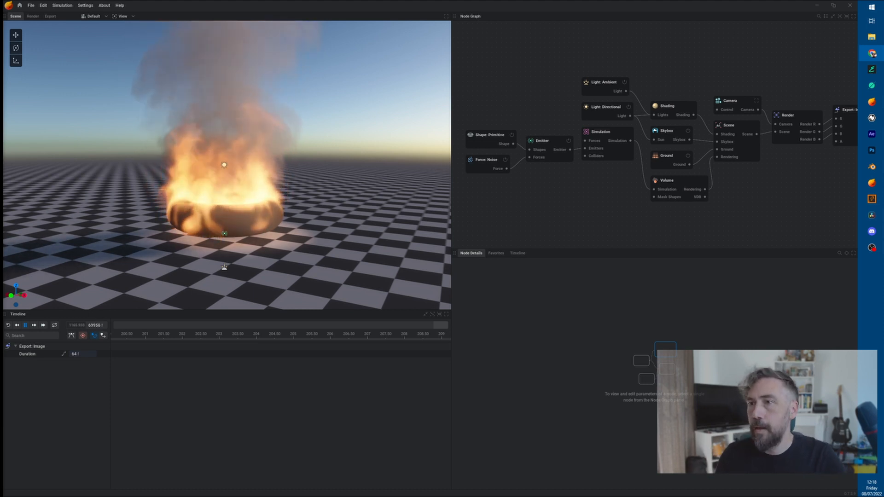
- Set the Emitter node's temperature emission to No Emission
left_click(513, 4)
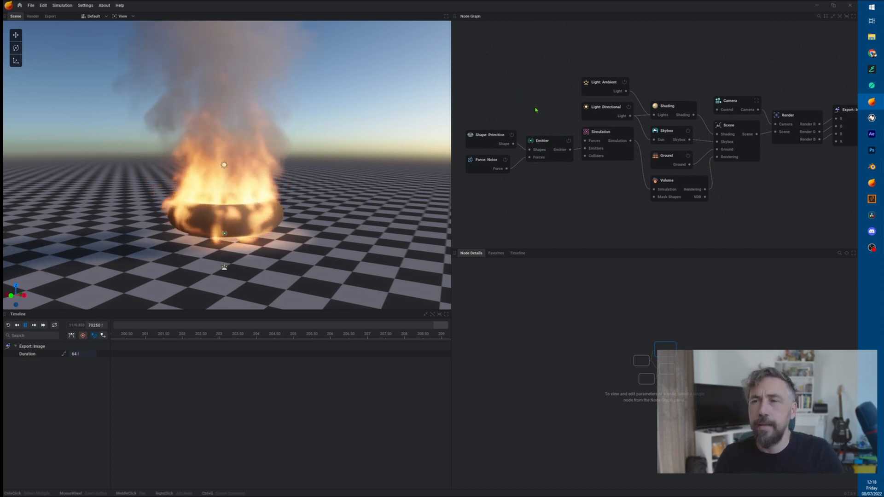
left_click(552, 141)
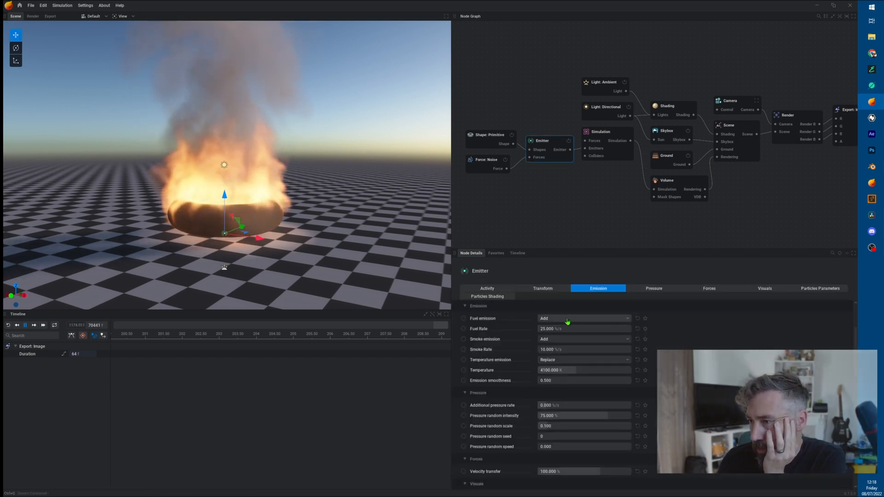
left_click(586, 360)
left_click(588, 368)
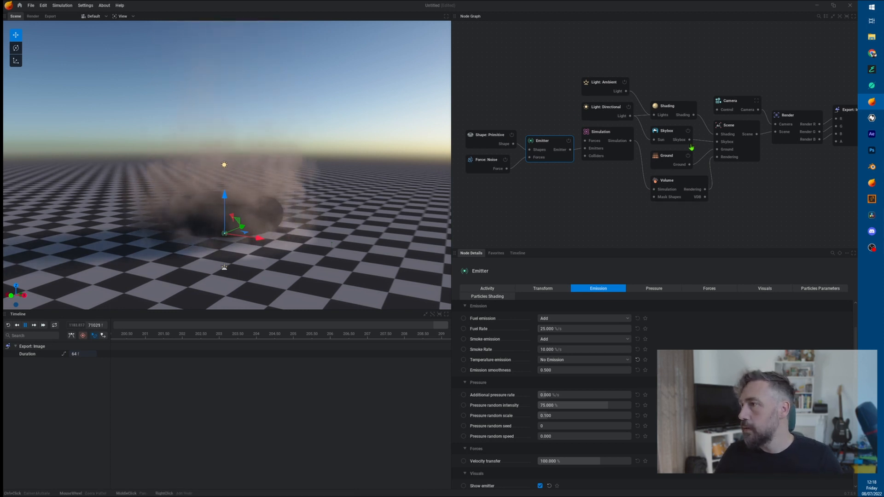
- Enable fuel rendering in the Shading node's fuel settings
left_click(678, 108)
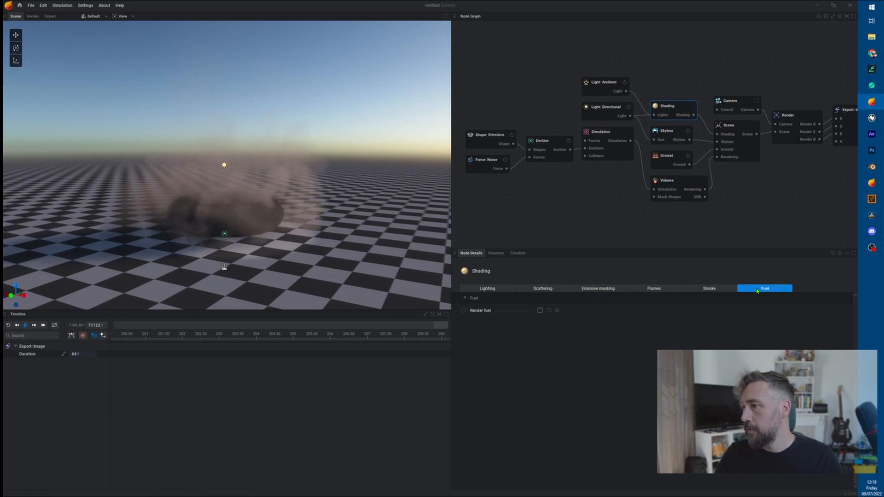
left_click(540, 312)
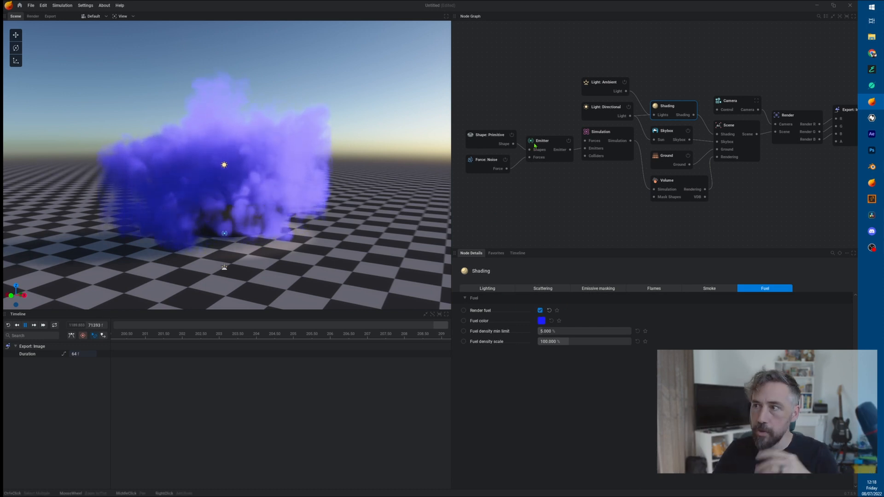
- Try a fuel rate of 1000 %/s on the Emitter, reset it to its default and restart the simulation
left_click(549, 143)
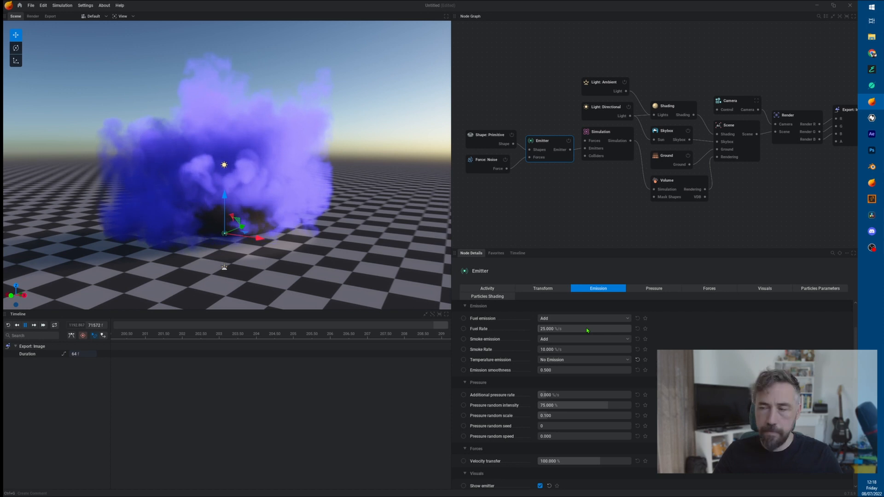
key("r")
left_click_drag(588, 329, 679, 330)
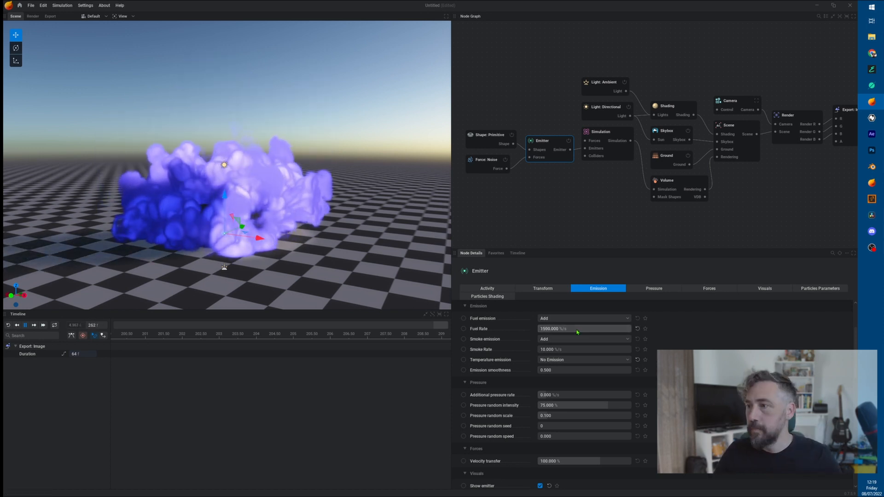
left_click(638, 329)
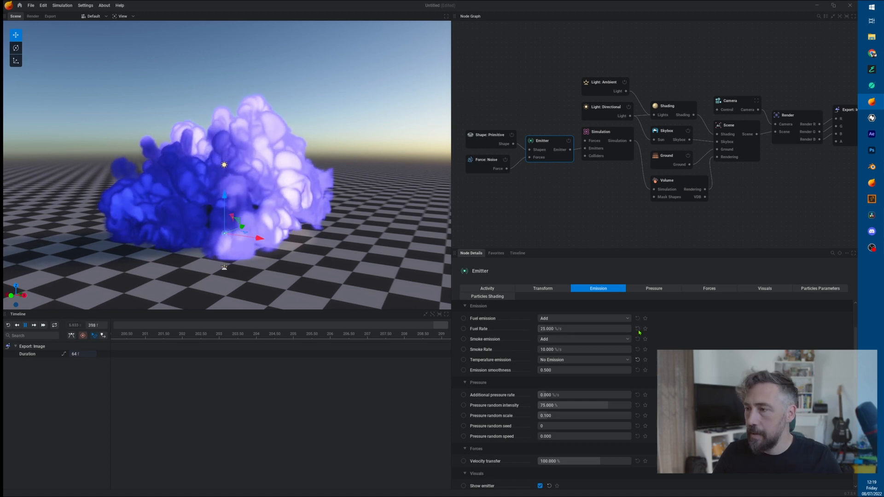
key("r")
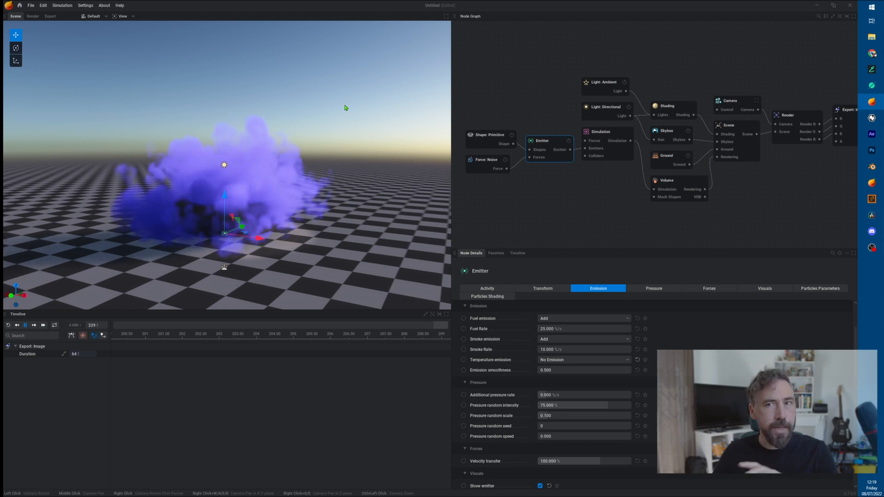
- Switch the Emitter's temperature emission to Add and pause the simulation
left_click(580, 361)
left_click(582, 383)
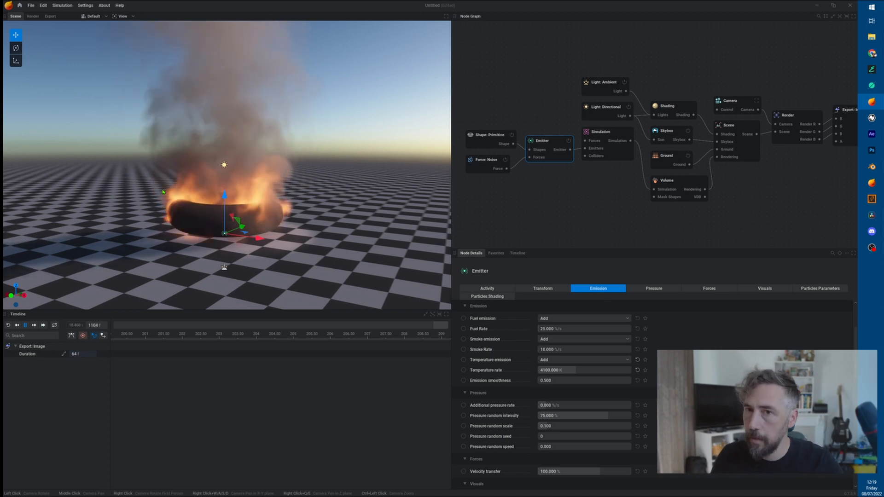
key("space")
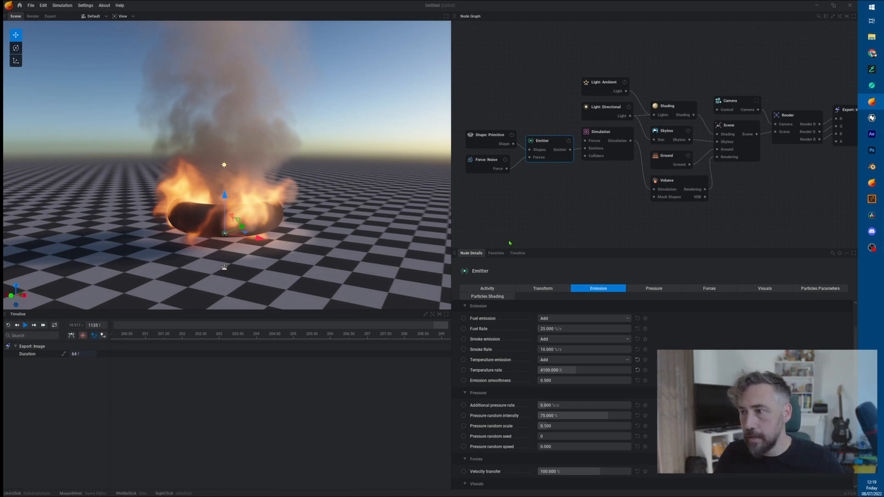
- Set the Emitter's fuel rate to 50 %/s and its temperature emission to No Emission, and restart the simulation
double_click(588, 328)
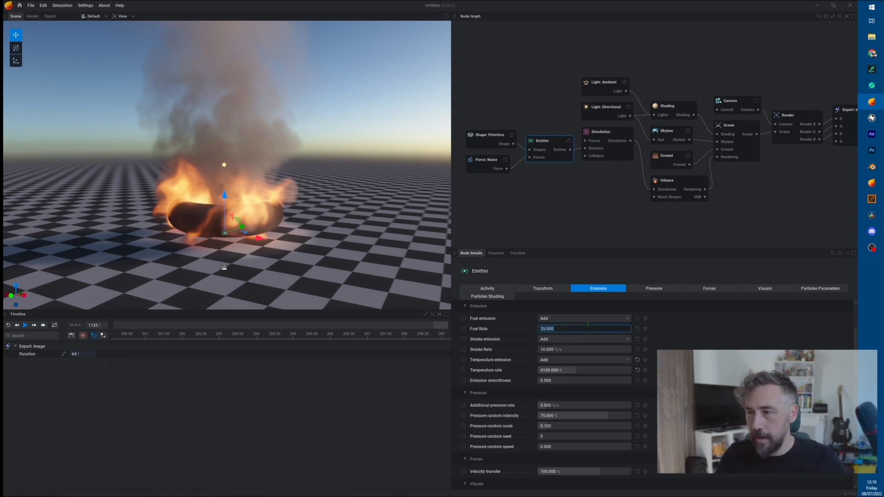
type("50")
key("Return")
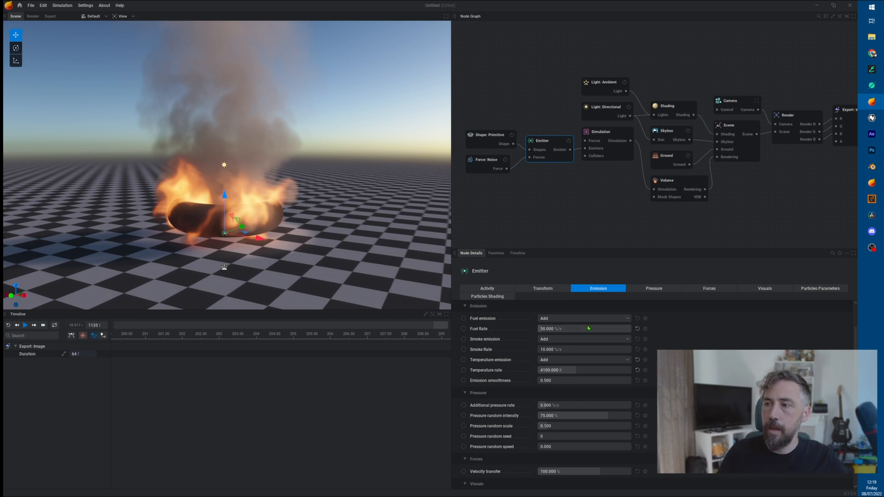
left_click(579, 360)
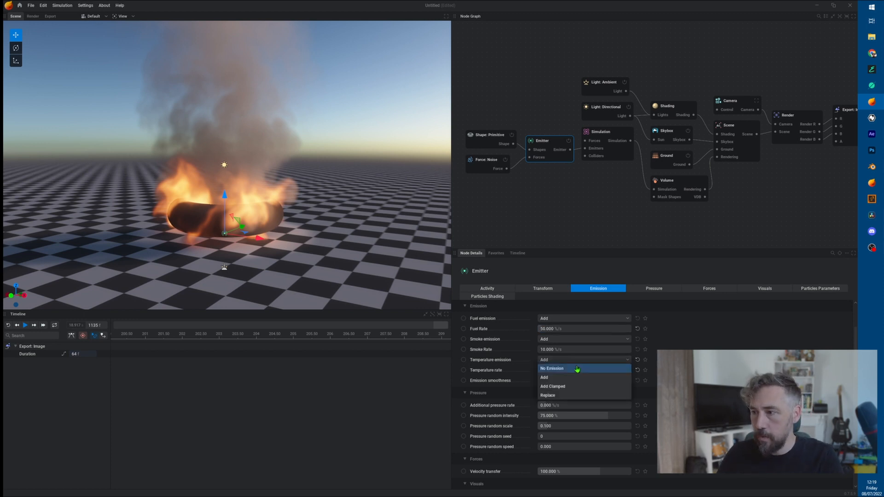
left_click(577, 368)
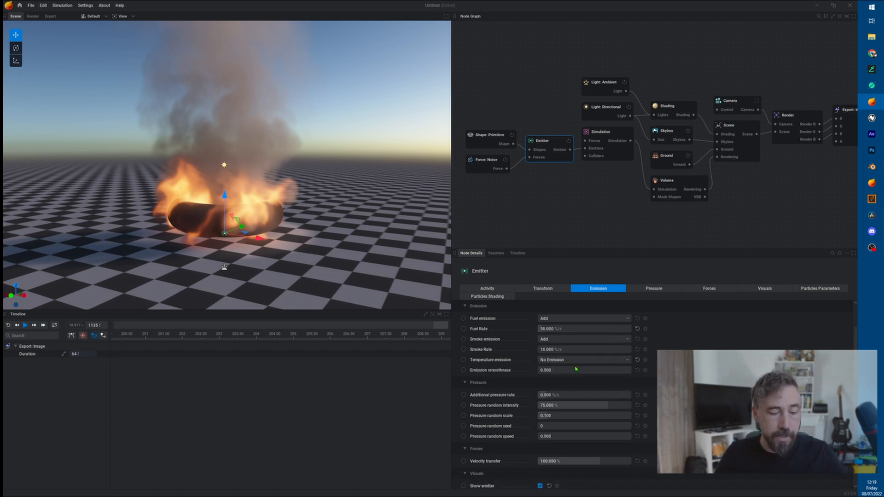
key("r")
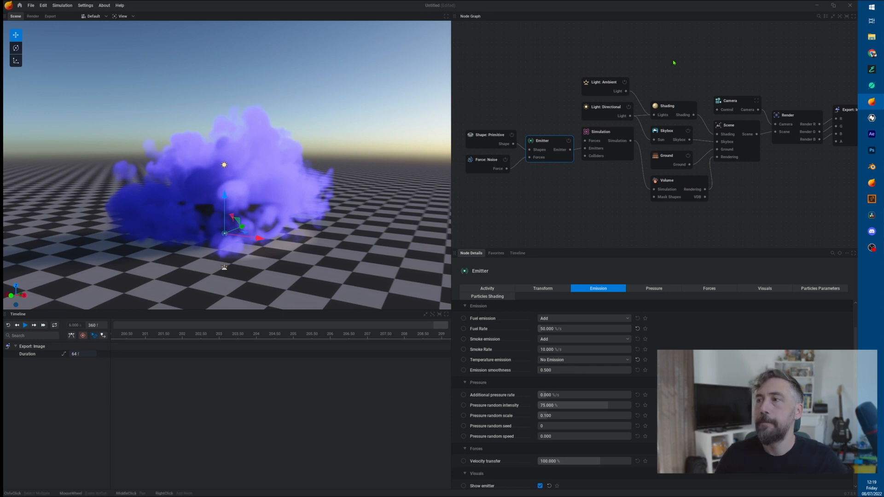
- Enable the advanced combustion parameters of the Simulation node
left_click(611, 134)
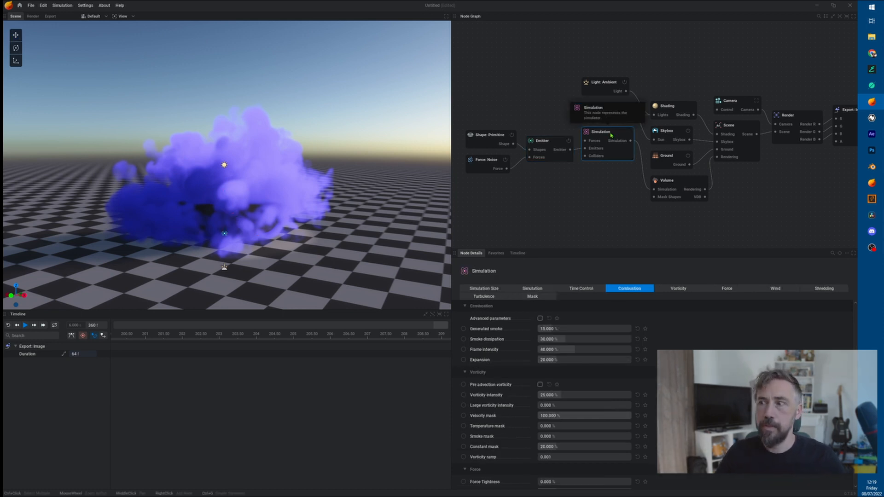
left_click(471, 290)
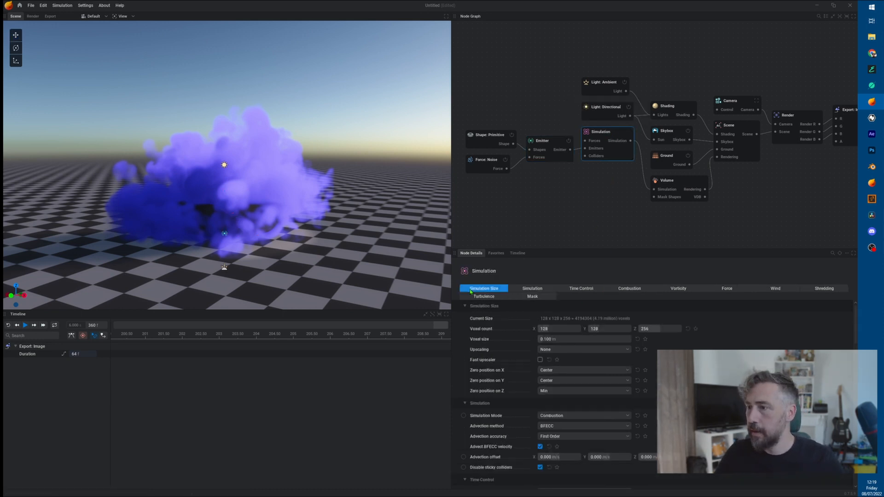
left_click(632, 287)
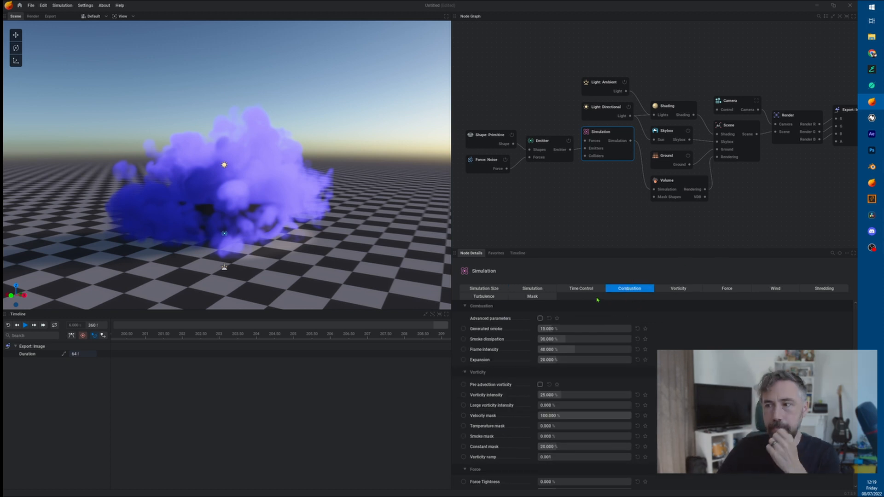
left_click(541, 319)
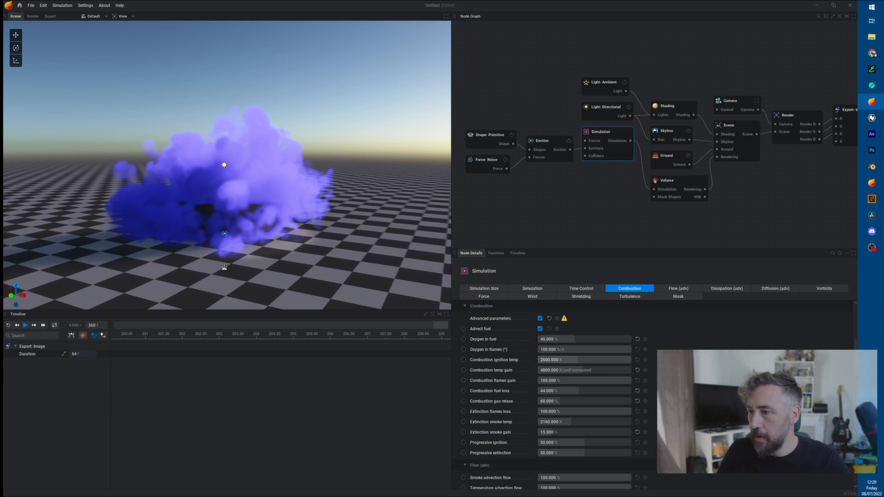
- Try combustion ignition temps of 6000 K and 0 K, playing the simulation with the 0 K value
left_click_drag(579, 360, 631, 360)
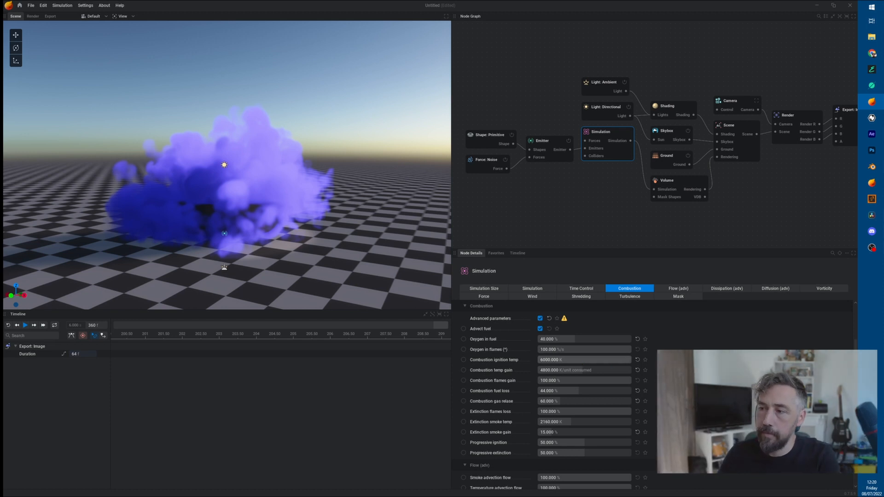
left_click_drag(631, 360, 539, 360)
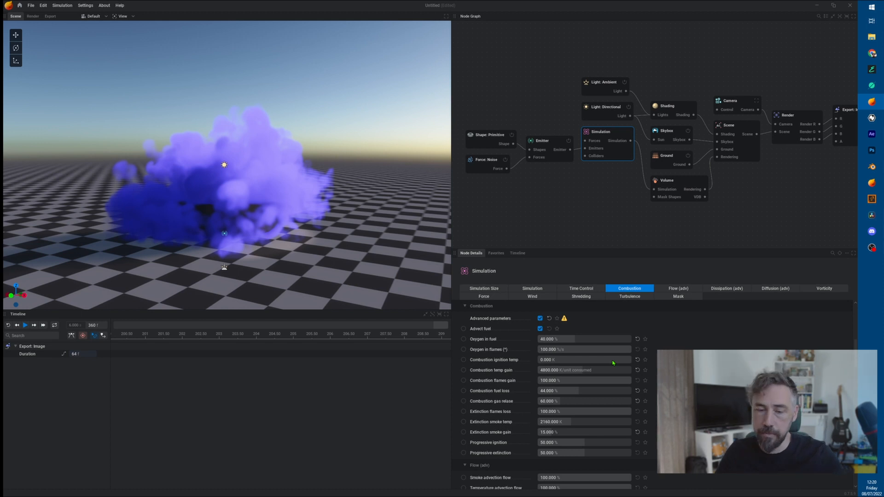
key("space")
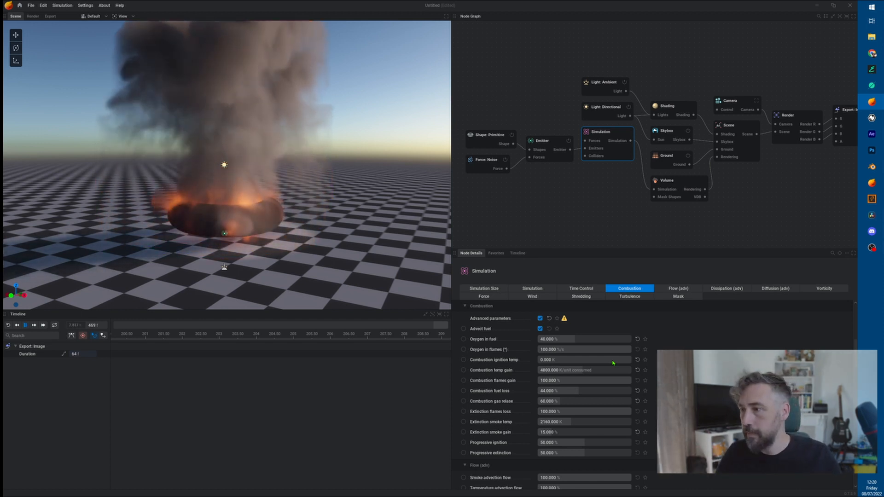
key("space")
key("space")
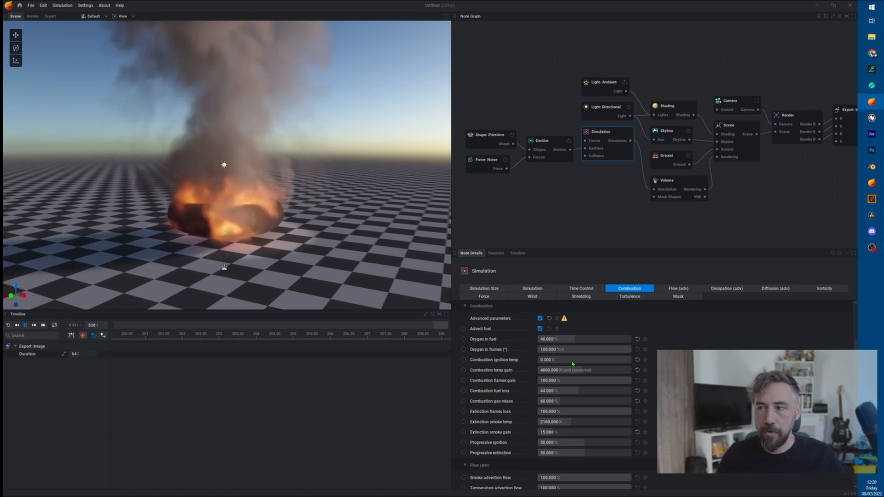
- Alternate the combustion ignition temp between 6000 K and a low value during playback, leave it at 6000 K and pause
left_click_drag(573, 362, 631, 361)
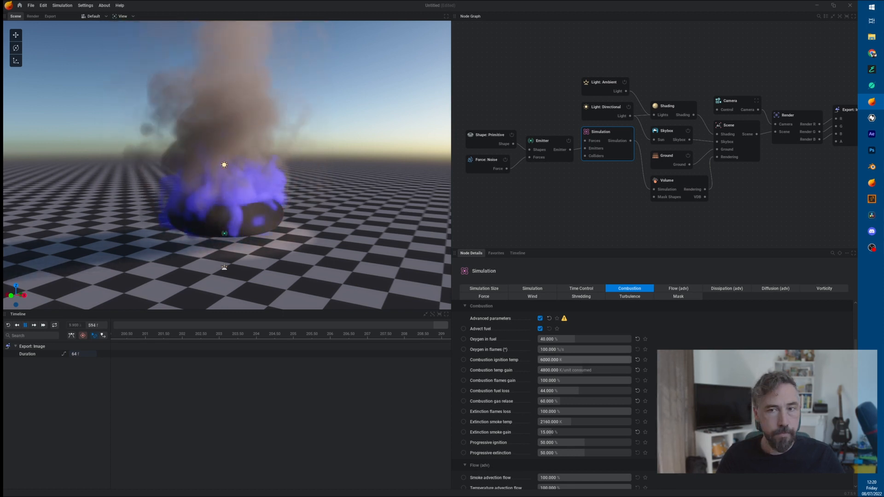
mouse_move(632, 361)
left_mouse_down()
mouse_move(538, 361)
mouse_move(631, 361)
left_mouse_up()
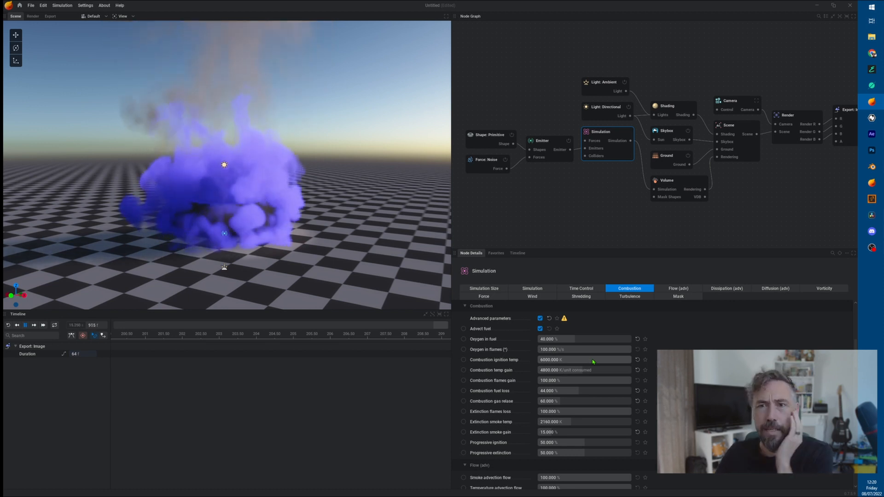
left_click_drag(593, 362, 538, 361)
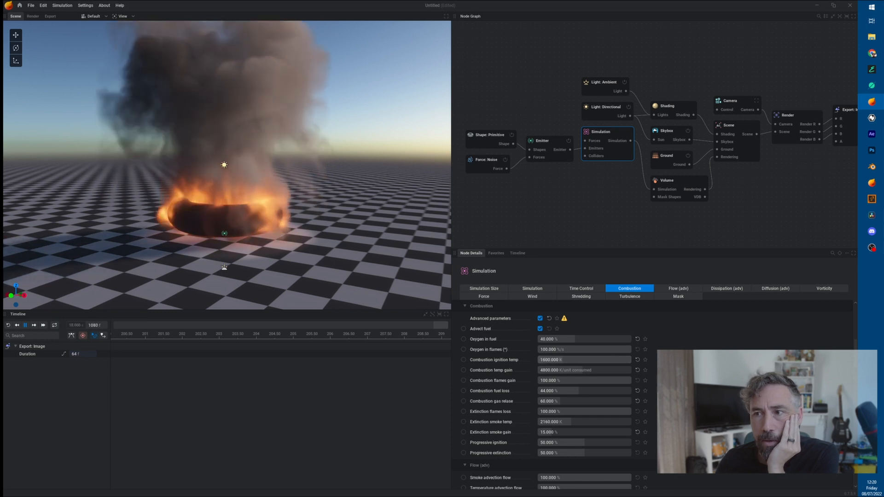
left_click_drag(540, 361, 595, 361)
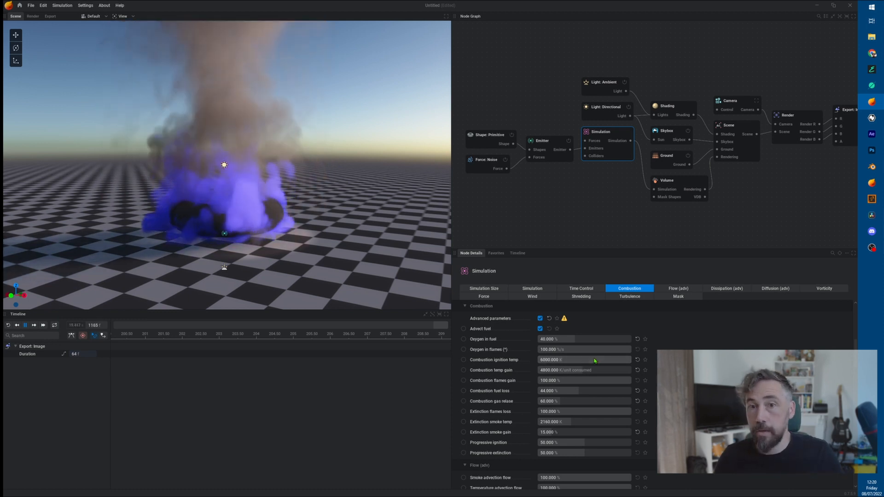
key("space")
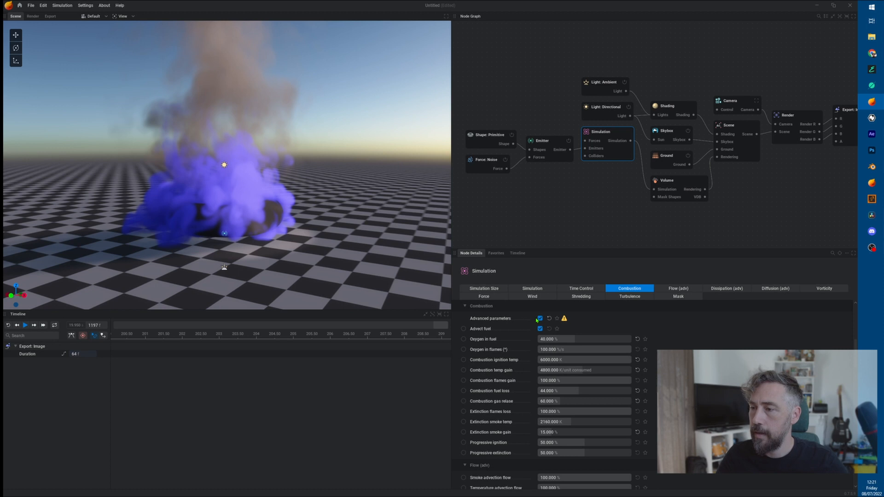
- Turn on the timeline override for the combustion ignition temp and move the timeline playhead to frame 0
mouse_move(492, 361)
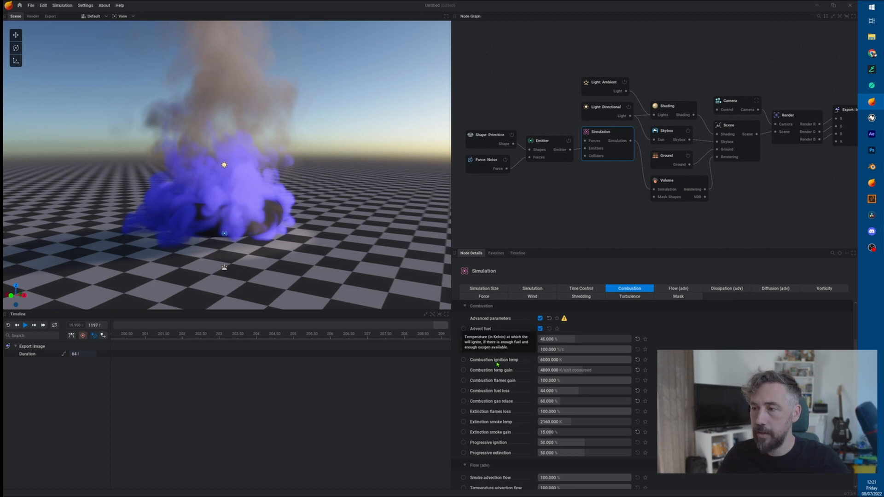
left_click(464, 362)
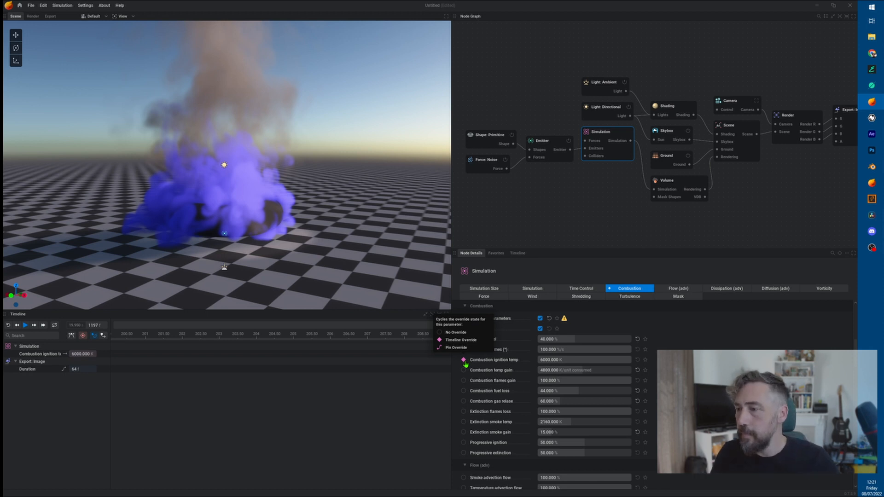
left_click_drag(162, 335, 193, 335)
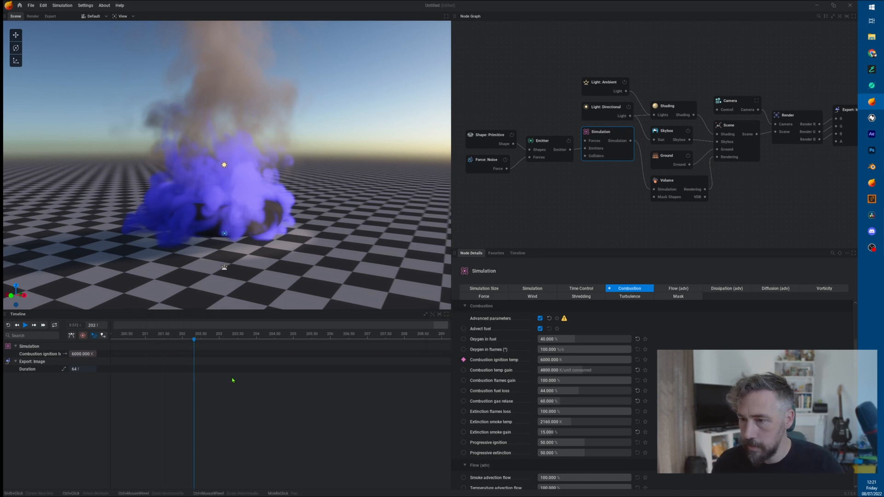
scroll(233, 380, "down", 5, "ctrl")
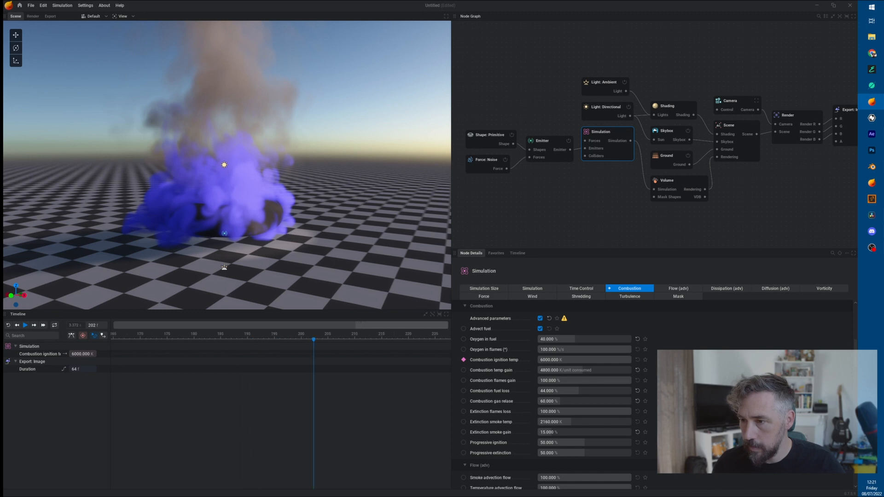
left_click_drag(379, 326, 137, 325)
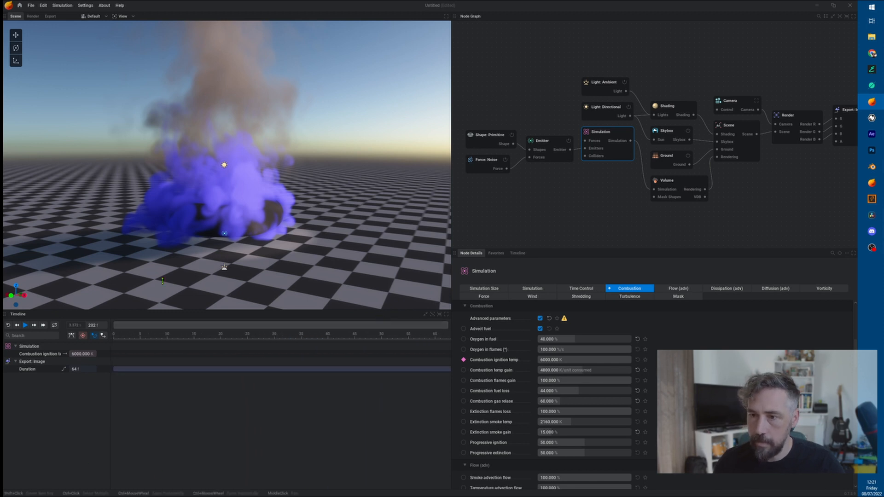
left_click_drag(210, 337, 111, 336)
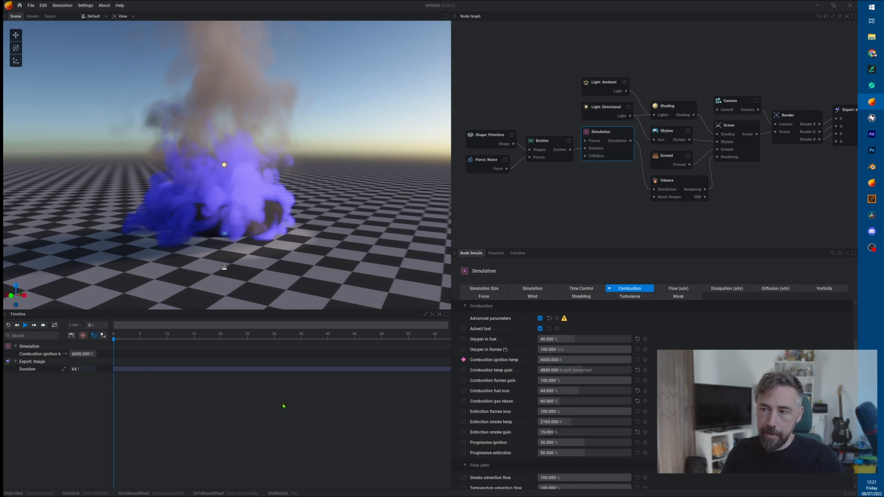
- Keyframe the combustion ignition temp at 6000 K on frame 0 and 0 K on frame 100, and play the simulation from frame 0
left_click(624, 362)
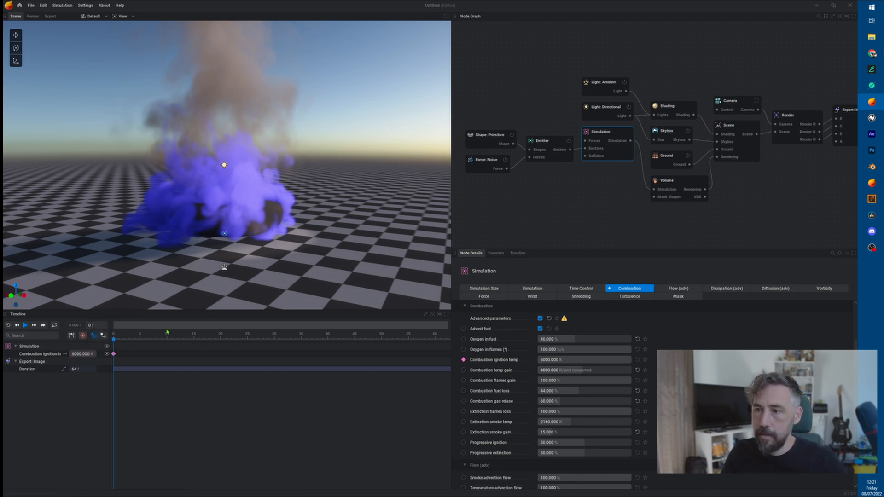
scroll(374, 385, "down", 5, "ctrl")
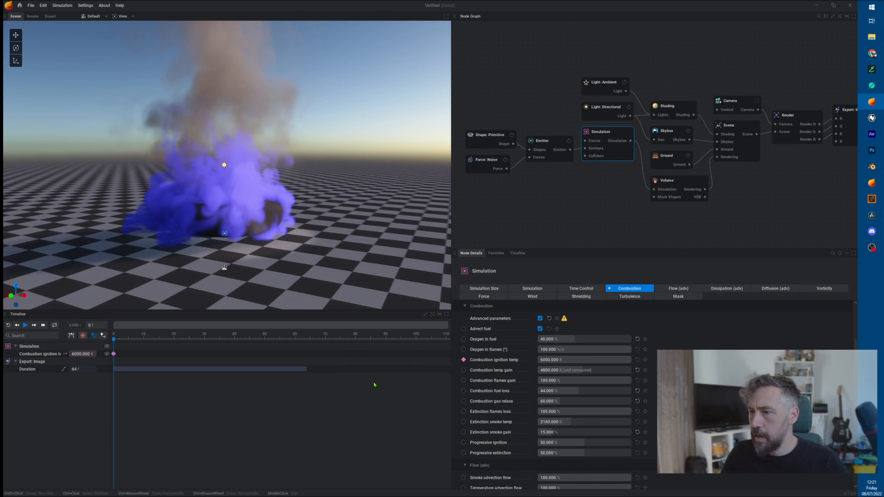
left_click(312, 337)
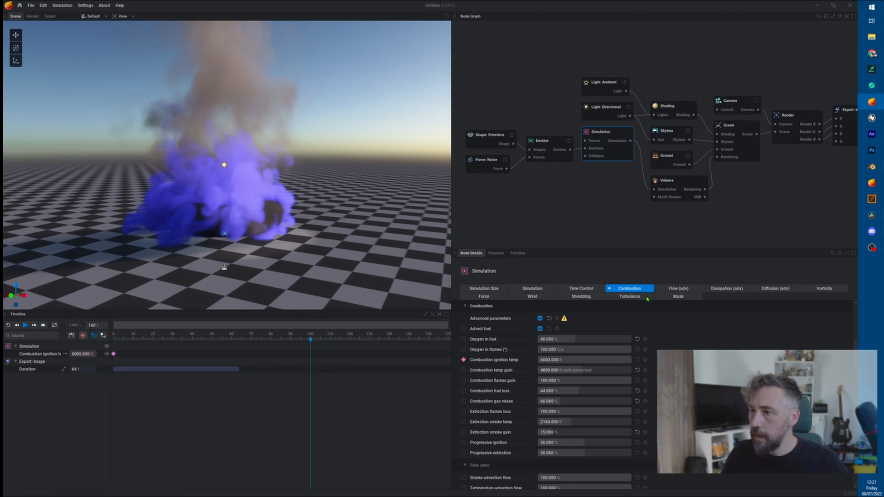
left_click_drag(628, 360, 538, 360)
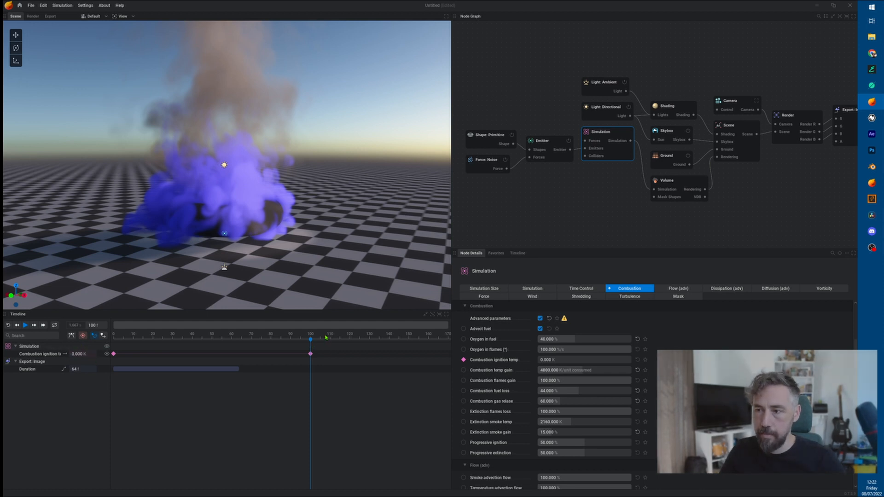
left_click_drag(309, 341, 114, 345)
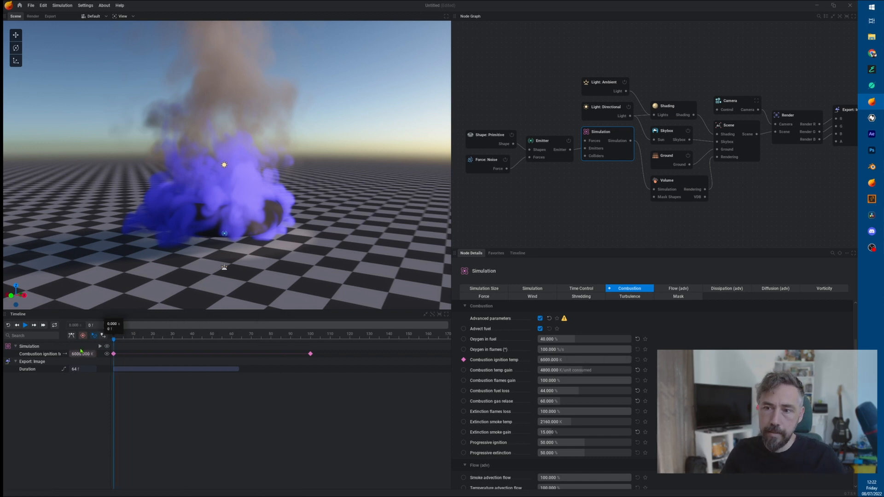
key("space")
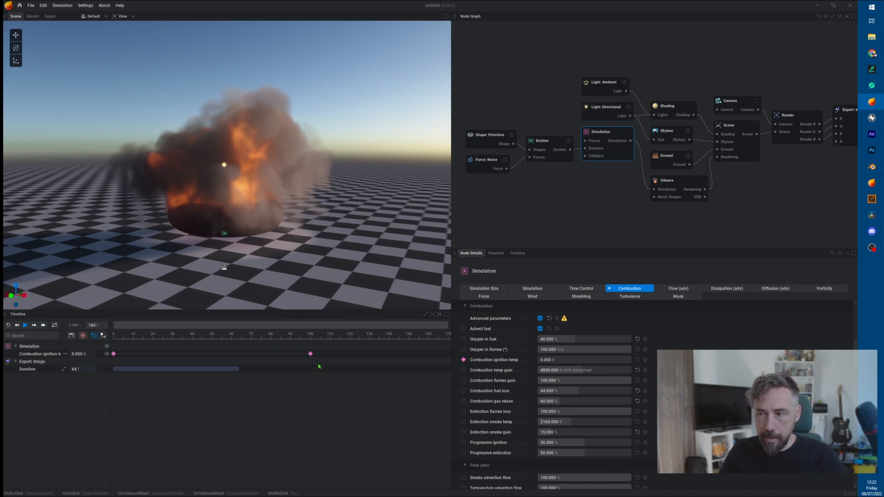
- Move the 0 K keyframe of the combustion ignition temp to frame 300 on the timeline
left_click_drag(311, 355, 422, 354)
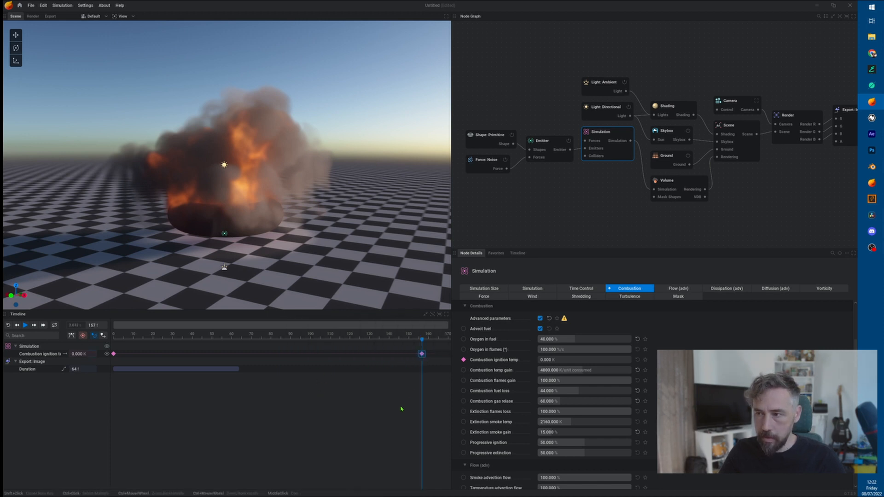
scroll(390, 403, "down", 3, "ctrl")
scroll(390, 404, "down", 2, "ctrl")
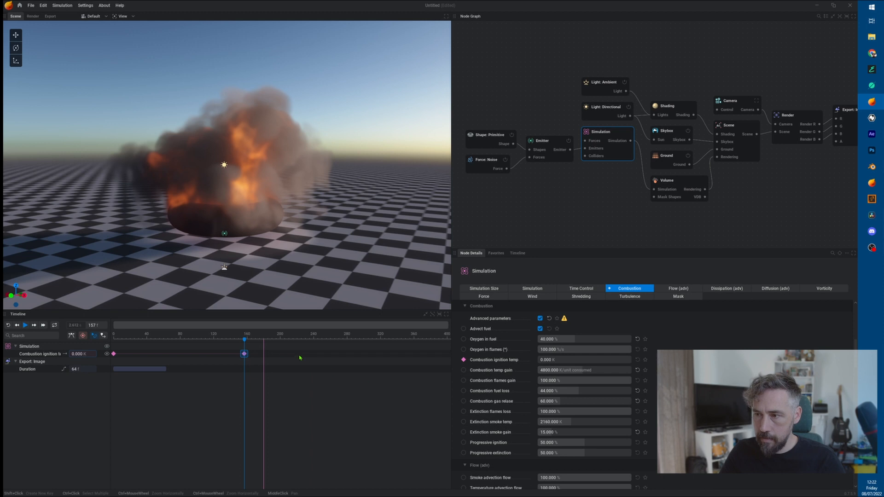
left_click_drag(244, 354, 366, 354)
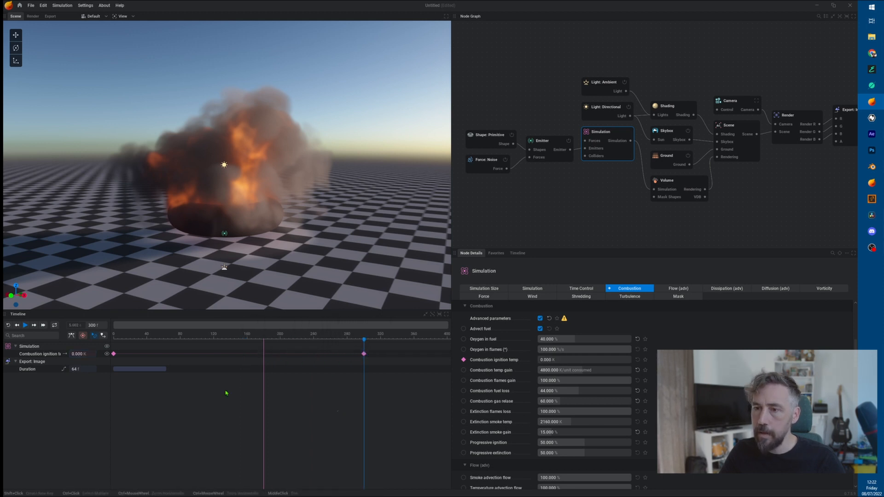
left_click(113, 354)
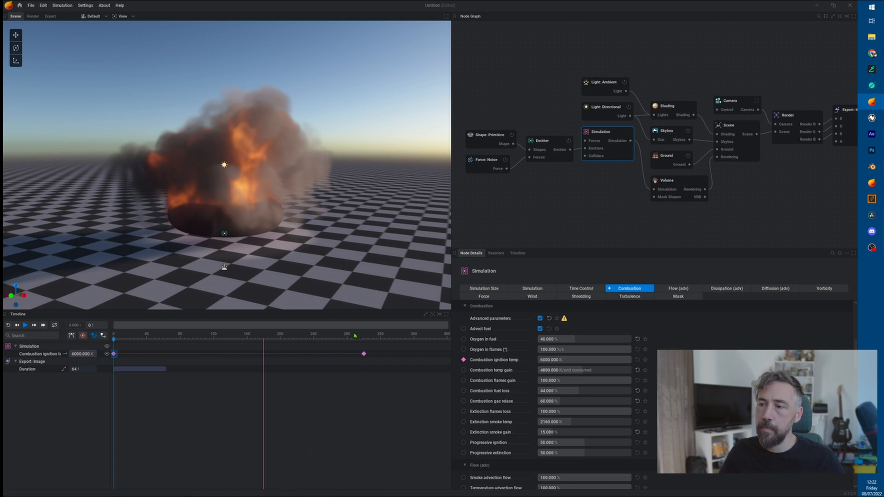
- Set the Simulation node's combustion temp gain to 5700 K/unit consumed
left_click_drag(355, 336, 357, 337)
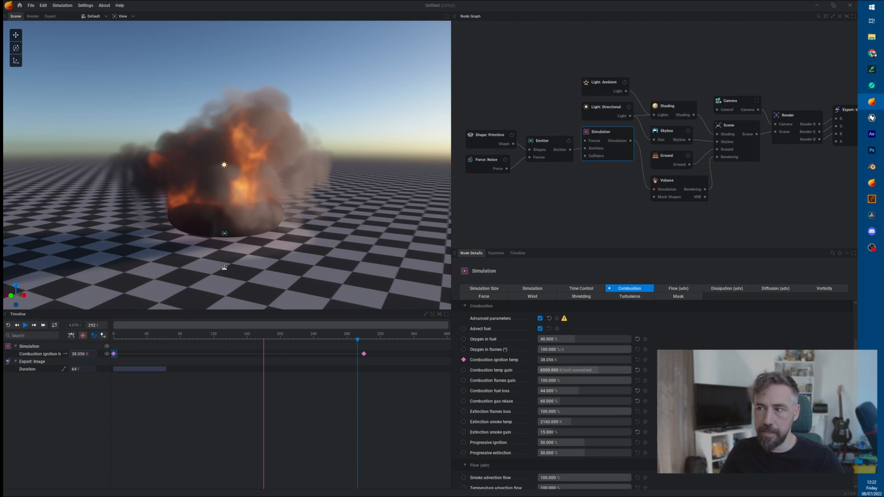
left_click_drag(598, 371, 591, 370)
left_click(301, 403)
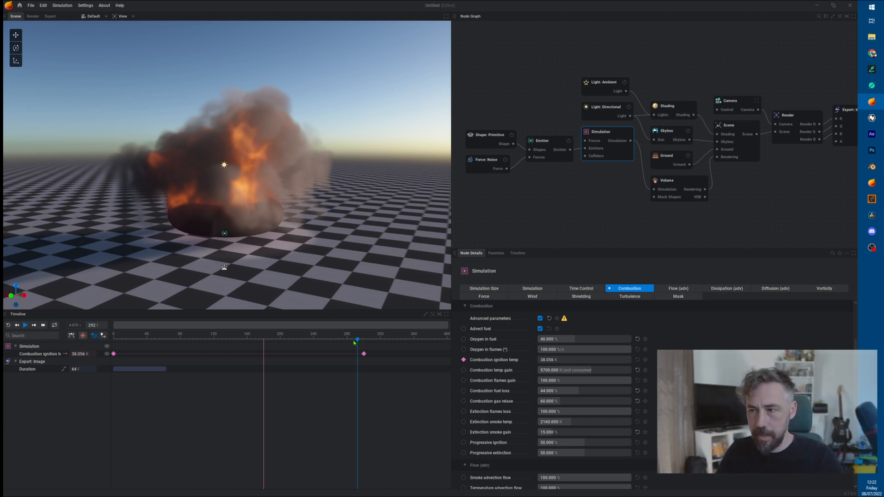
- Add a 6000 K combustion ignition temp keyframe, move it to frame 292 just before the 0 K keyframe, and return the playhead to frame 0
left_click_drag(356, 341, 256, 341)
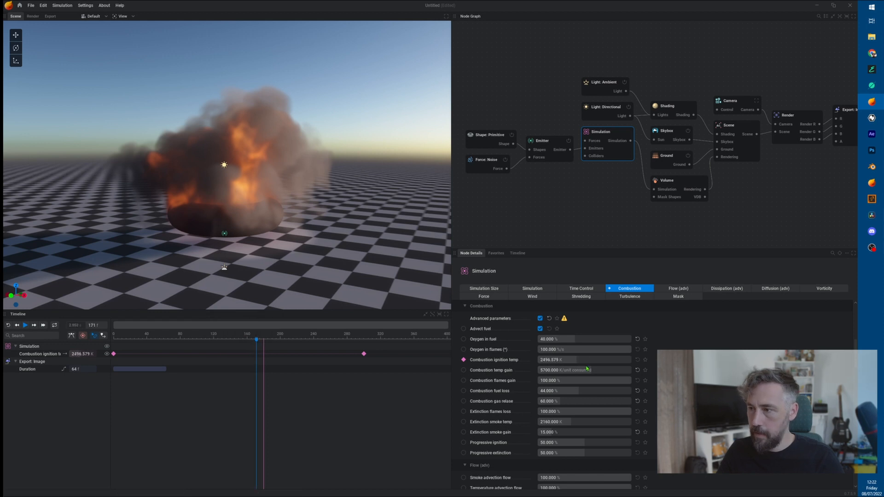
left_click_drag(577, 360, 631, 359)
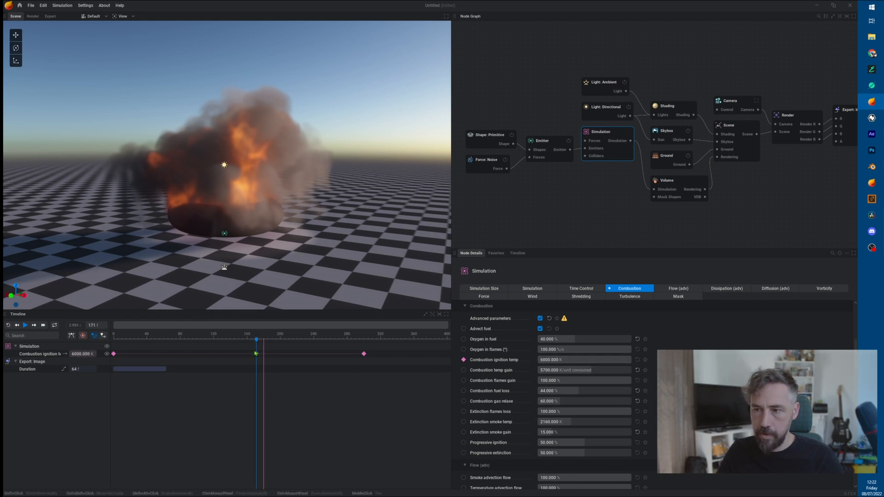
mouse_move(257, 354)
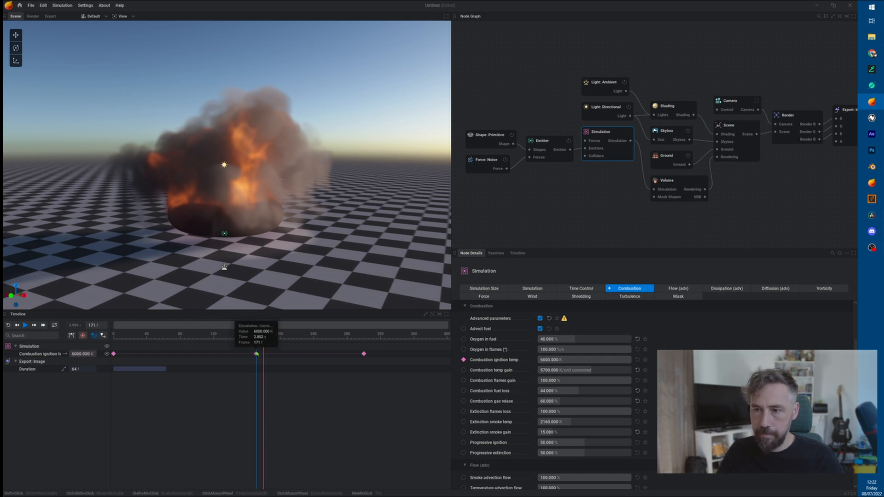
left_click(114, 354)
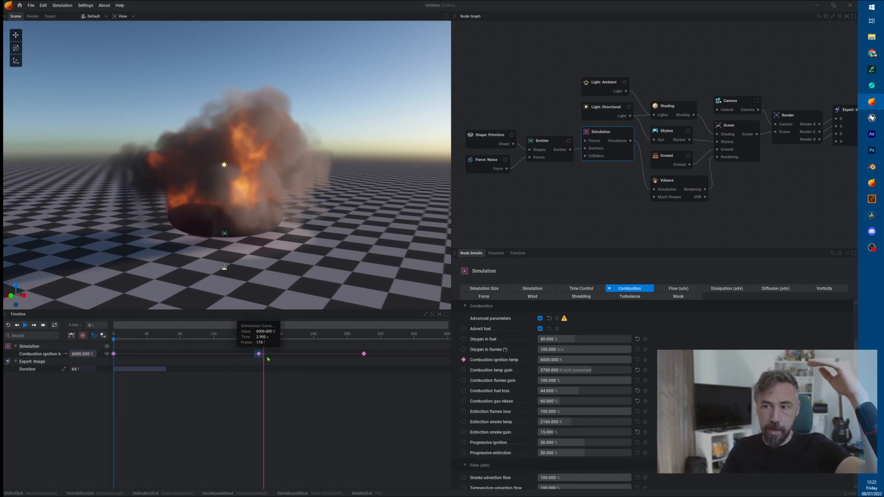
left_click_drag(256, 353, 112, 339)
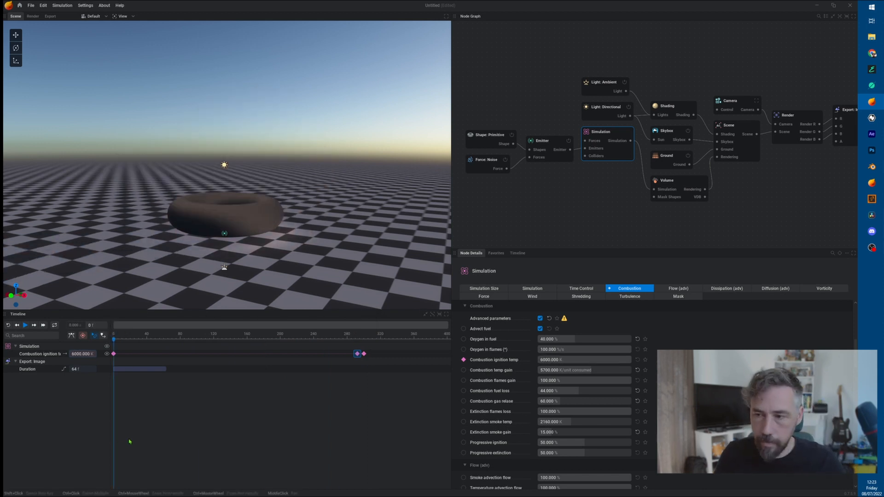
- Play the simulation through the ignition keyframes to examine the explosion and the fire that follows
key("space")
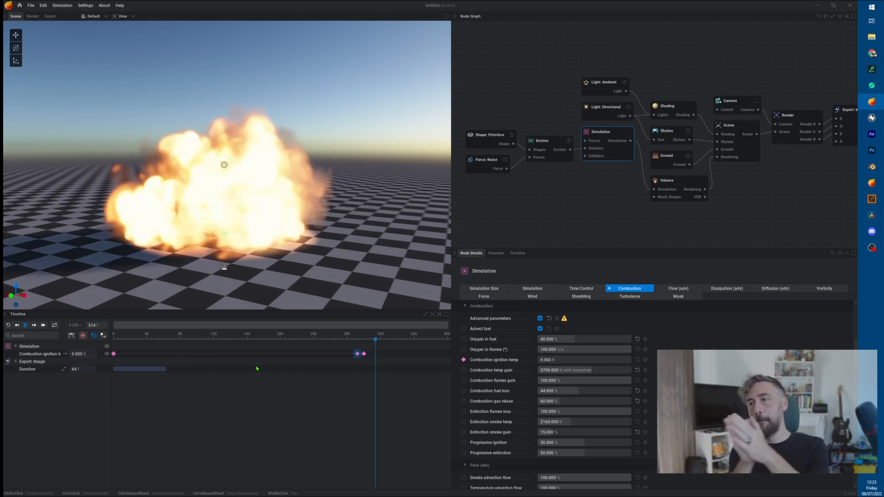
key("space")
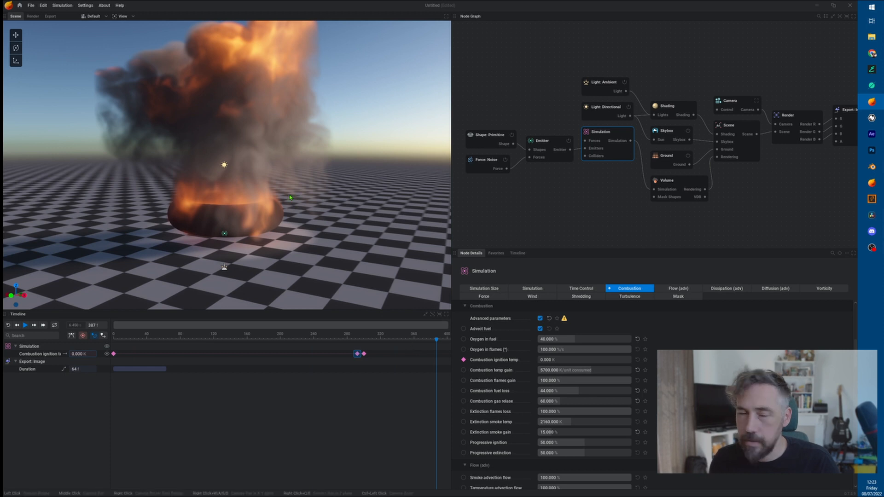
key("space")
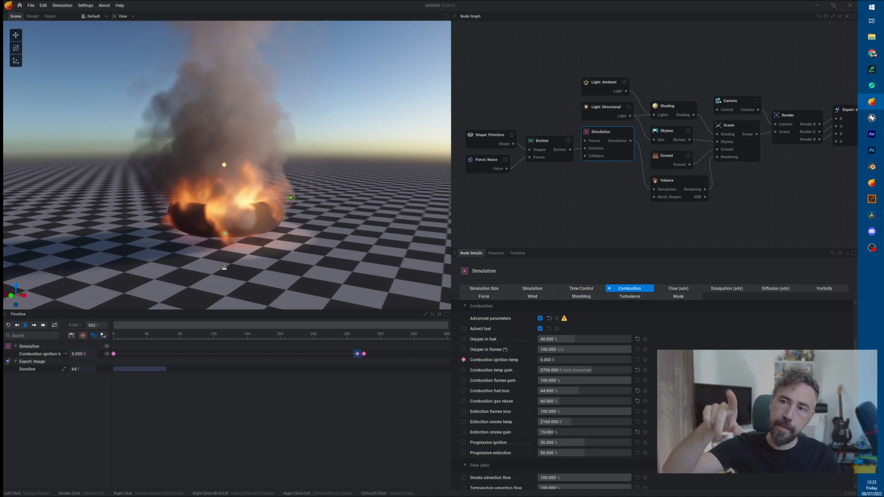
- Stop playback, turn on the timeline override for the Emitter's Fuel Rate and keyframe it at 100 %/s on frame 0
left_click(555, 143)
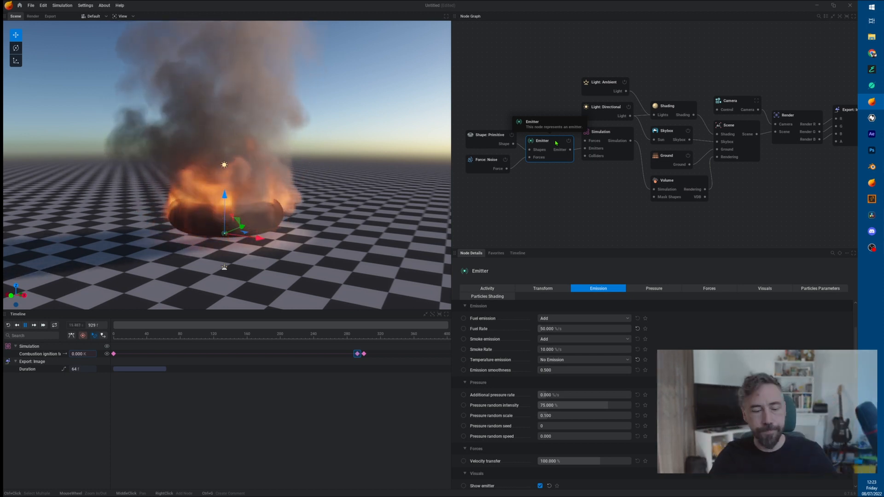
key("space")
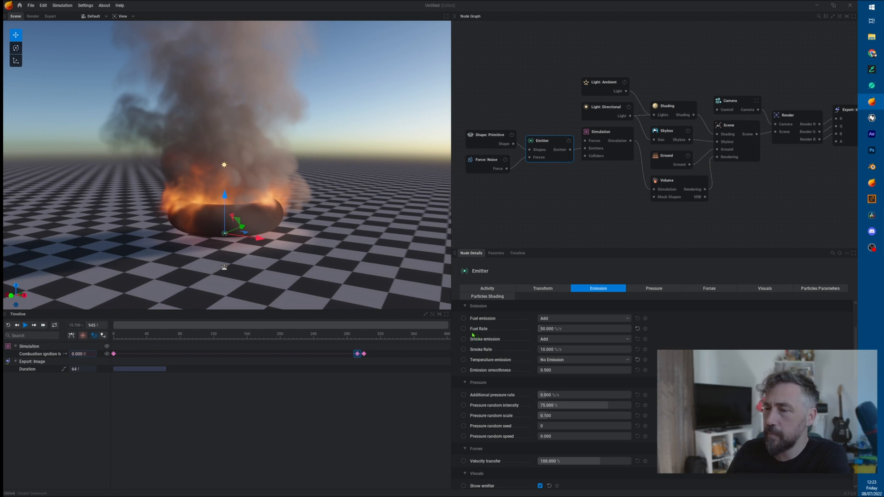
left_click_drag(148, 336, 108, 350)
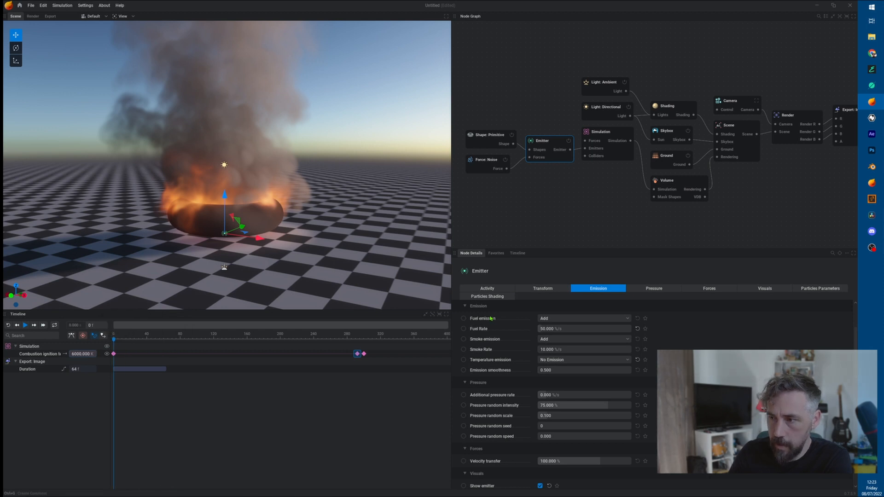
left_click(464, 329)
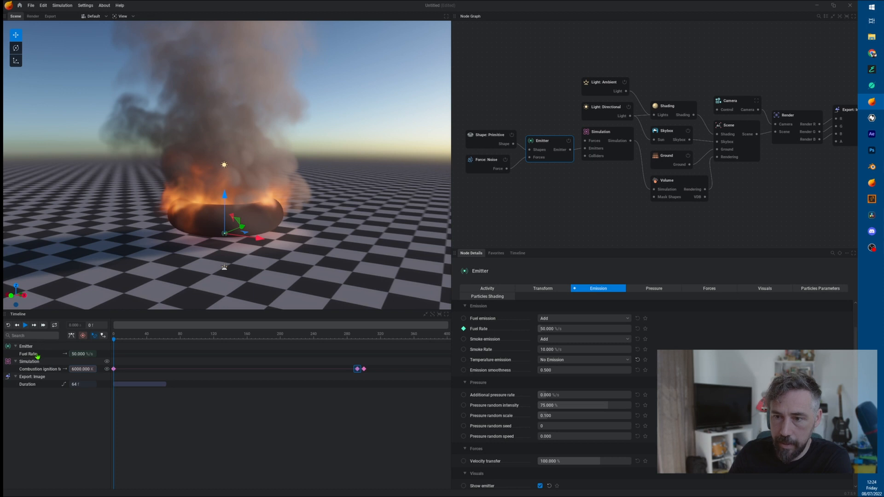
left_click(579, 329)
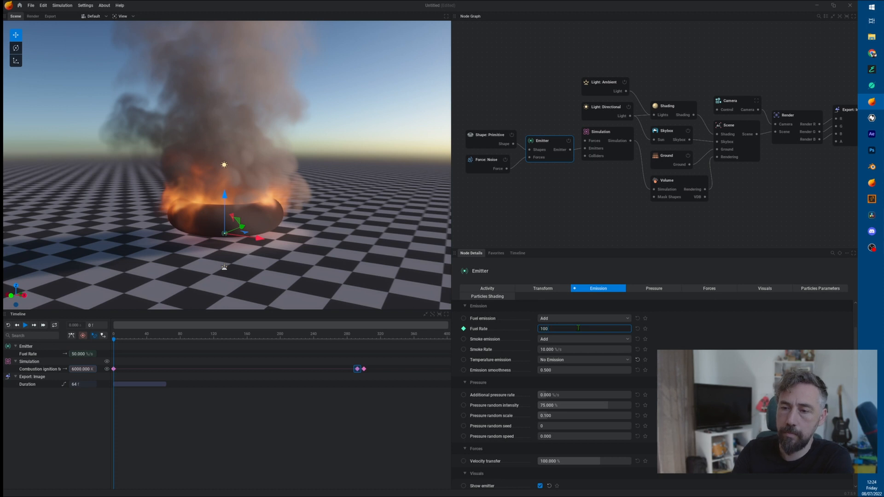
key("Return")
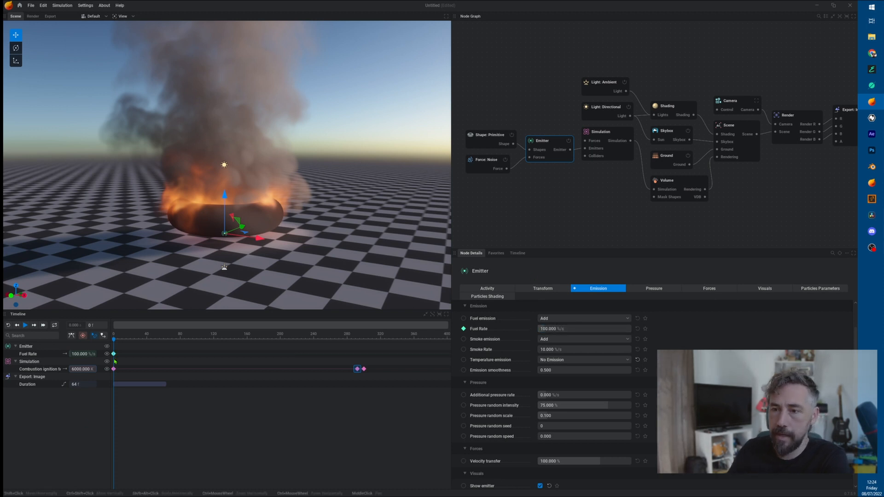
- Keyframe the Emitter's Fuel Rate at 100 %/s on frame 292 and 0 %/s on frame 300
left_click(115, 340)
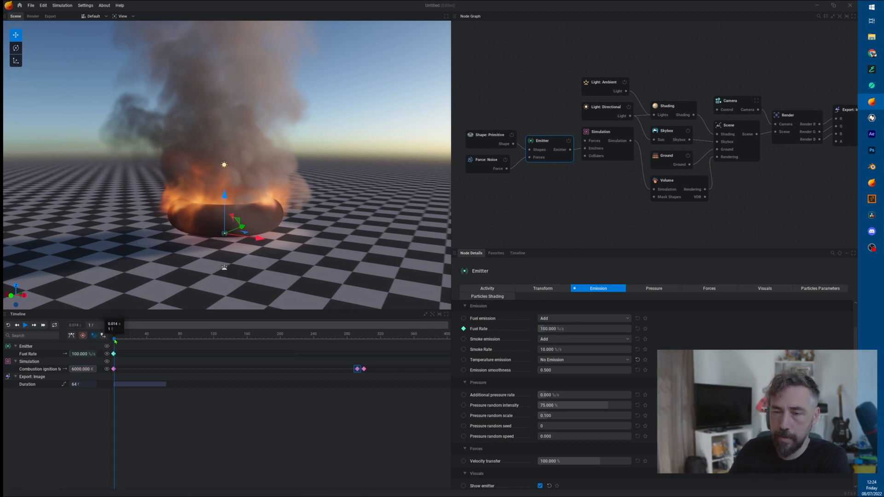
left_click_drag(115, 341, 358, 382)
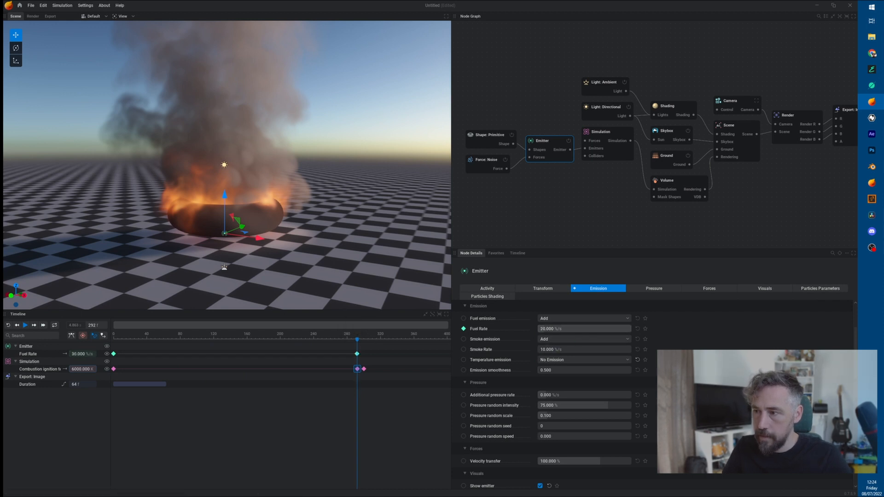
double_click(591, 328)
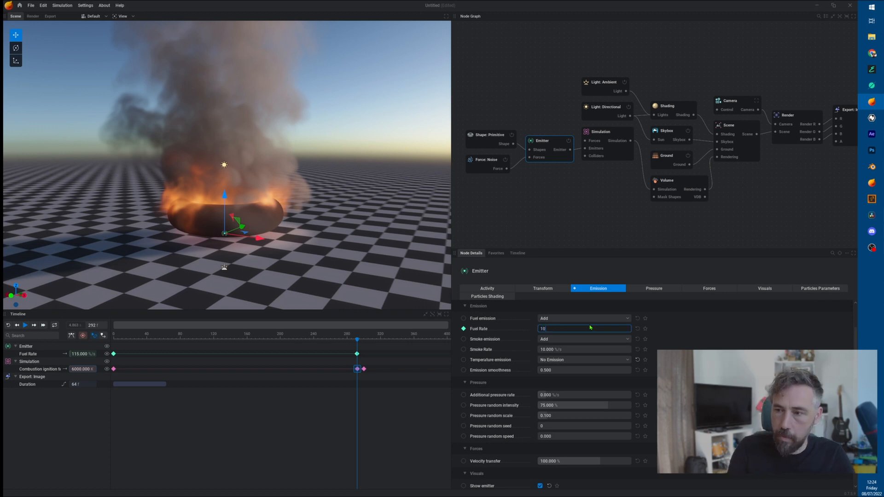
type("100")
key("Return")
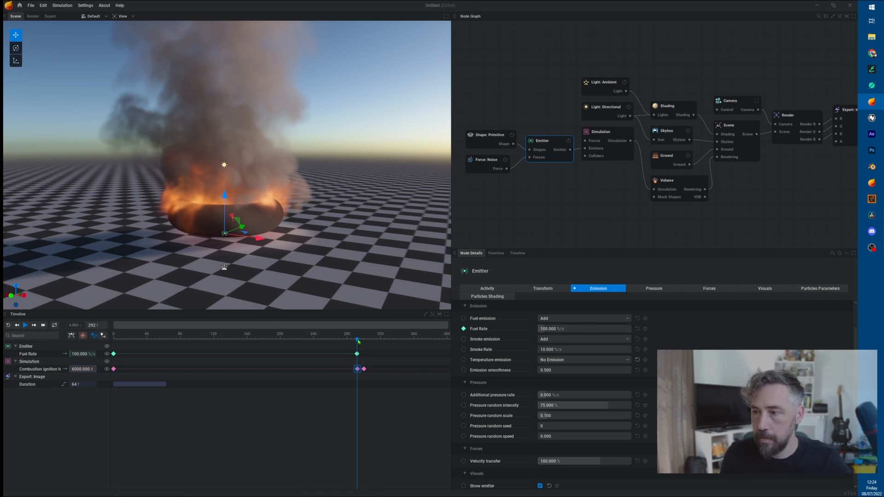
left_click_drag(361, 341, 364, 342)
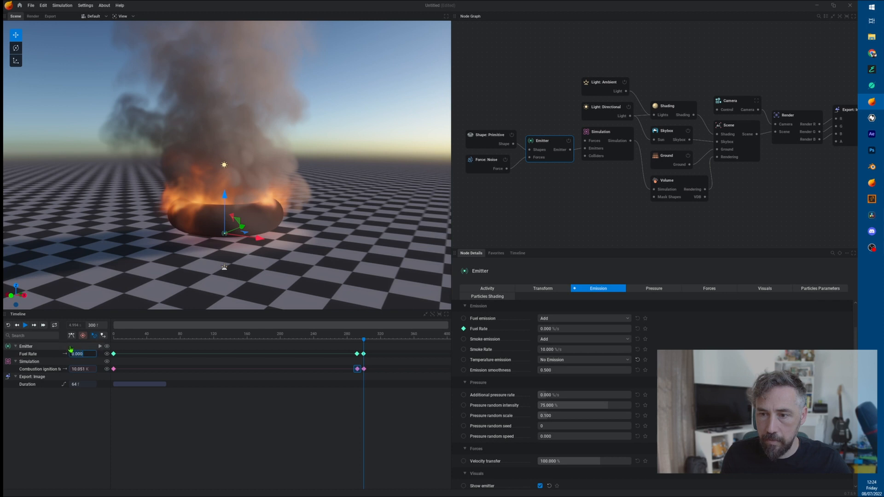
mouse_move(364, 338)
left_mouse_down()
mouse_move(113, 336)
mouse_move(366, 345)
left_mouse_up()
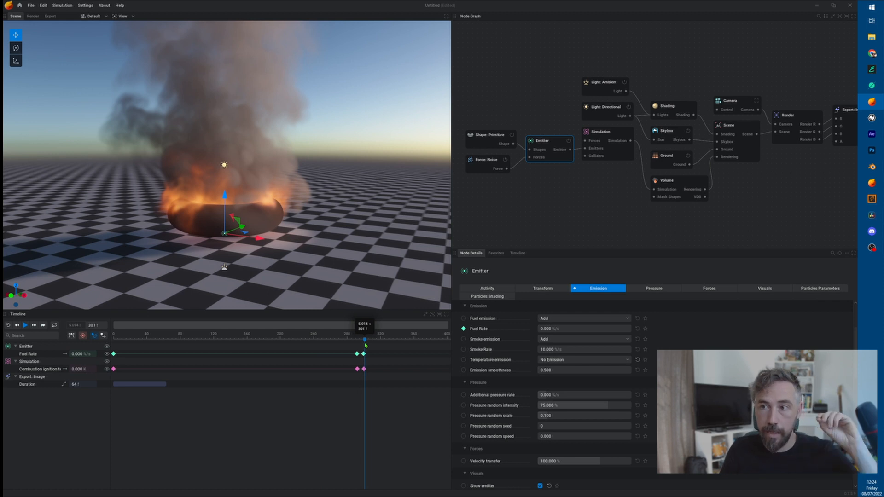
- Replay the simulation from frame 0 to examine the ignition with the animated fuel rate, and pause it
left_click_drag(365, 344, 30, 356)
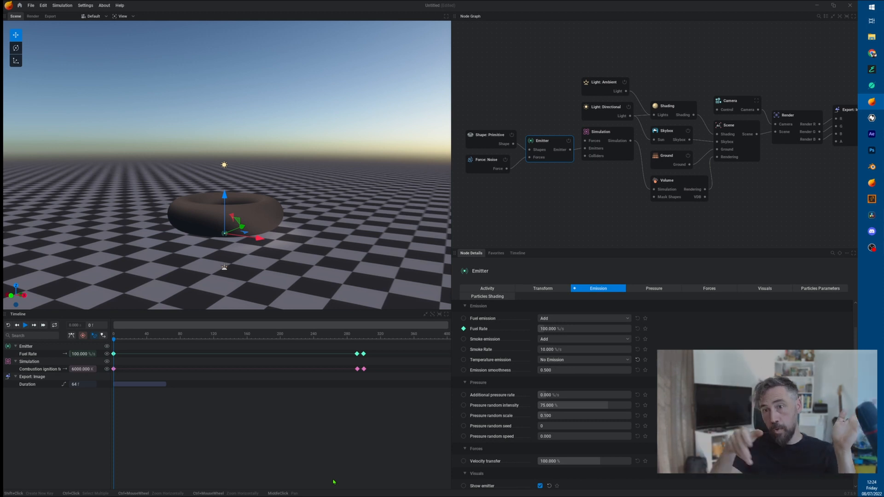
key("space")
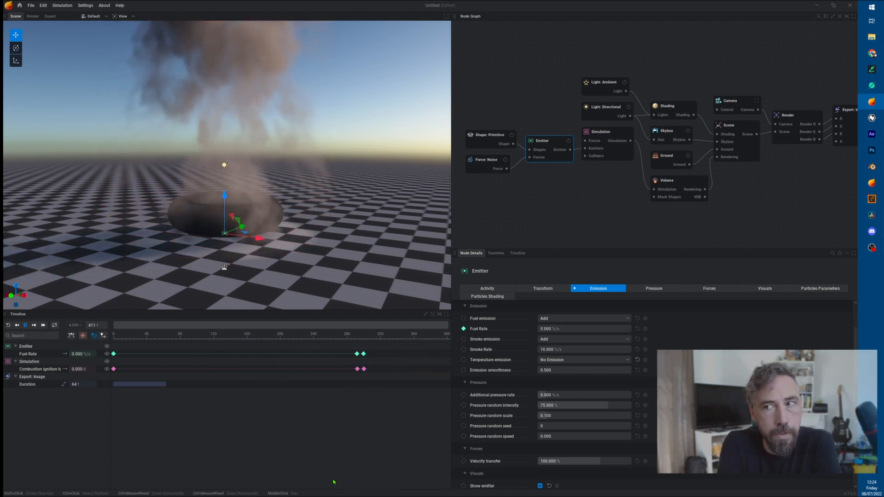
key("space")
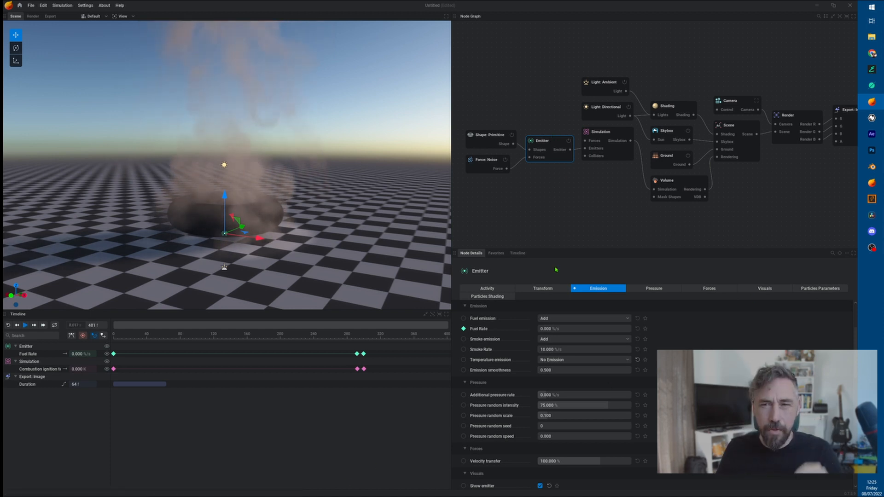
- Restart the simulation and toggle the Shading node's Render fuel option off and on to examine how the unburned fuel is displayed
left_click(678, 108)
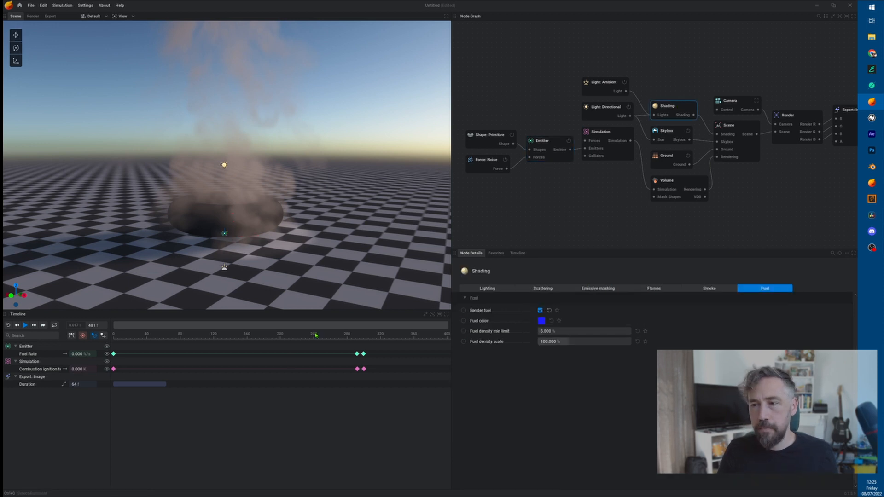
key("r")
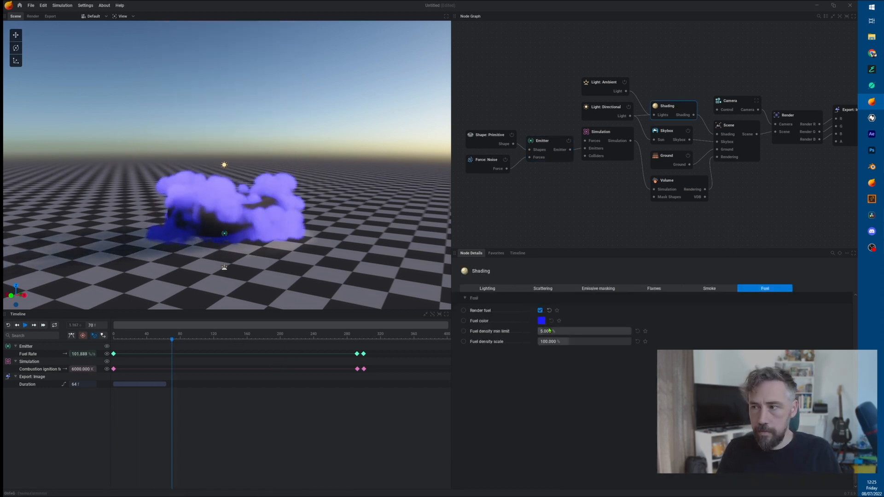
left_click(541, 311)
left_click(541, 311)
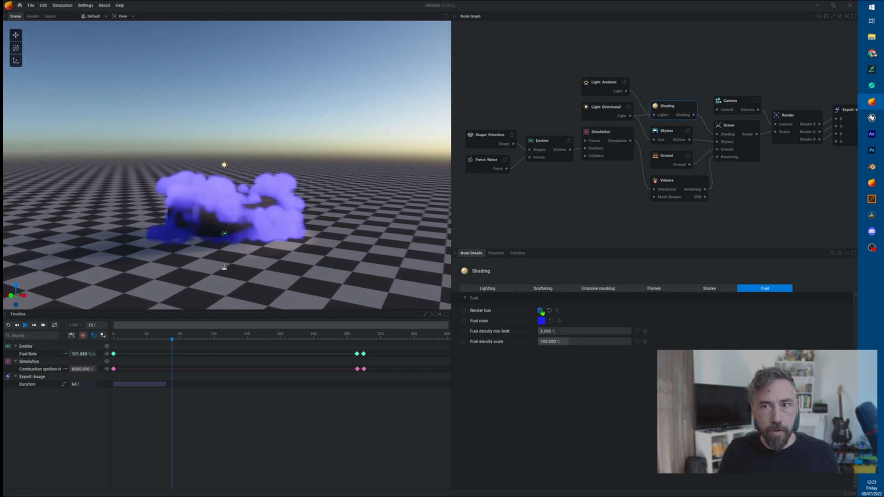
left_click(541, 311)
left_click(542, 310)
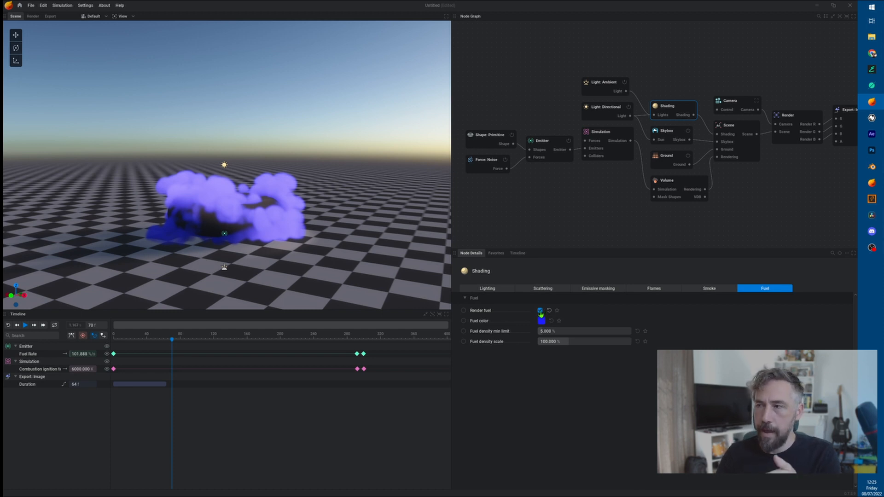
- Set the Emitter's Smoke Rate to 0 %/s and play the simulation through the ignition, pausing after the explosion
left_click(548, 145)
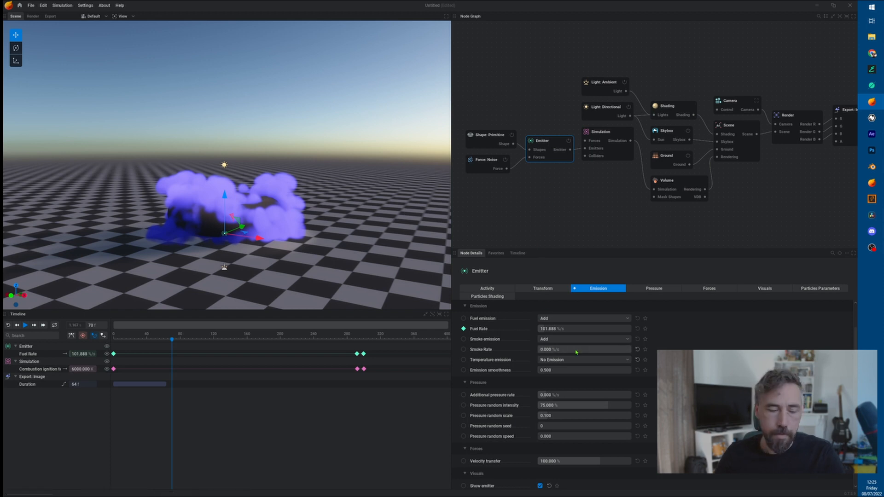
key("space")
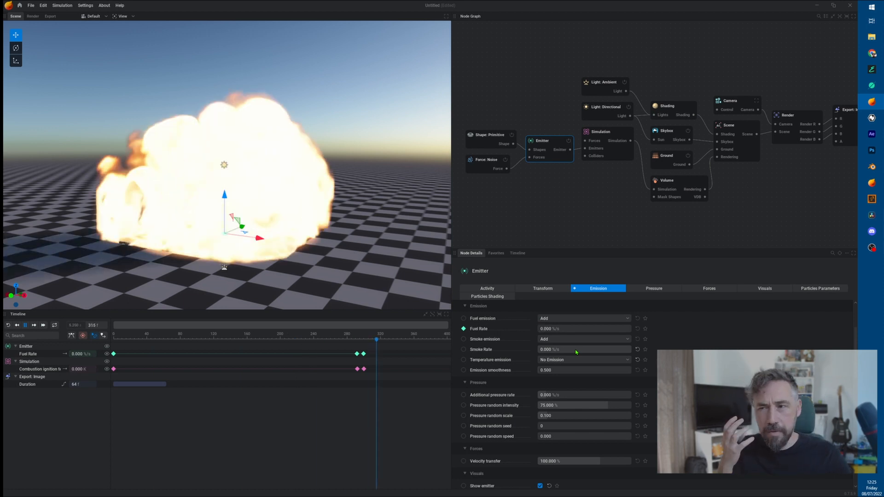
key("space")
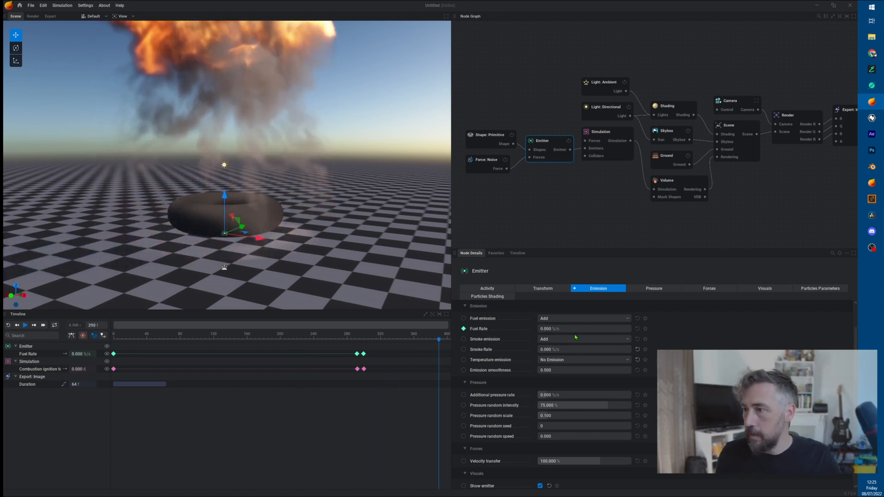
- Set the Emitter's Smoke Rate to 10 %/s and briefly run the simulation to examine the added smoke
double_click(565, 352)
type("10")
key("Return")
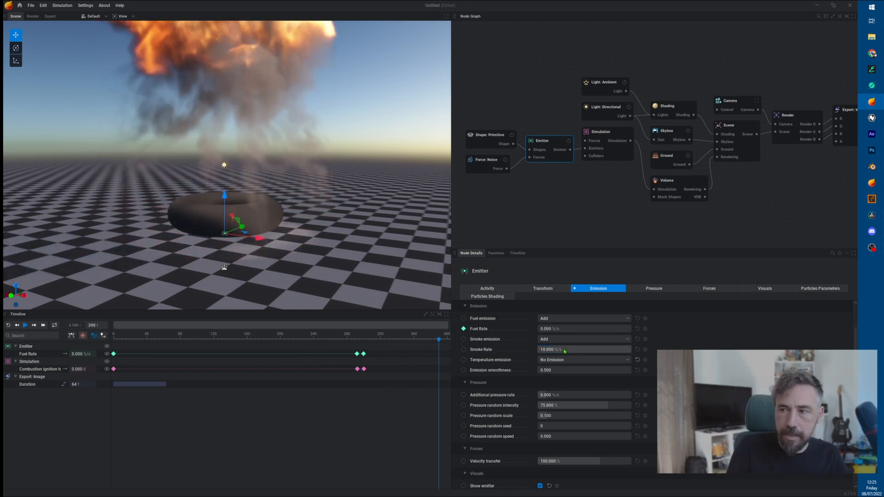
key("space")
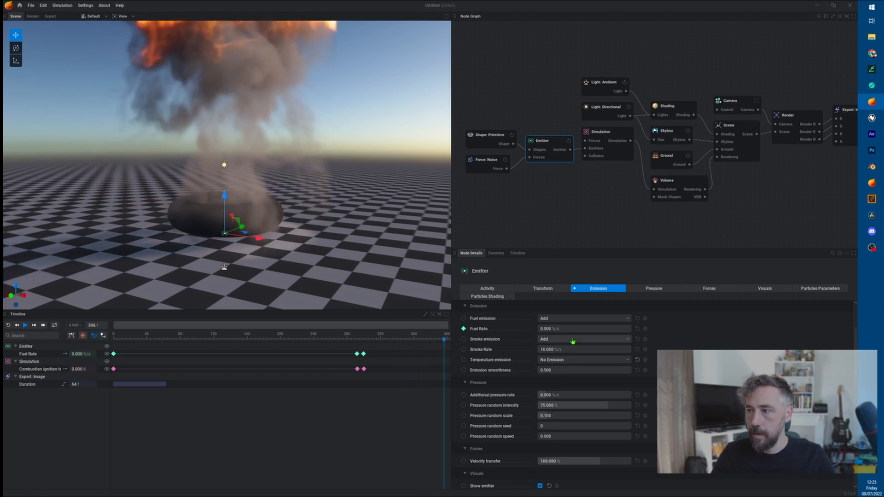
- Try the Emitter with Smoke emission set to No Emission and restart the simulation
left_click(573, 339)
left_click(571, 349)
key("space")
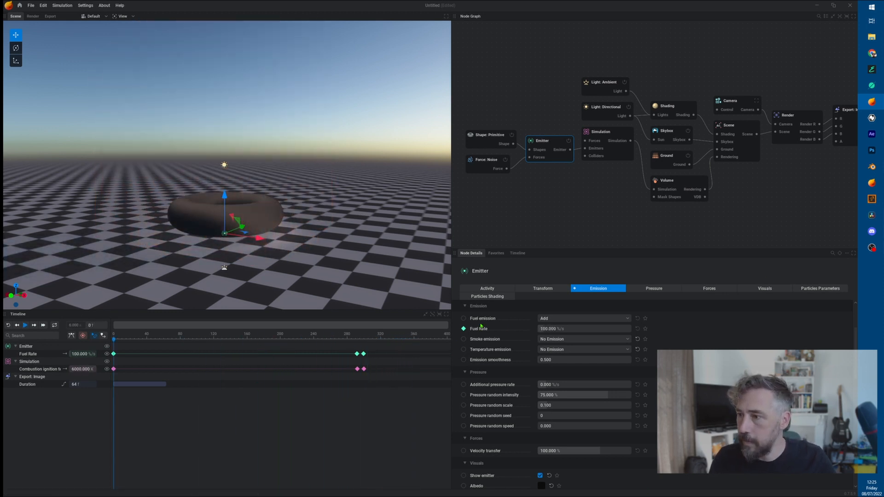
- Return the Emitter's Smoke emission to Add and play the simulation, pausing before the ignition keyframes
left_click(592, 341)
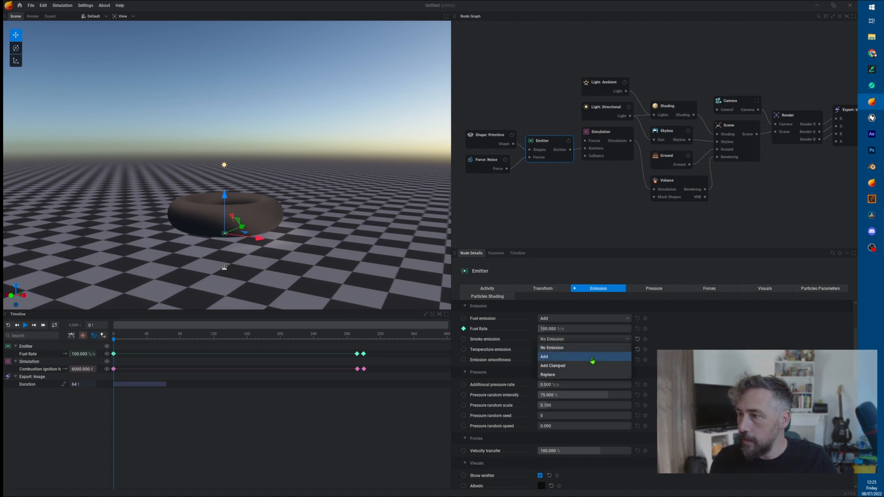
left_click(552, 357)
key("space")
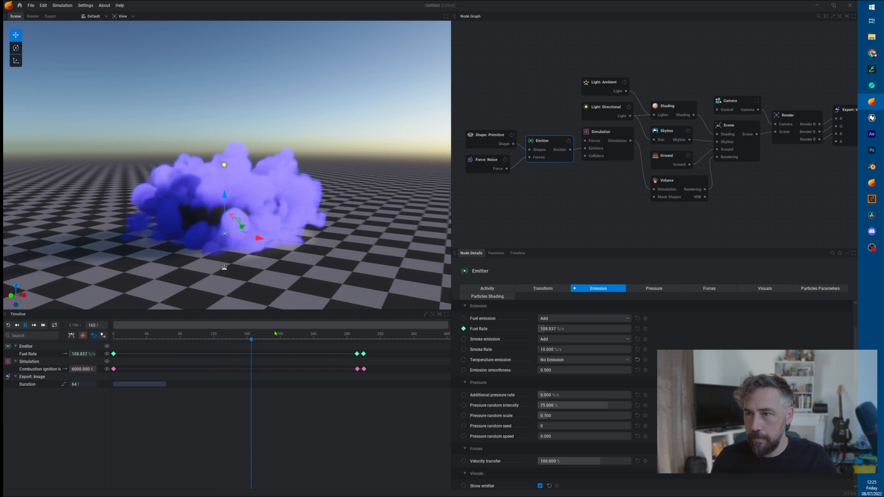
key("space")
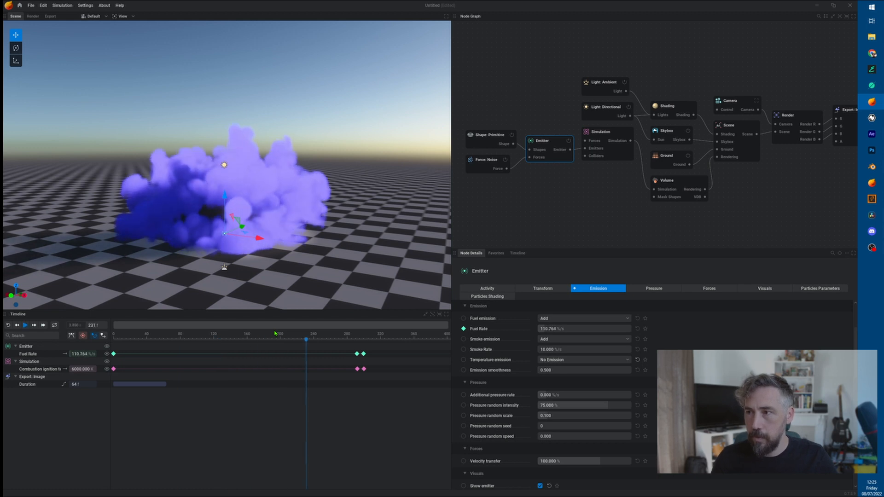
- Show the simulation's bounding box around the fuel cloud and view the whole domain from above
scroll(325, 131, "down", 5)
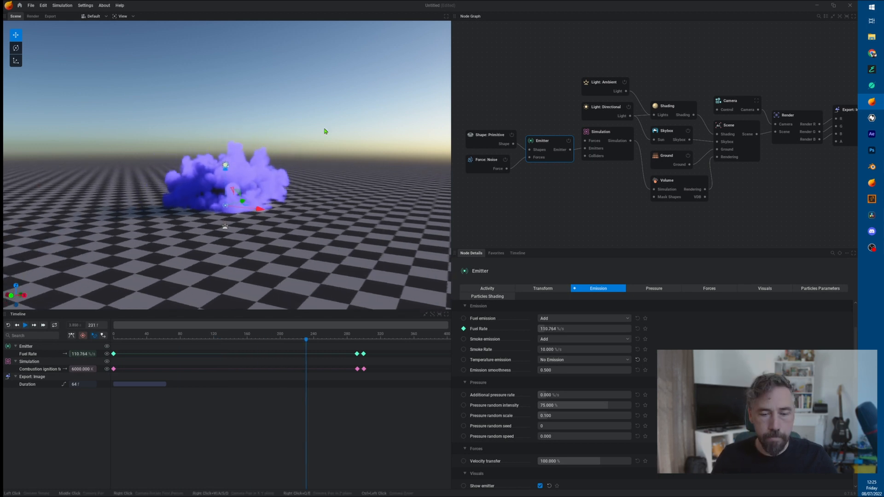
key("b")
middle_click_drag(340, 122, 330, 186)
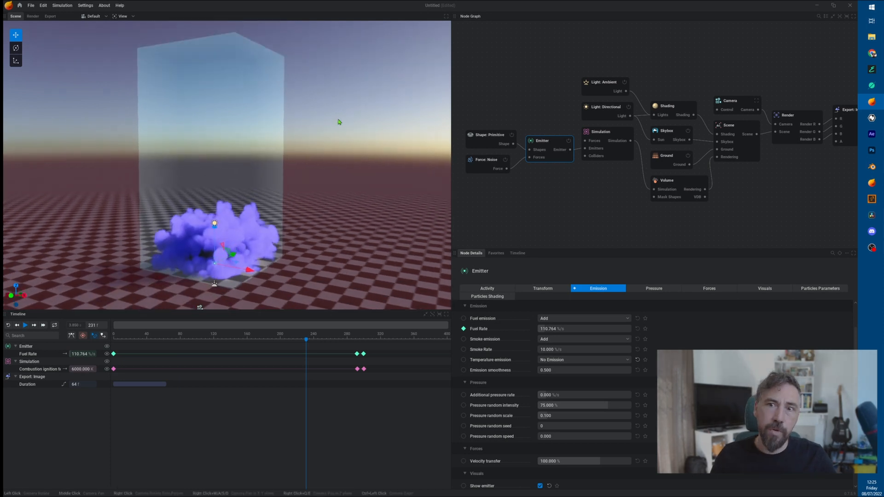
left_click_drag(339, 123, 340, 177)
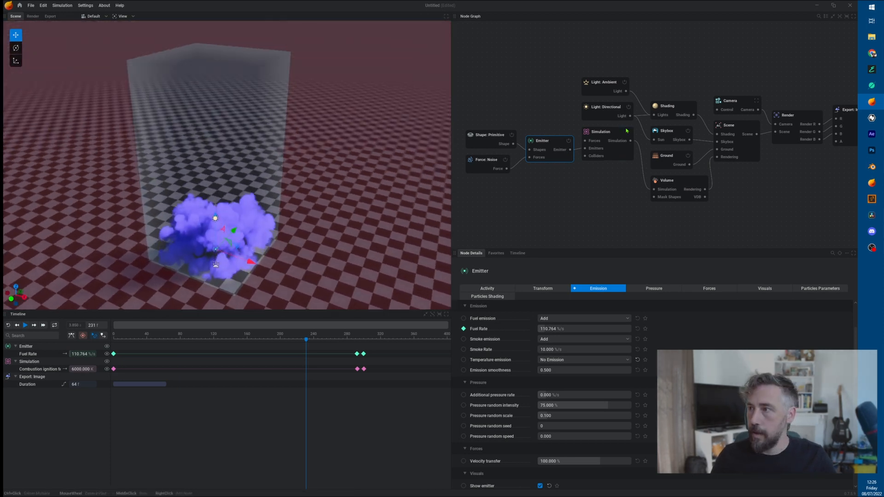
- Set the Simulation's voxel count to 256 × 256 × 128 and apply the new resolution
left_click(615, 132)
left_click(506, 290)
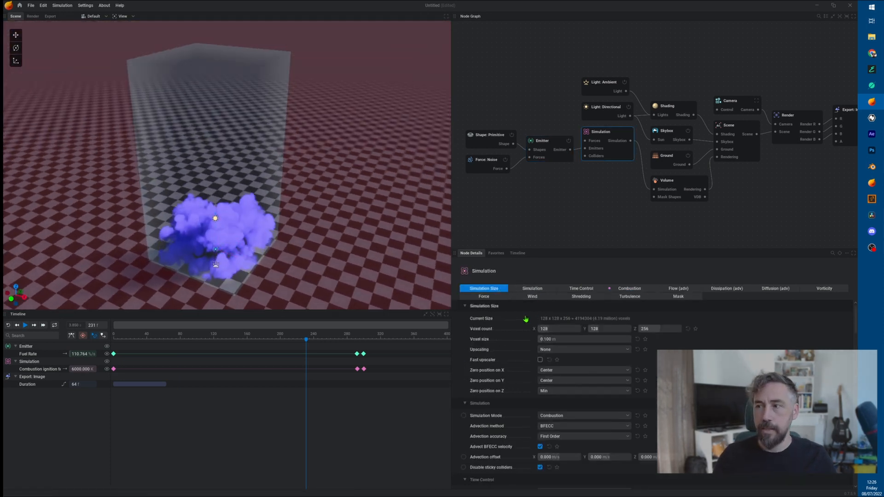
left_click(560, 329)
type("256")
key("Tab")
type("23")
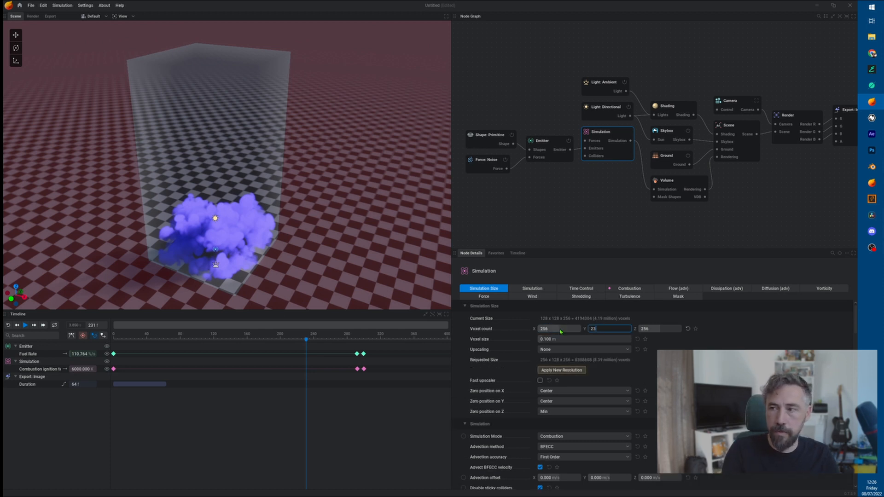
key("Tab")
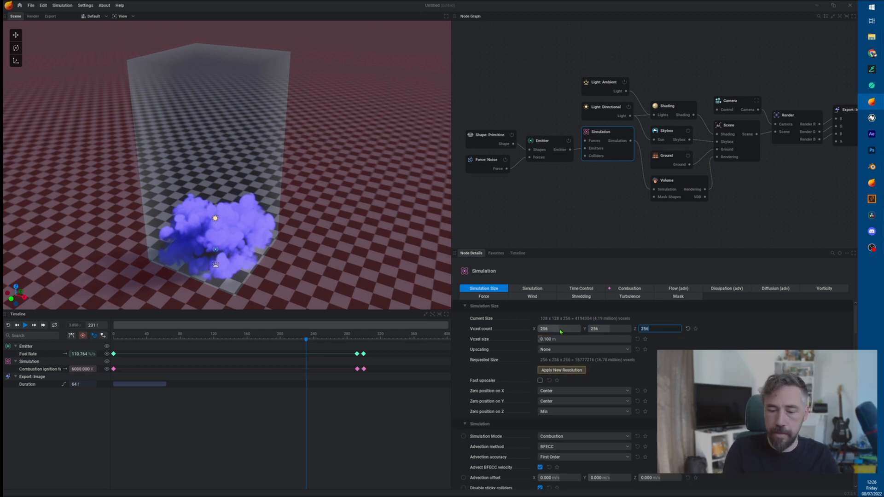
key("Return")
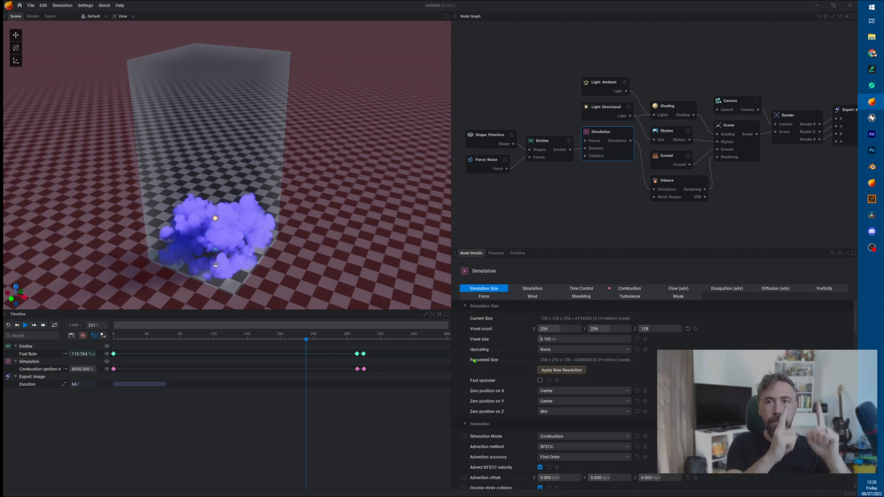
left_click(572, 373)
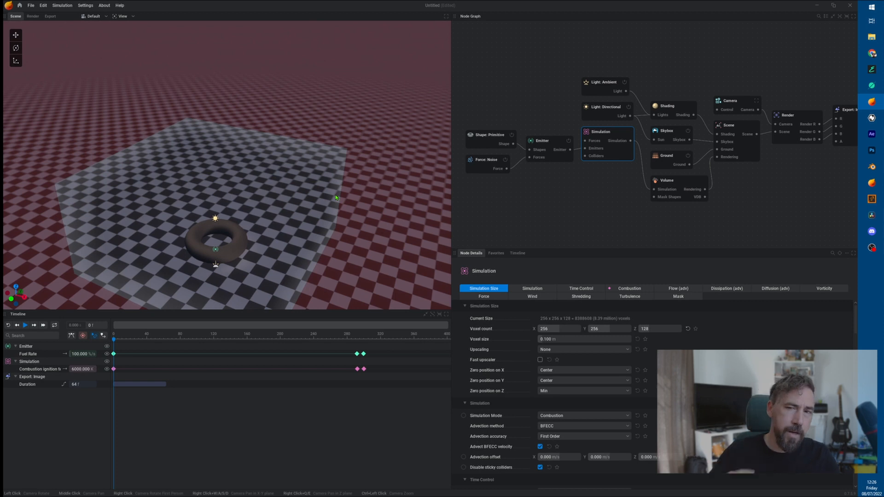
- Play the explosion in the resized domain to examine how it fits, and reset the simulation to frame 0
key("space")
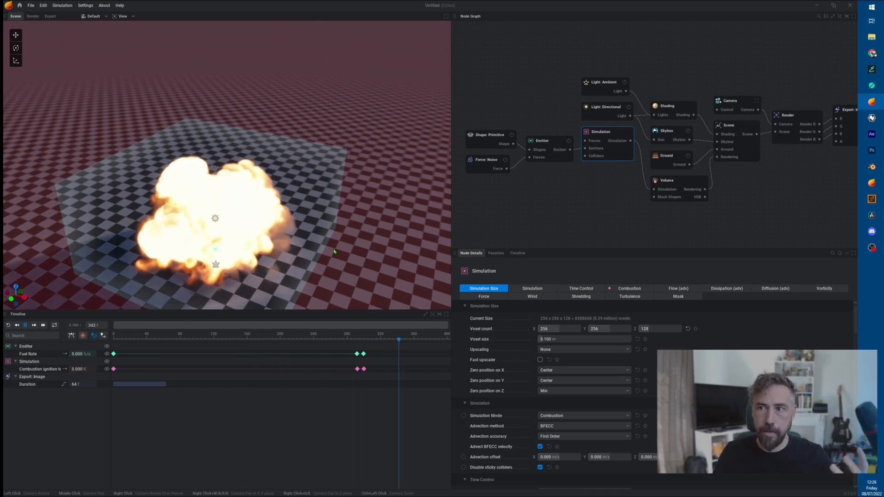
key("space")
key("r")
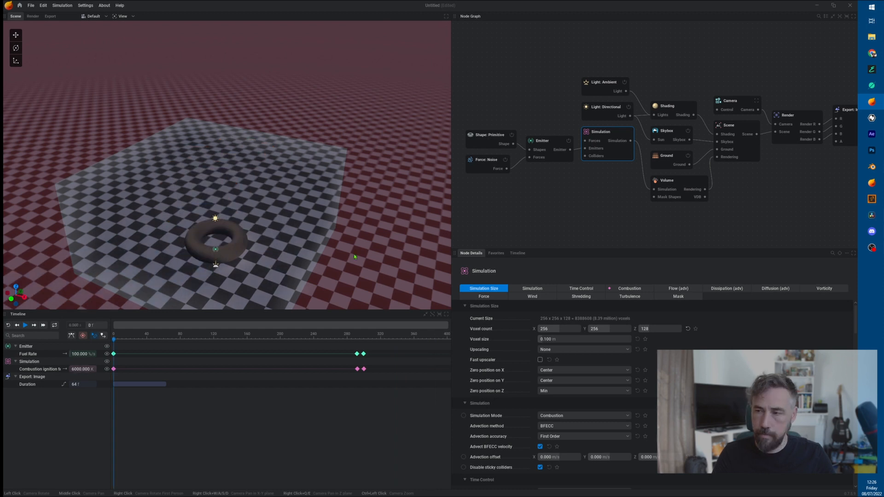
left_click_drag(342, 244, 341, 202)
middle_click_drag(341, 203, 340, 174)
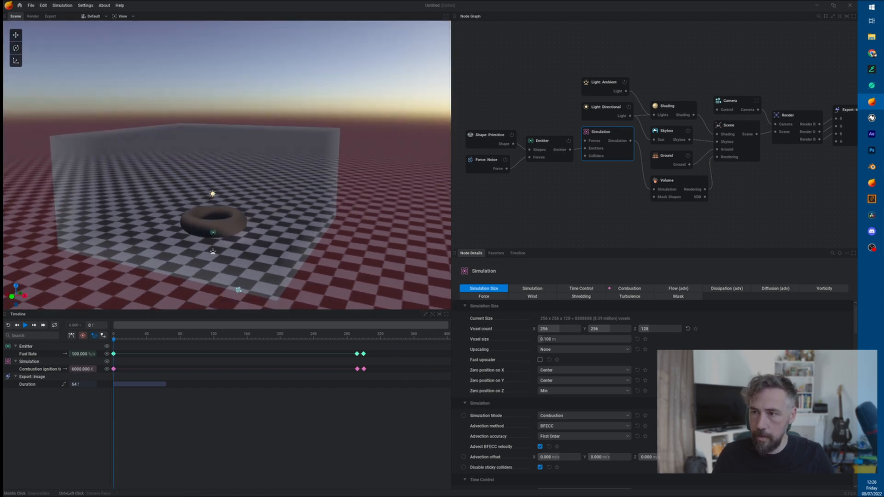
left_click_drag(340, 173, 340, 200)
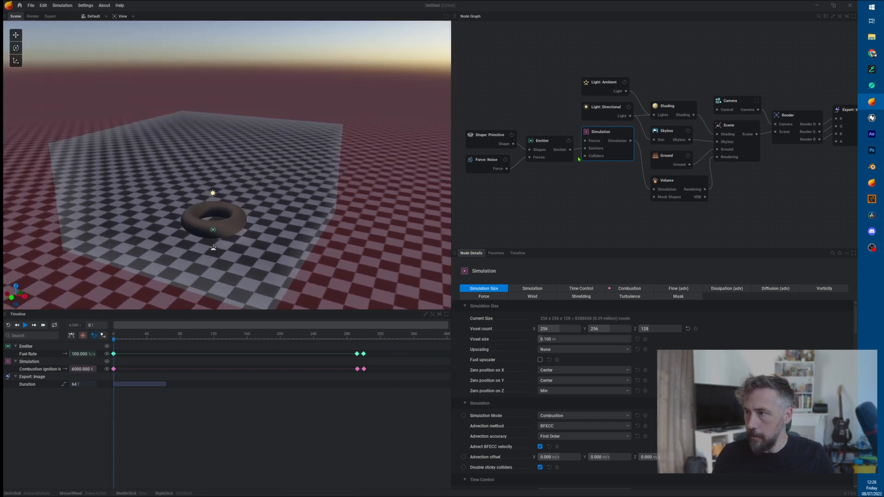
- Move the Shape: Primitive, Force: Noise and Emitter nodes away from the Simulation node, placing Force: Noise apart from the other two
left_click_drag(474, 109, 557, 202)
middle_click_drag(587, 177, 720, 190)
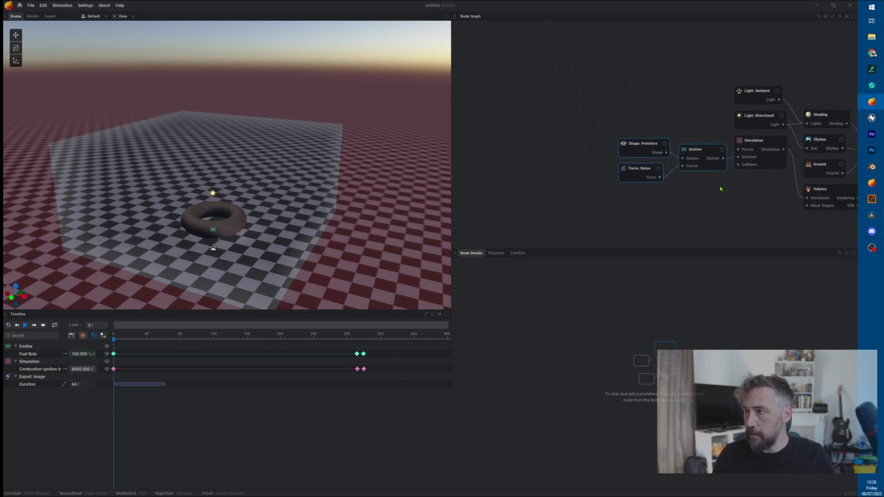
left_click_drag(688, 156, 604, 117)
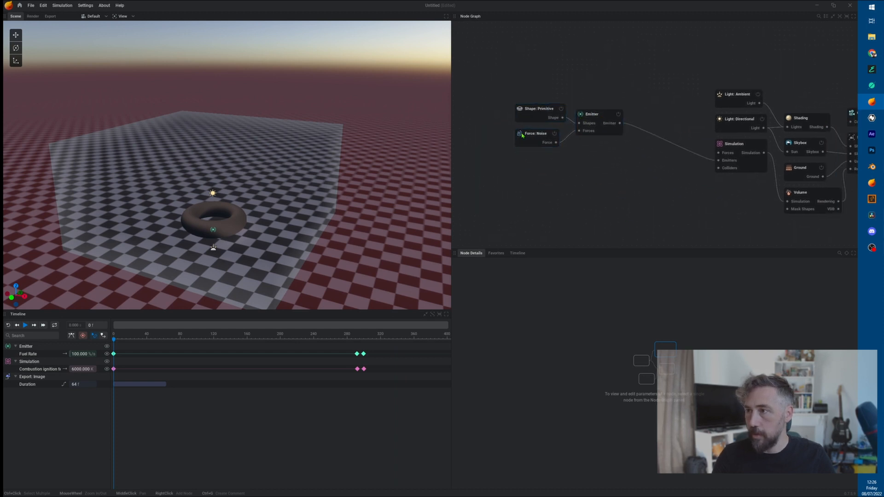
left_click_drag(522, 135, 490, 154)
left_click(600, 120)
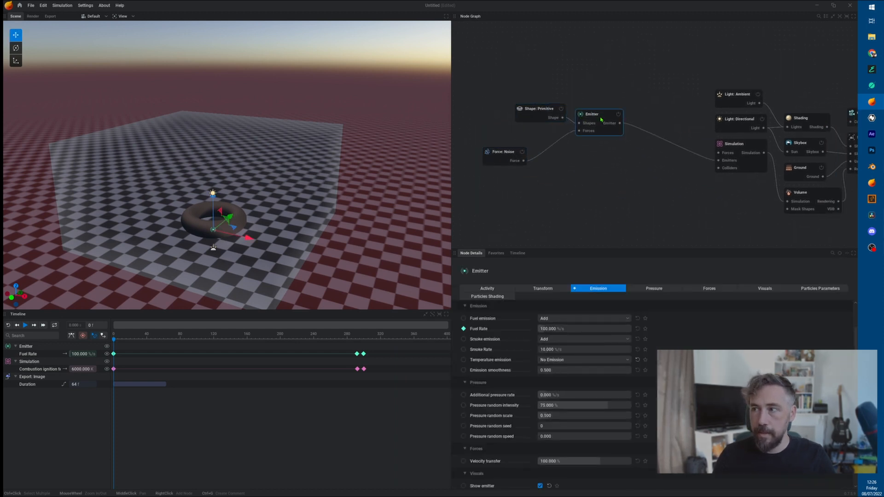
left_click(722, 155)
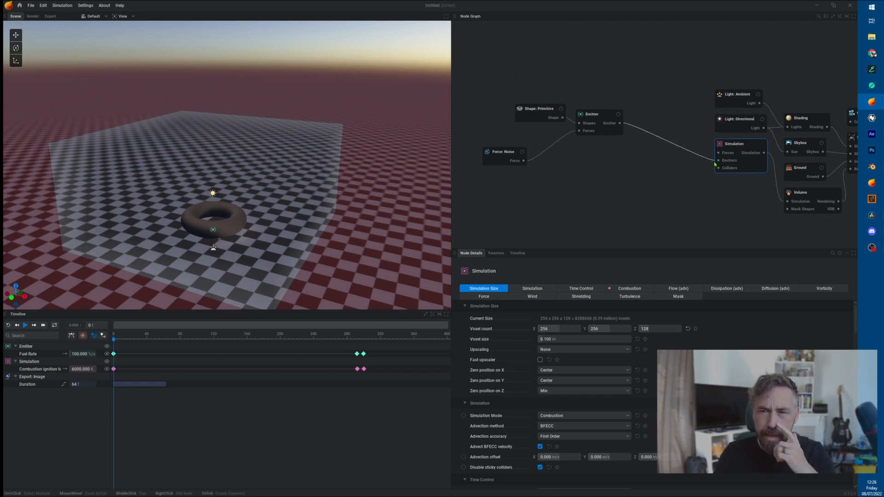
- Disconnect Force: Noise from the Emitter, connect it to the Simulation's Forces input and place the node above the Emitter
left_click_drag(504, 153, 512, 145)
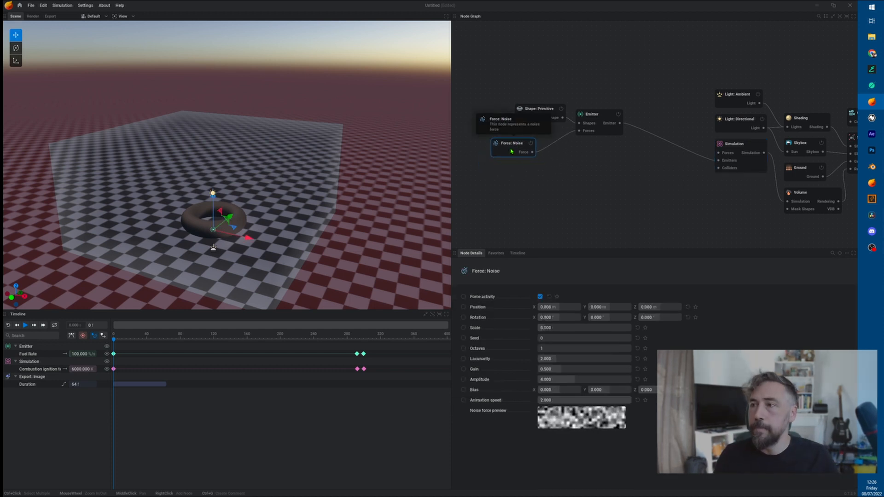
left_click(538, 163)
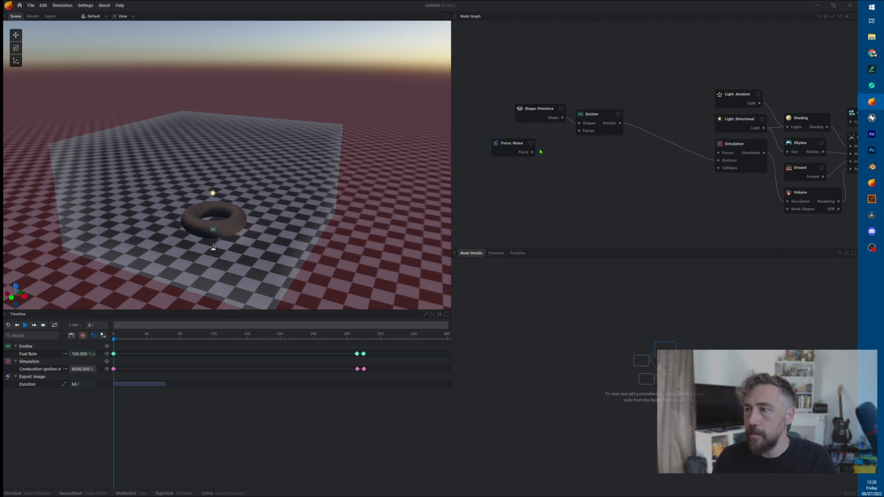
left_click_drag(511, 143, 720, 156)
left_click_drag(583, 182, 634, 72)
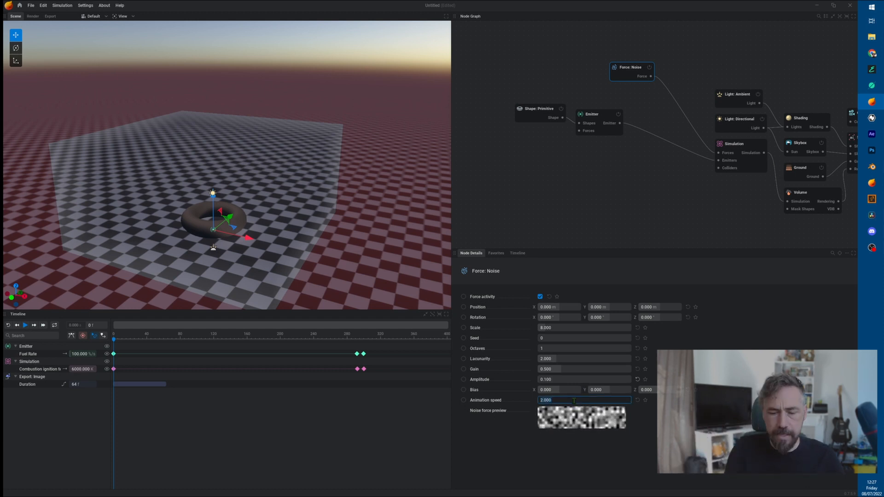
- Set the Force: Noise Amplitude to 0.1, Animation speed to 0.1 and Scale to 16
type("0.1")
key("Return")
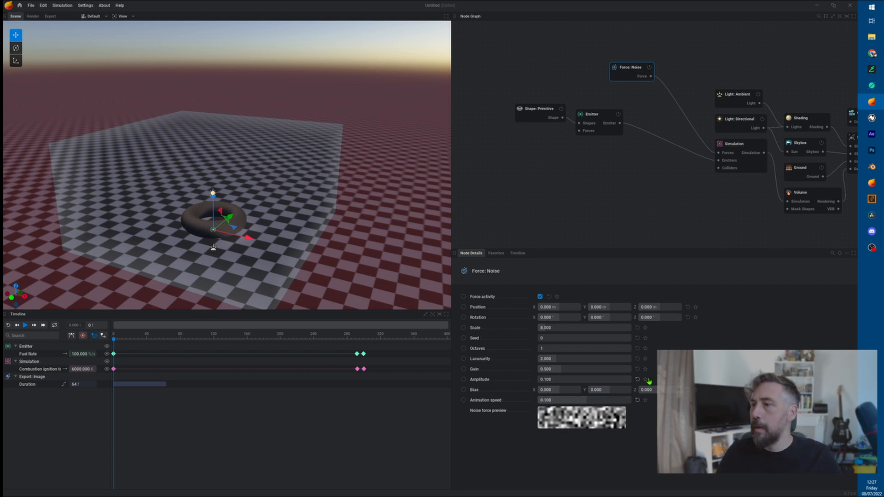
left_click(553, 327)
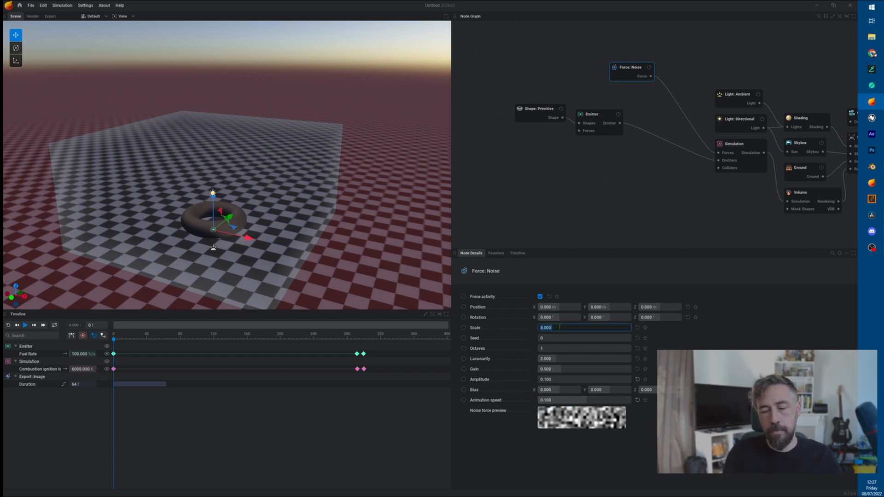
type("16")
key("Return")
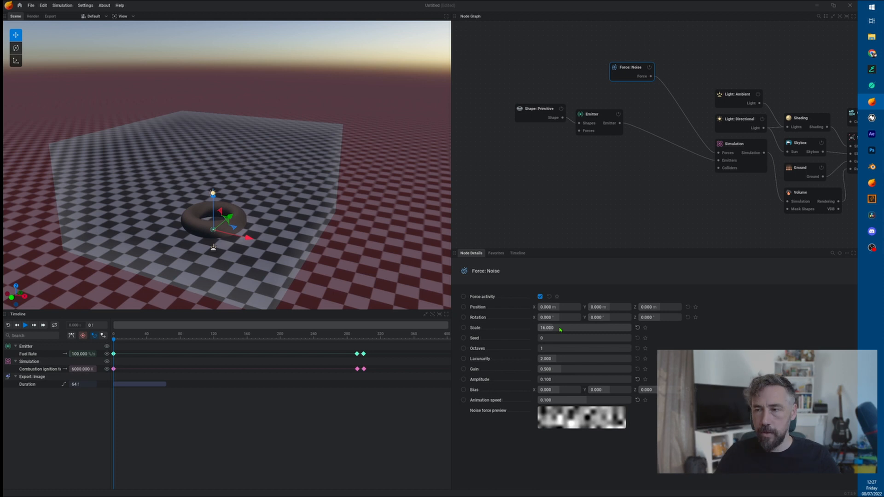
- Shift the Force: Noise node slightly outward, set its Animation speed to 1.033 and play the explosion to examine it from several angles
key("space")
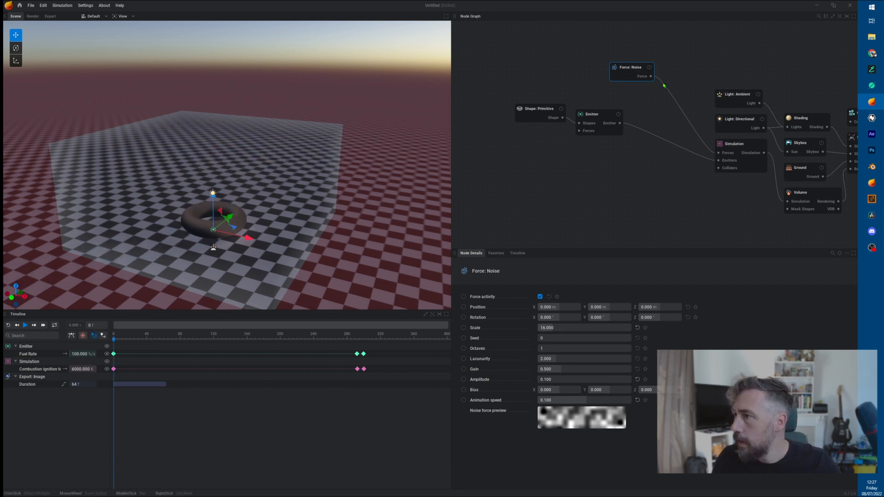
left_click_drag(629, 79, 605, 71)
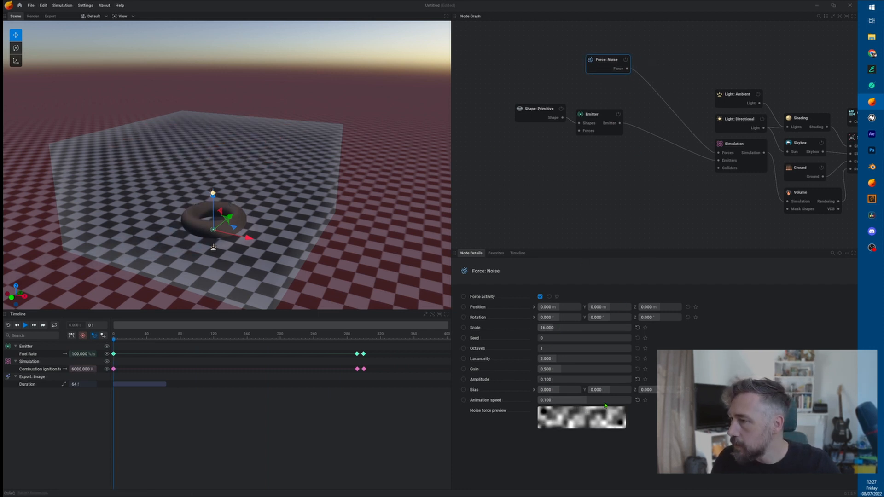
left_click_drag(587, 400, 593, 400)
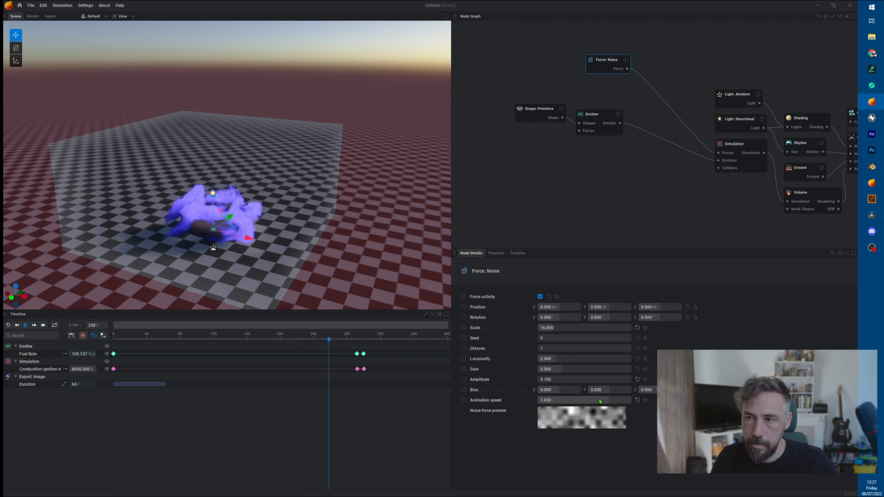
left_click_drag(295, 221, 350, 165)
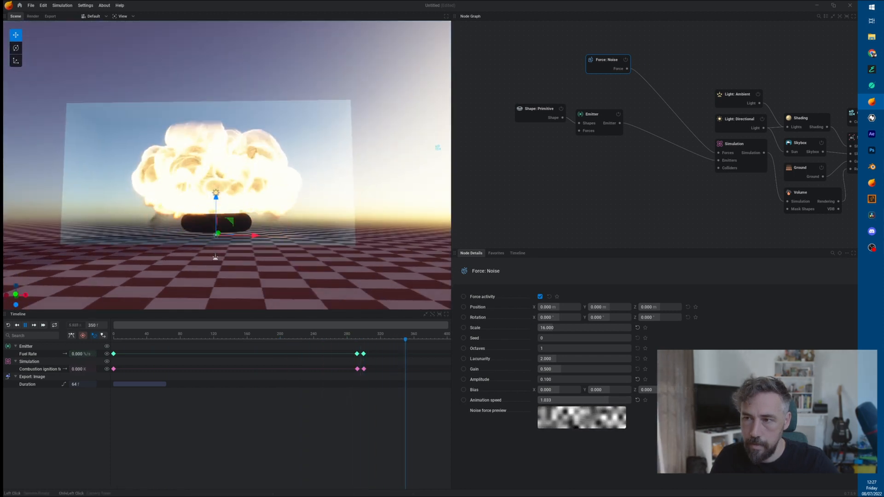
left_click_drag(285, 166, 221, 212)
left_click_drag(286, 198, 239, 249)
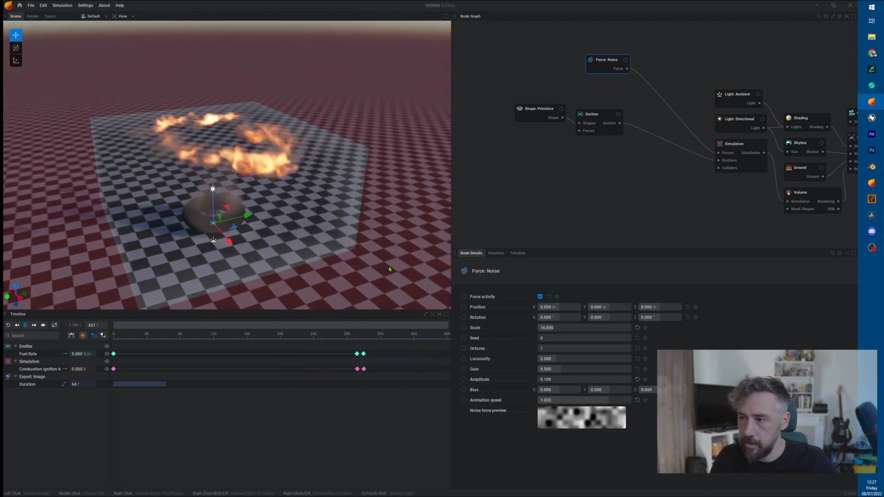
key("space")
- Set the Force: Noise Scale to 4, play the simulation until just after ignition and examine the paused explosion from another side
double_click(595, 327)
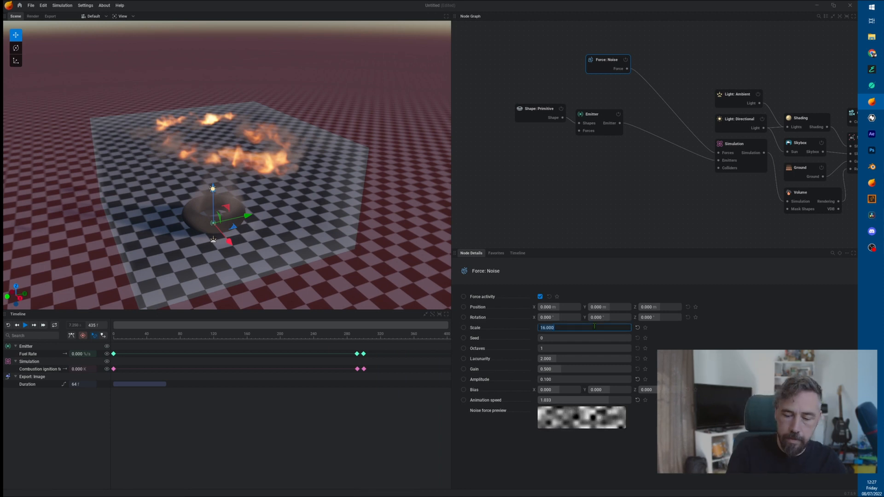
type("4")
key("Return")
key("space")
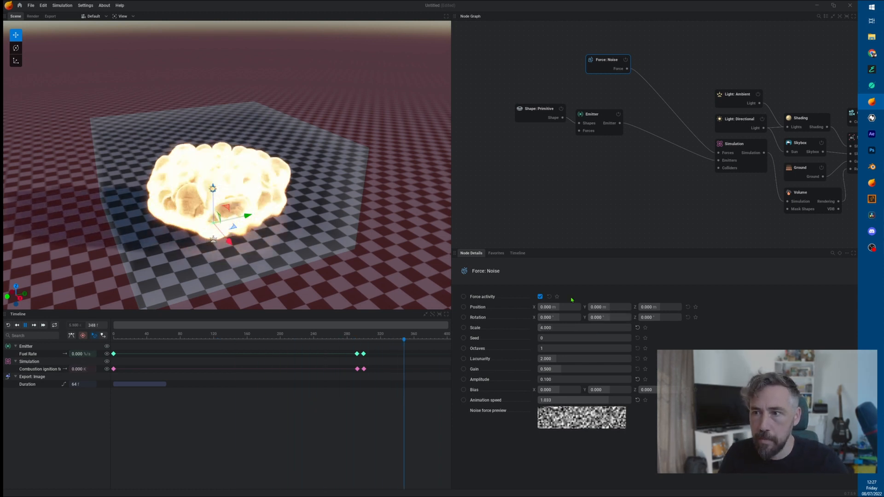
key("space")
left_click_drag(184, 161, 364, 142)
left_click_drag(152, 226, 145, 198)
scroll(201, 216, "up", 4)
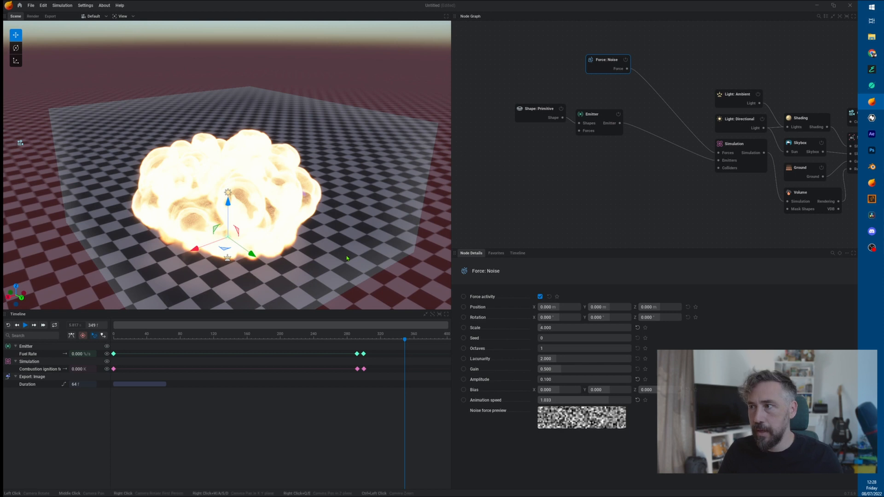
- Move the Simulation node slightly lower in the graph, away from the Light: Directional node
left_click(736, 145)
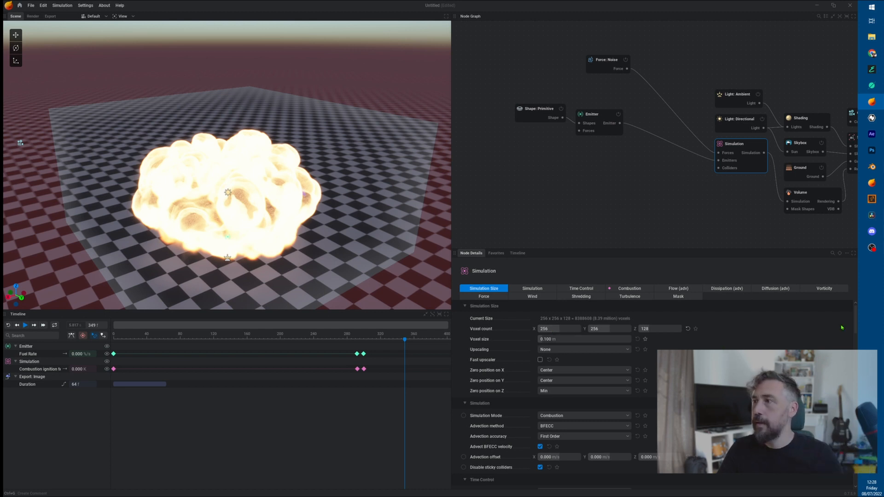
middle_click_drag(750, 200, 623, 170)
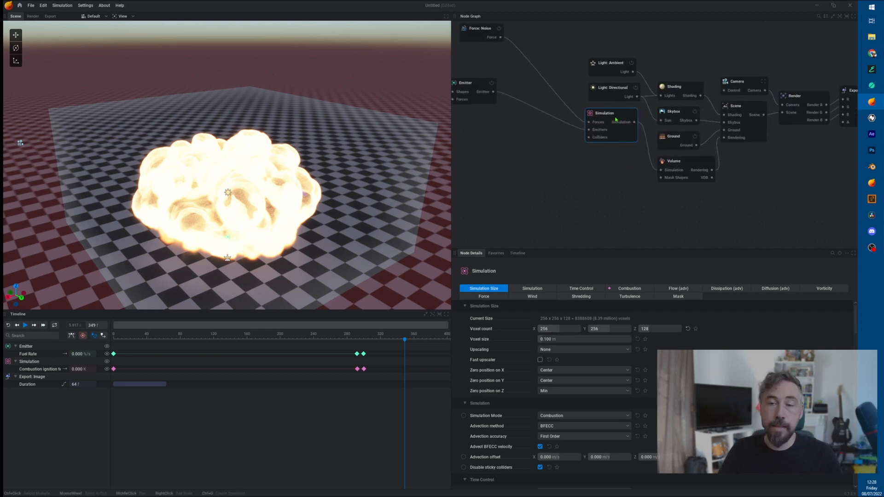
left_click_drag(616, 120, 616, 126)
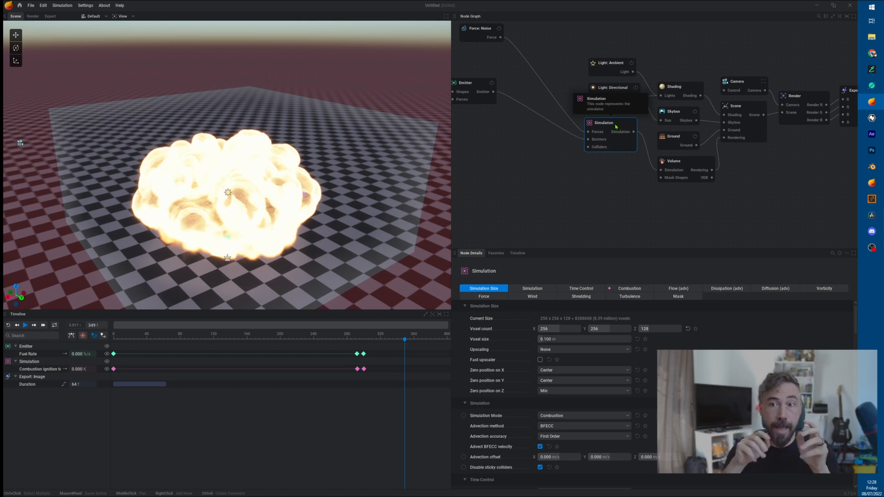
left_click(608, 190)
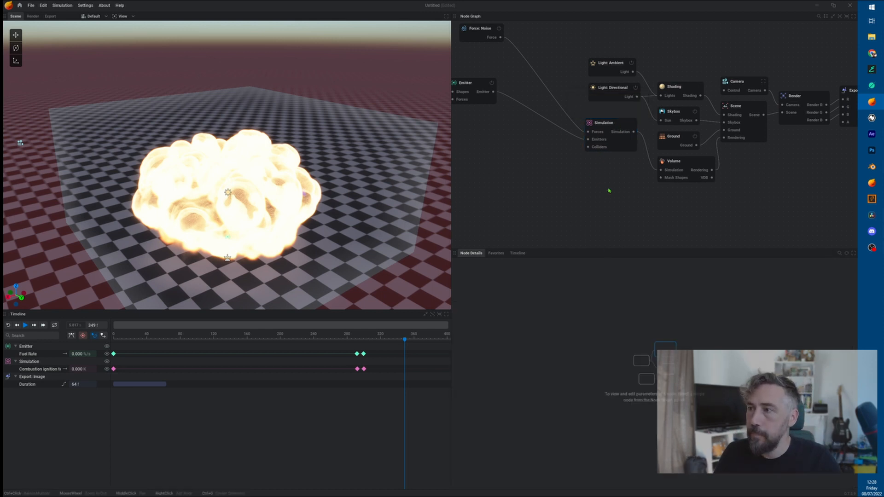
middle_click_drag(577, 154, 622, 155)
- Rerun the simulation and set the Force: Noise Scale to 12
key("r")
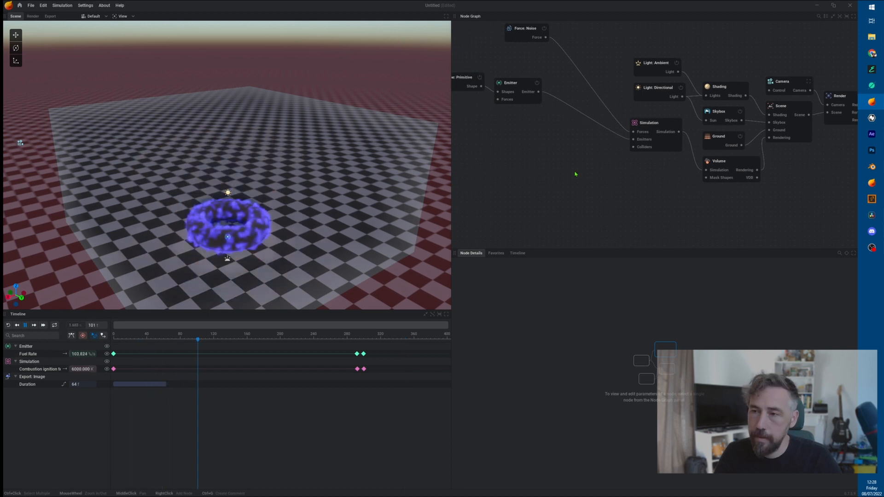
left_click(525, 32)
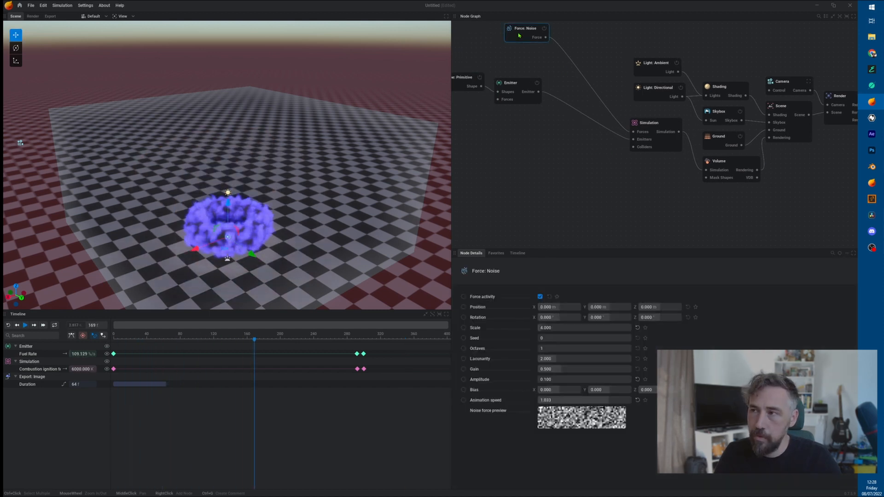
double_click(599, 328)
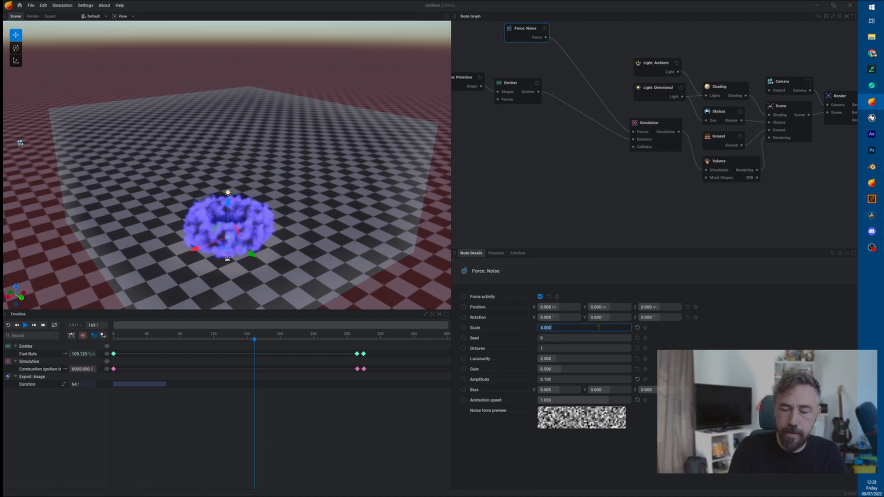
type("12")
key("Return")
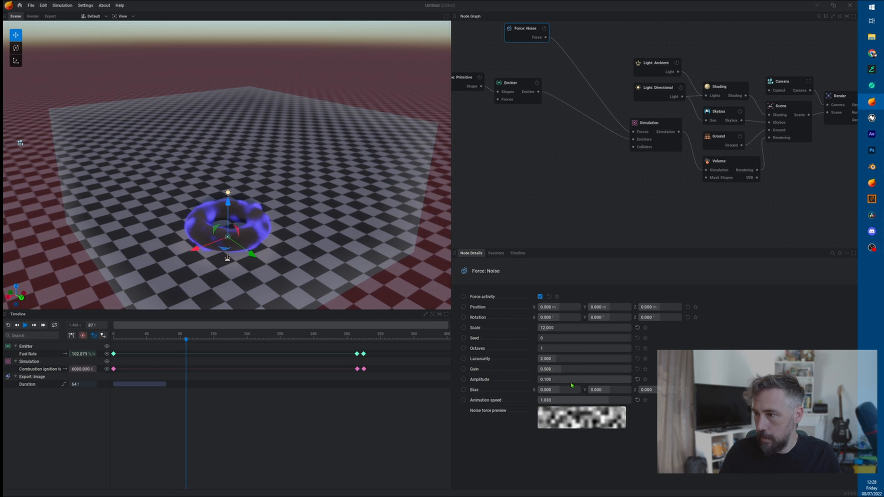
- Set the Force: Noise Amplitude to 0.3 and examine the paused explosion from several angles
type("0.3")
key("Return")
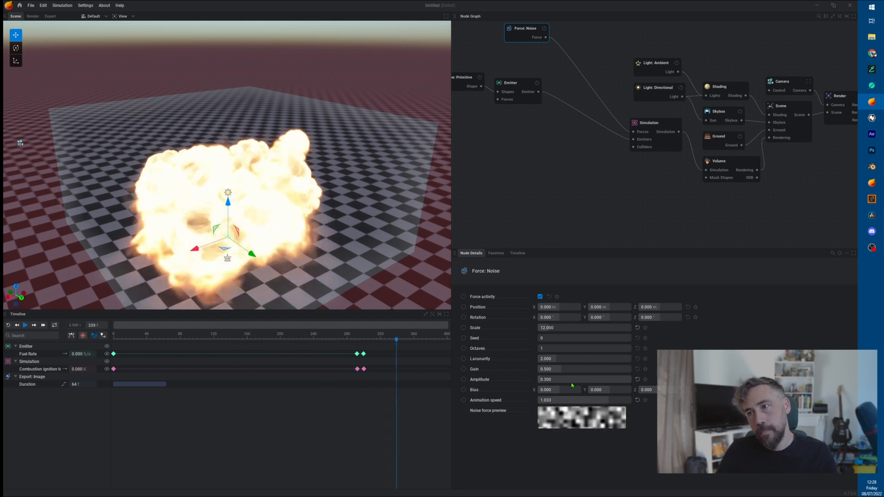
left_click_drag(323, 193, 202, 156)
left_click_drag(378, 184, 395, 246)
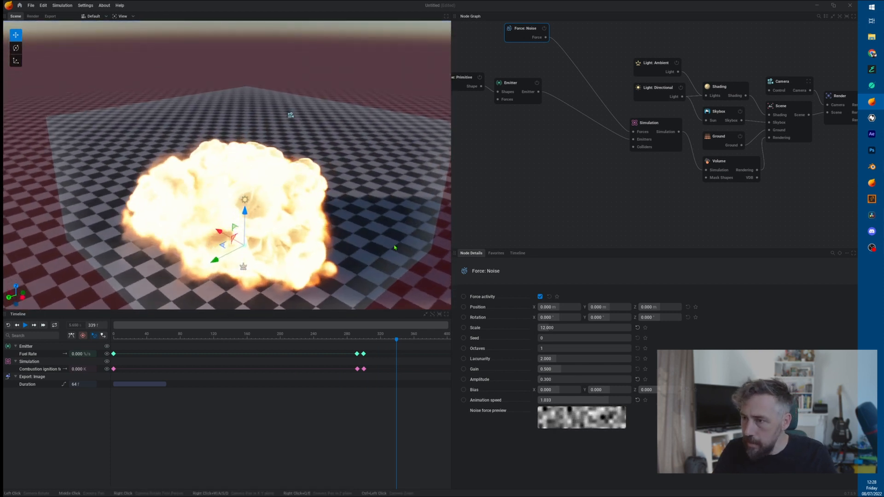
scroll(340, 235, "up", 1)
left_click_drag(339, 235, 432, 229)
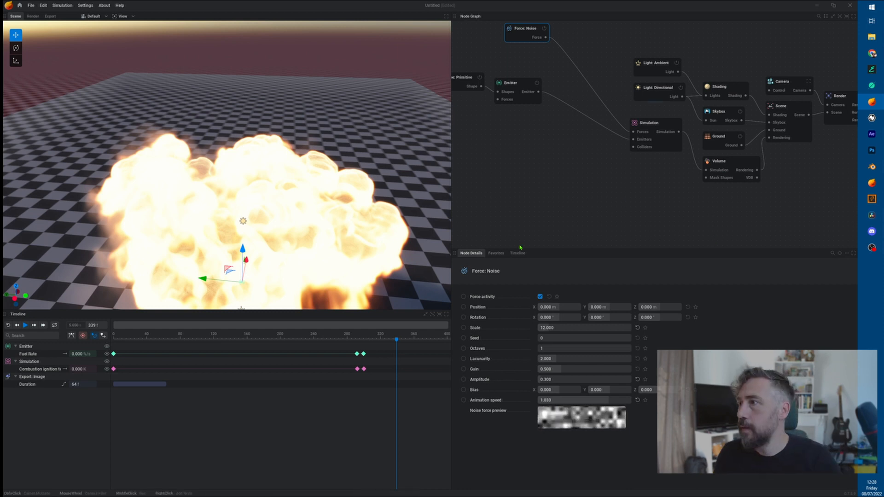
- Move the Simulation node farther from the lights and Volume nodes, and bring up its Turbulence settings
left_click_drag(649, 128, 606, 128)
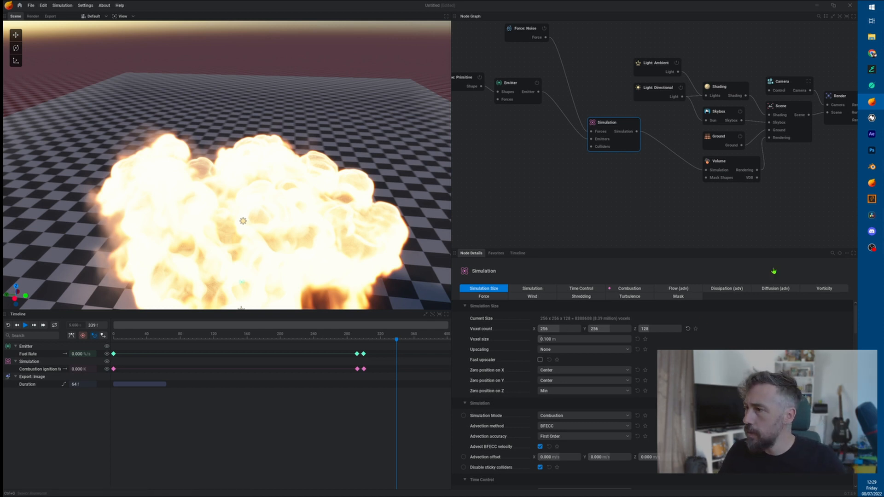
left_click(581, 296)
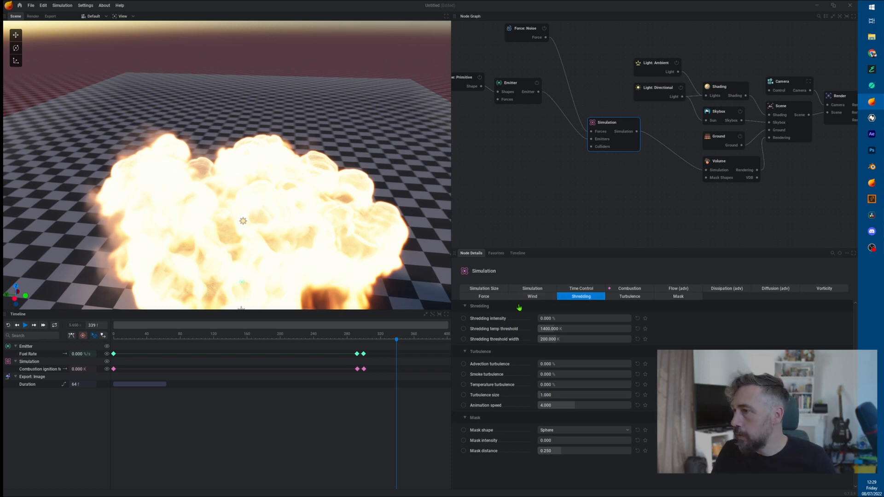
left_click(492, 299)
left_click(532, 299)
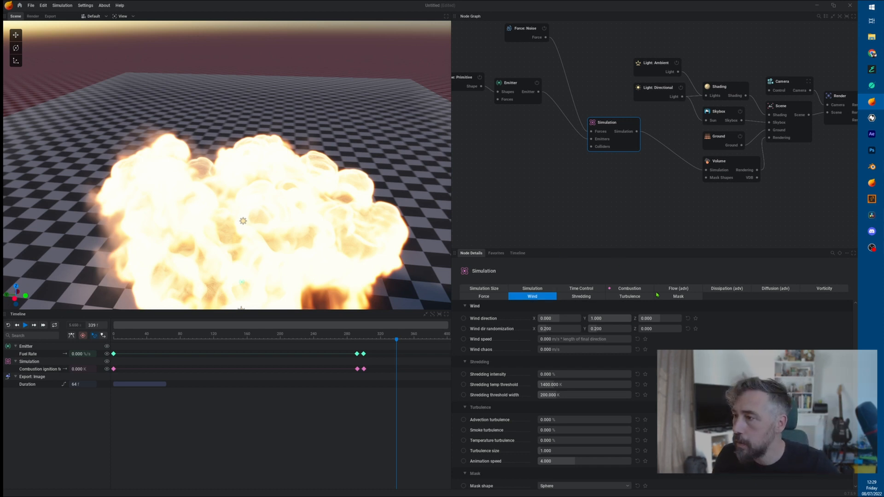
left_click(629, 297)
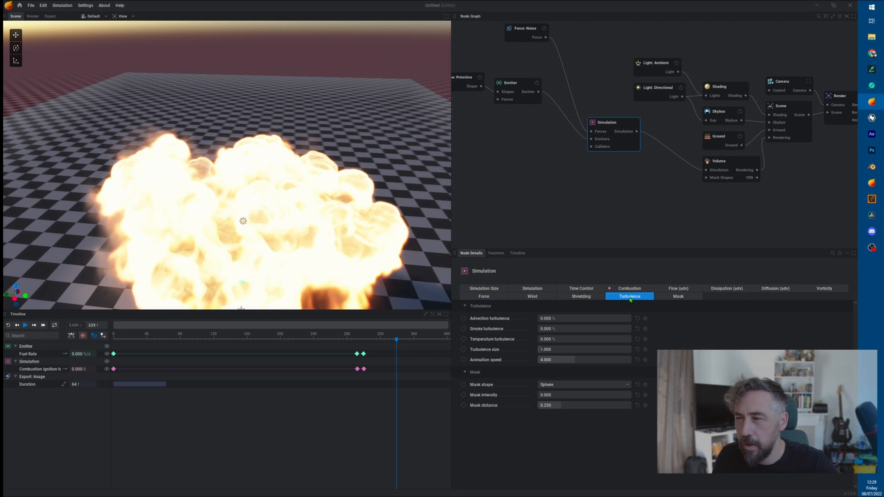
- Set the Simulation's Advection, Smoke and Temperature turbulence to 5% each and examine the resulting explosion from another angle
left_click(586, 319)
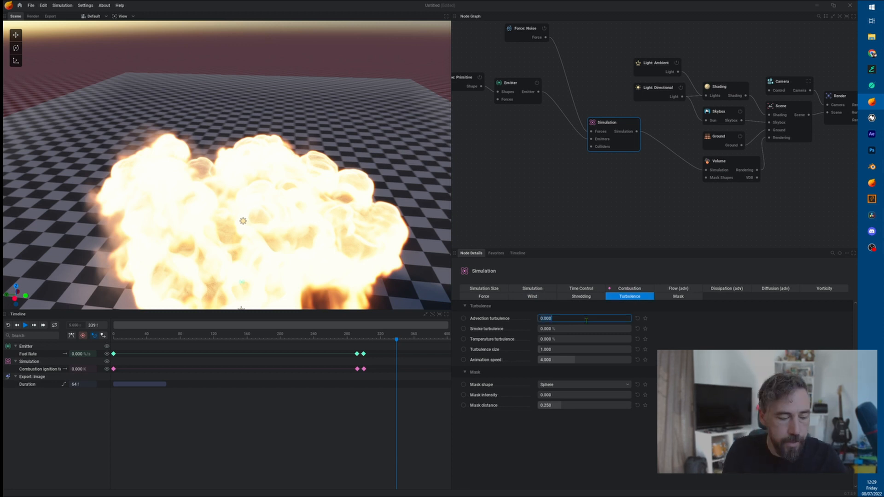
type("5")
key("Tab")
type("5")
key("Tab")
type("5")
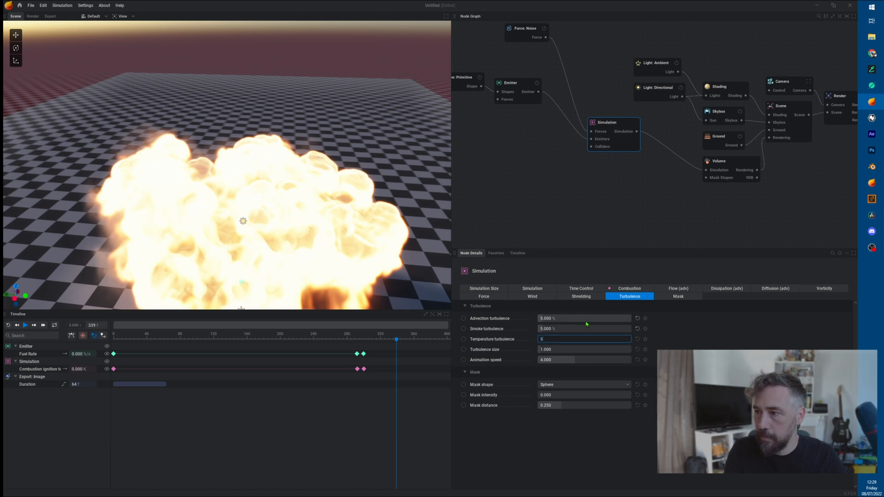
key("Return")
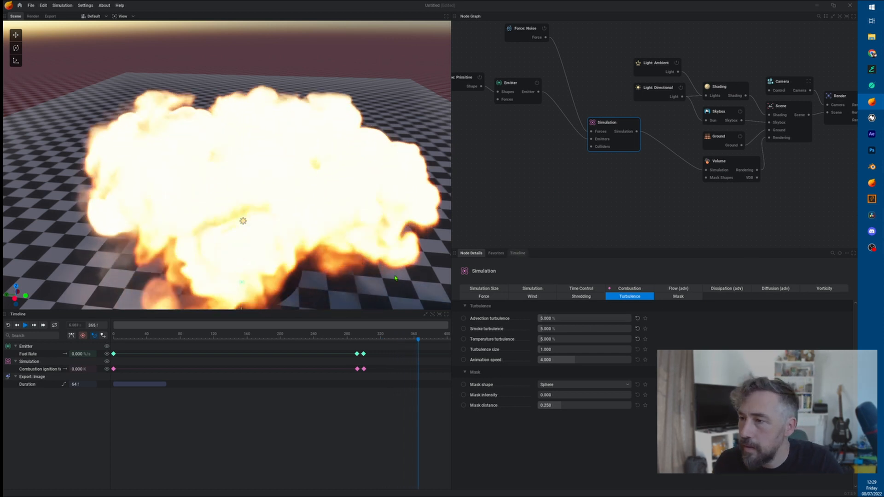
left_click_drag(294, 194, 175, 115)
left_click_drag(341, 189, 385, 263)
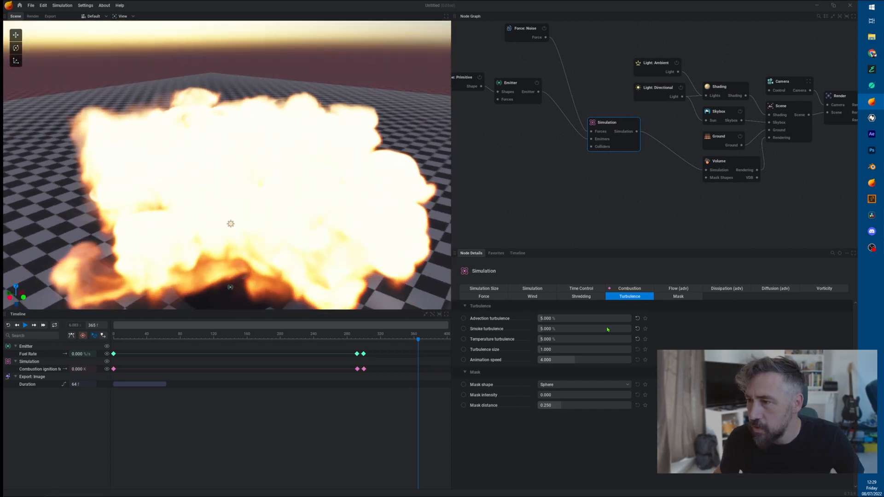
- Try Advection, Smoke and Temperature turbulence at 100% in a replayed simulation, and reset all three to their defaults
left_click_drag(579, 323, 644, 322)
left_click_drag(547, 330, 636, 330)
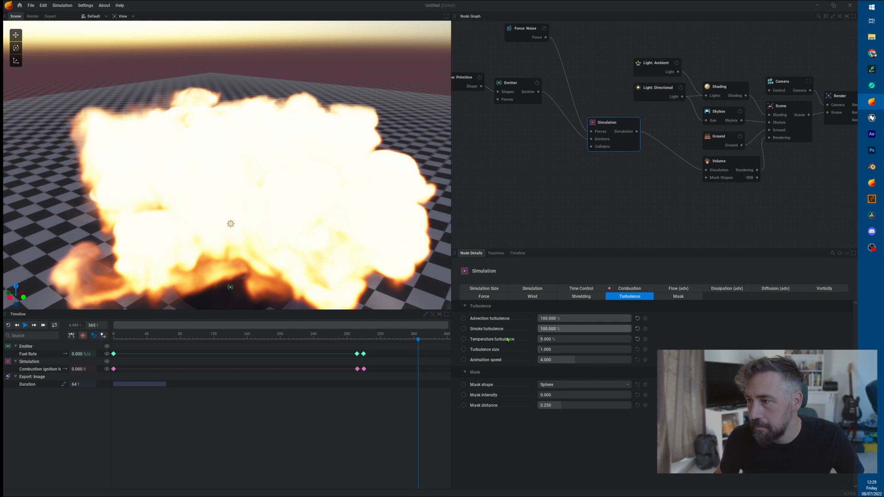
left_click_drag(547, 340, 638, 340)
key("r")
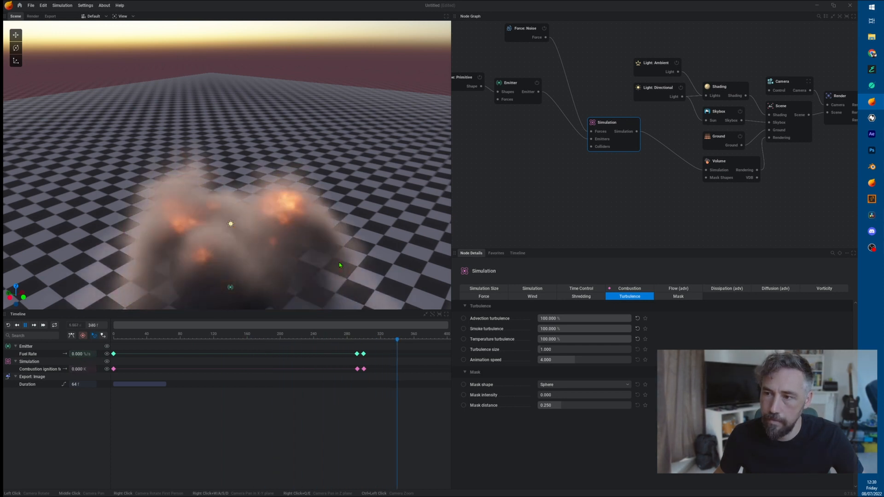
key("r")
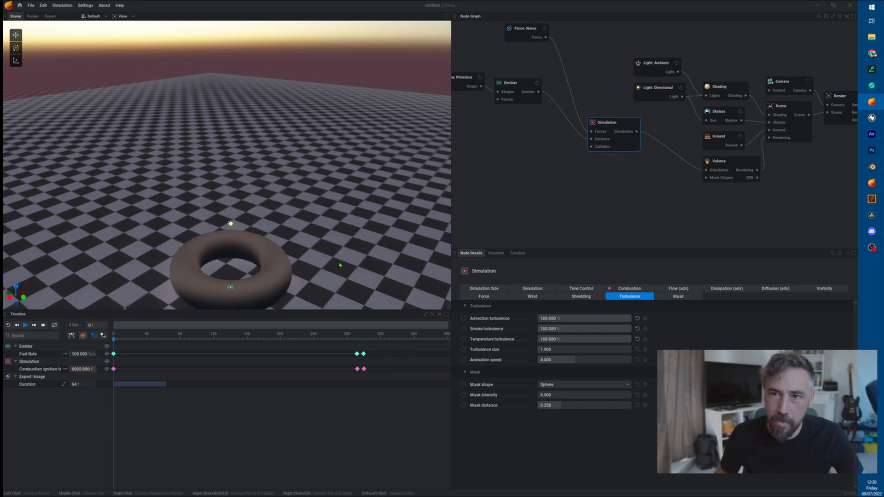
left_click(638, 318)
left_click(637, 329)
left_click(638, 339)
- Set Advection, Smoke and Temperature turbulence to 15% each and play the explosion to examine its shape inside the domain
double_click(600, 321)
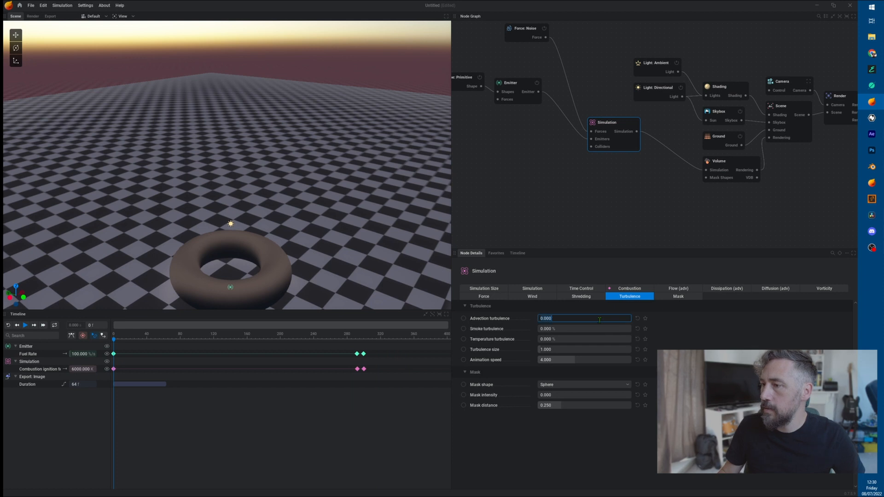
type("15")
key("Tab")
type("15")
key("Tab")
type("15")
key("Return")
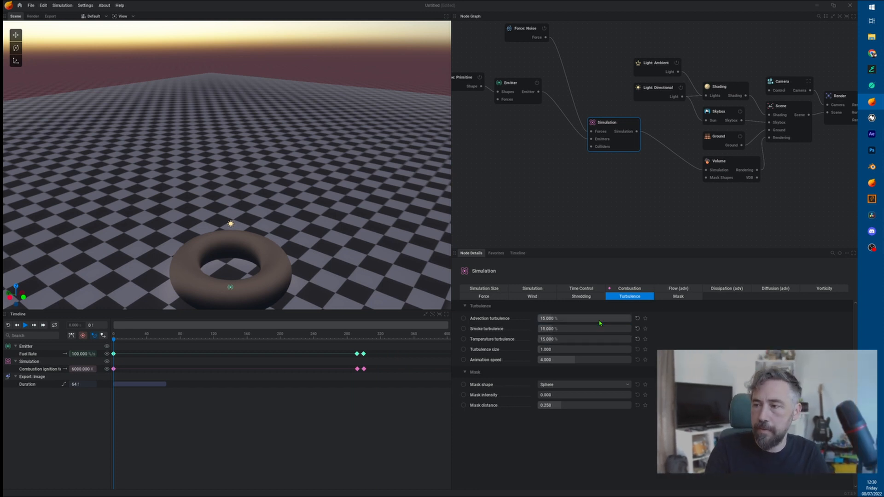
key("space")
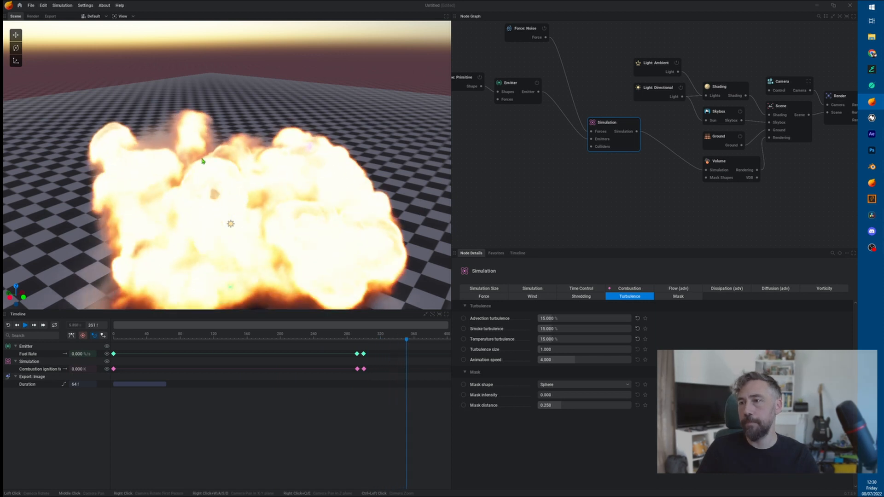
scroll(273, 203, "down", 4)
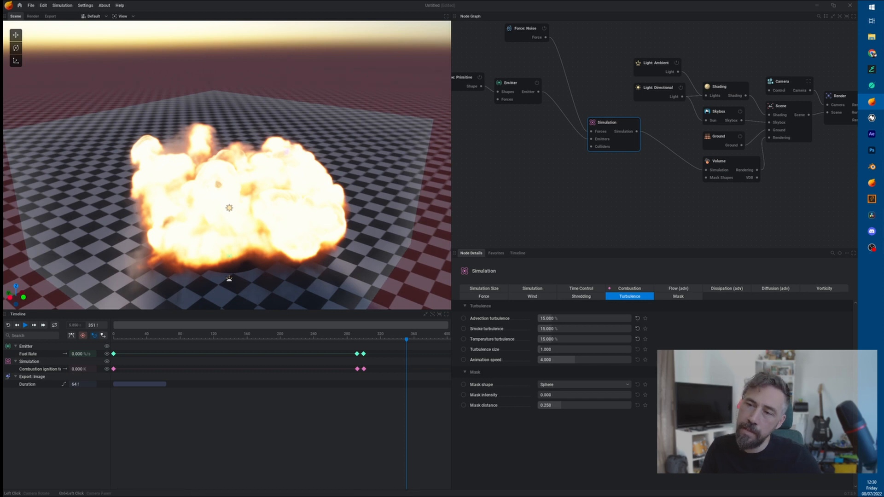
mouse_move(332, 223)
left_mouse_down()
mouse_move(332, 136)
mouse_move(322, 173)
mouse_move(276, 190)
mouse_move(269, 215)
mouse_move(327, 226)
left_mouse_up()
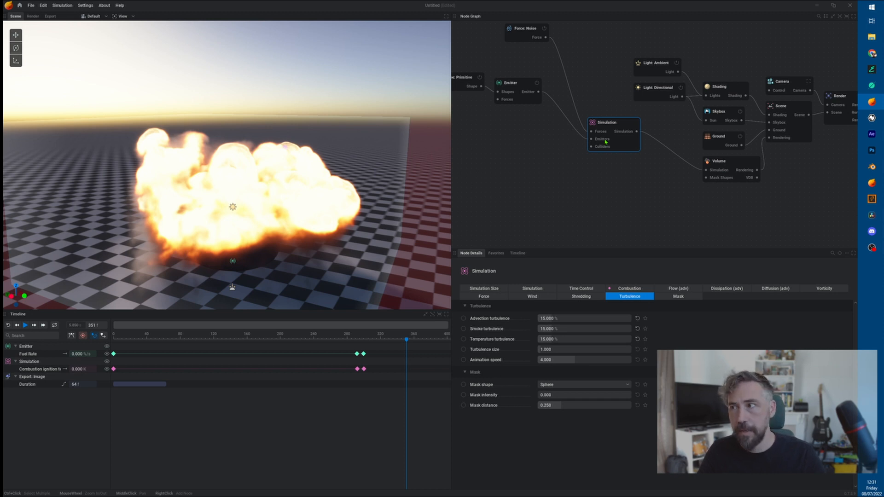
- Look through the Render and Scene settings, return to the Simulation node and examine the explosion from above
left_click(729, 87)
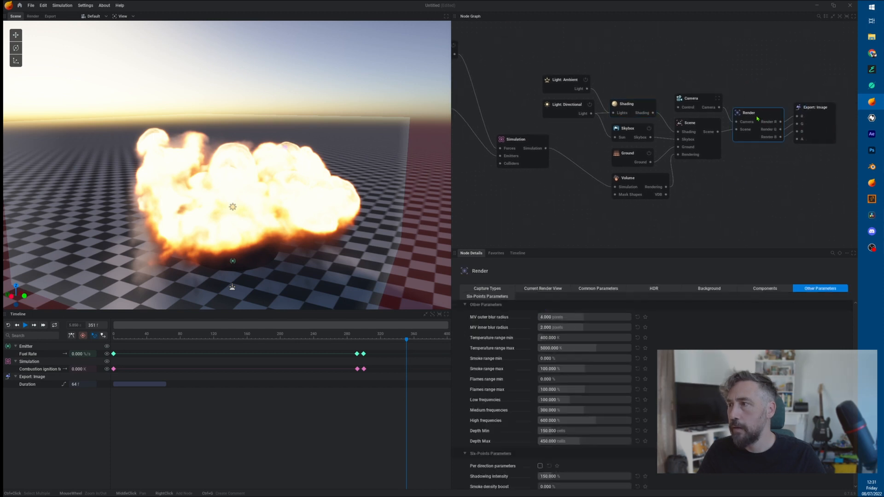
left_click(701, 125)
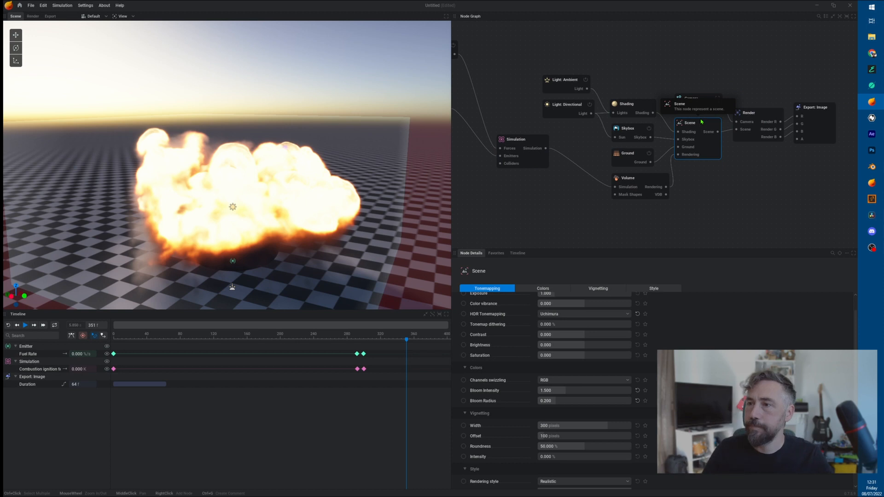
left_click_drag(522, 144, 527, 149)
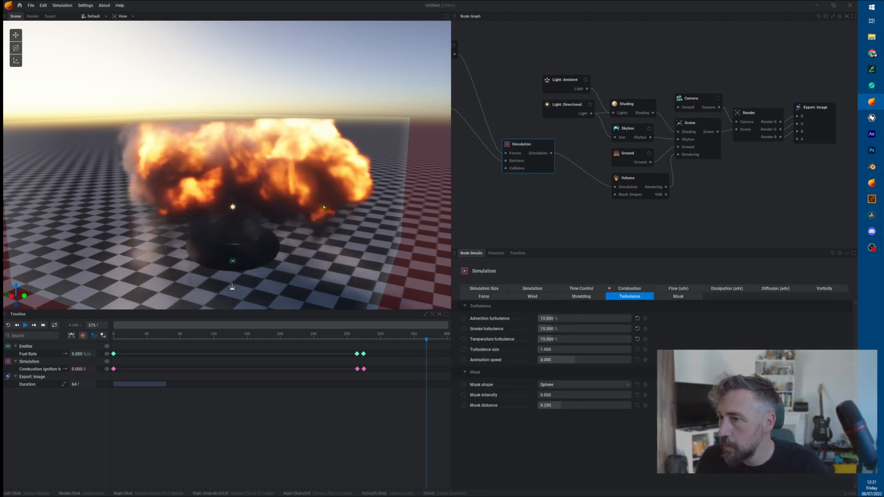
left_click_drag(230, 166, 258, 175)
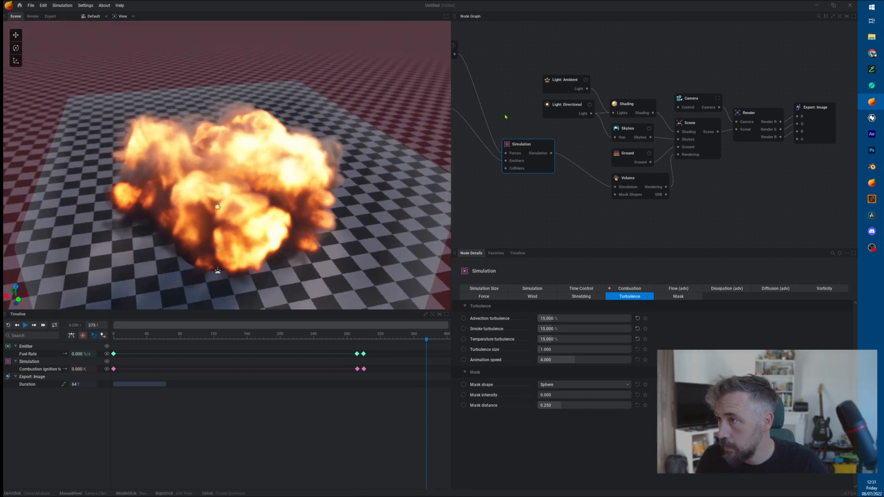
- Set the Simulation's Z voxel count to 256 and apply the new resolution
left_click_drag(504, 112, 535, 123)
middle_click_drag(511, 102, 599, 114)
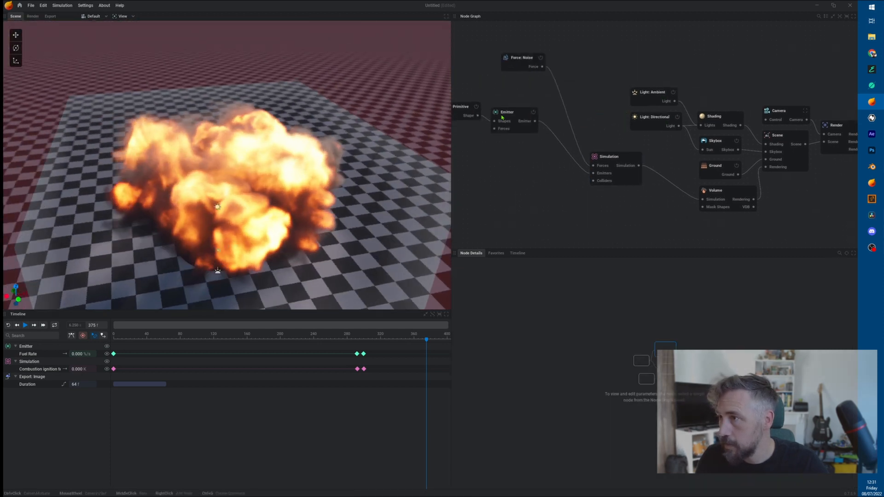
left_click(607, 158)
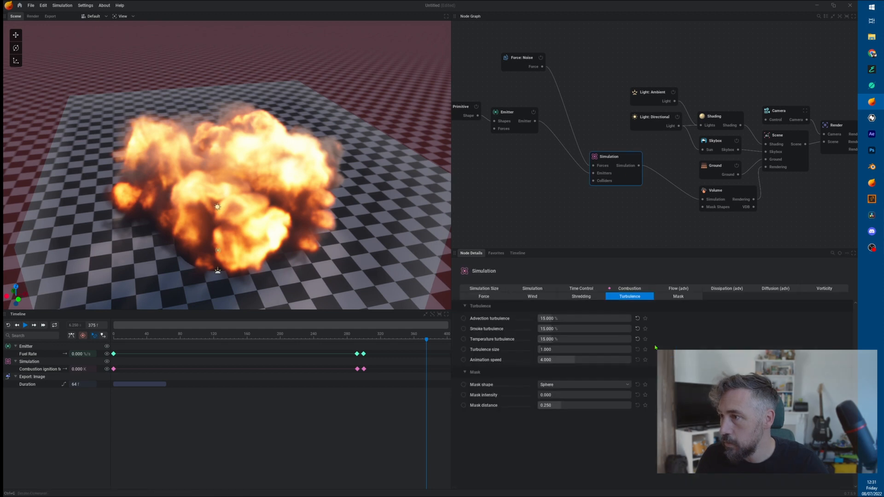
left_click(484, 288)
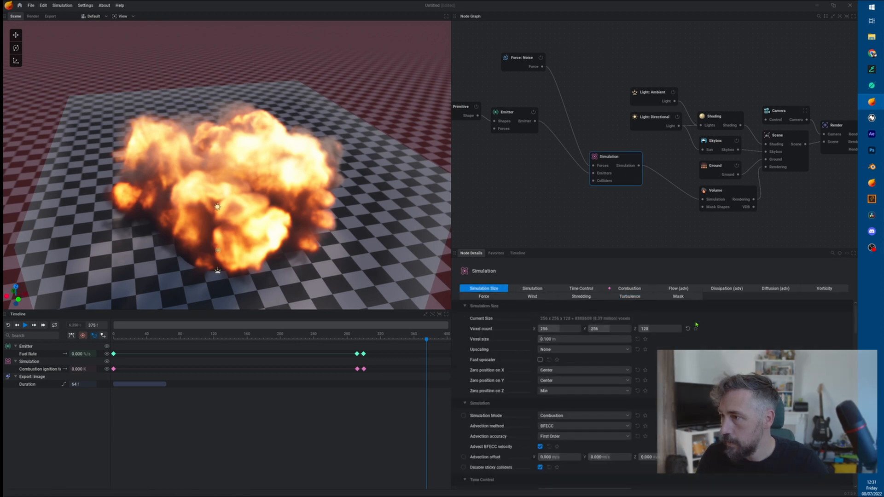
left_click(661, 329)
type("256")
key("Return")
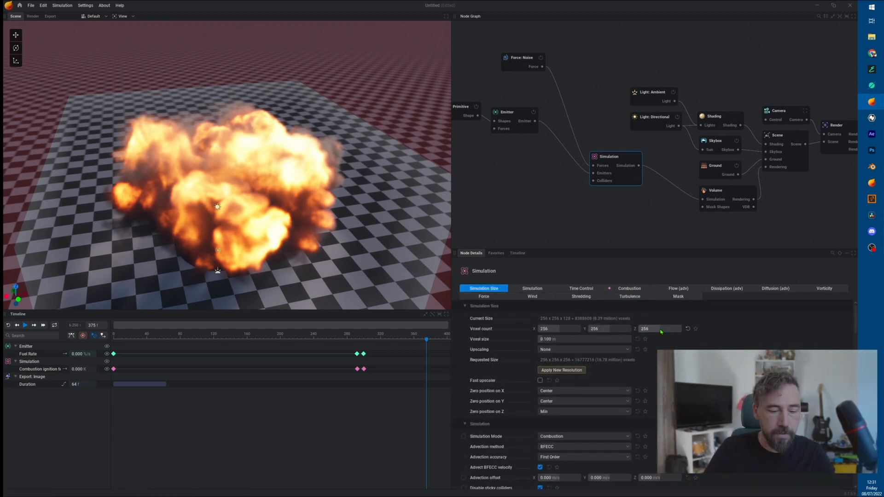
left_click(584, 371)
- Play the simulation in the taller domain, disable the Skybox and Ground nodes, and examine the smoke cloud against black
key("space")
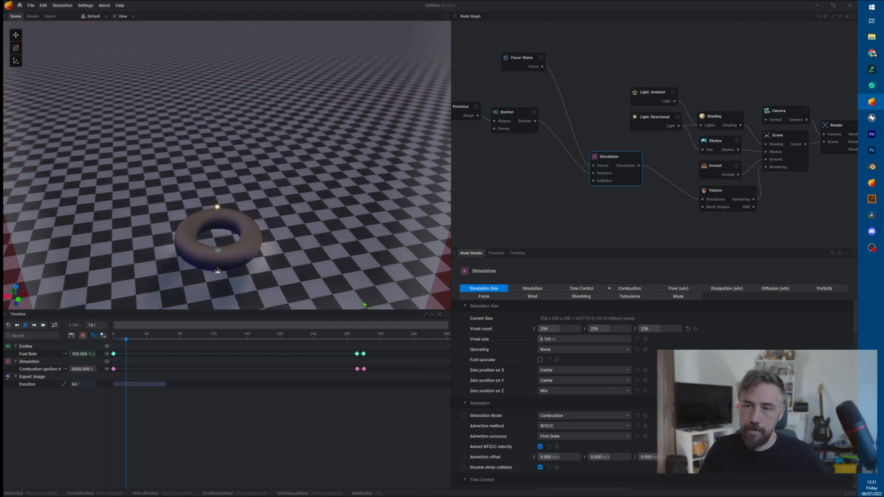
scroll(276, 241, "down", 3)
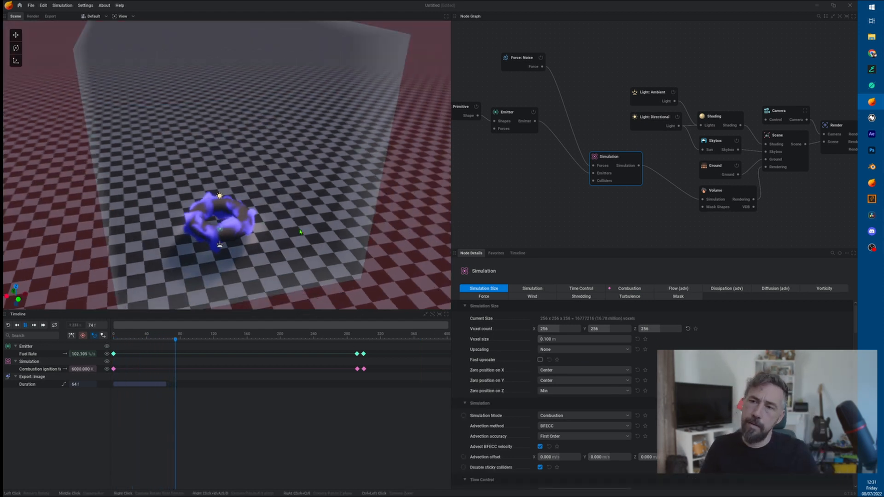
left_click_drag(277, 241, 282, 210)
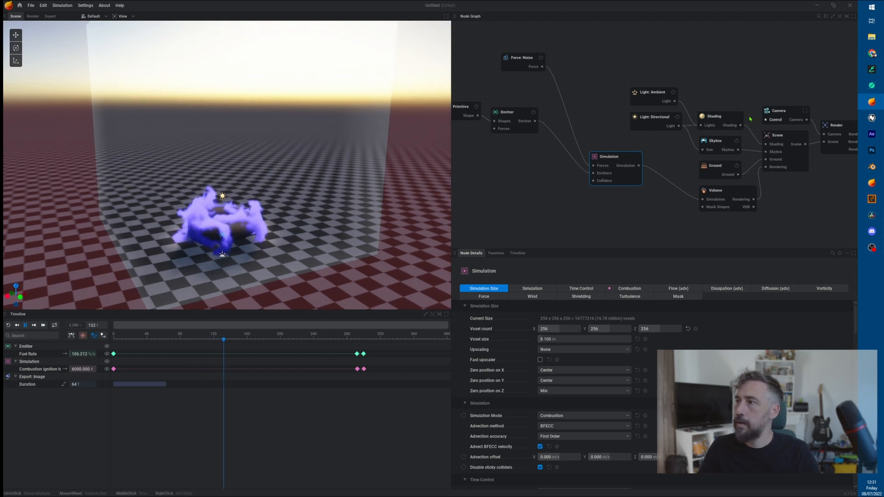
left_click(736, 141)
left_click(737, 167)
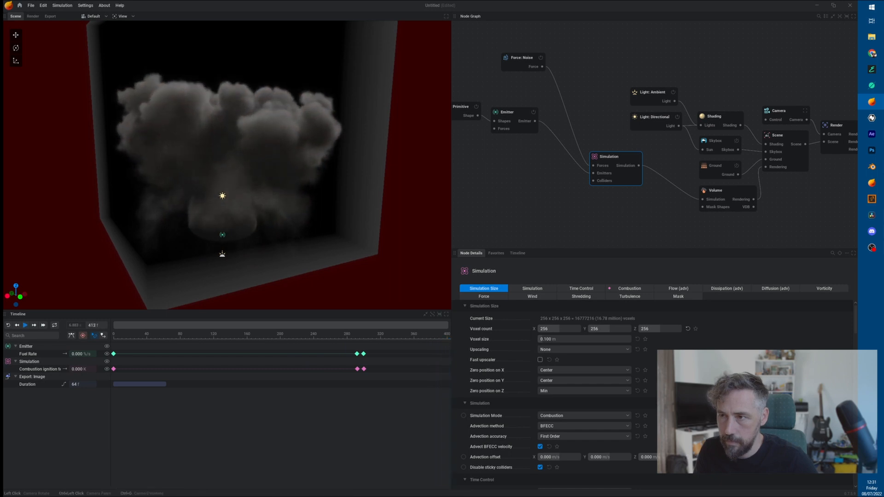
left_click_drag(198, 116, 321, 125)
scroll(305, 93, "up", 2)
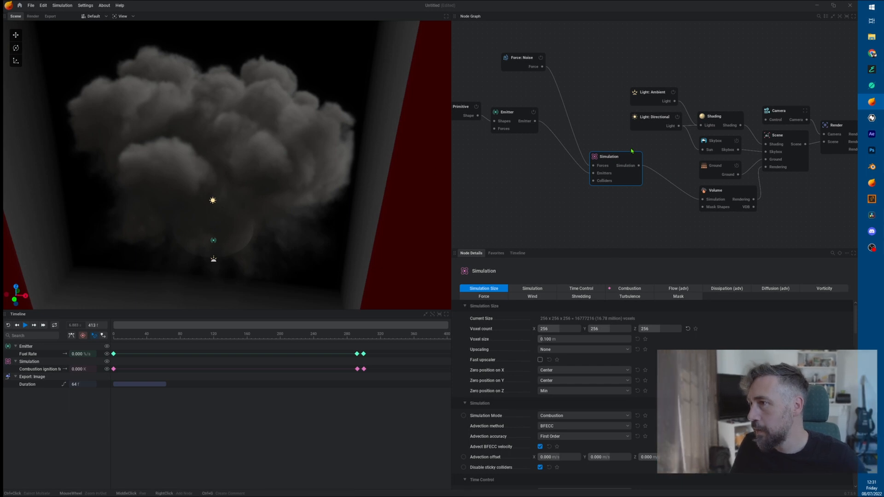
- Try a Turbulence size of 5 in a replayed simulation, examine the explosion, and reset the size to its default
left_click(636, 296)
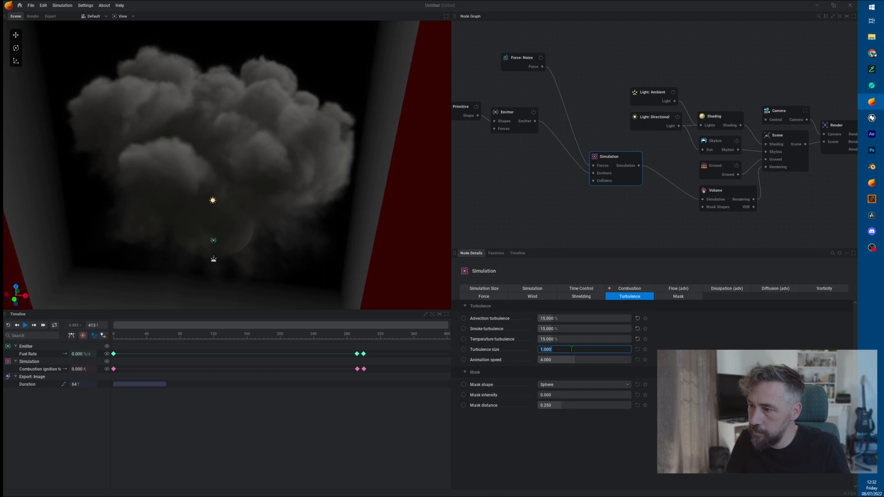
type("5")
key("Return")
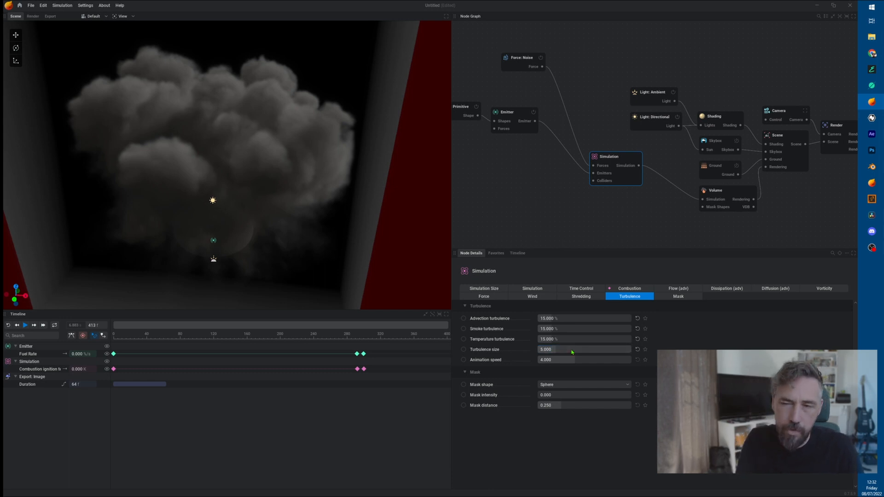
key("space")
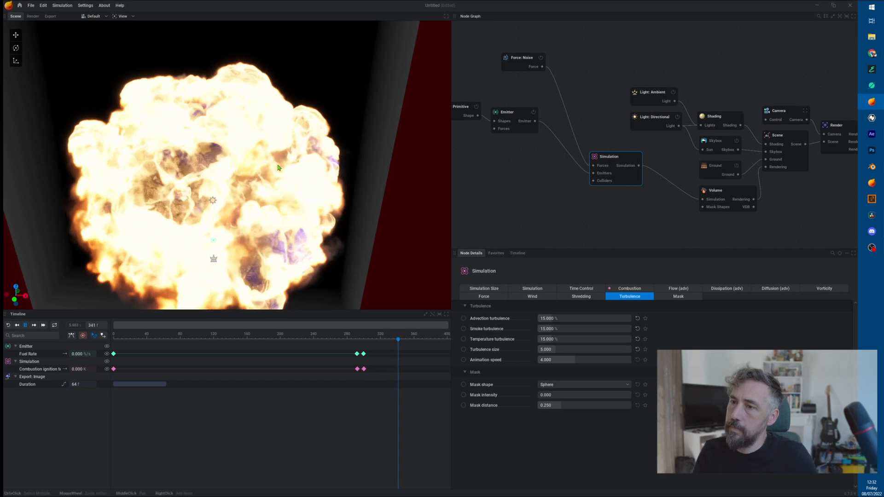
scroll(279, 168, "down", 5)
left_click_drag(278, 168, 322, 133)
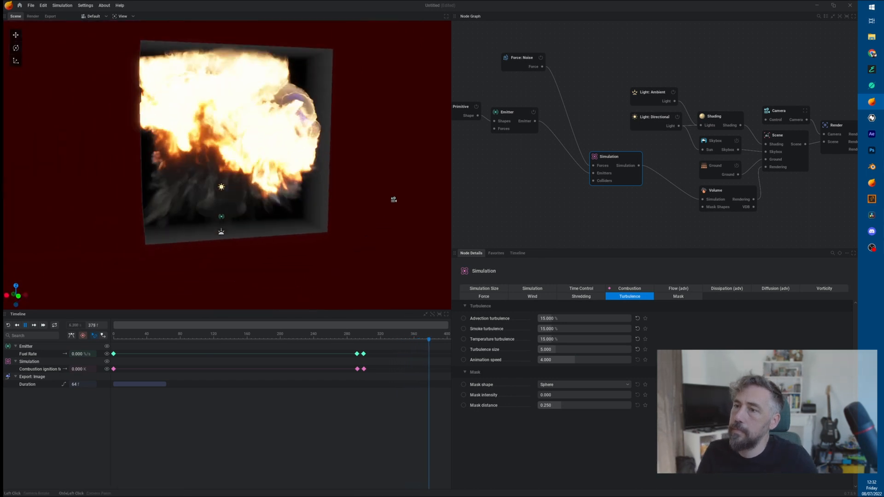
left_click_drag(394, 199, 328, 197)
key("space")
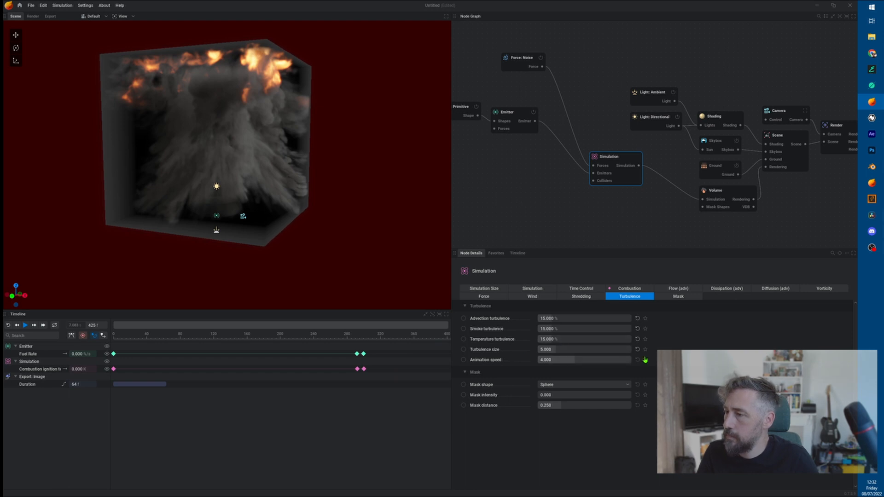
key("space")
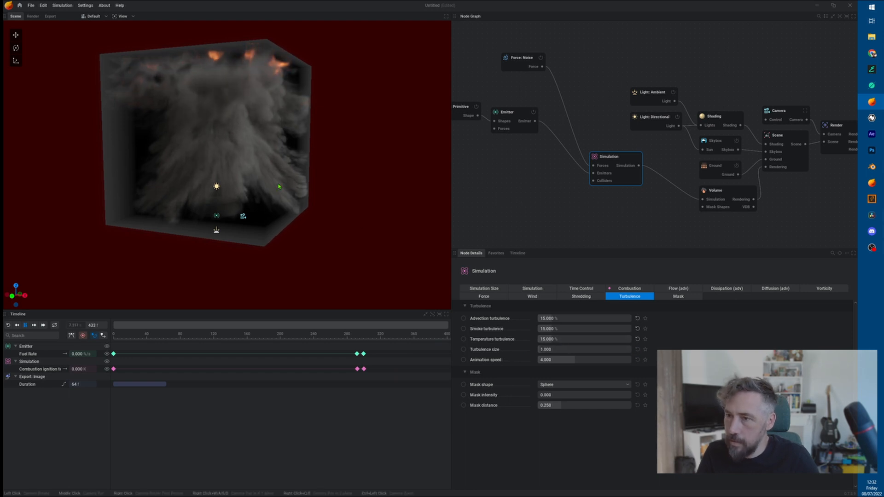
key("space")
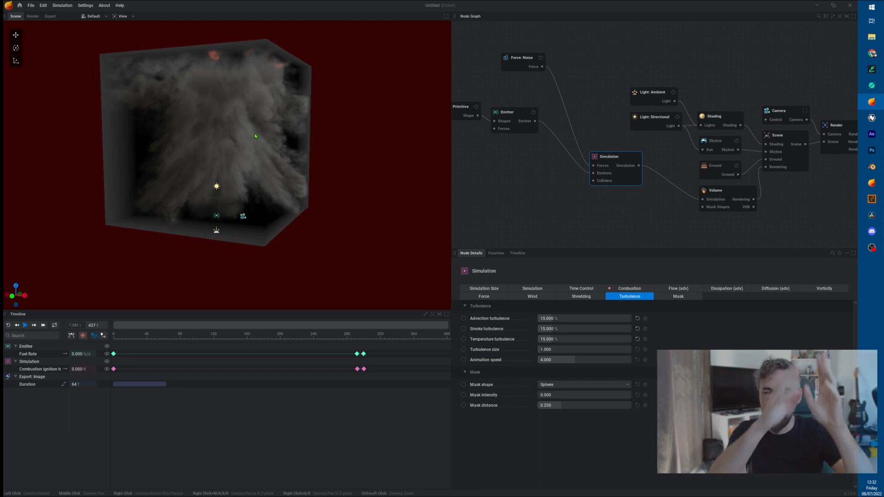
- Restart the simulation, set the Simulation's X and Y voxel counts to 300 each, and apply the new resolution
key("r")
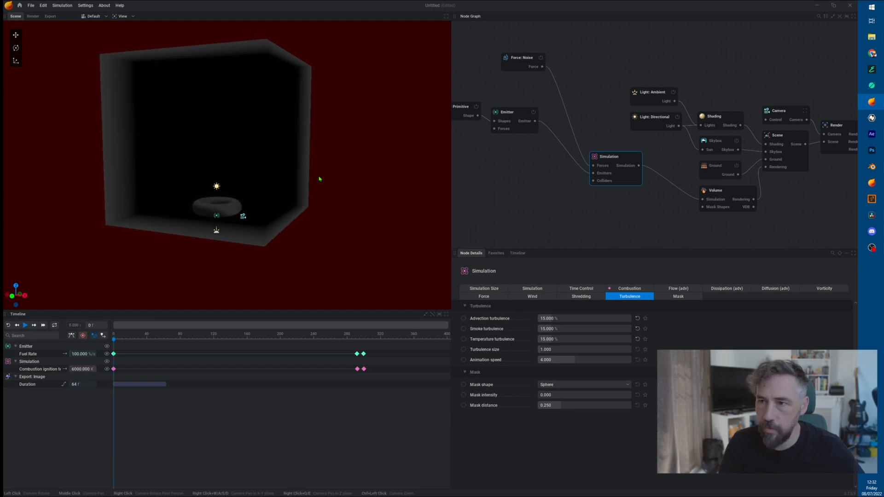
middle_click_drag(536, 90, 604, 98)
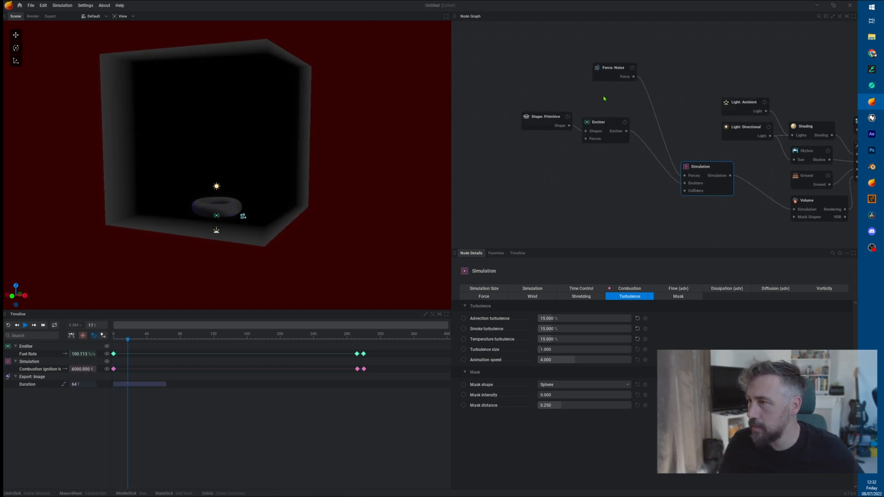
left_click(506, 289)
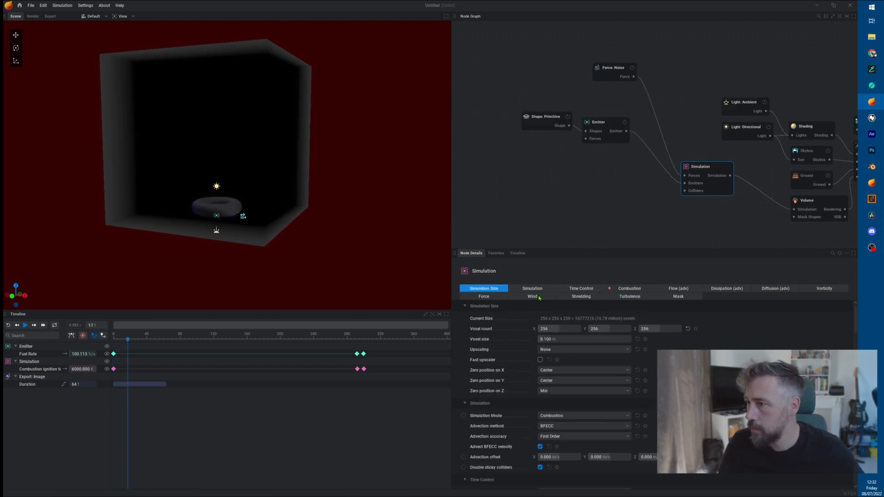
left_click(573, 328)
type("320")
key("Tab")
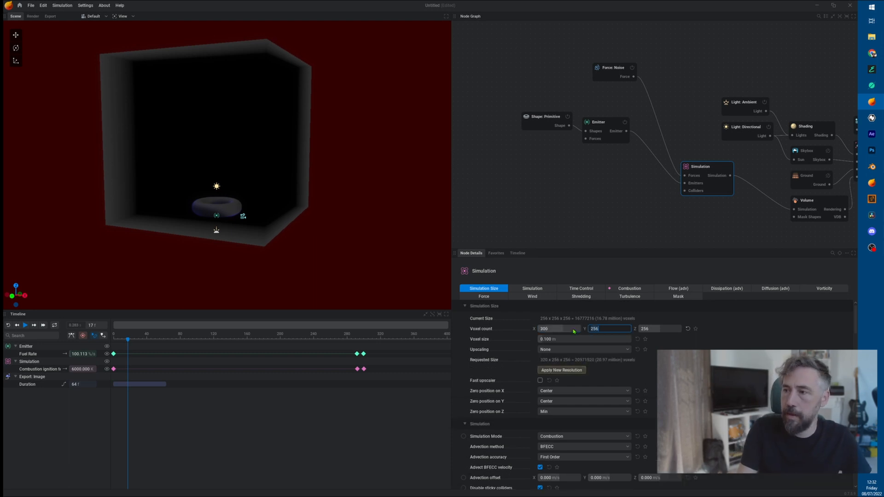
type("320")
key("Return")
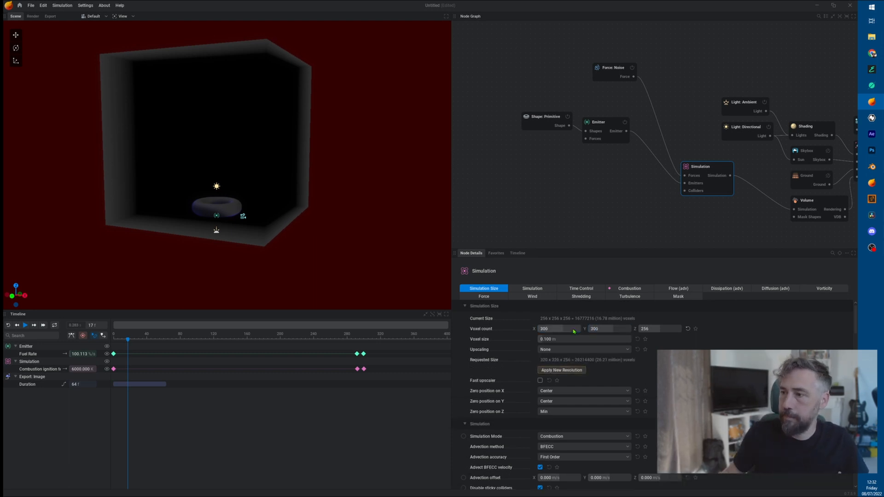
left_click(554, 373)
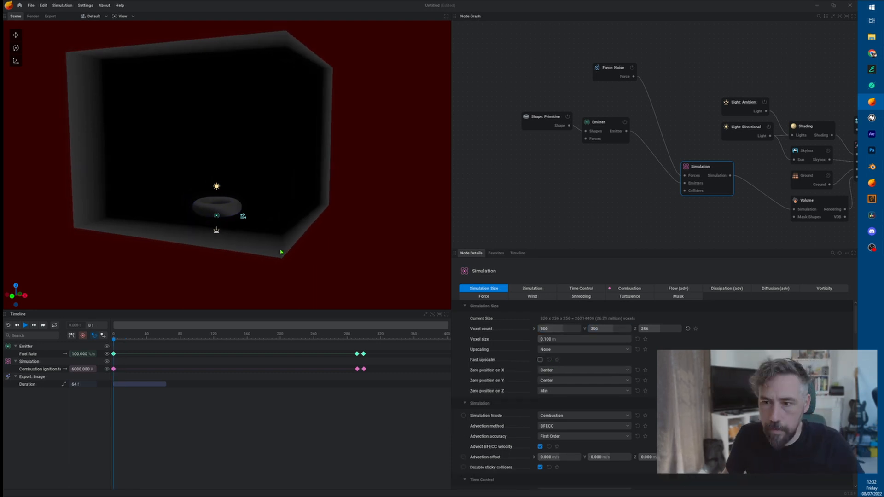
- Shift the last two Fuel Rate and Combustion ignition keyframes earlier so they end at about frame 199, and replay the simulation
key("space")
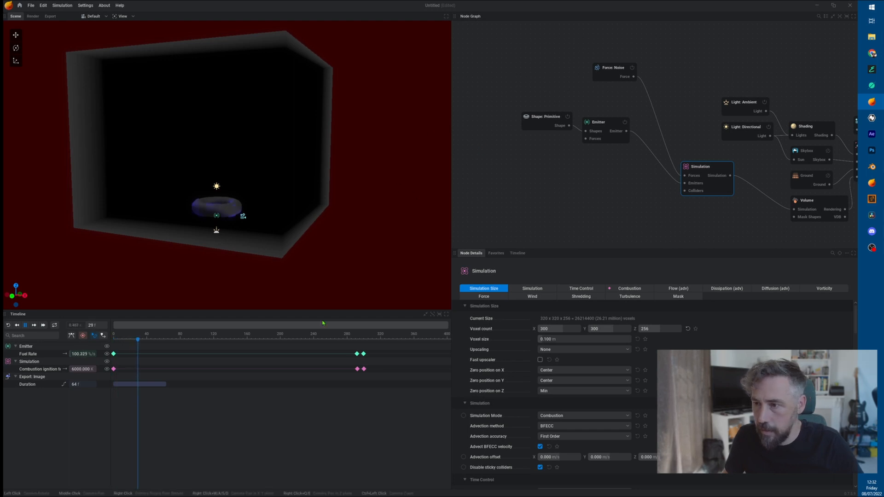
left_click_drag(362, 353, 277, 354)
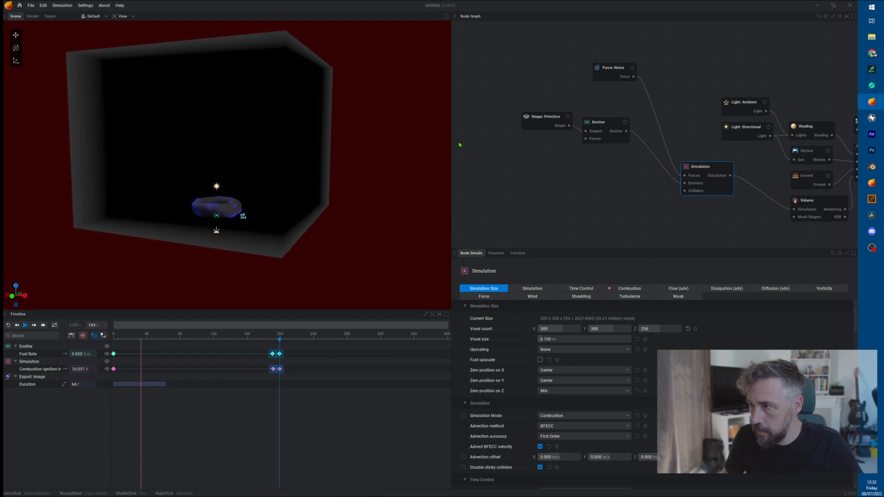
key("space")
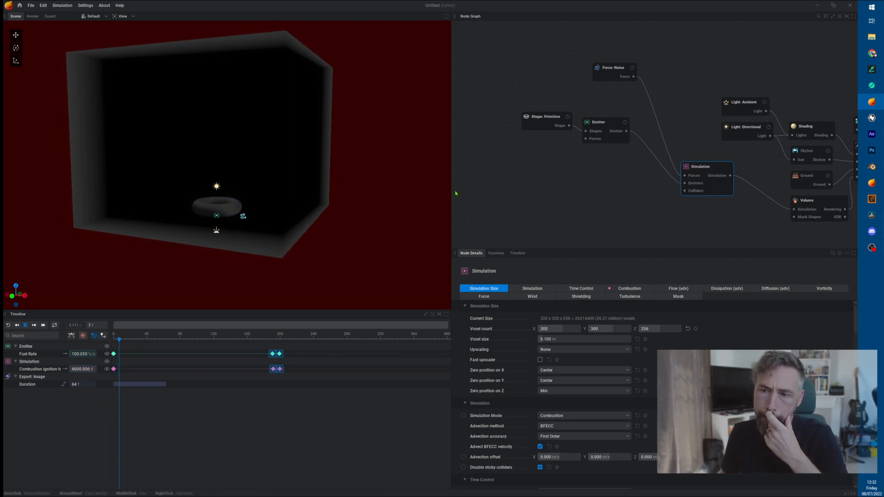
- Bring up the Simulation's Force settings and examine the playing explosion from the front and close up
left_click(709, 172)
left_click(703, 170)
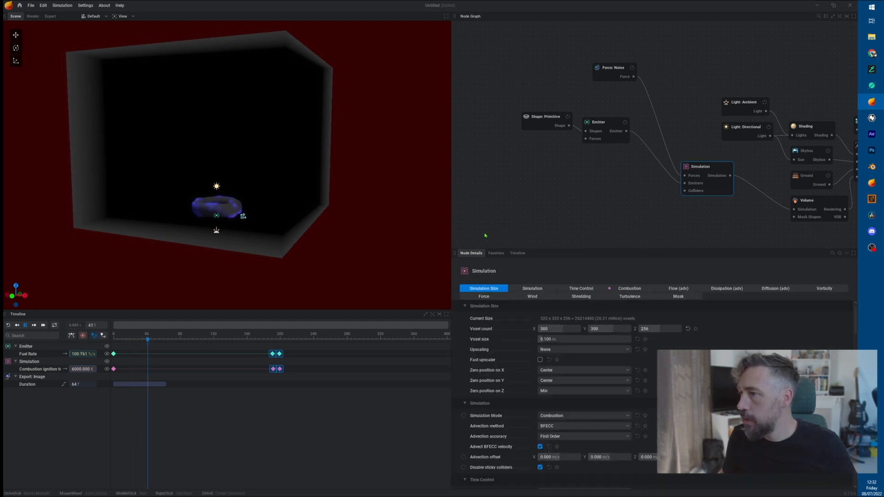
left_click(483, 297)
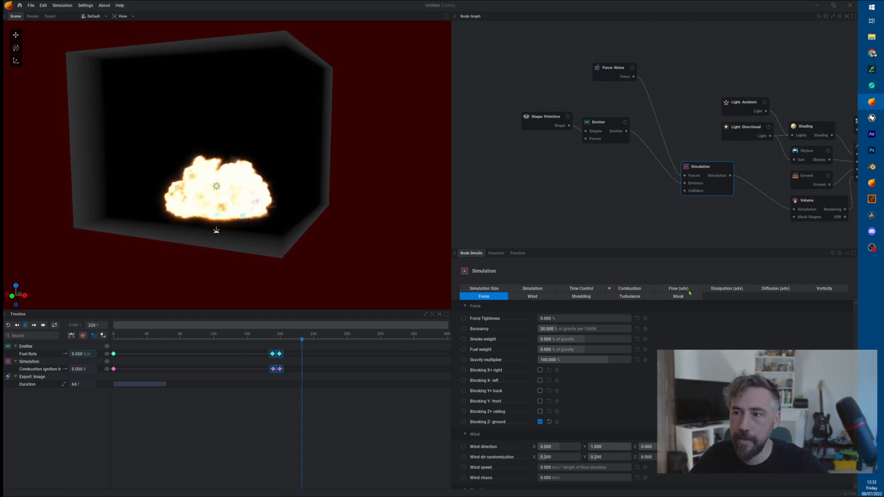
left_click_drag(355, 254, 395, 239, "alt")
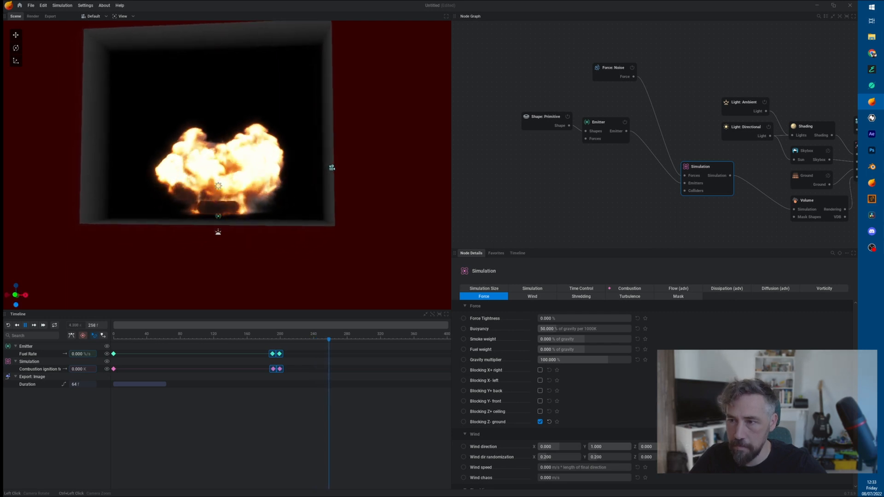
scroll(266, 214, "up", 5)
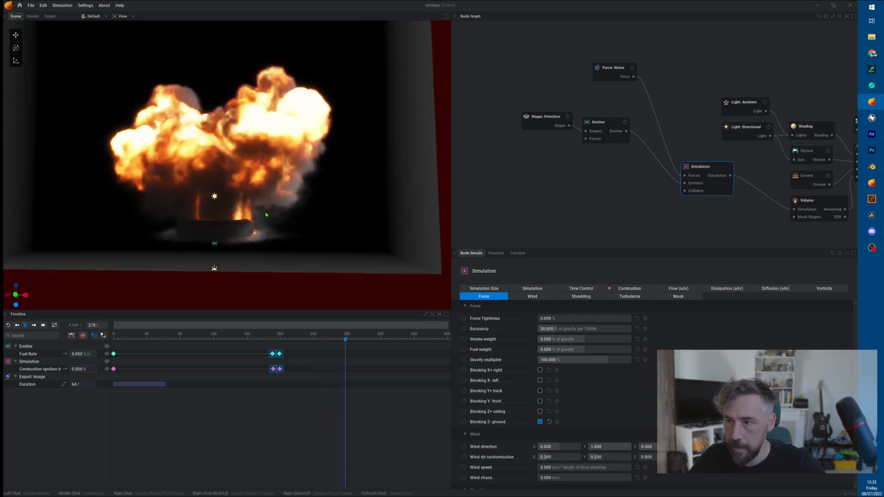
scroll(272, 221, "up", 5)
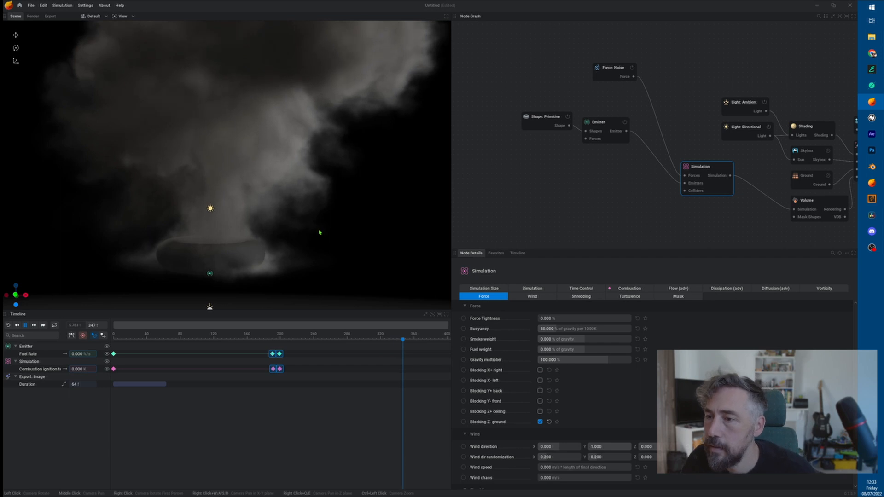
- Turn off Show emitter in the Emitter's Visuals settings
left_click(601, 124)
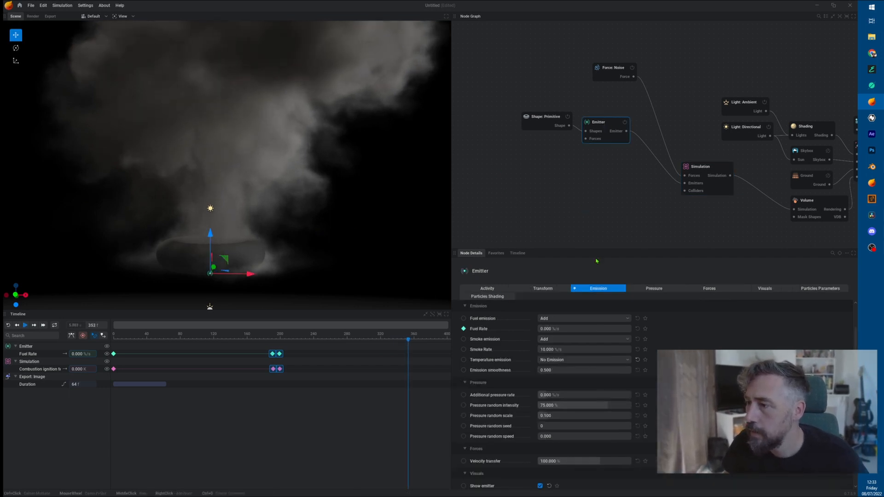
scroll(547, 317, "down", 5)
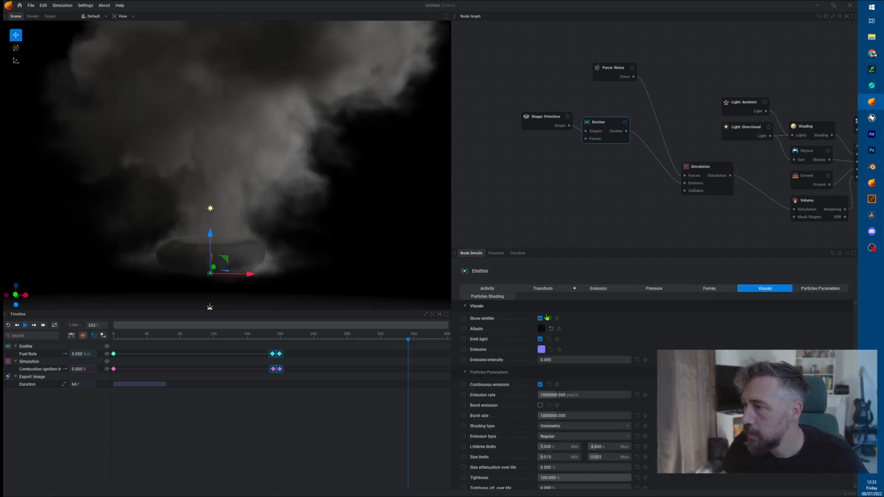
left_click(540, 319)
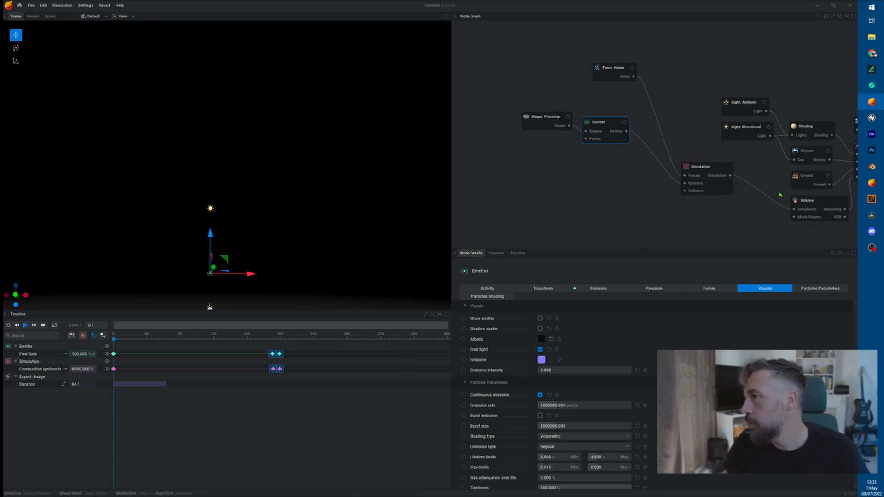
- Set the Simulation's Advection, Smoke and Temperature turbulence to 5% each, replay the simulation to check the motion, and reset it
left_click(694, 167)
left_click(631, 297)
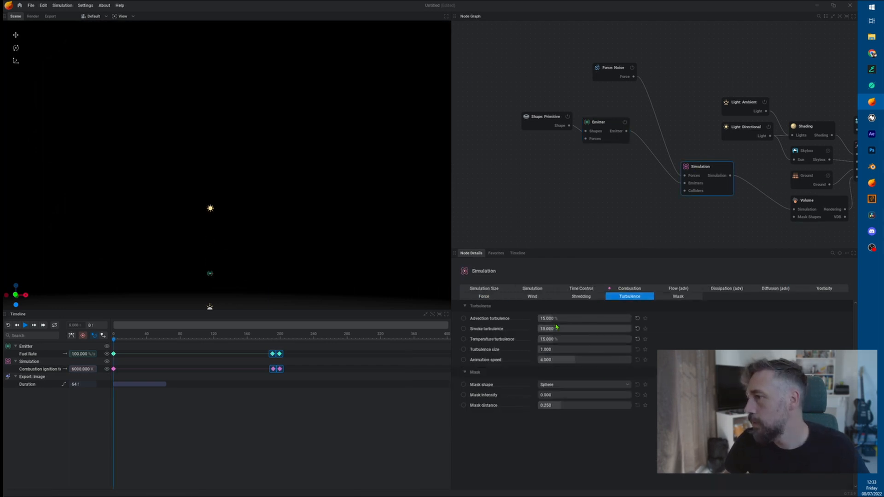
key("Tab")
type("5")
key("Tab")
type("5")
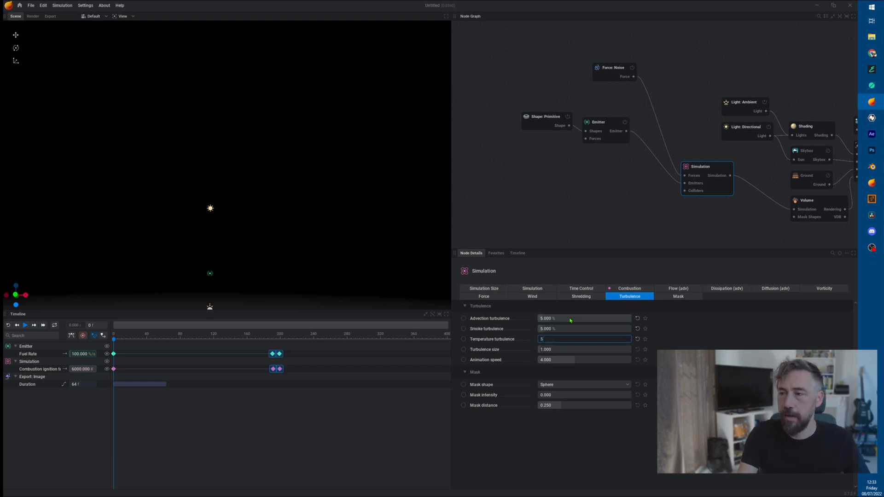
key("space")
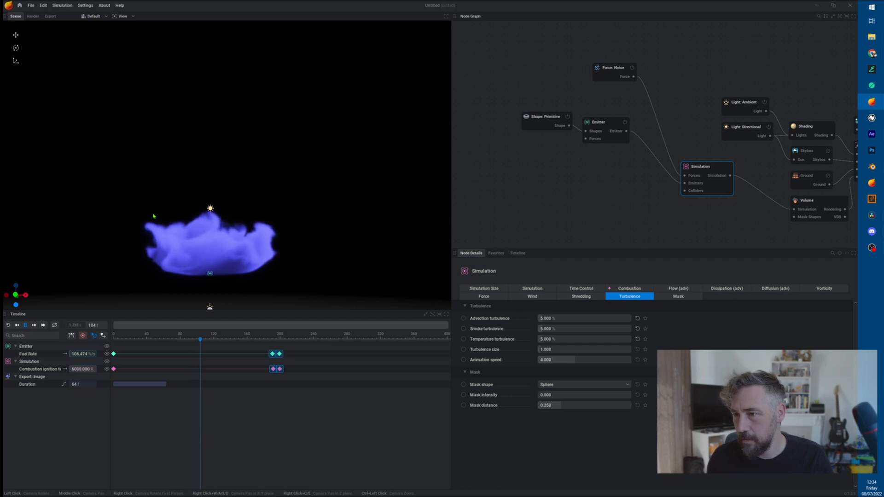
key("space")
key("r")
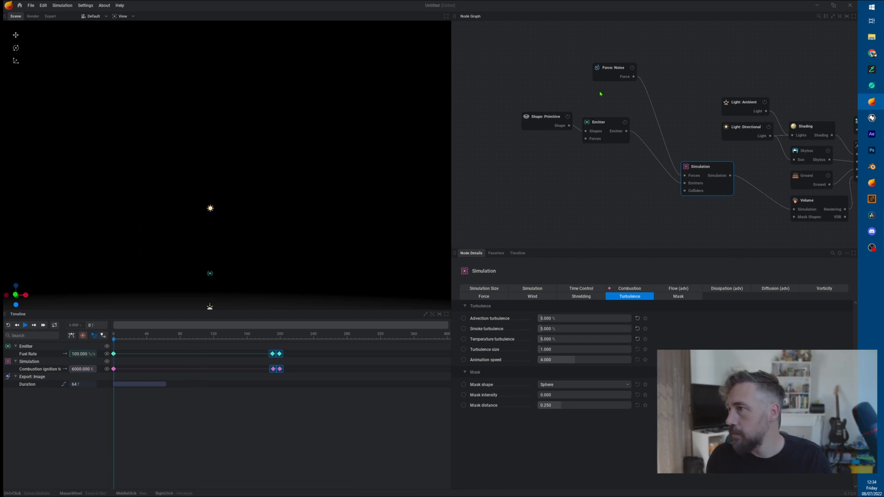
- Disconnect the Force: Noise node from the Simulation, place it below Shape: Primitive, and connect it to the Emitter's Forces input
left_click(618, 68)
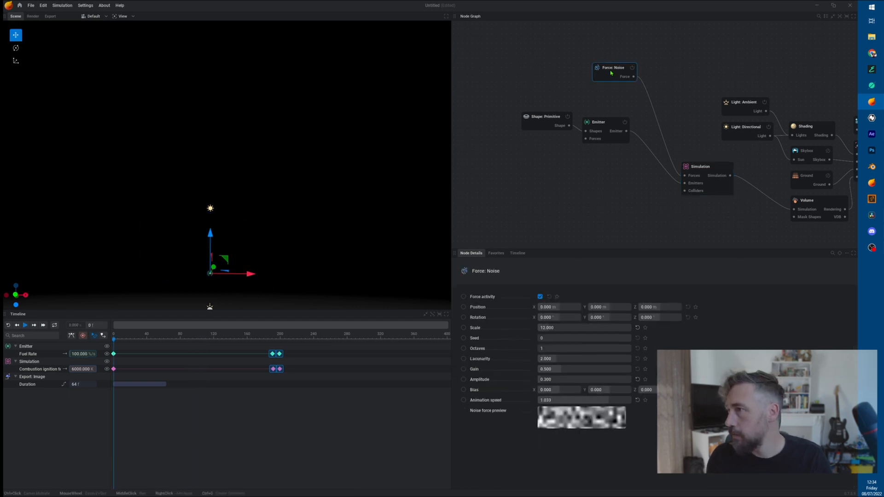
left_click(657, 120)
left_click_drag(609, 69, 586, 139)
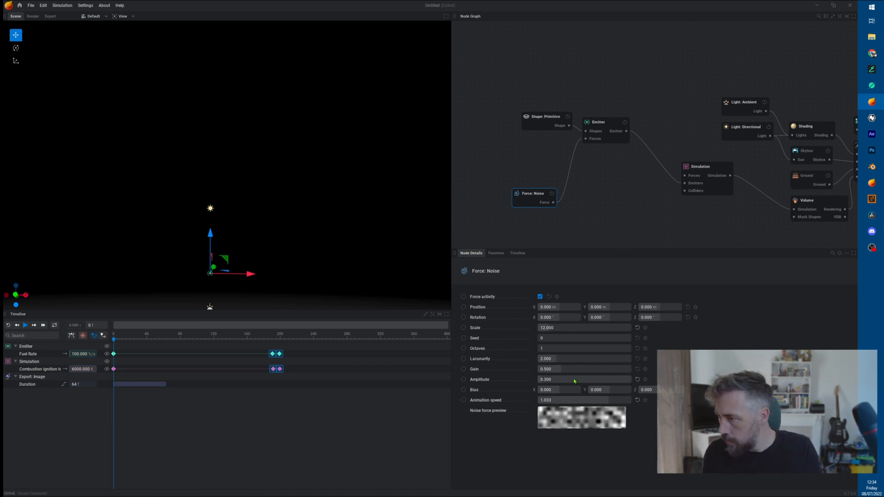
- Set the noise force's Amplitude to 4.033, start the simulation, and raise the noise Scale to 57 while it plays
left_click_drag(575, 382, 610, 381)
key("space")
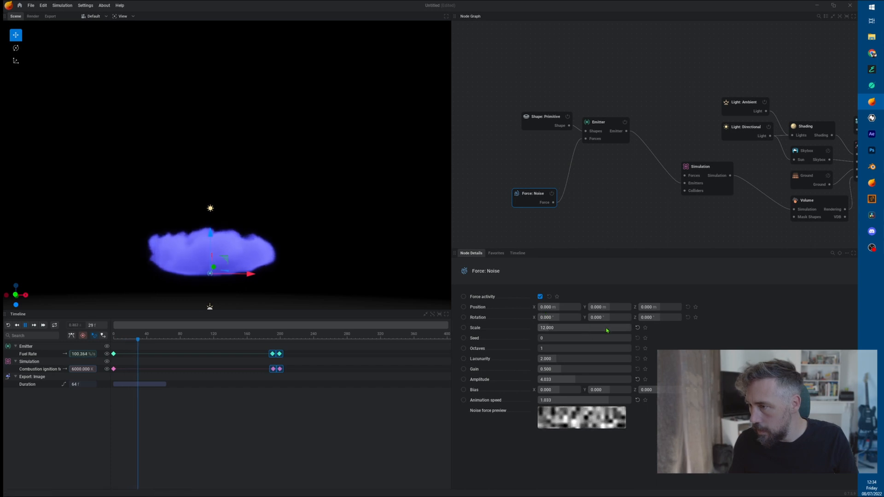
left_click_drag(607, 331, 649, 330)
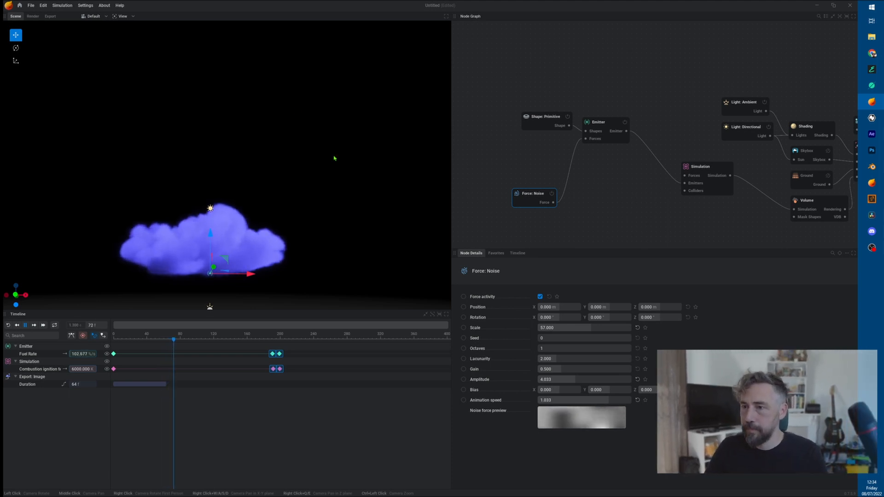
- Examine the playing explosion from several sides of the domain and pause it at about frame 292
left_click_drag(335, 158, 323, 124)
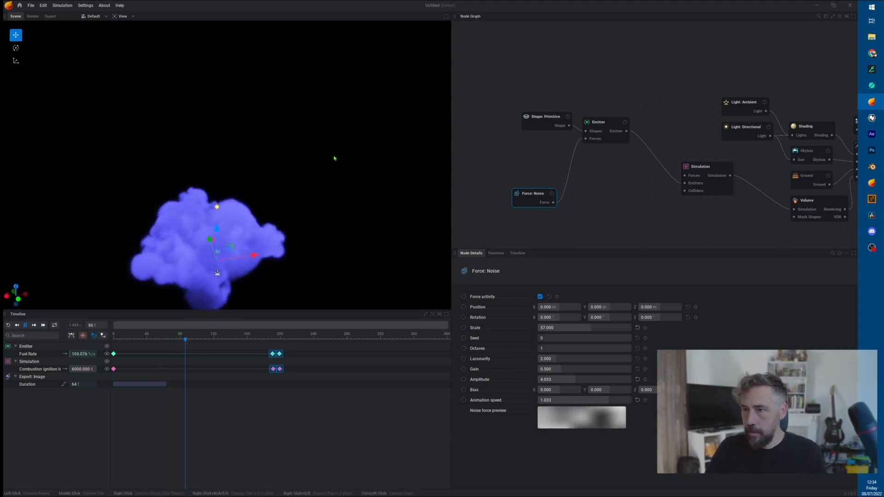
scroll(335, 159, "down", 3)
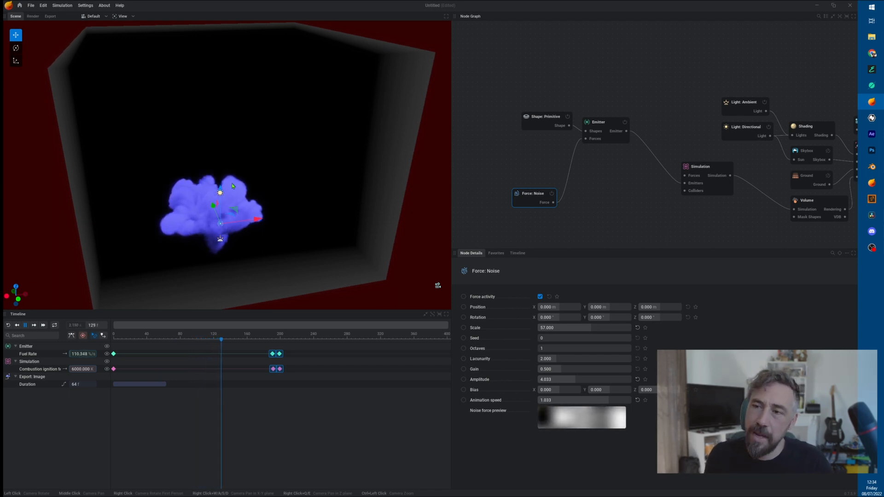
left_click_drag(438, 286, 155, 178)
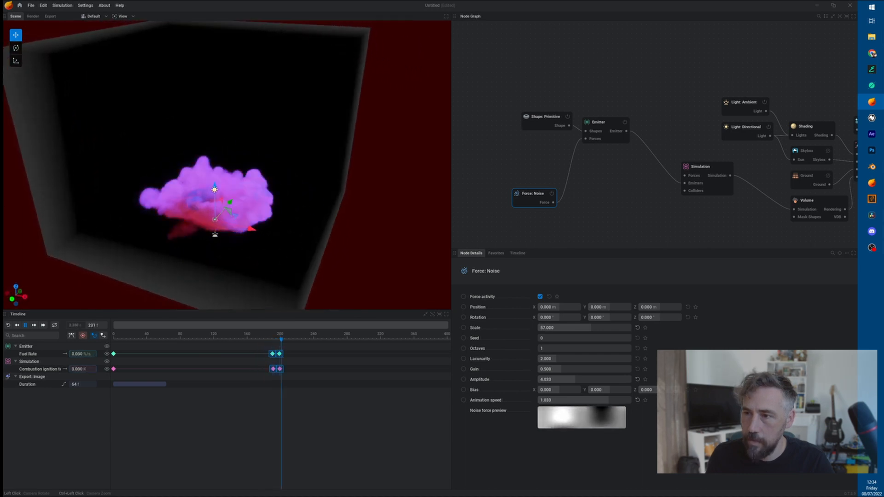
left_click_drag(278, 202, 171, 146)
left_click_drag(239, 219, 248, 219)
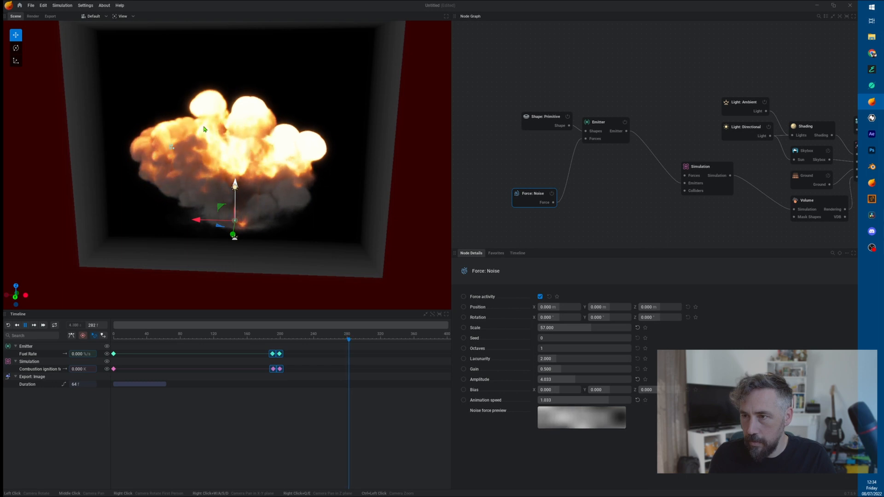
key("space")
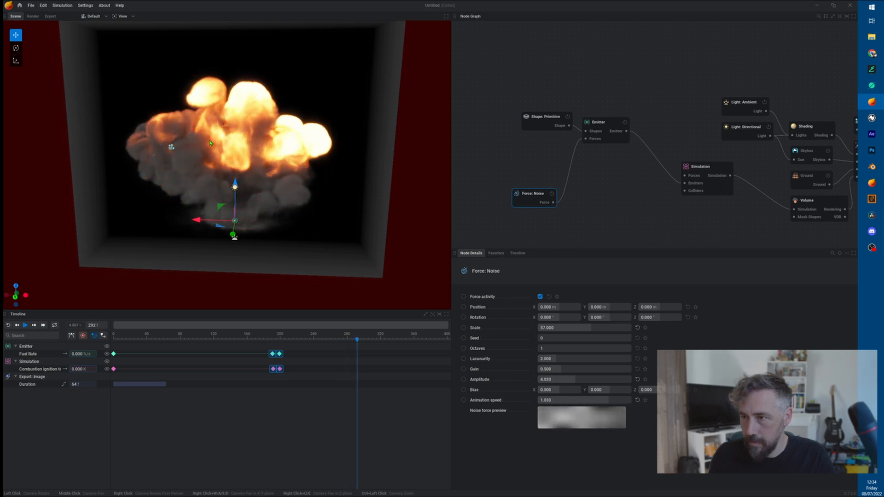
left_click_drag(302, 159, 382, 165)
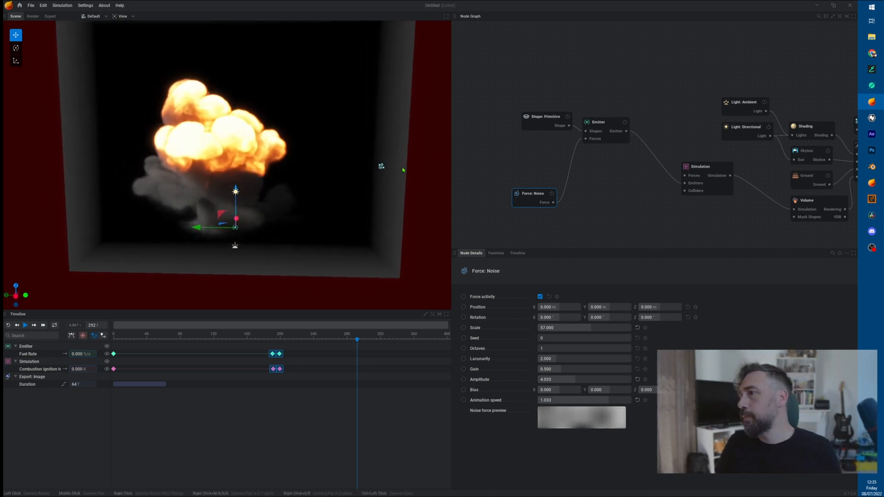
- Activate Post Modulation 1 on the Volume node and frame the explosion closer from a low angle
left_click(811, 201)
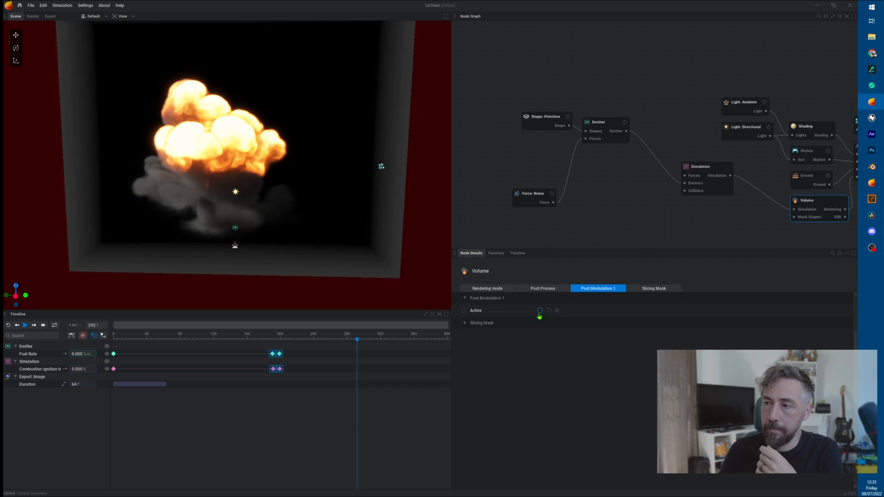
left_click(540, 311)
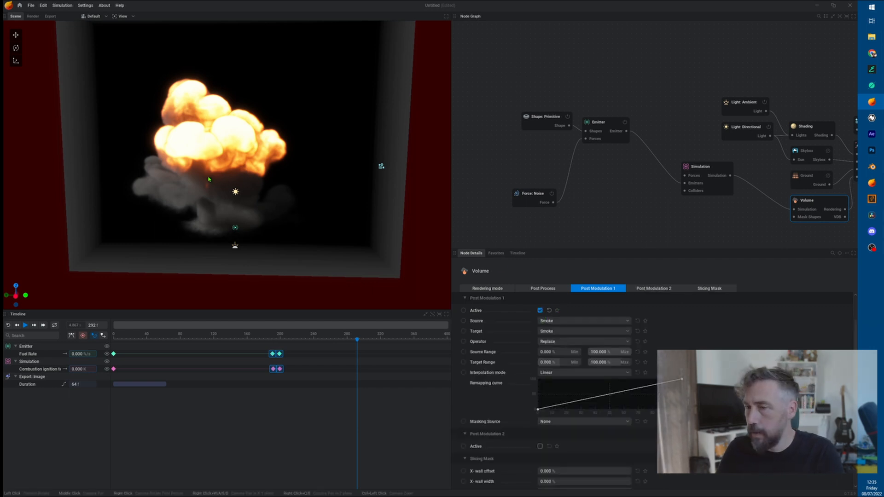
scroll(197, 179, "up", 3)
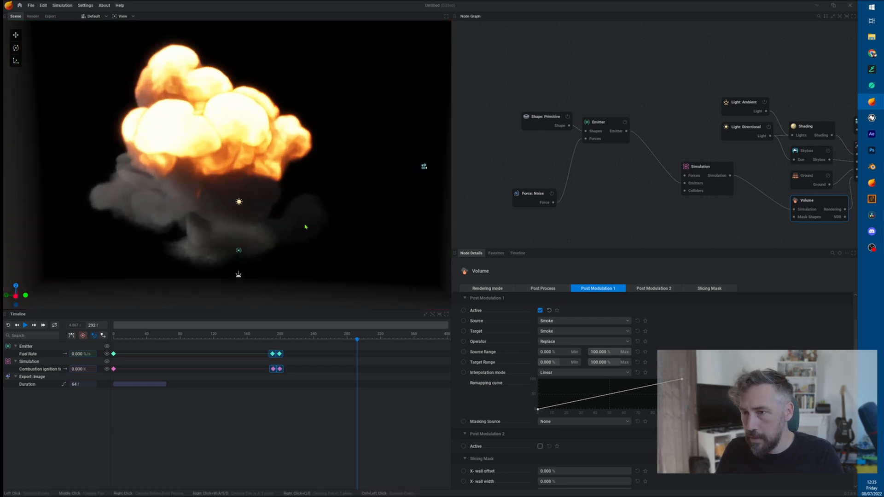
left_click_drag(305, 226, 411, 289)
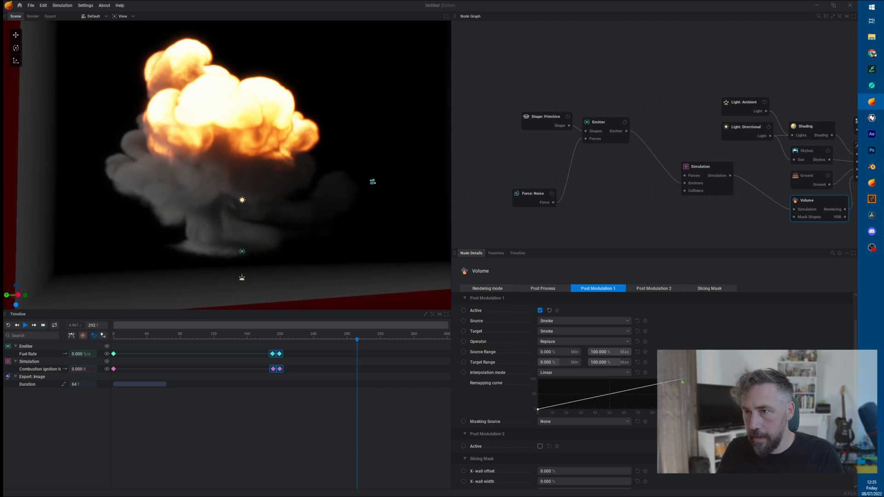
- Steepen the smoke Remapping curve by adjusting its upper point until it reaches full output at about 50% input
left_click_drag(674, 379, 607, 356)
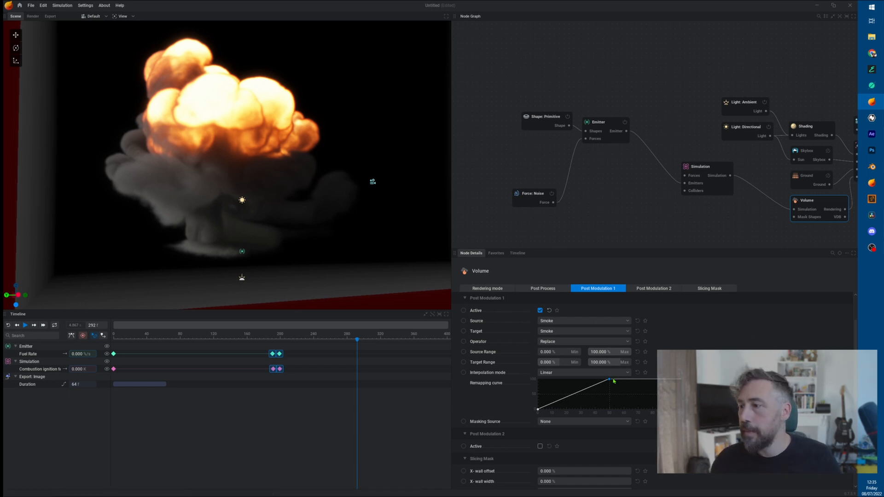
left_click_drag(610, 381, 596, 353)
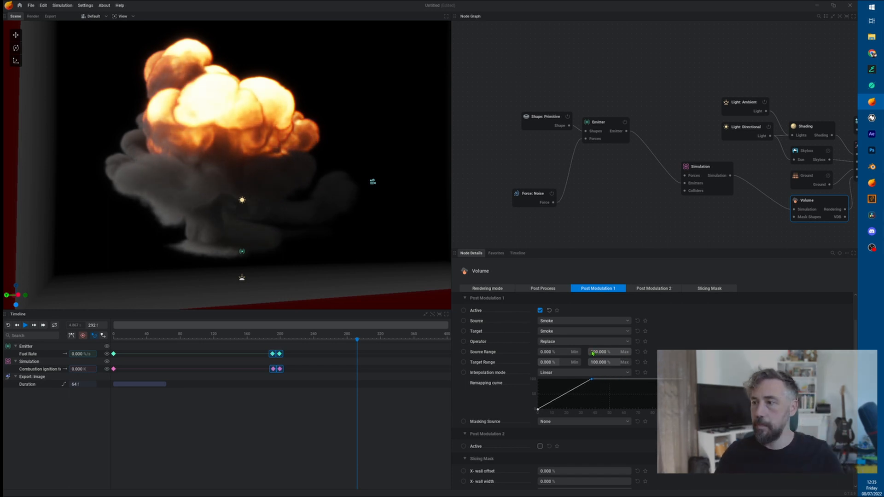
left_click_drag(593, 353, 613, 343)
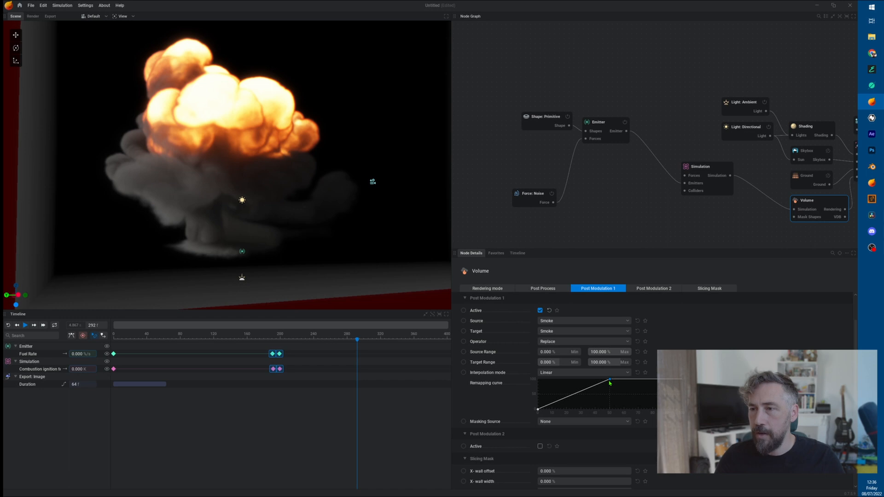
left_click_drag(609, 382, 613, 352)
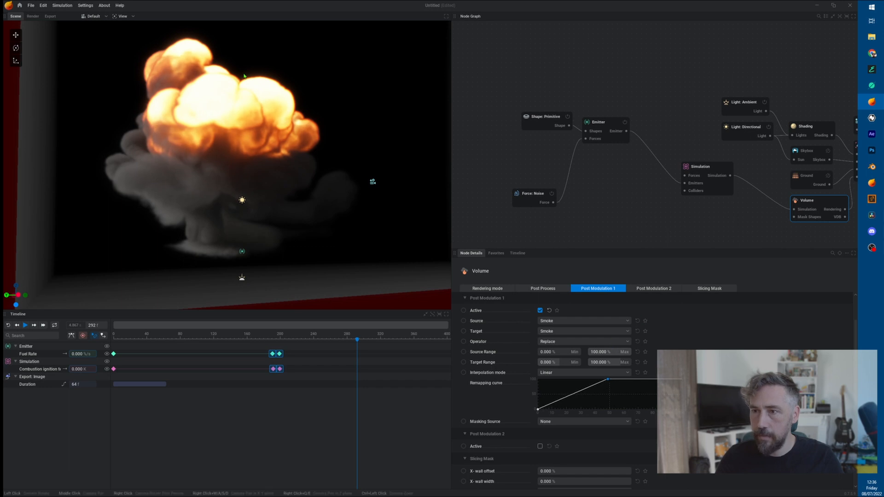
- Replay the simulation from the start, pause at about frame 281, and examine the explosion from another angle
key("r")
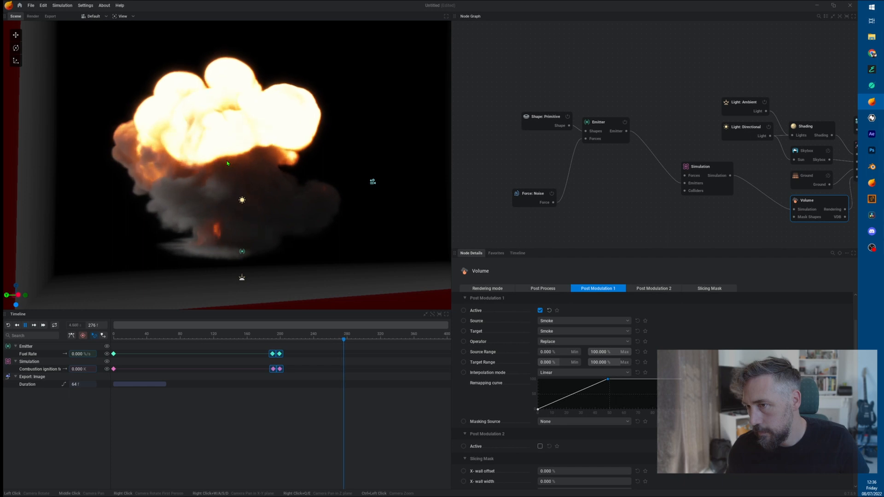
key("space")
left_click_drag(221, 152, 279, 191)
left_click_drag(282, 94, 503, 156)
- Turn off Blocking Z- ground in the Simulation's Force settings
left_click(719, 170)
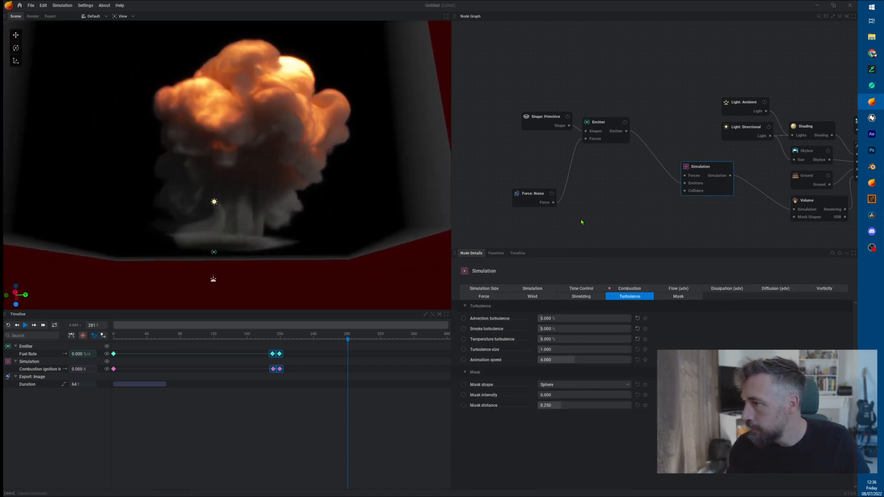
left_click(484, 297)
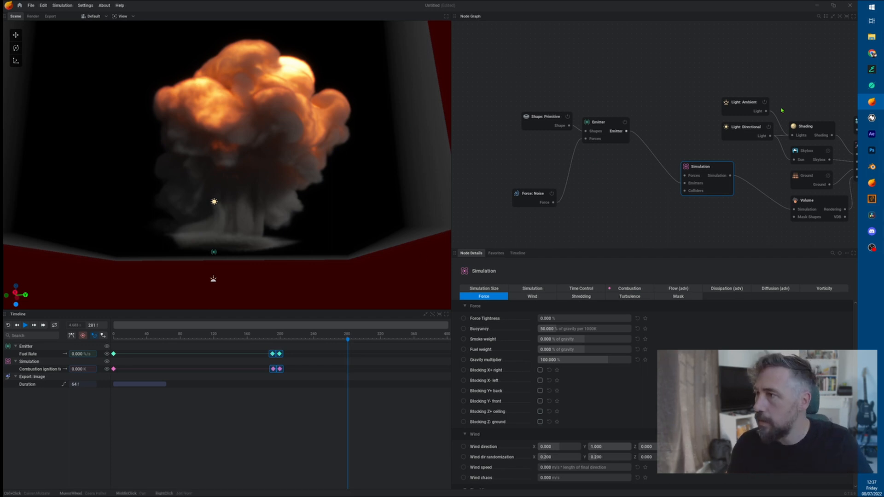
- Bring up the Shading node's Scattering settings and examine the paused explosion up close from a different side
left_click(812, 127)
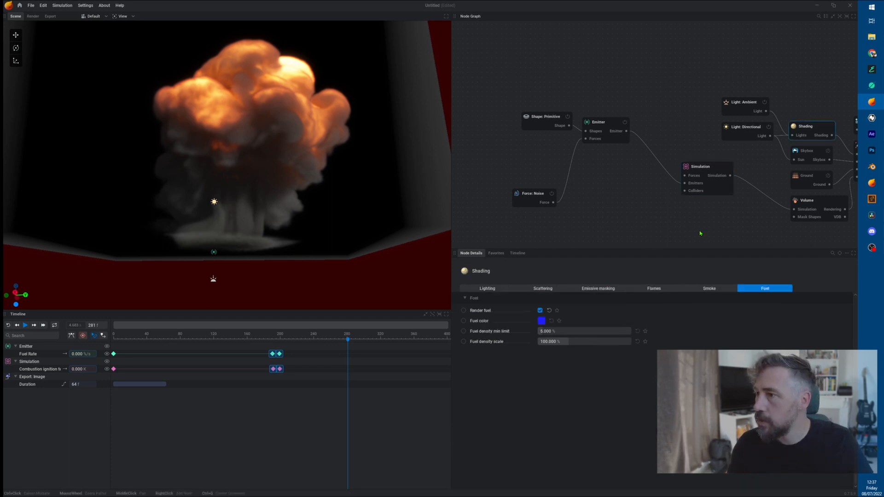
left_click(557, 289)
mouse_move(353, 212)
left_mouse_down()
mouse_move(357, 235)
mouse_move(422, 278)
mouse_move(155, 137)
mouse_move(45, 139)
mouse_move(148, 131)
left_mouse_up()
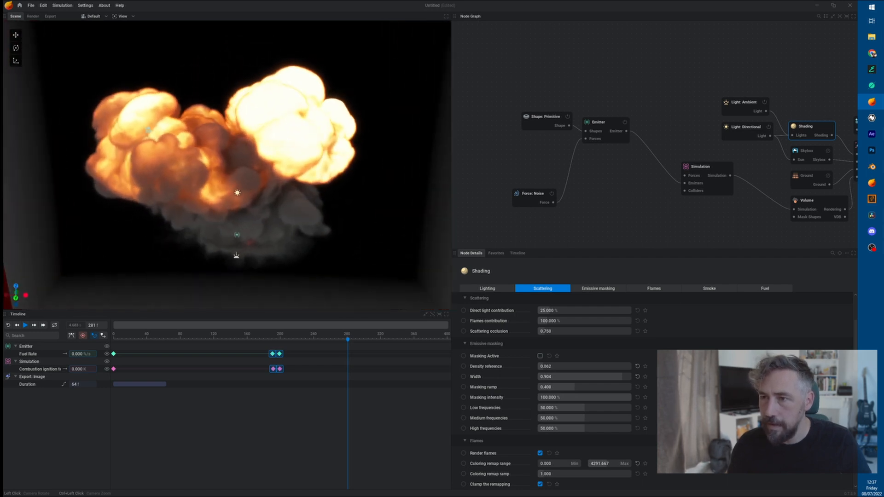
scroll(146, 148, "up", 2)
middle_click_drag(234, 151, 263, 156)
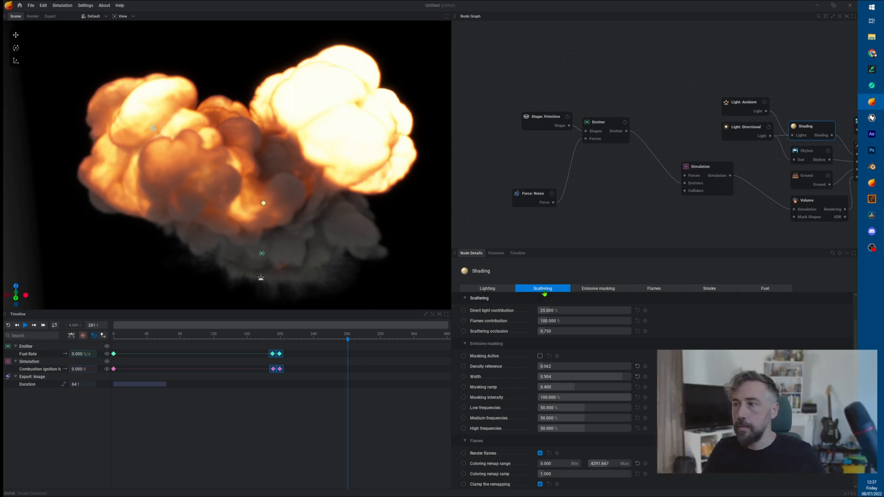
- Move both light nodes higher in the graph and set the directional light's Azimuth to 112.8 and Elevation to -9
left_click(745, 102)
left_click_drag(745, 102, 704, 44)
left_click_drag(741, 131, 691, 75)
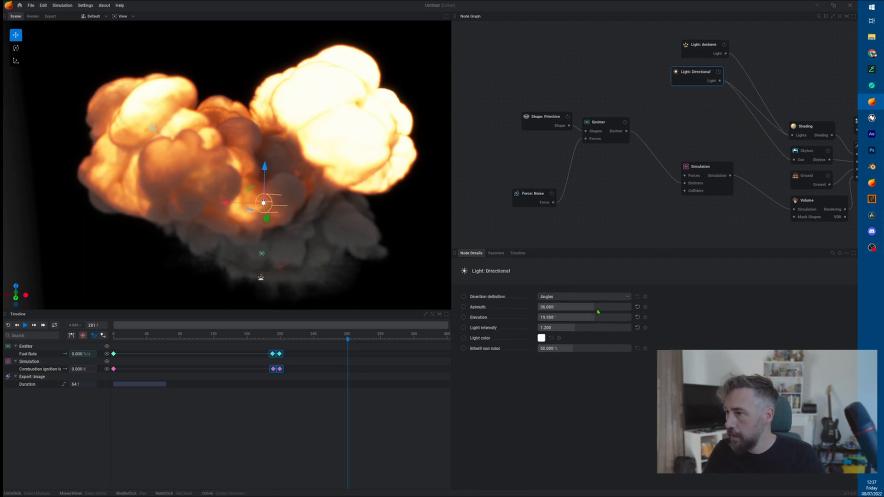
mouse_move(594, 317)
left_mouse_down()
mouse_move(617, 318)
mouse_move(550, 317)
mouse_move(614, 315)
mouse_move(604, 307)
mouse_move(614, 307)
mouse_move(603, 318)
left_mouse_up()
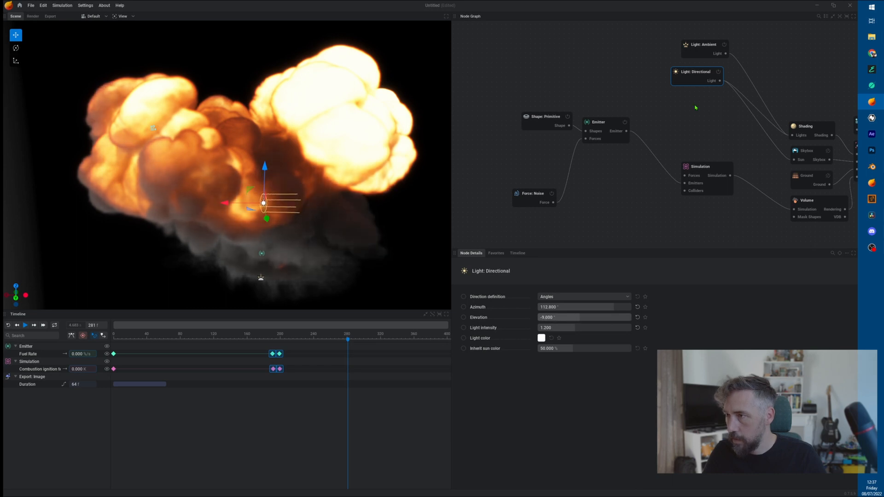
- Raise the Shading node's Direct light contribution to about 115.67%
left_click(816, 123)
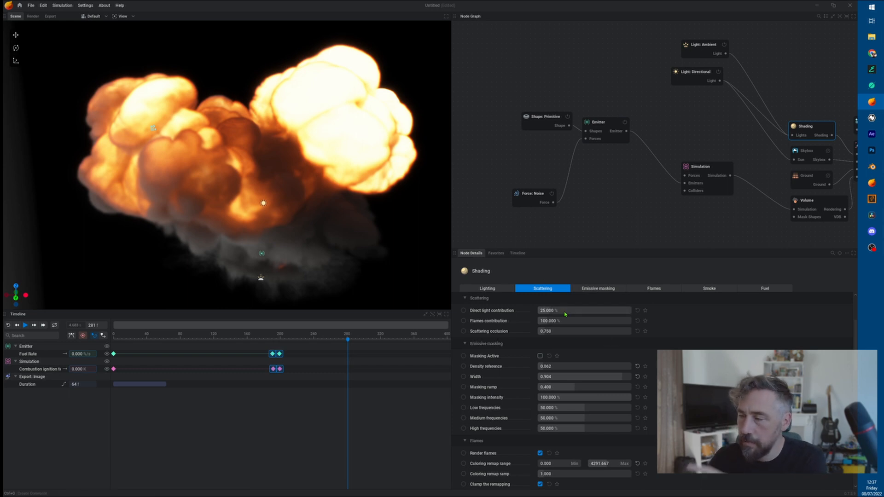
left_click_drag(550, 311, 596, 311)
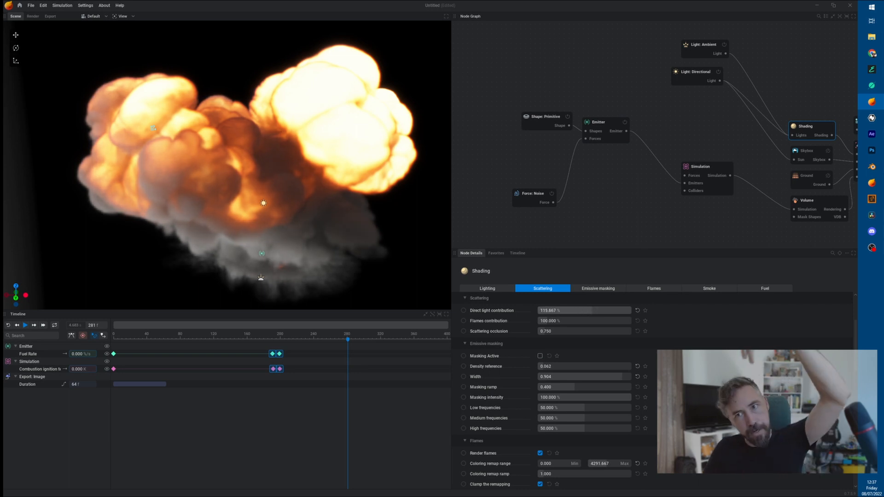
- Set the Shading node's Direct light contribution to 0%, try Flames contribution at 0% and 270%, and restore it to its default
mouse_move(617, 310)
left_mouse_down()
mouse_move(628, 310)
mouse_move(538, 310)
left_mouse_up()
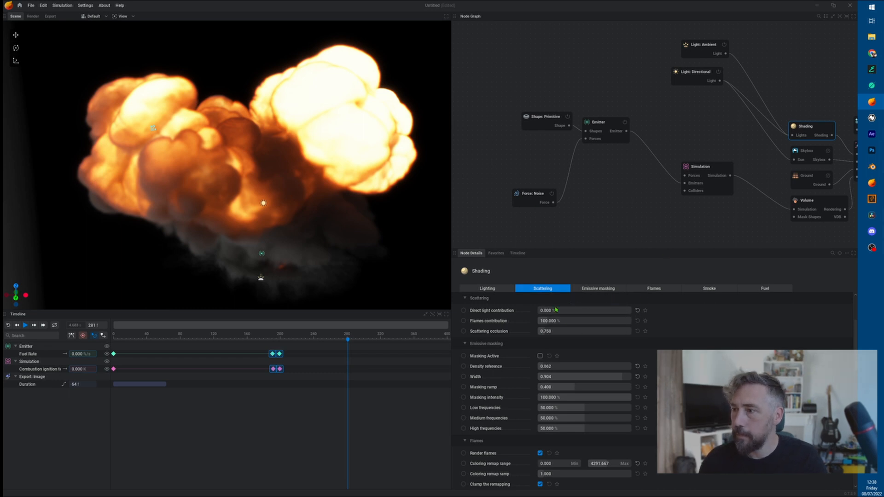
left_click_drag(584, 320, 539, 321)
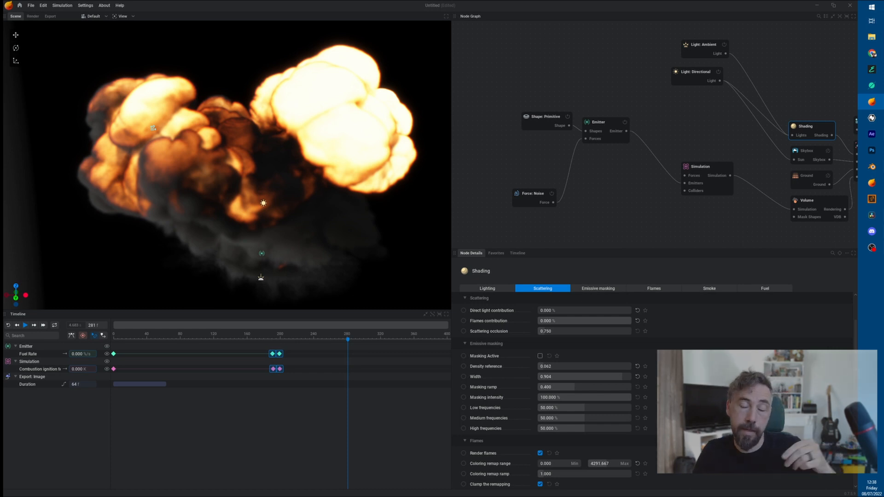
left_click_drag(539, 321, 564, 321)
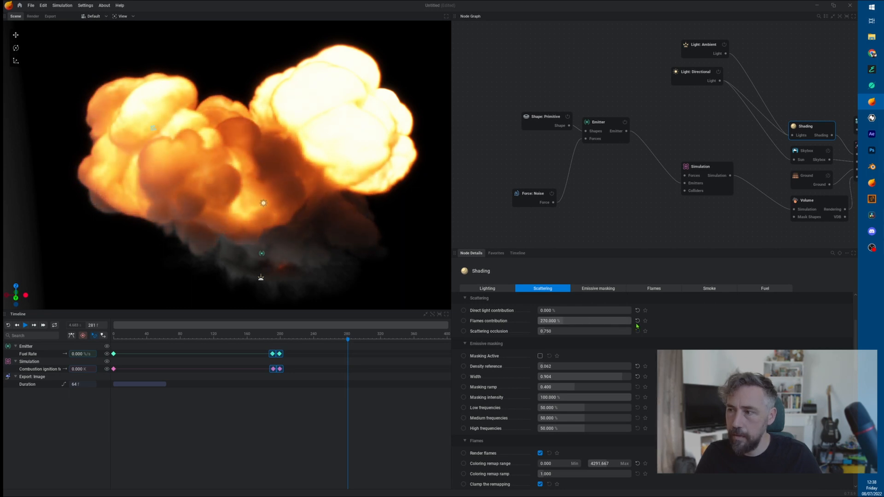
left_click(638, 321)
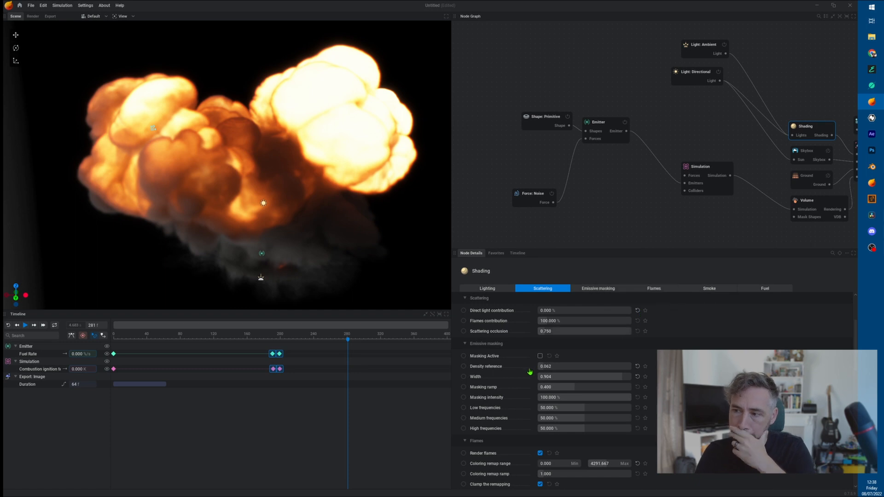
- Activate emissive masking with a Density reference of 0.299, and replay the explosion from the start to check it from a new angle
left_click(540, 356)
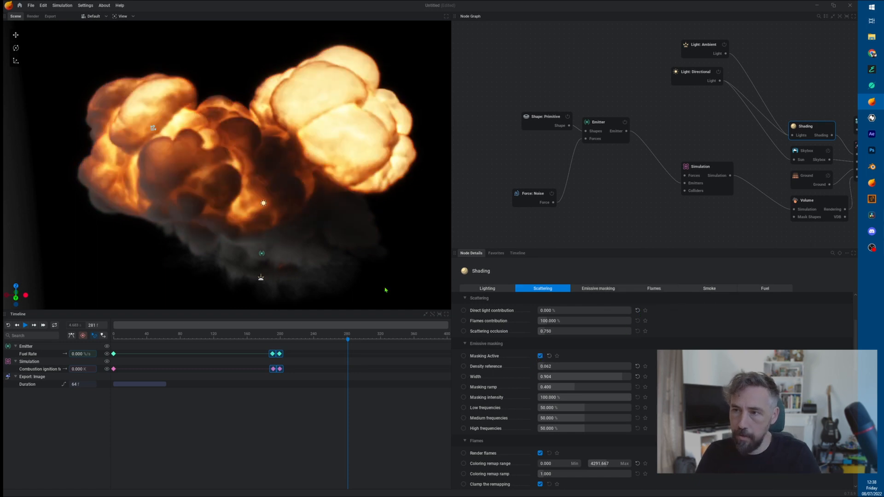
left_click_drag(544, 367, 566, 366)
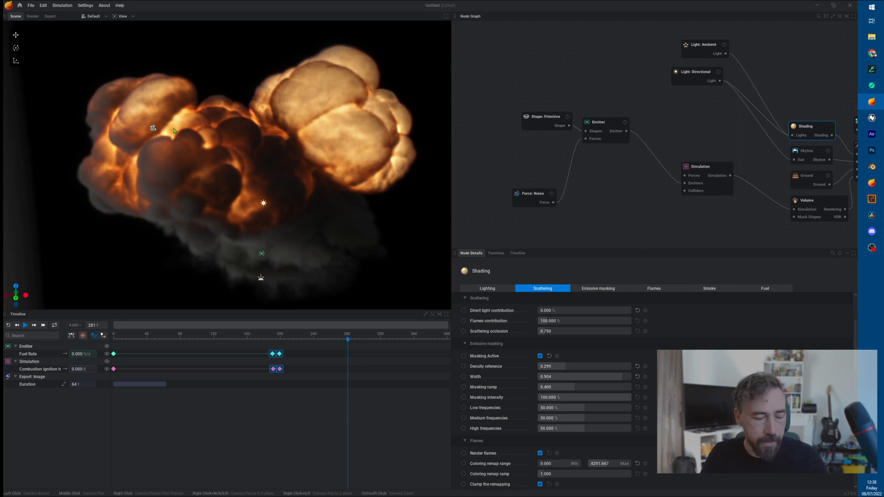
key("r")
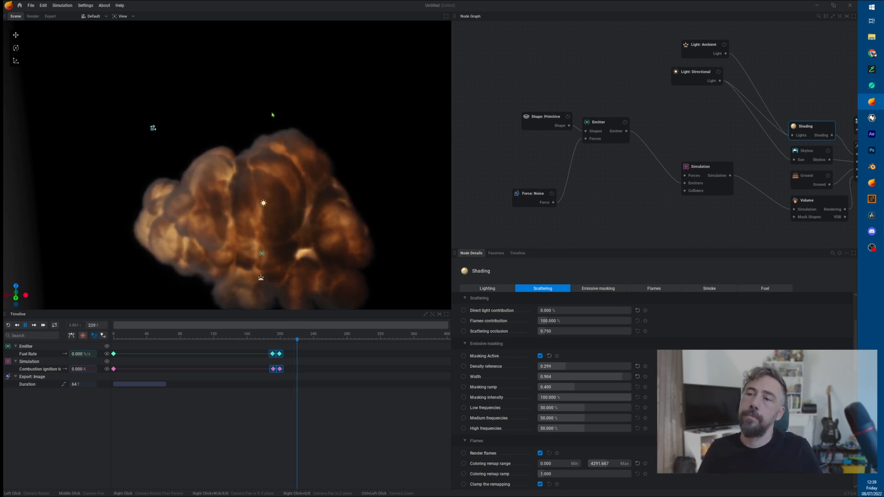
key("space")
left_click_drag(402, 226, 379, 260)
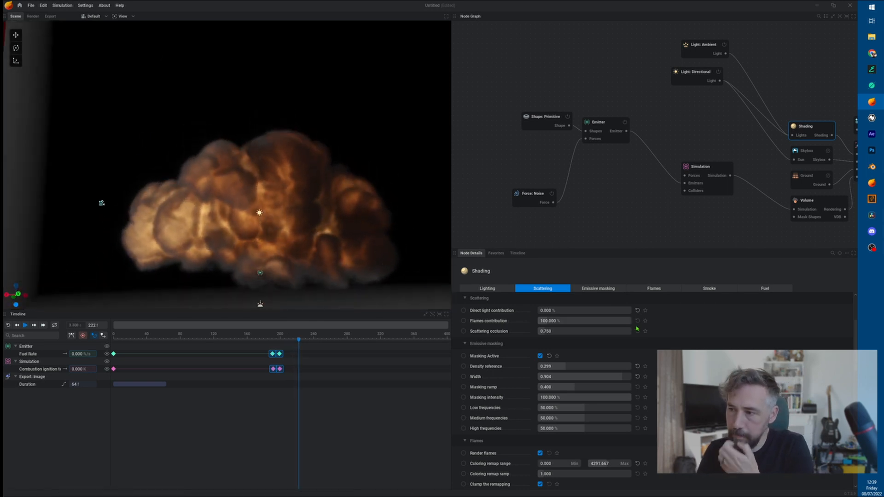
- Raise Flames contribution to 1000%, play the explosion further, and lower the emissive masking's Density reference to about 0.2
left_click_drag(572, 321, 793, 322)
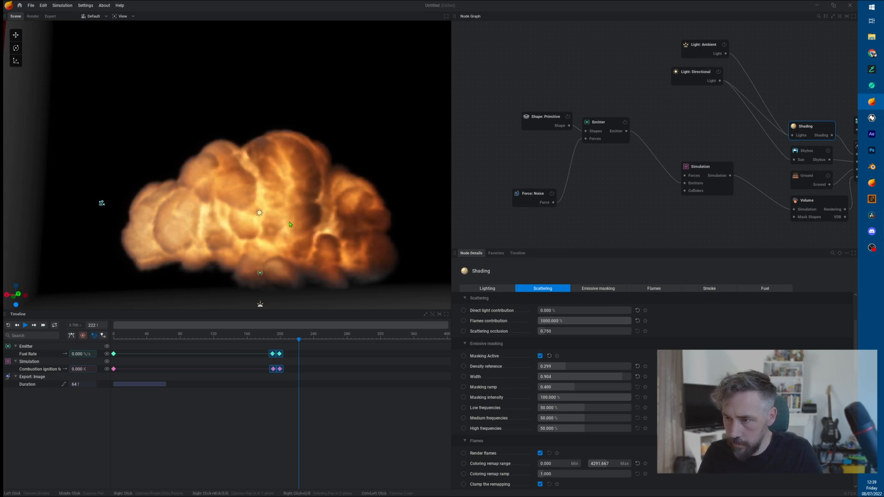
key("space")
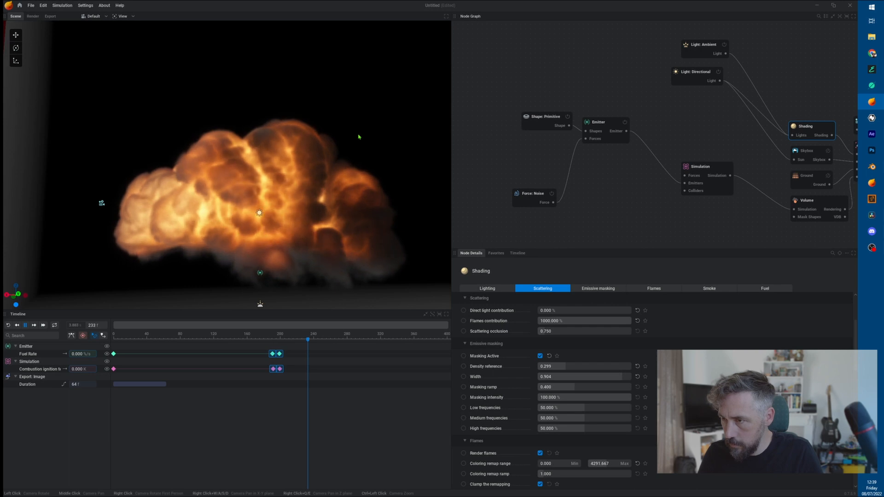
left_click_drag(359, 137, 333, 195)
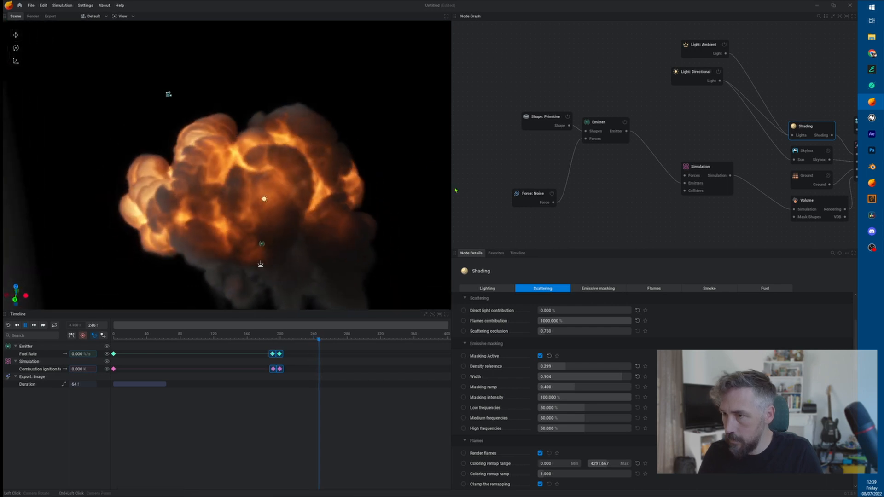
key("space")
mouse_move(616, 367)
left_mouse_down()
mouse_move(593, 367)
mouse_move(610, 367)
left_mouse_up()
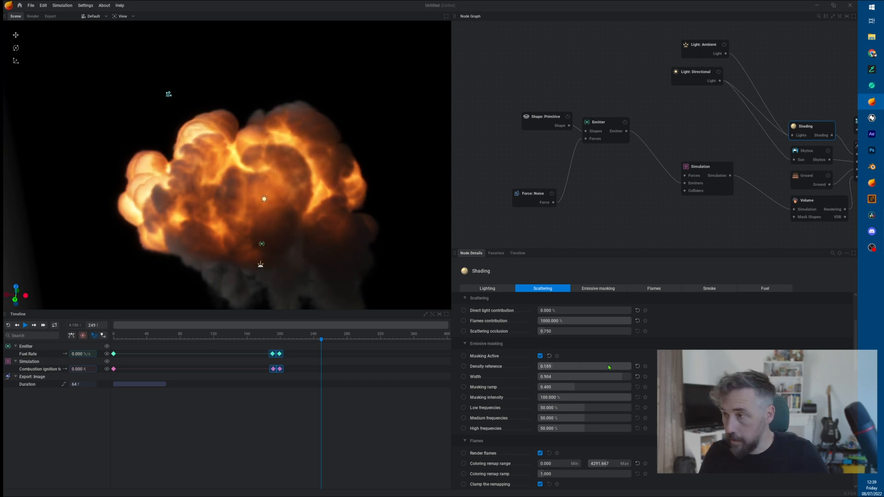
- Set Oxygen in fuel to 100% in the Simulation node's Combustion settings and reset the simulation
left_click(719, 173)
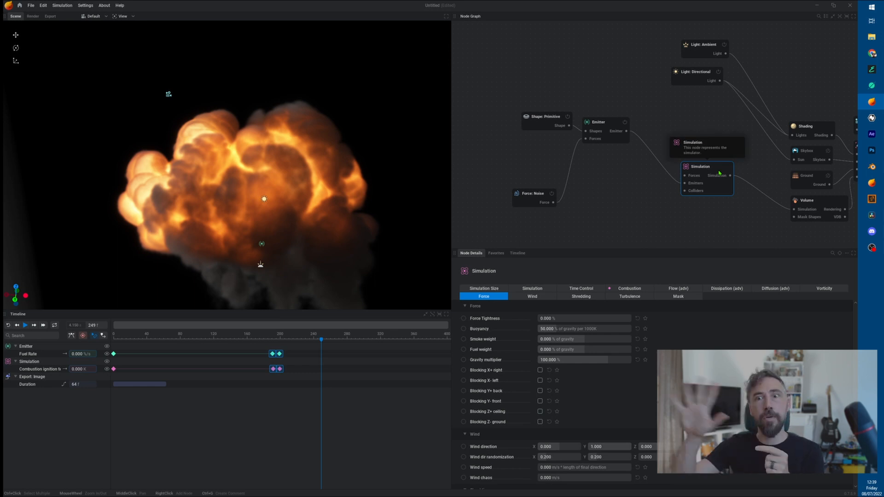
left_click(631, 288)
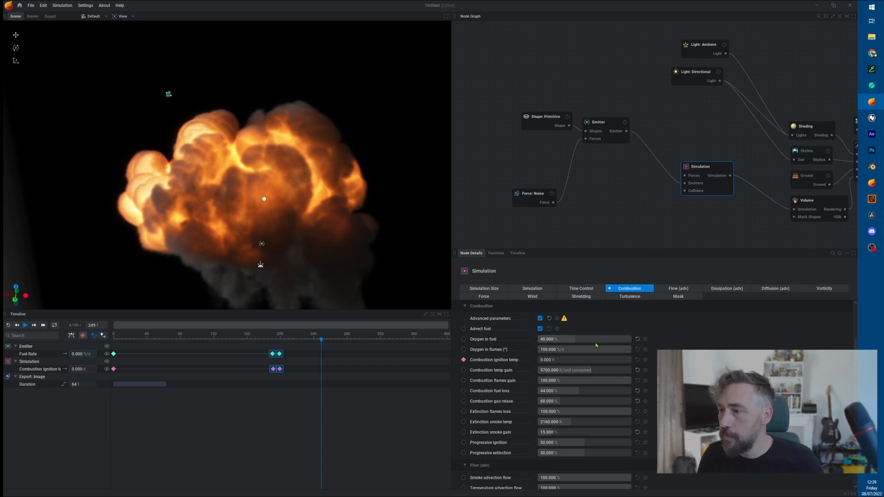
left_click_drag(583, 340, 631, 340)
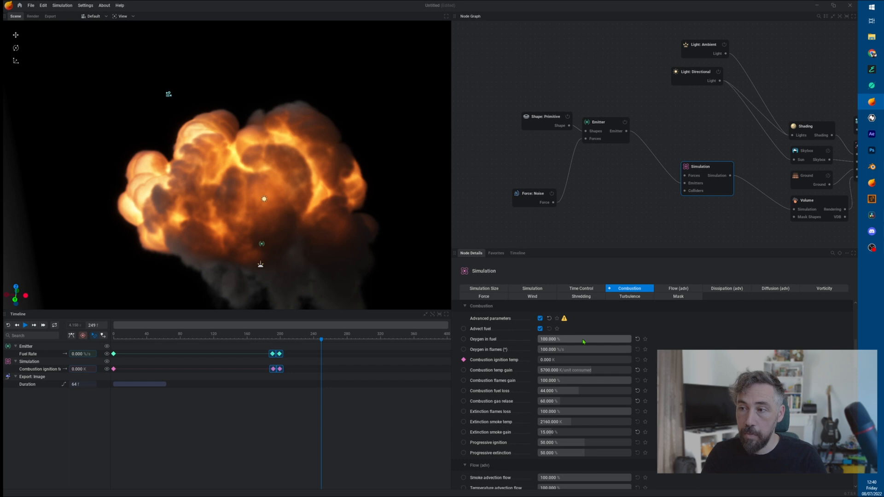
key("r")
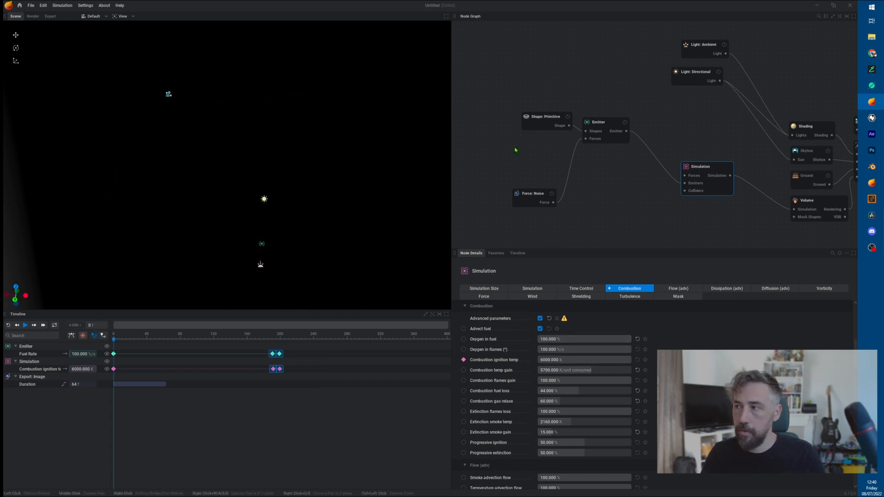
- Set the simulation's voxel count to 256 × 256 × 128 and apply the new resolution
left_click(484, 288)
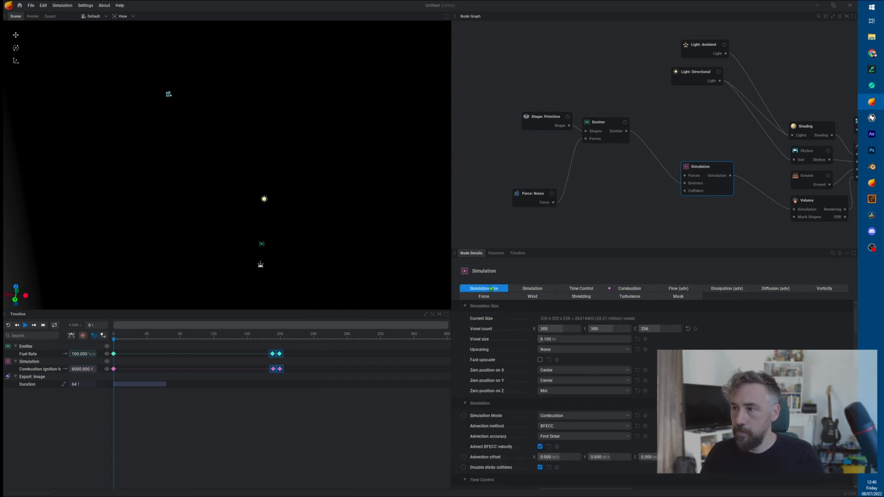
left_click(569, 329)
type("256")
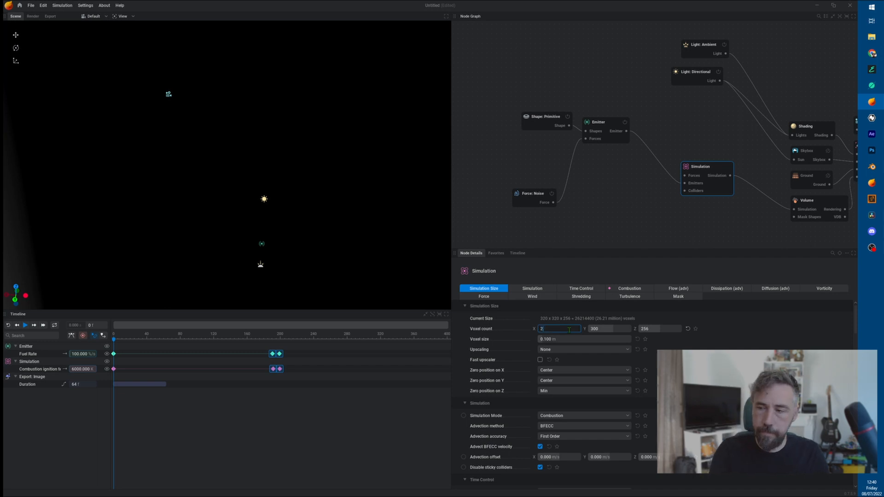
key("Tab")
type("256")
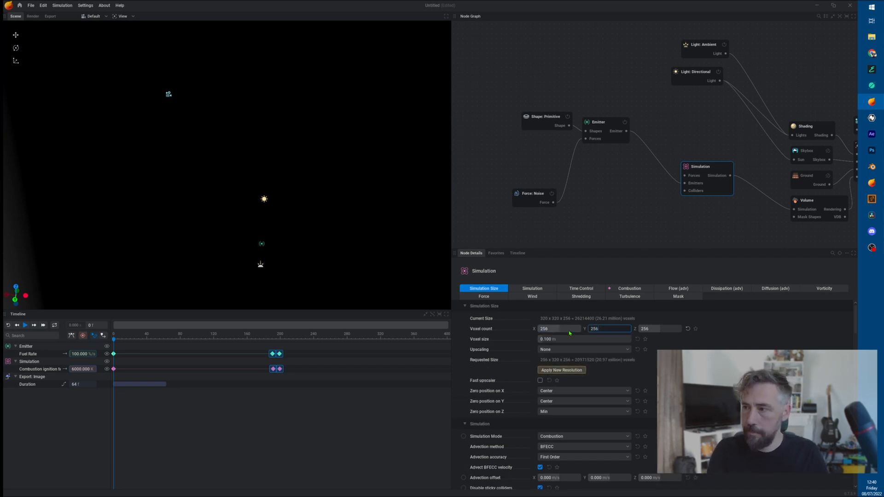
key("Tab")
type("128")
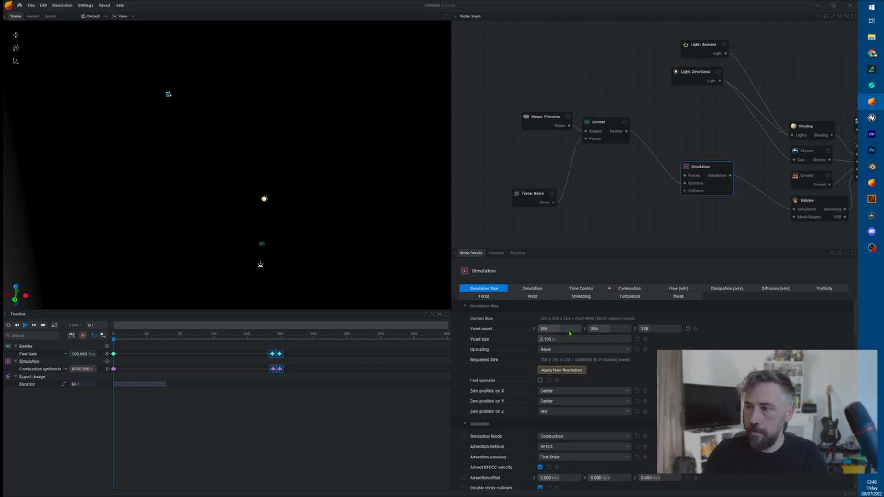
left_click(562, 371)
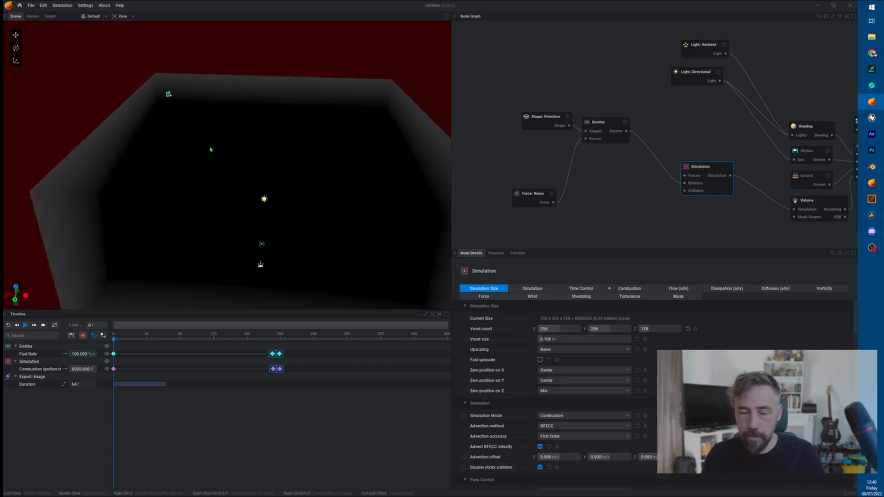
- Play the resized simulation through ignition and examine the fuel cloud and explosion from several angles, with the Combustion settings open
middle_click_drag(279, 210, 243, 173)
key("space")
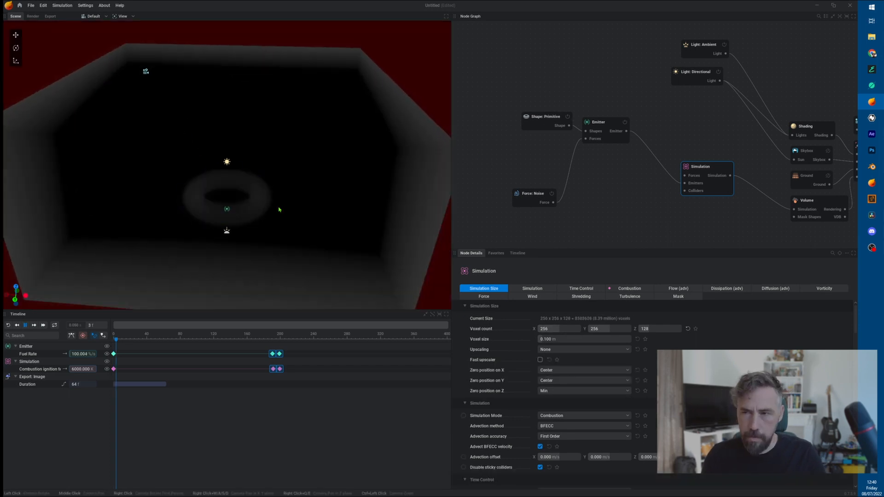
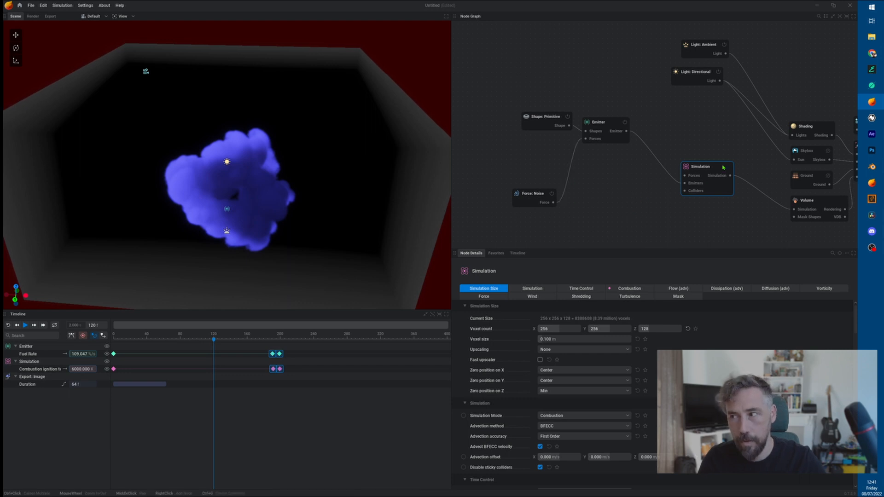
left_click(629, 288)
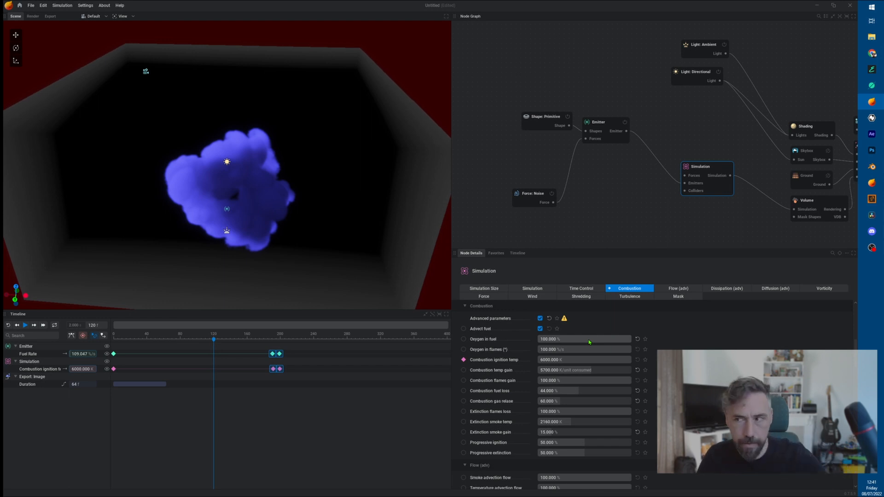
key("space")
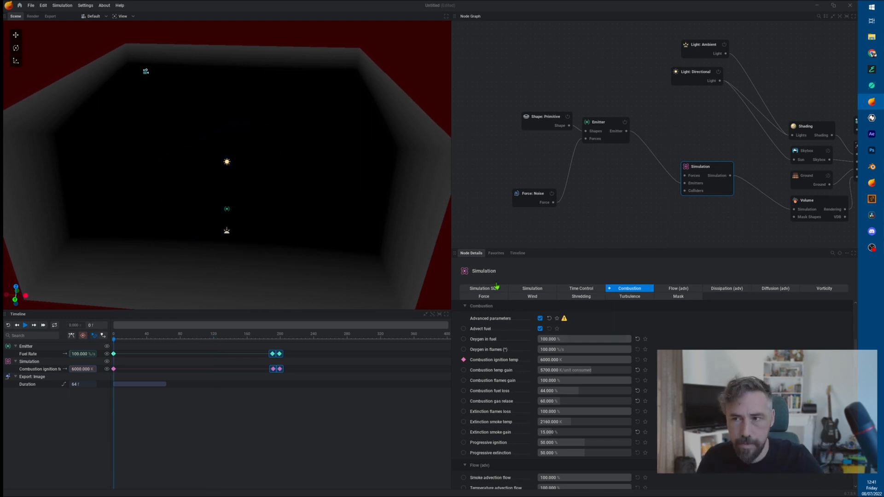
left_click_drag(350, 226, 244, 202)
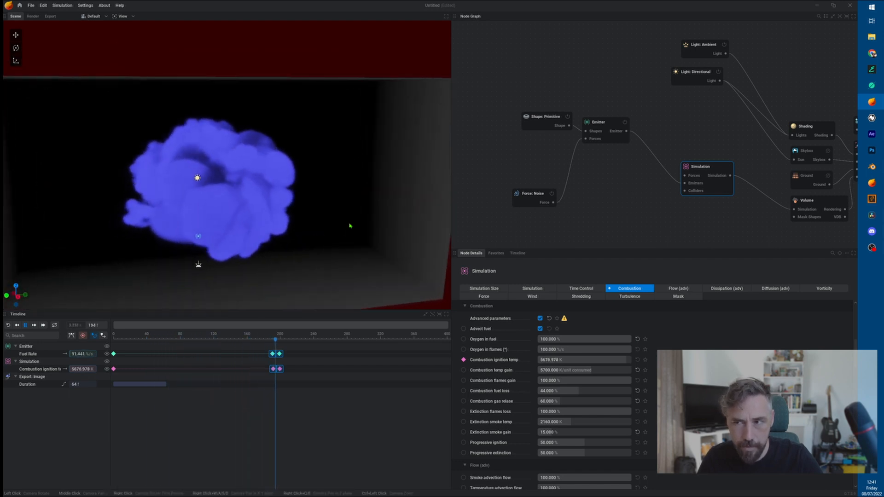
key("space")
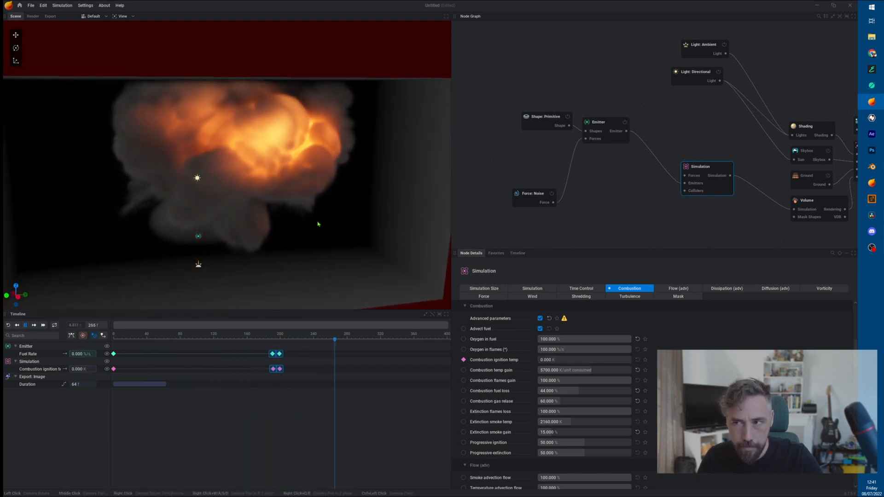
left_click_drag(317, 224, 350, 223)
key("space")
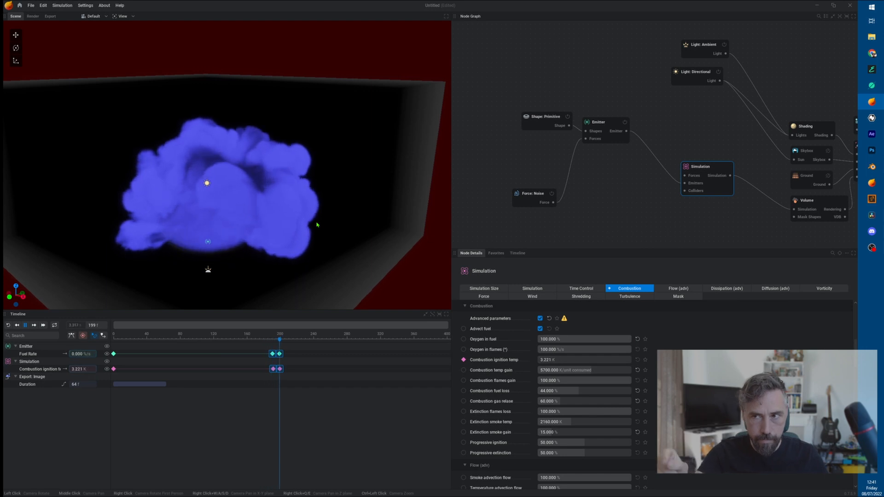
key("space")
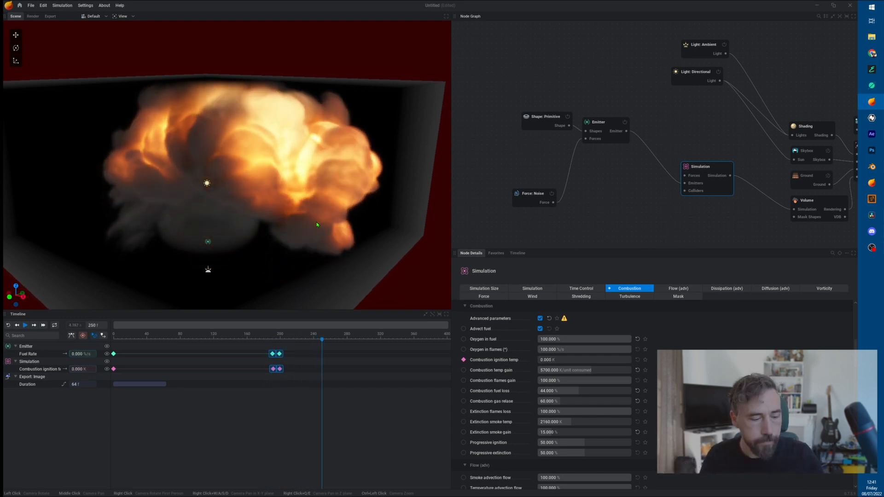
- Reset the simulation, set Combustion temp gain to 10000 K/unit consumed, and play the explosion through ignition
key("r")
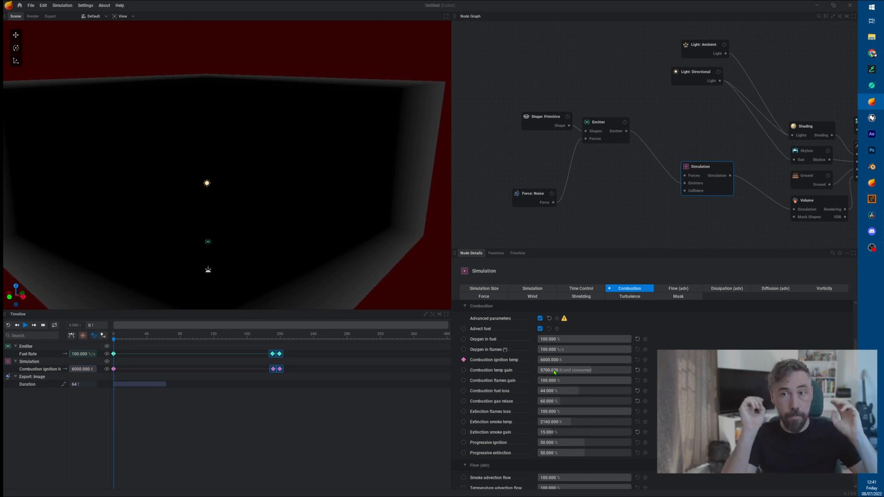
left_click_drag(555, 372, 631, 372)
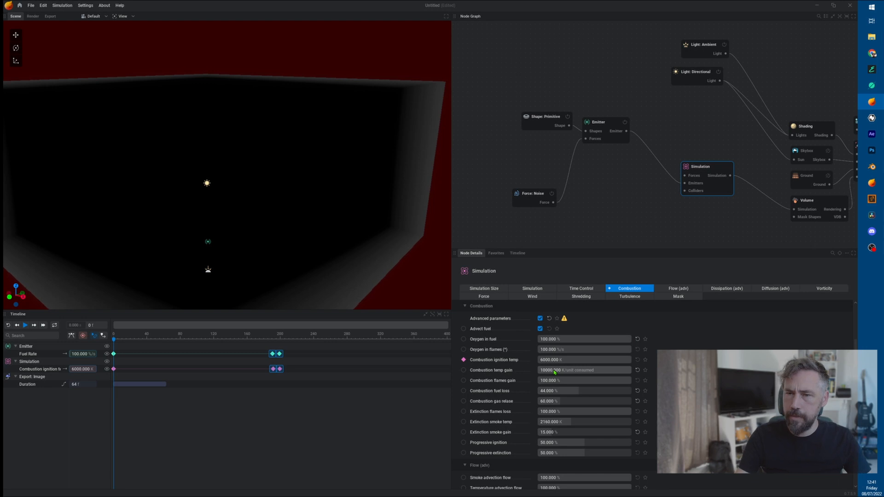
key("space")
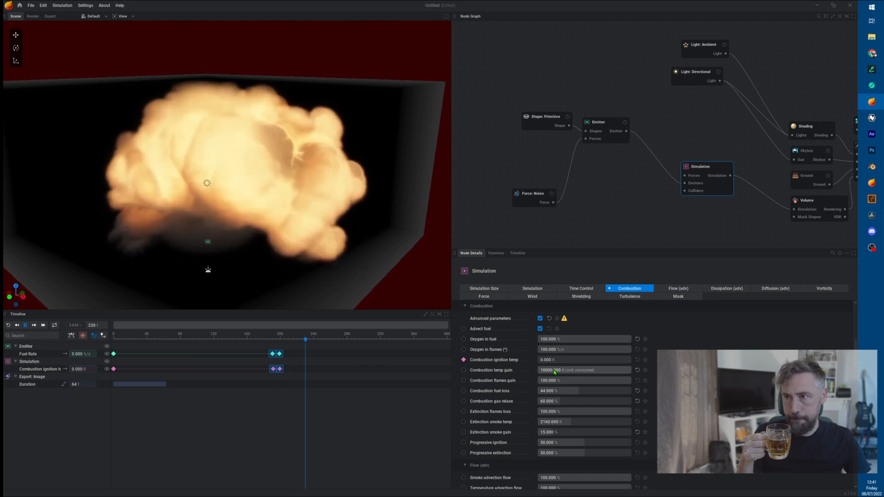
key("space")
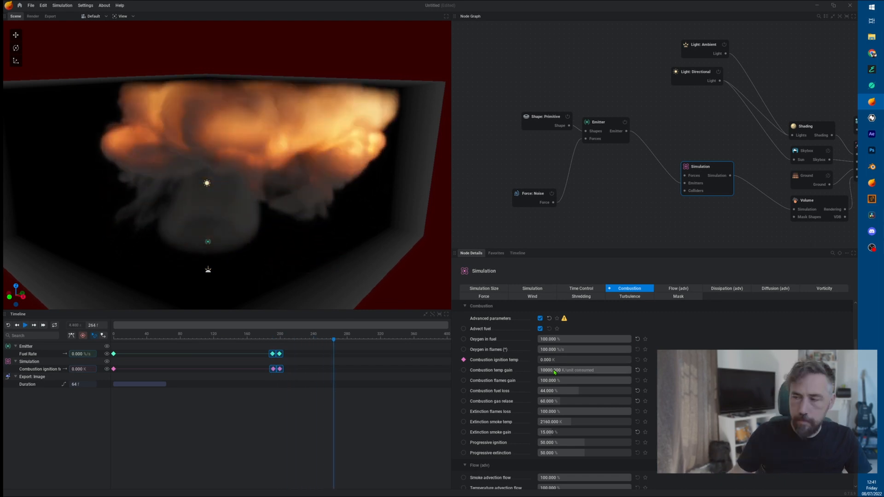
- Reset the simulation, raise Combustion gas release to 250%, and play the explosion through ignition
key("r")
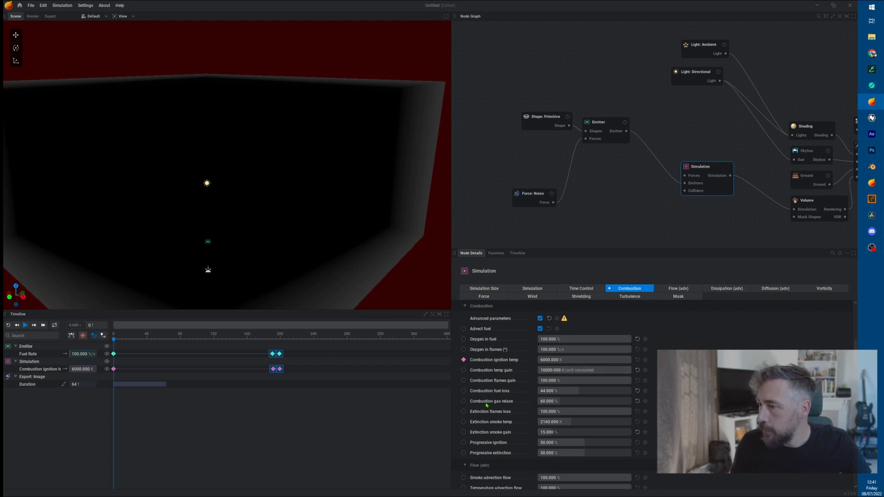
double_click(565, 401)
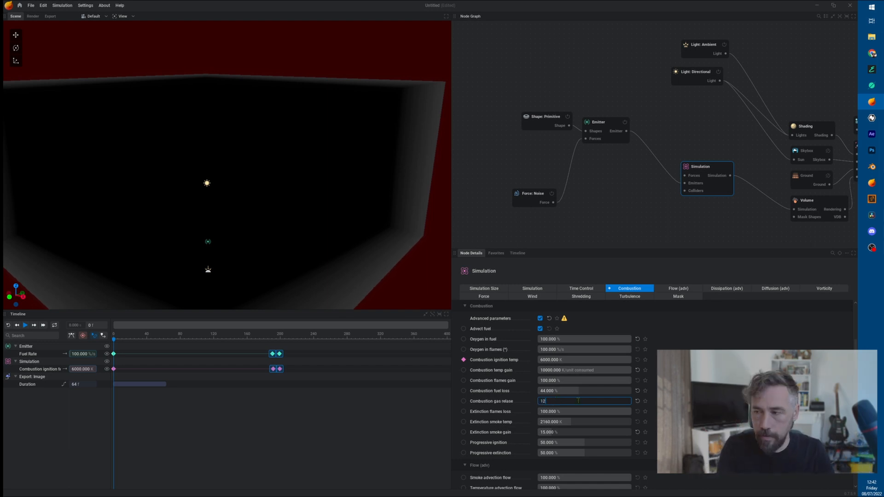
type("0")
key("Return")
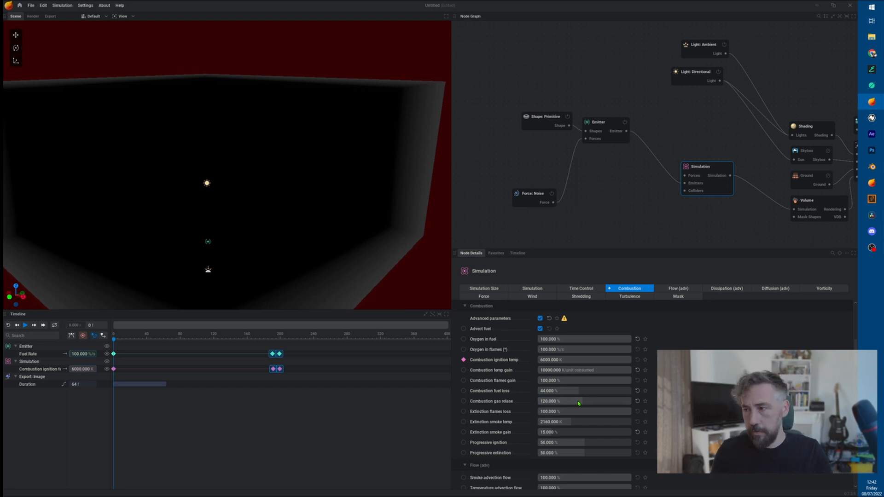
left_click_drag(579, 403, 631, 404)
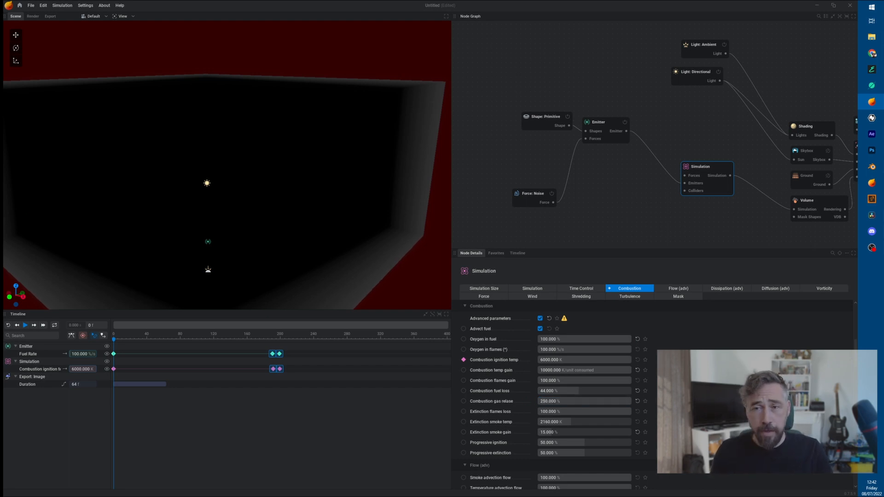
key("space")
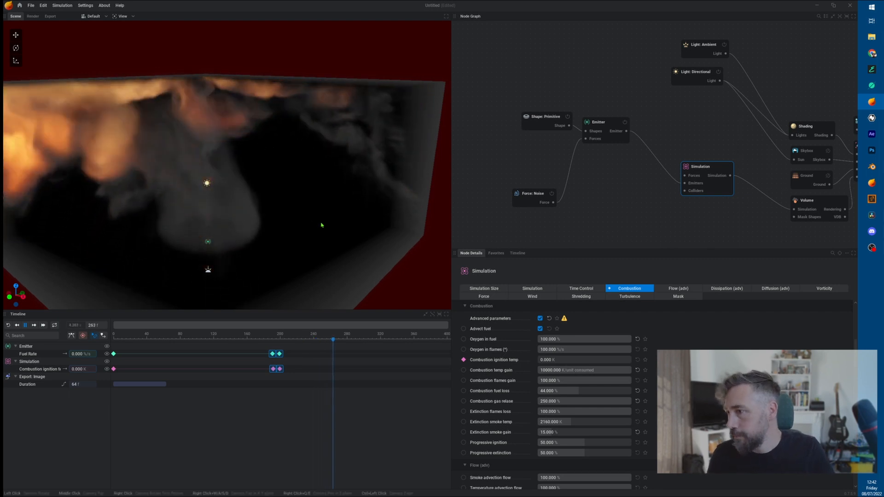
key("space")
- Set Combustion gas release to 120% and replay the explosion through ignition, pausing on the fireball
double_click(586, 402)
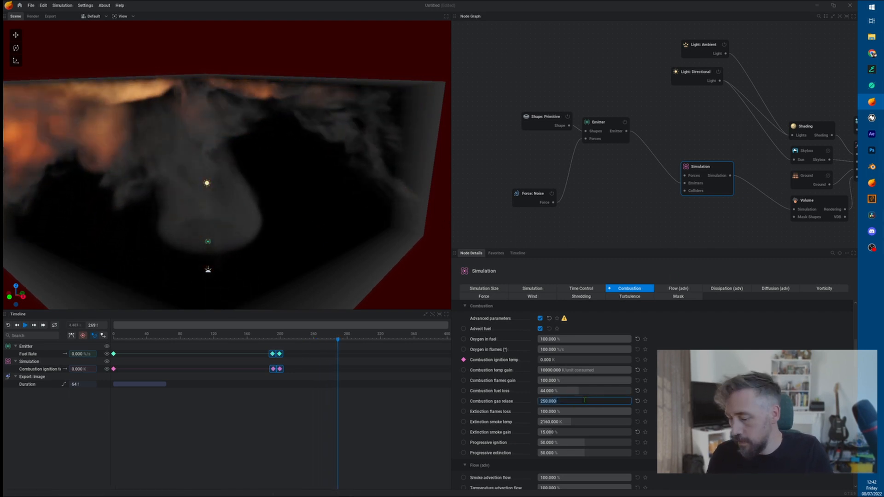
type("120")
key("Return")
key("space")
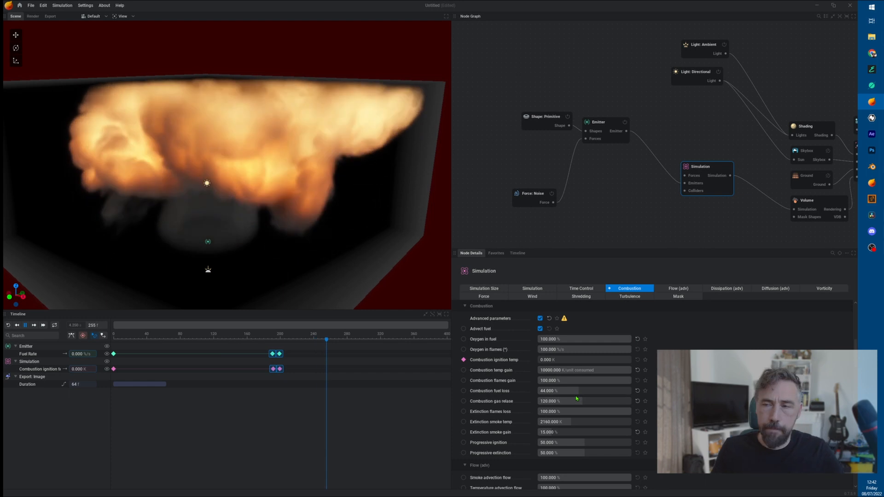
key("space")
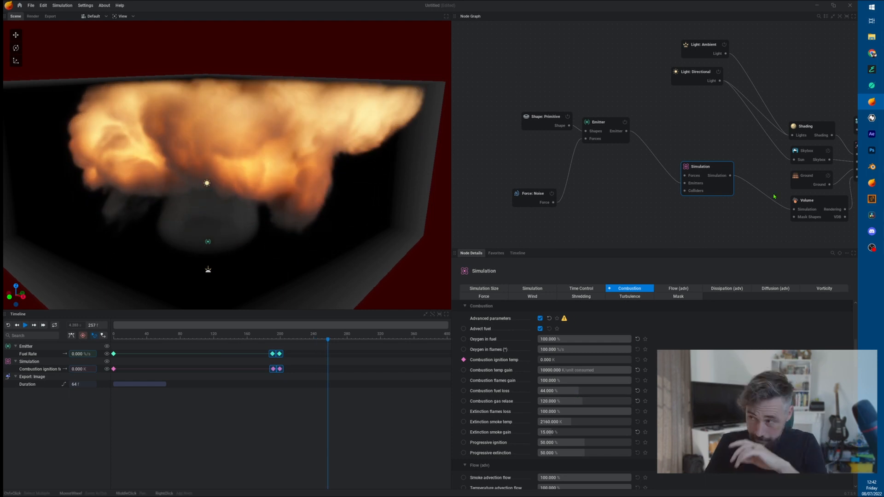
- On the Shading node, try Scattering occlusion 4.7 with emissive masking Density reference 0 and Width 1
left_click(809, 127)
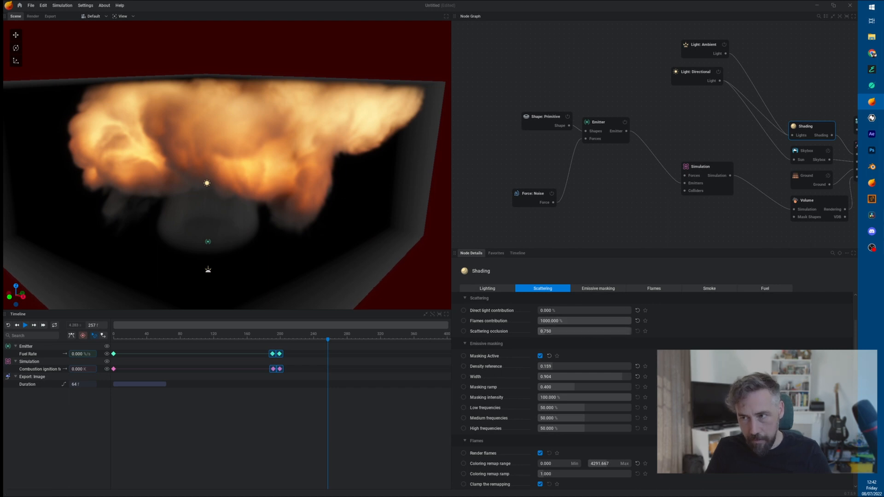
mouse_move(539, 332)
left_mouse_down()
mouse_move(630, 331)
mouse_move(574, 331)
left_mouse_up()
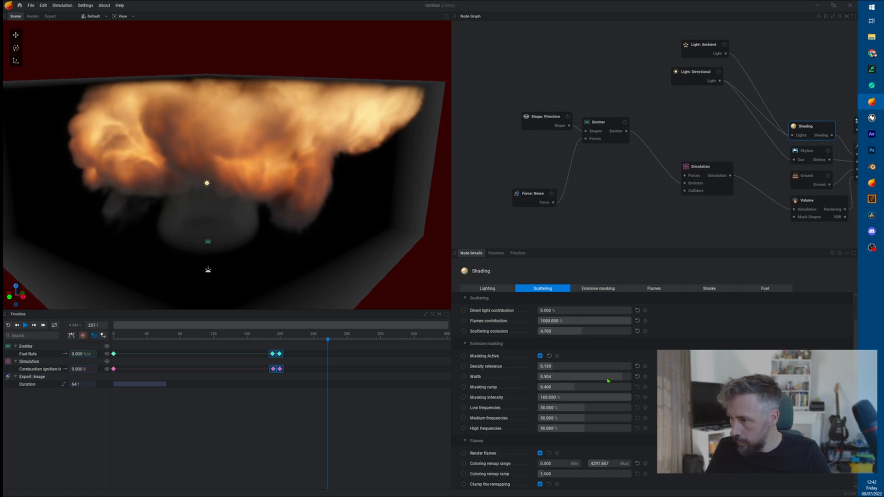
mouse_move(622, 377)
left_mouse_down()
mouse_move(567, 376)
mouse_move(630, 377)
mouse_move(538, 370)
left_mouse_up()
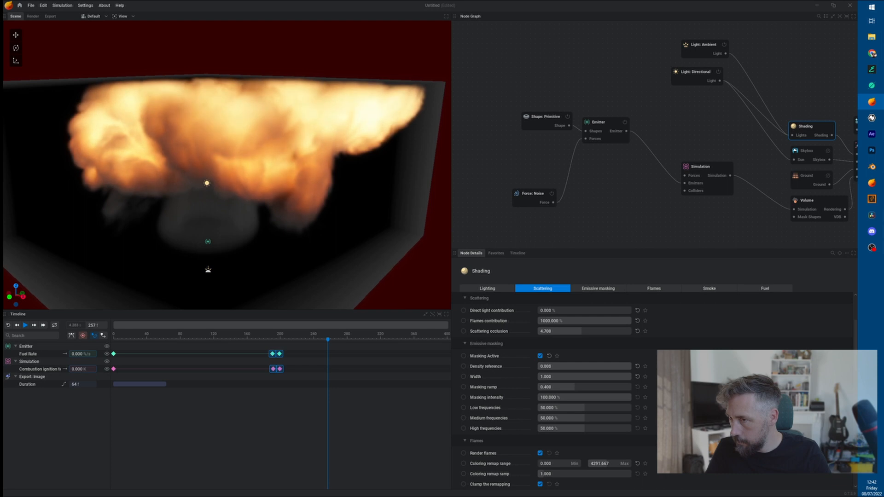
- Restore the Shading node's emissive masking Density reference and Width and its Scattering occlusion to defaults, keeping Flames contribution at 1000%
left_click(638, 366)
left_click(637, 377)
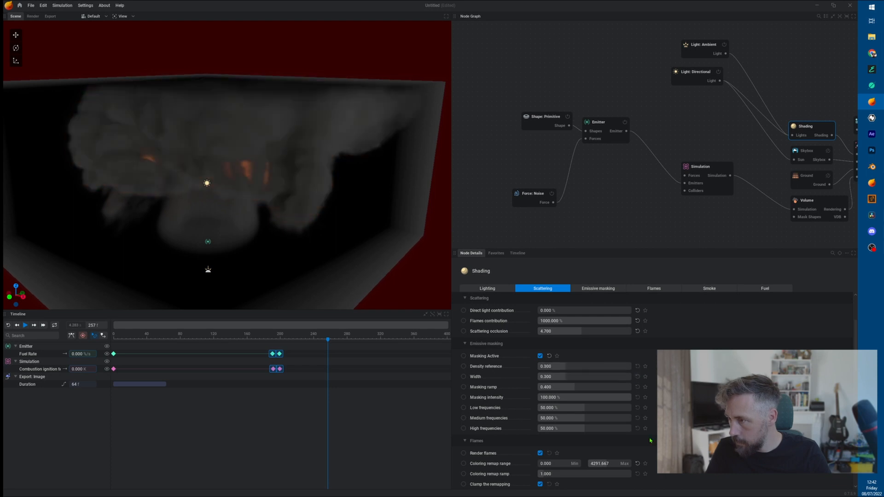
left_click(637, 321)
key("ctrl+z")
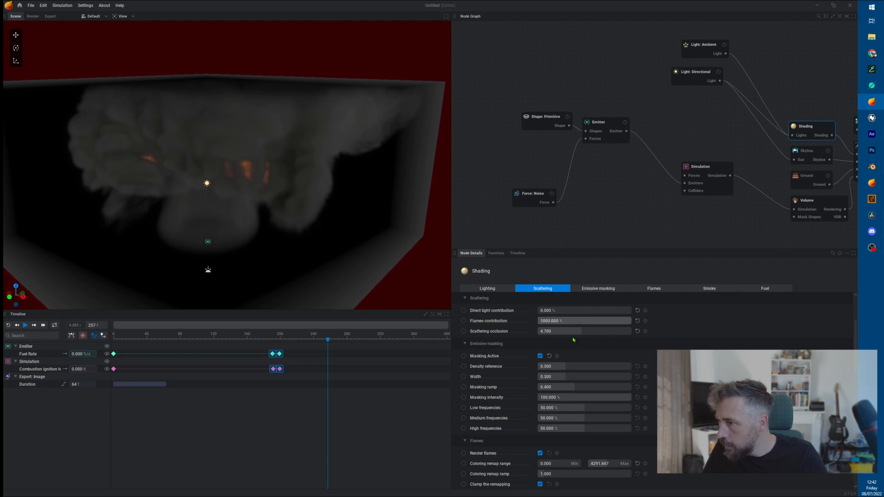
left_click(638, 332)
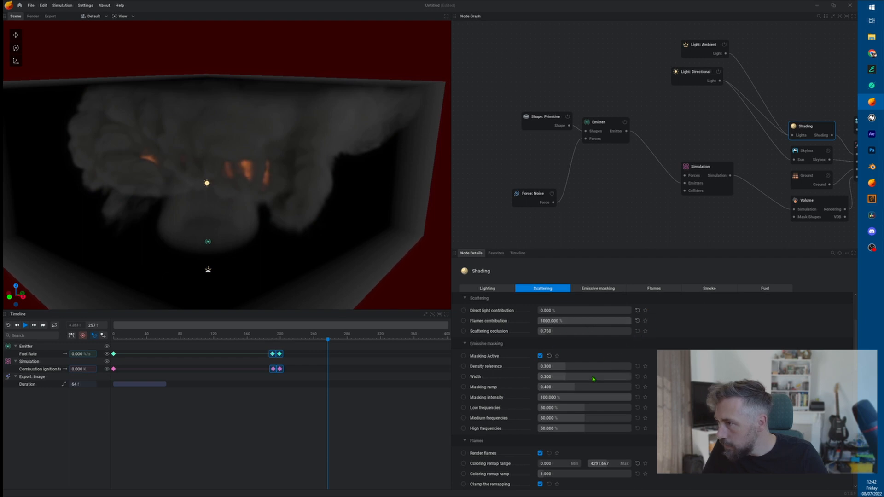
- Deactivate Post Modulation 1 on the Volume node and check its rendering mode settings
left_click(812, 202)
left_click(594, 290)
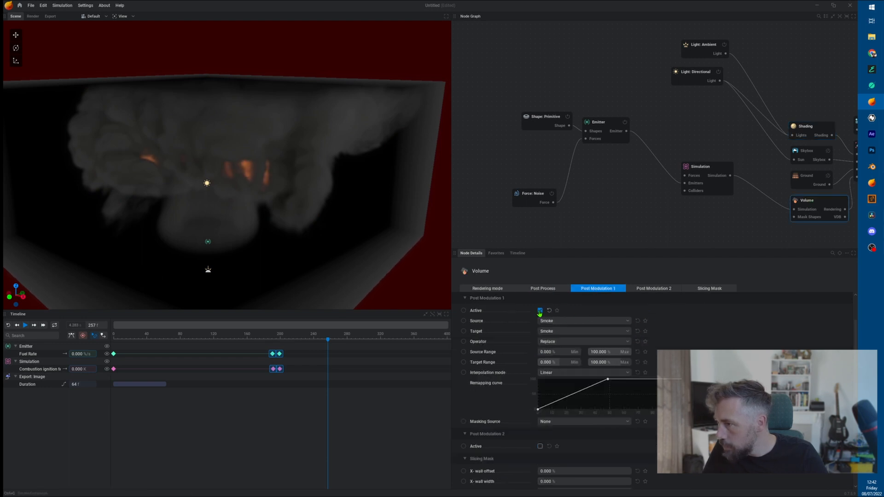
left_click(539, 311)
scroll(524, 275, "up", 3)
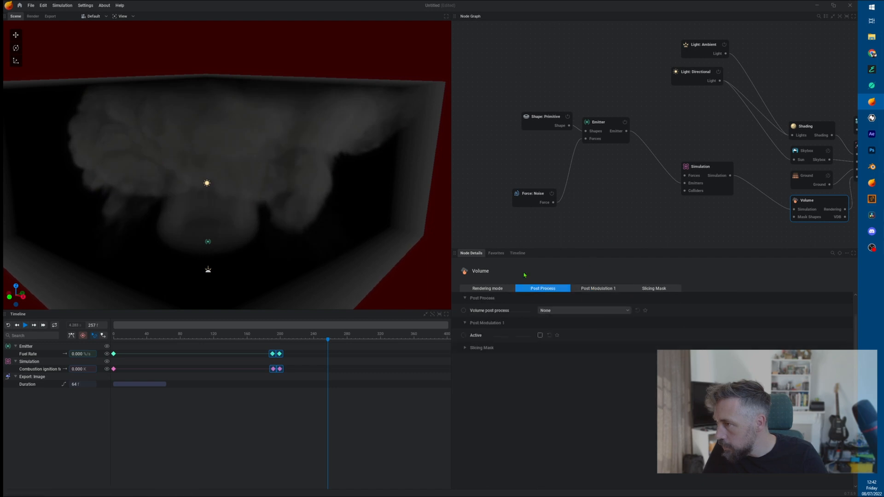
left_click(494, 290)
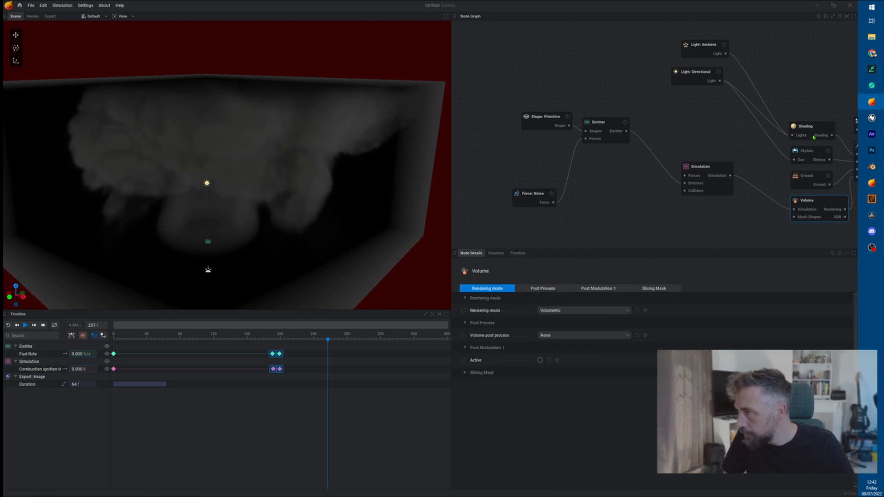
- Replay the simulation from the start through ignition and pause it to inspect the smoke without post modulation
key("space")
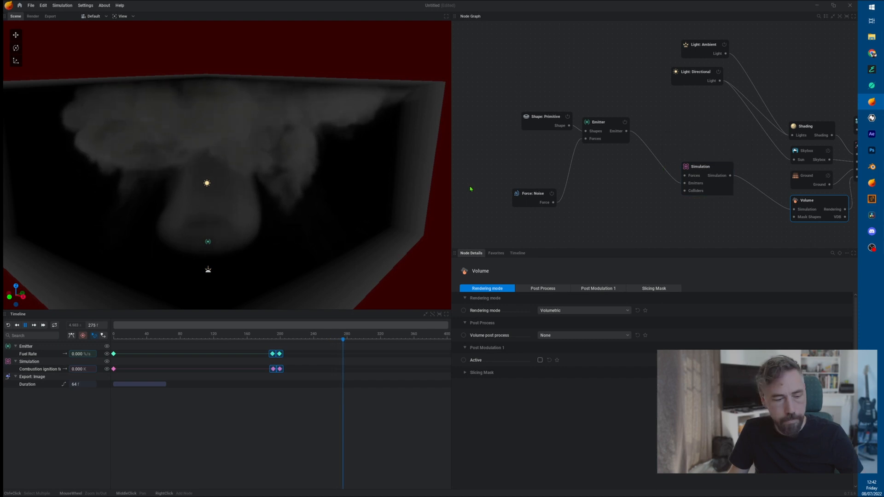
key("r")
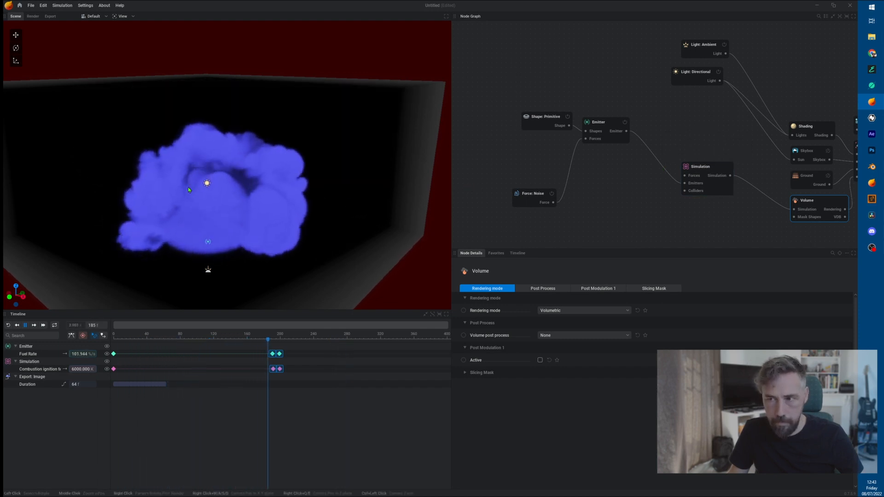
key("space")
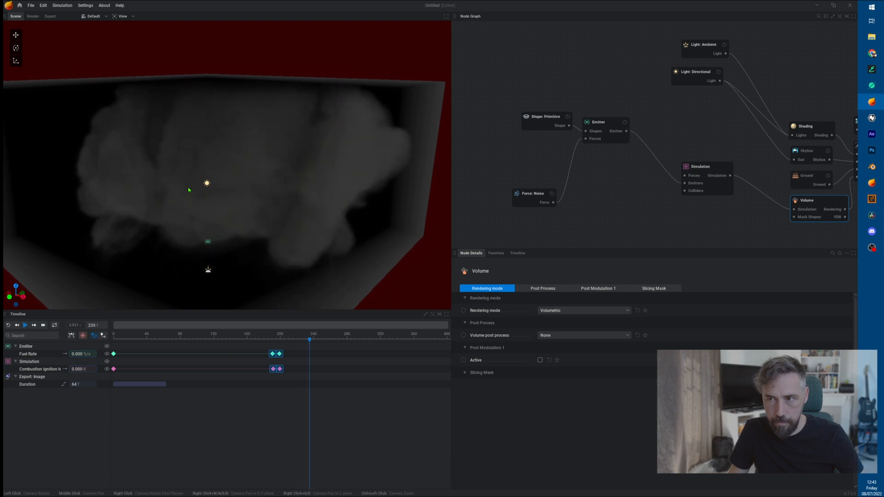
- Check the Shading node's smoke and fuel settings, and compare the explosion with emissive masking off and on
middle_click_drag(753, 210, 644, 177)
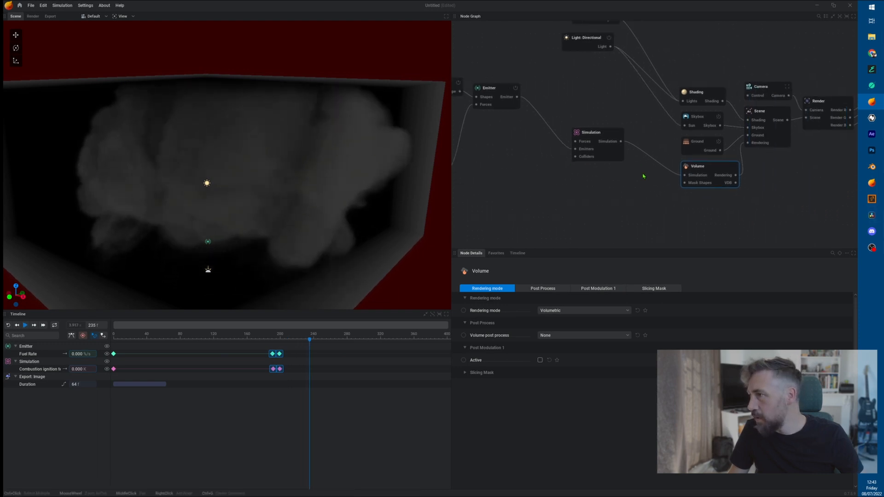
left_click(700, 92)
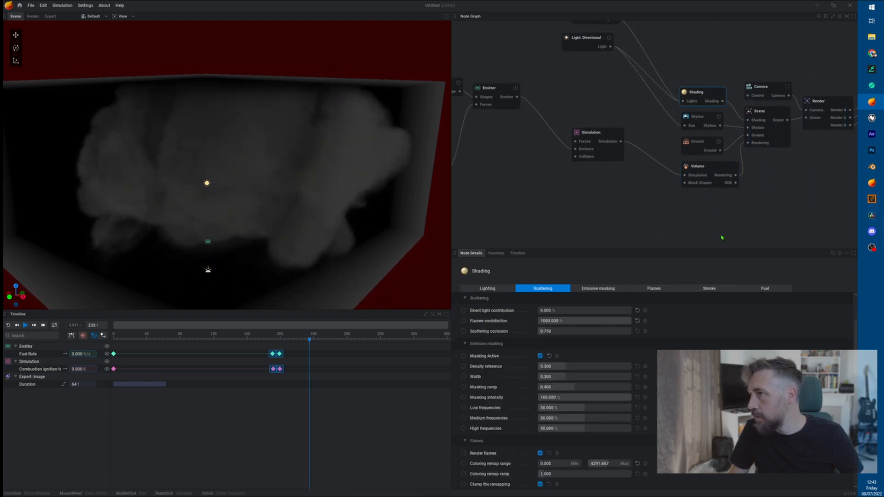
left_click(710, 289)
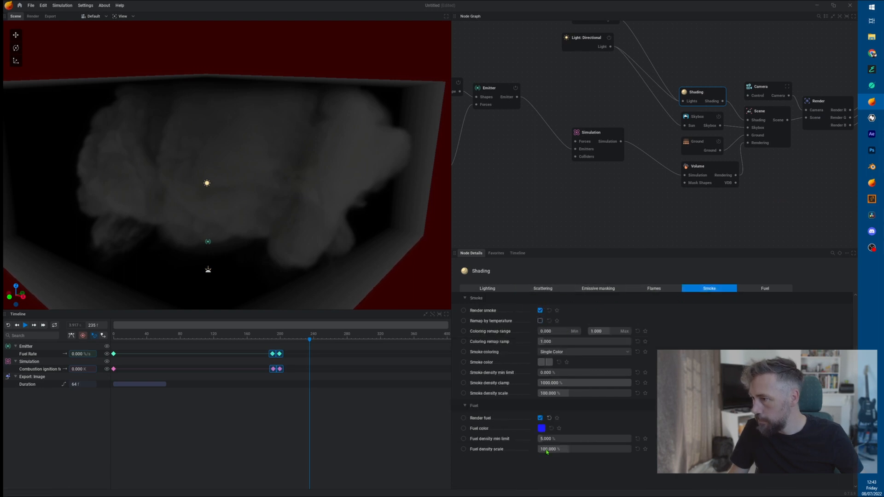
left_click(587, 290)
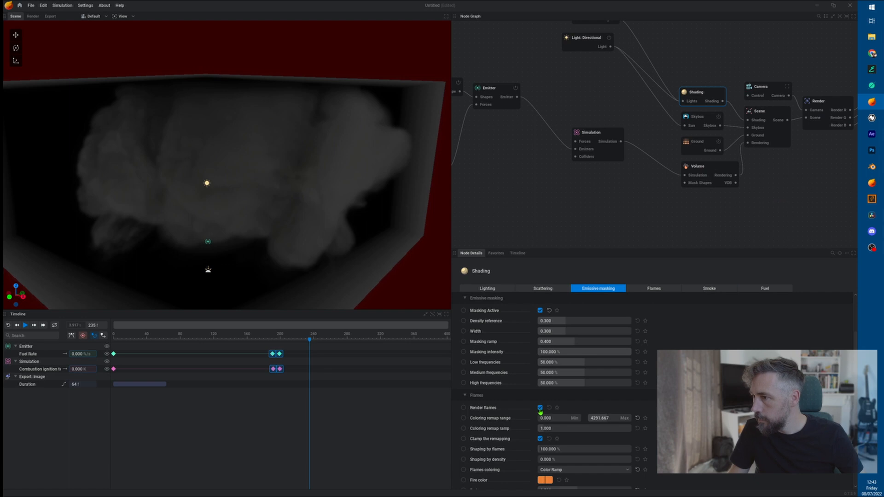
left_click(540, 311)
left_click(540, 311)
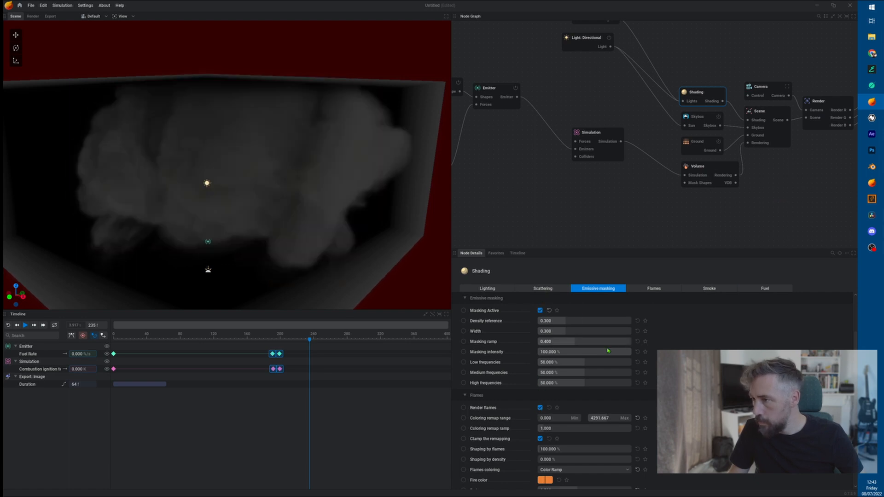
- Set the emissive Masking intensity to 30% and replay the explosion through ignition
left_click_drag(623, 356, 565, 353)
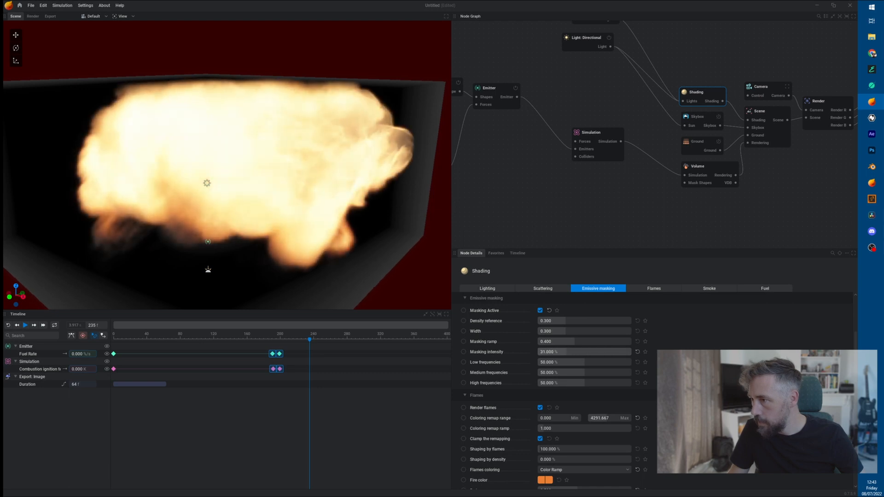
left_click(637, 353)
double_click(620, 353)
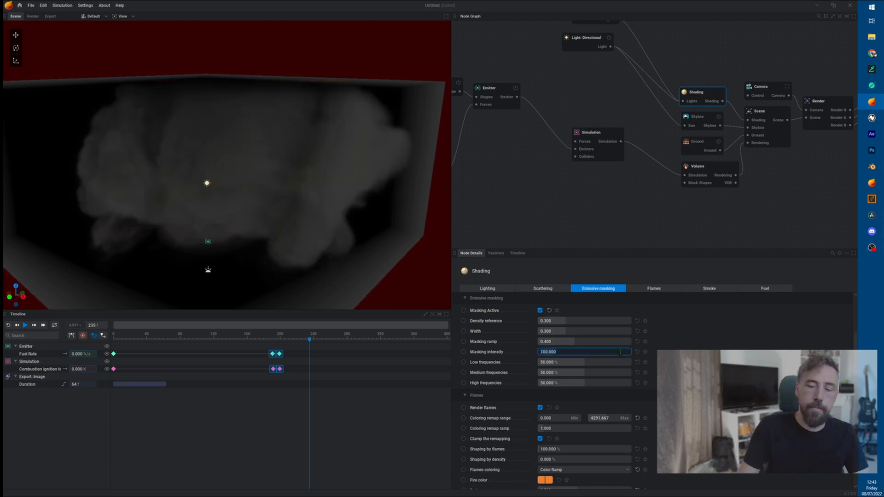
type("30")
key("Return")
key("space")
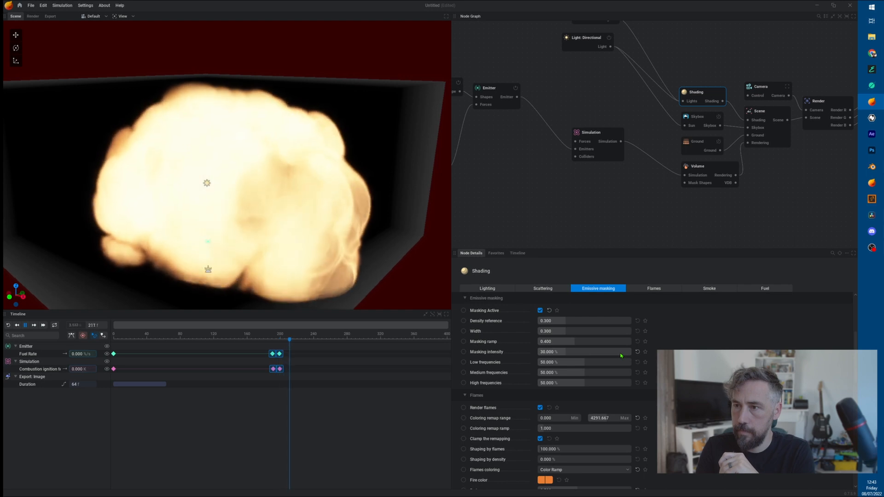
key("space")
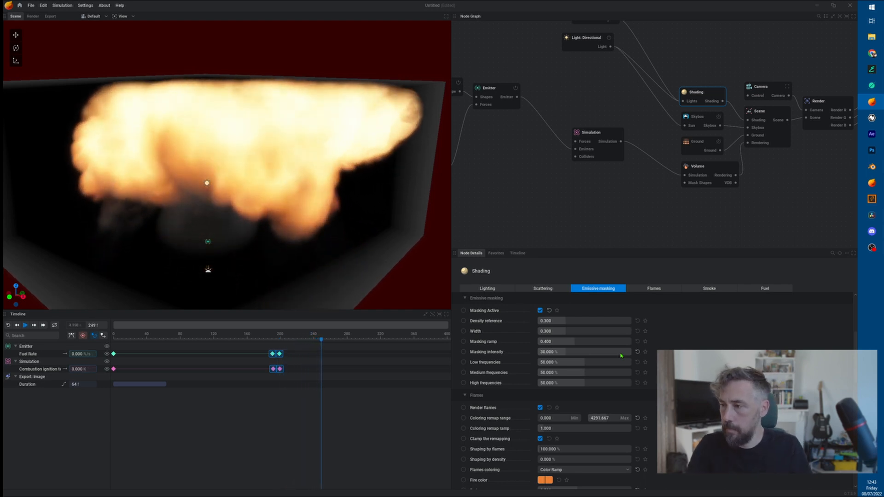
- Reset Flames contribution to its default of 100%, set Scattering occlusion to 10, and replay the explosion through ignition
left_click(543, 288)
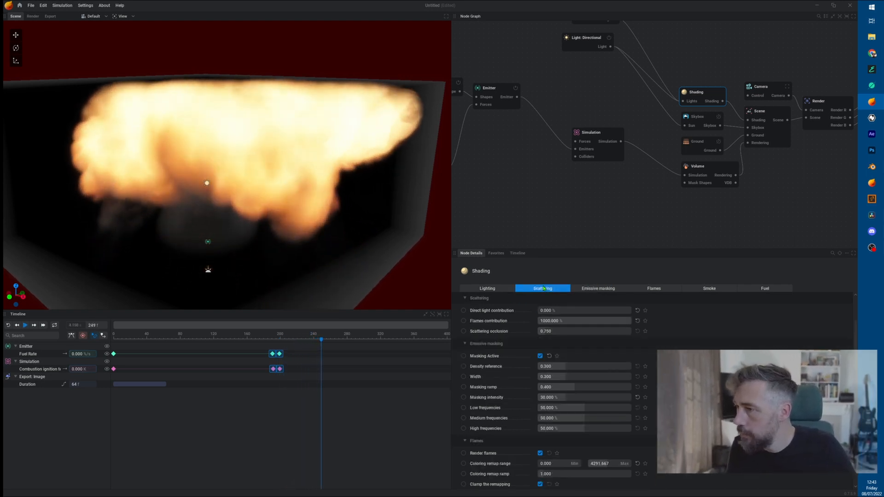
left_click_drag(546, 331, 632, 331)
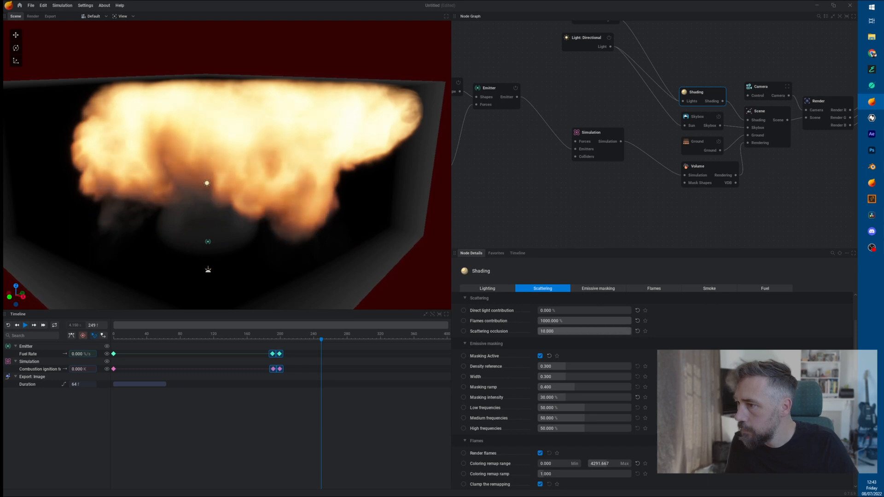
left_click(637, 331)
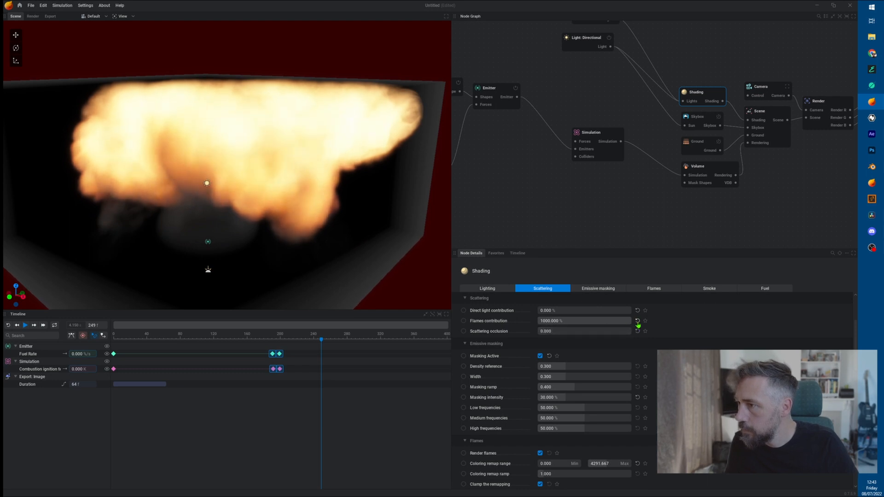
left_click(637, 321)
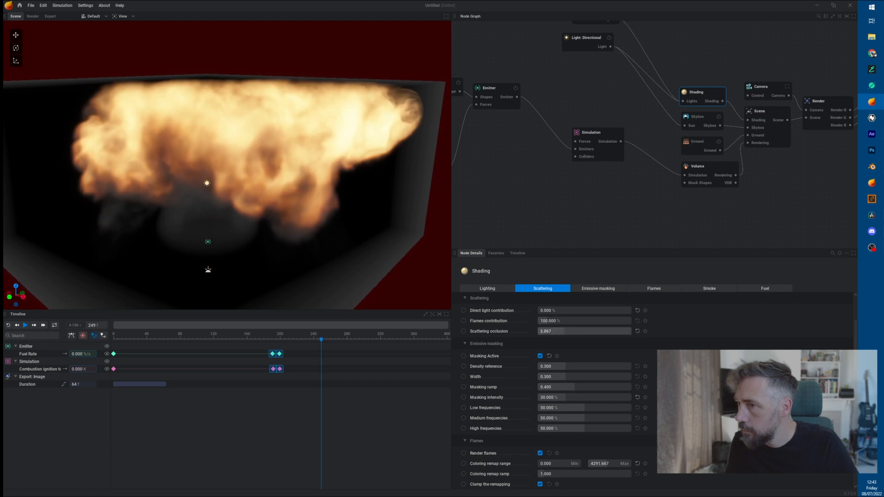
left_click_drag(565, 331, 631, 331)
key("r")
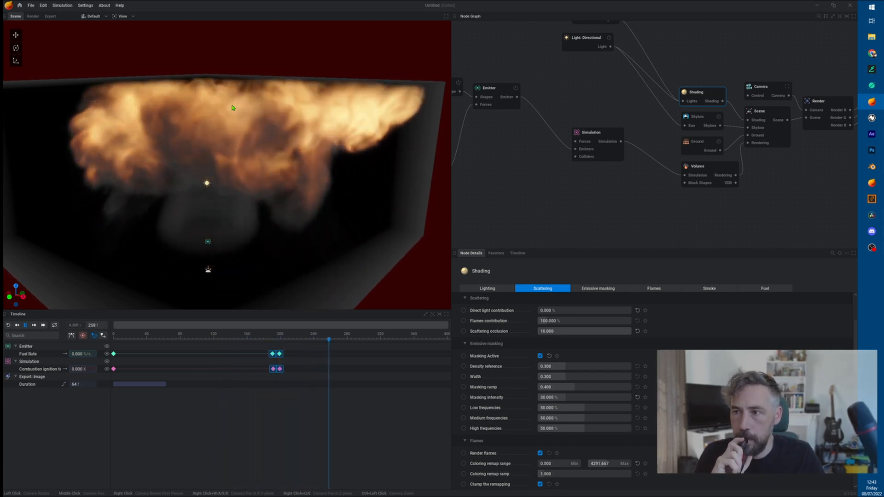
key("space")
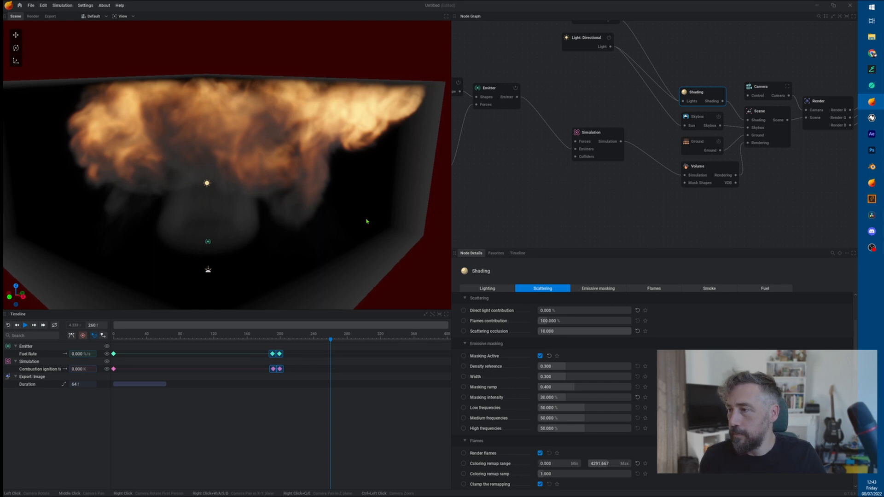
- Reset the Shading node's Scattering occlusion to its default of 0.750 and clear the node selection
left_click(638, 331)
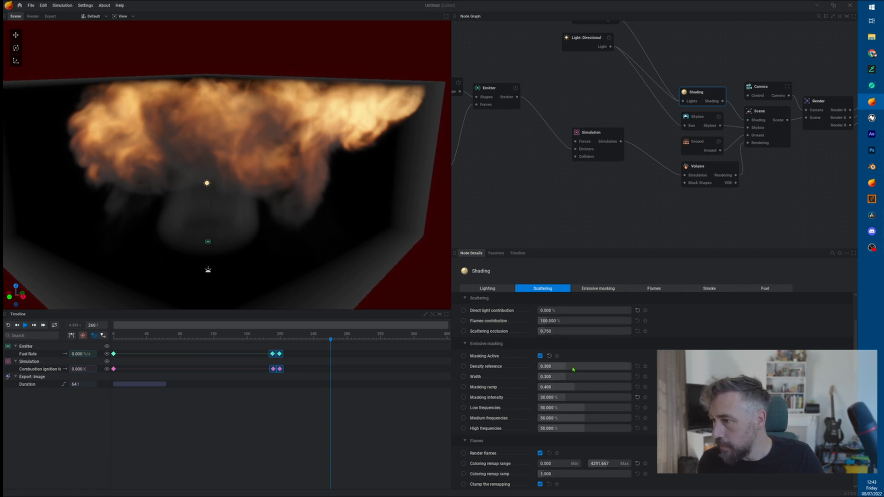
middle_click_drag(639, 200, 592, 178)
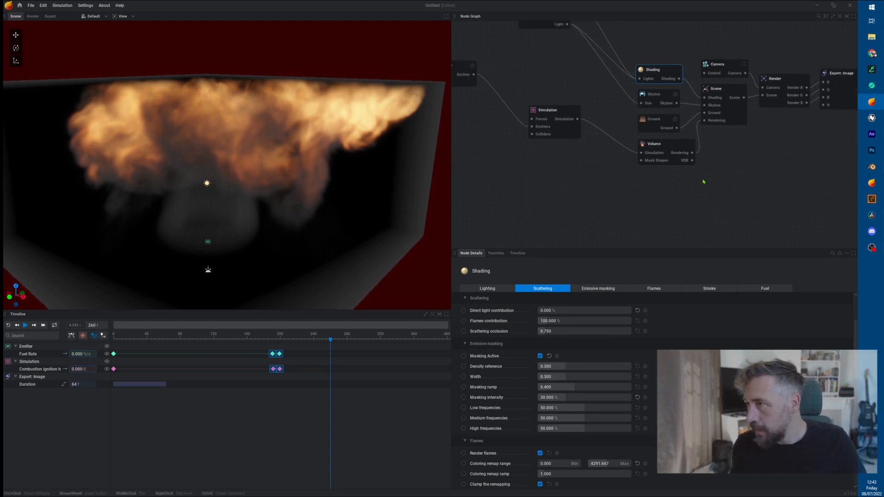
middle_click_drag(698, 182, 707, 179)
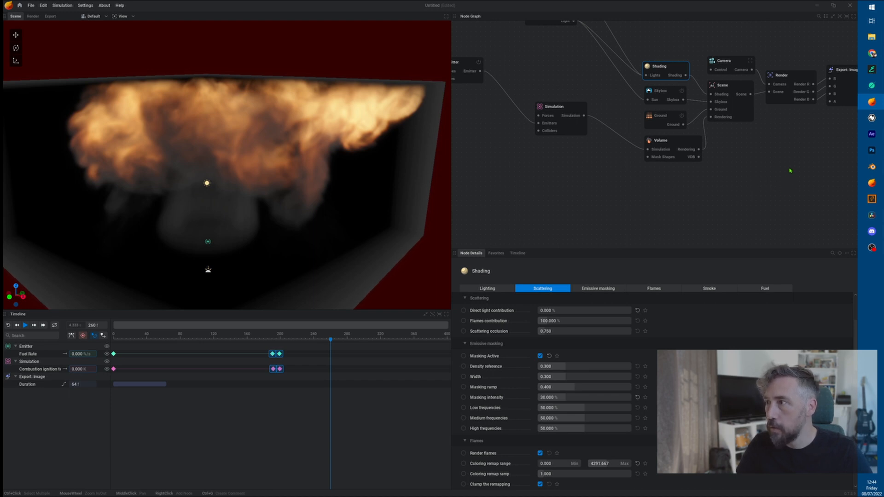
middle_click_drag(790, 171, 729, 184)
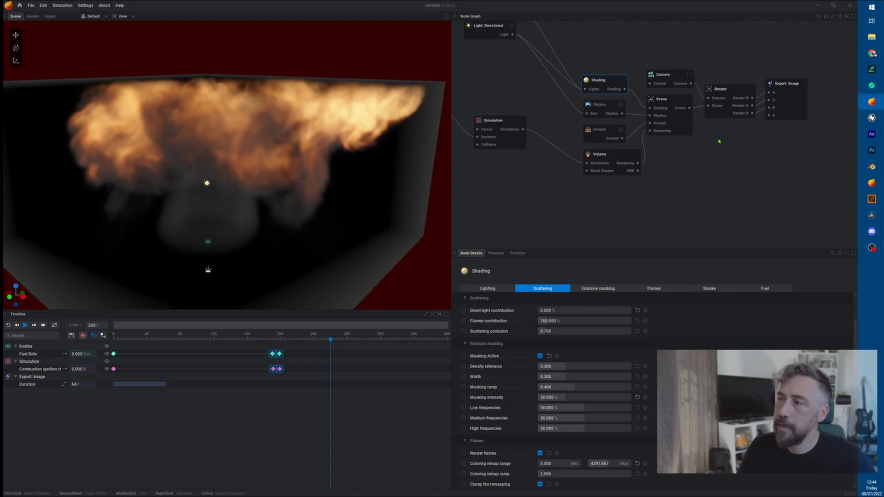
left_click(741, 170)
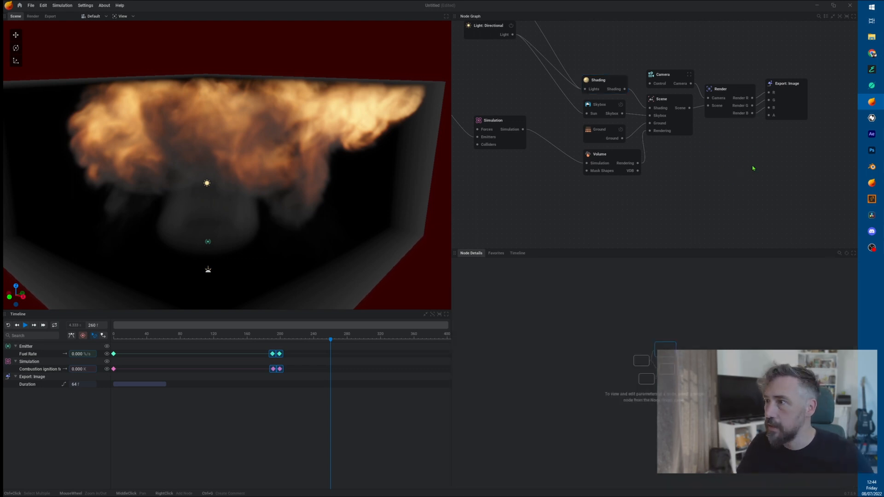
middle_click_drag(720, 175, 727, 173)
- Activate Post Modulation 1 on the Volume node
left_click(507, 125)
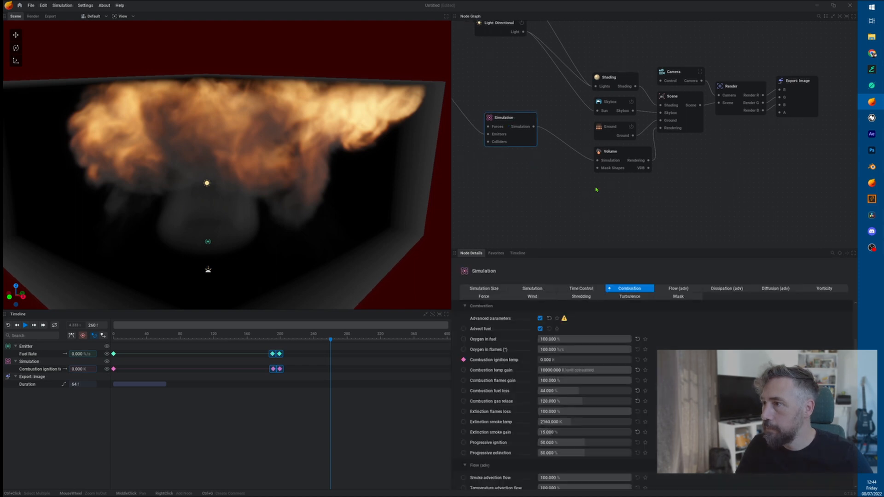
left_click(614, 157)
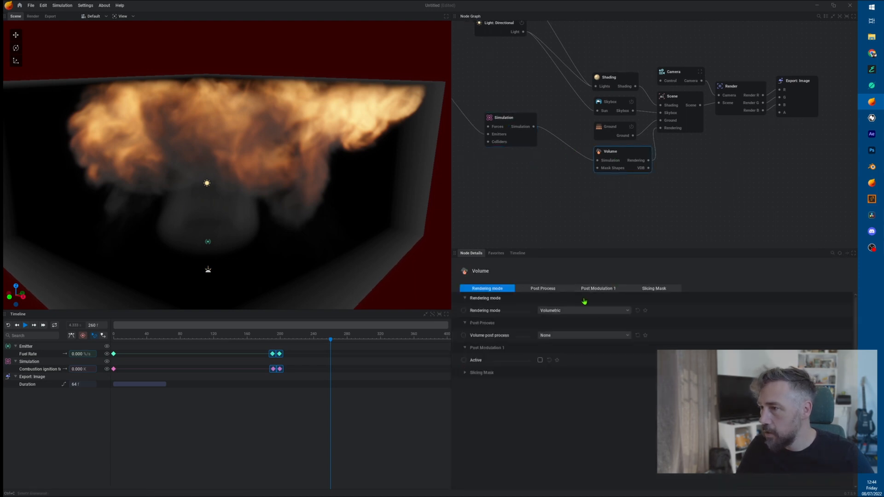
left_click(545, 289)
left_click(597, 289)
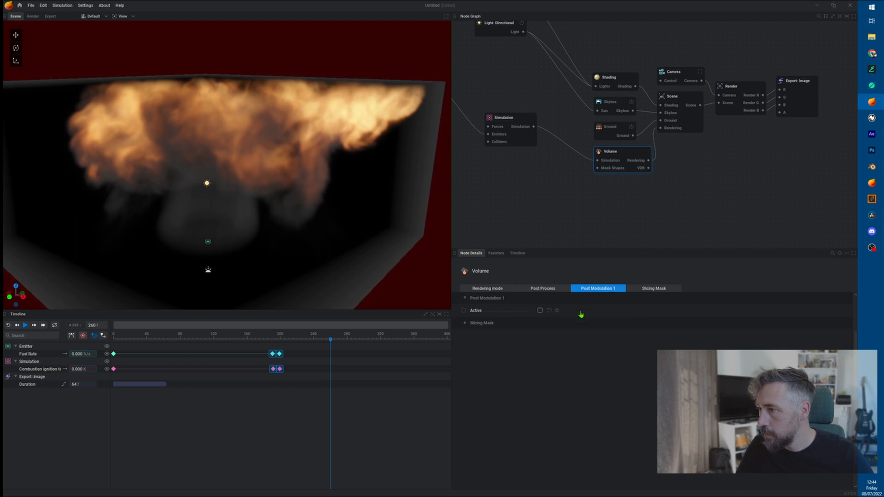
left_click(541, 311)
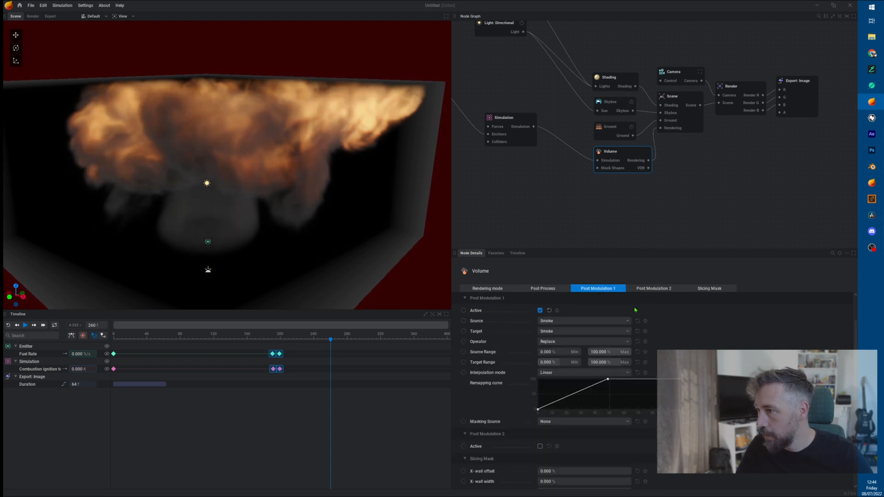
- Activate Post Modulation 2 with Temperature as source and Flames as target, and steepen its remapping curve to peak just below 60%
left_click(650, 290)
left_click(541, 311)
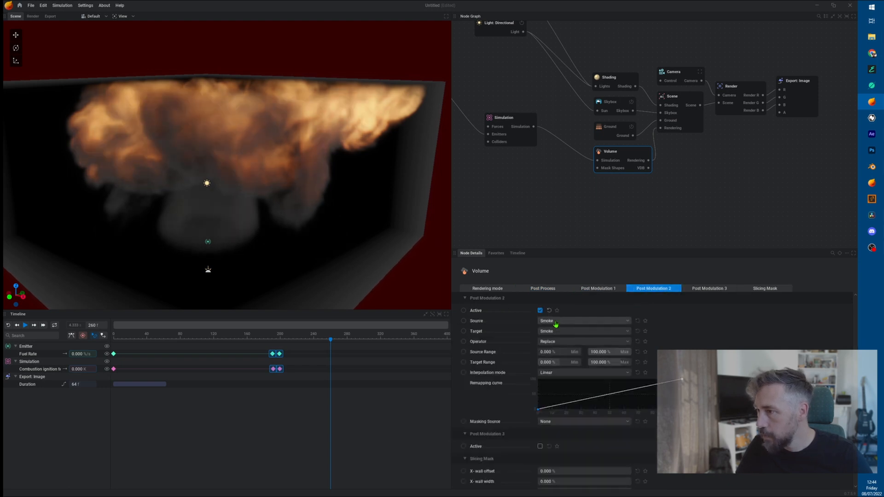
left_click(556, 321)
left_click(569, 338)
left_click(585, 332)
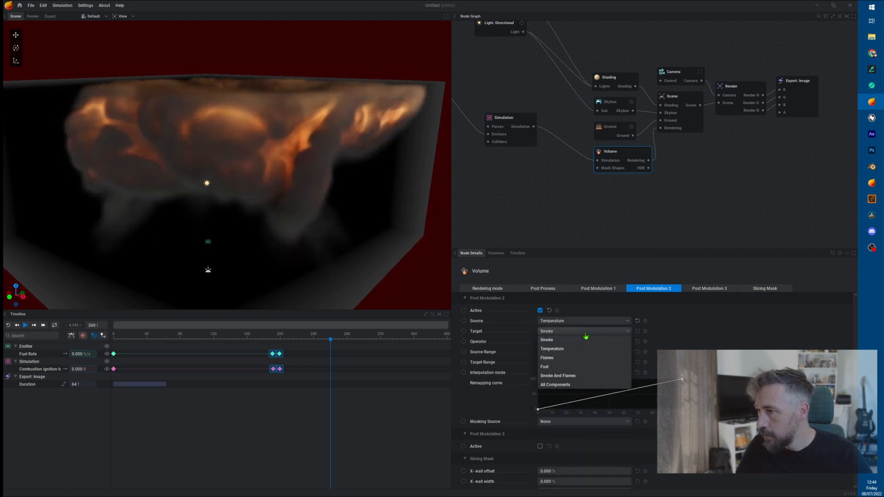
left_click(567, 357)
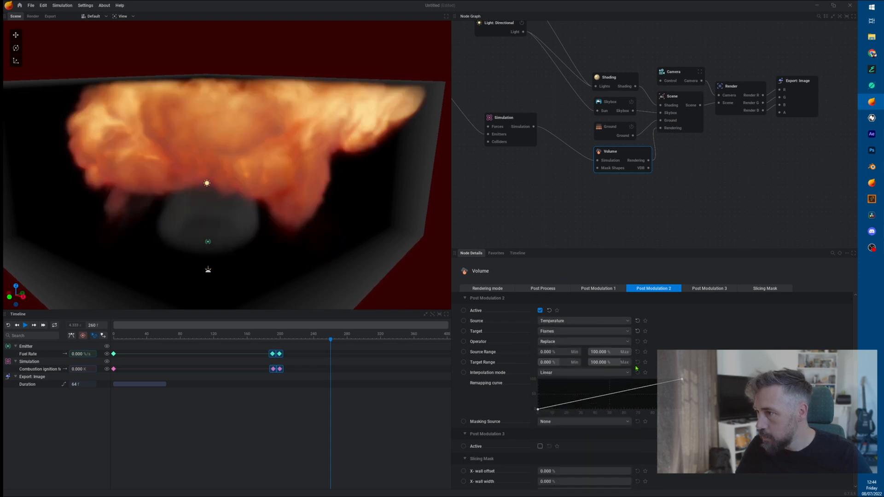
left_click_drag(674, 379, 619, 365)
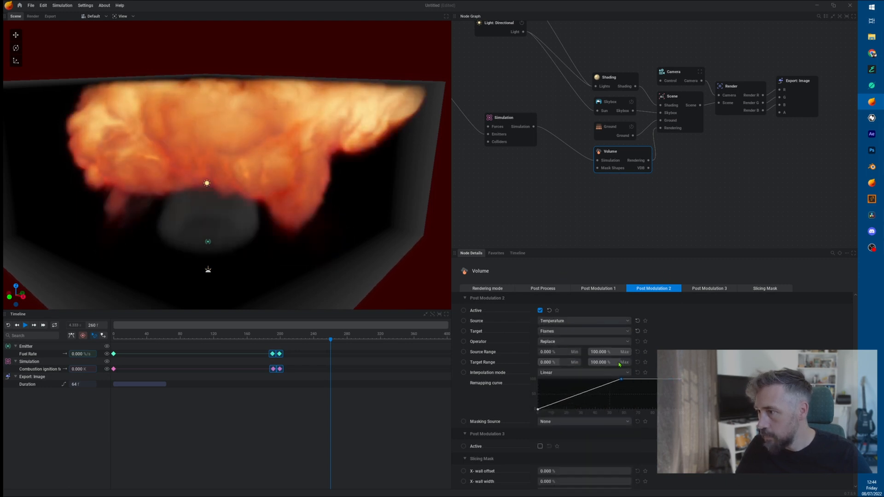
- Extend the linear remapping curves of the Volume's Post Modulation 1 and 2 to the far end of their range
left_click(605, 288)
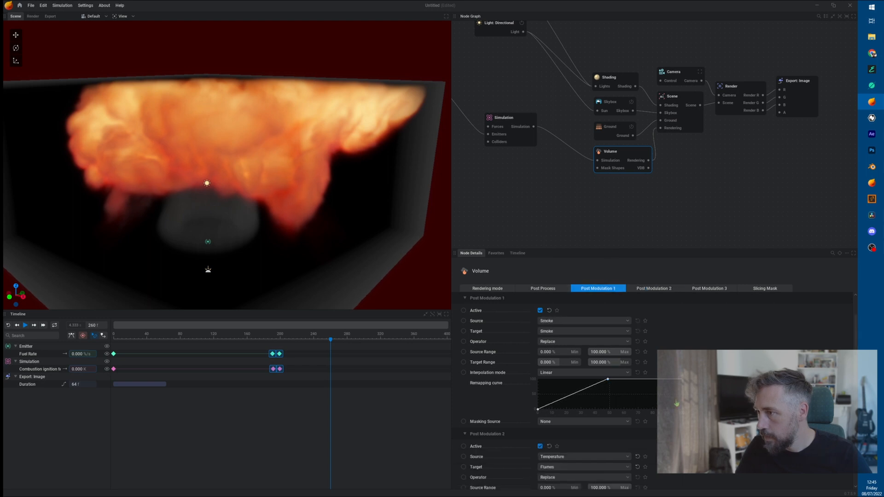
left_click_drag(608, 381, 673, 379)
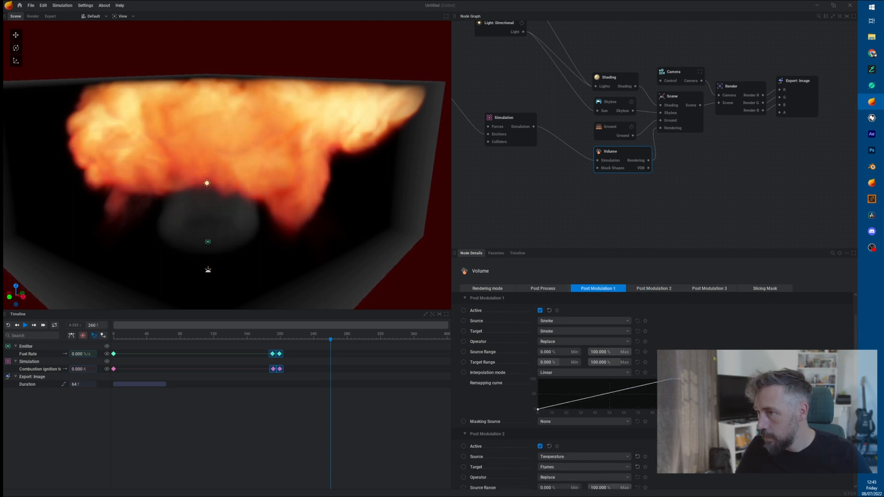
left_click(639, 289)
left_click_drag(614, 380, 682, 379)
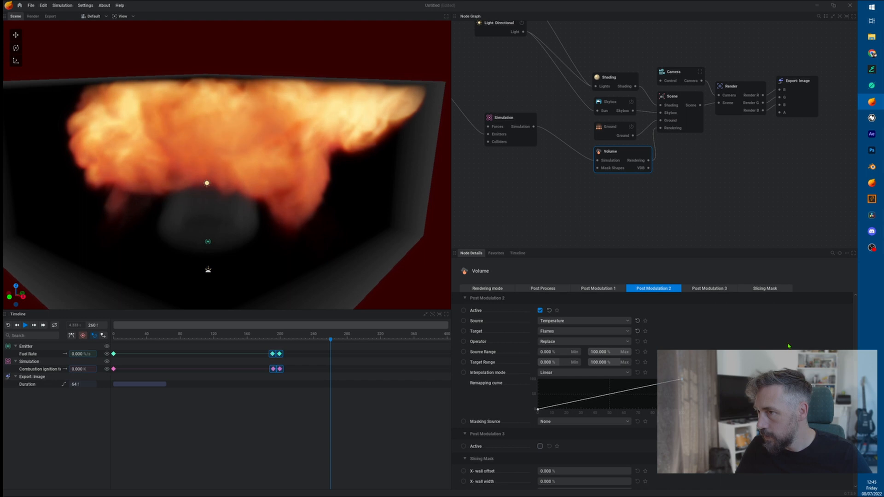
- Deactivate Post Modulation 2 and Post Modulation 1 on the Volume node
left_click(539, 312)
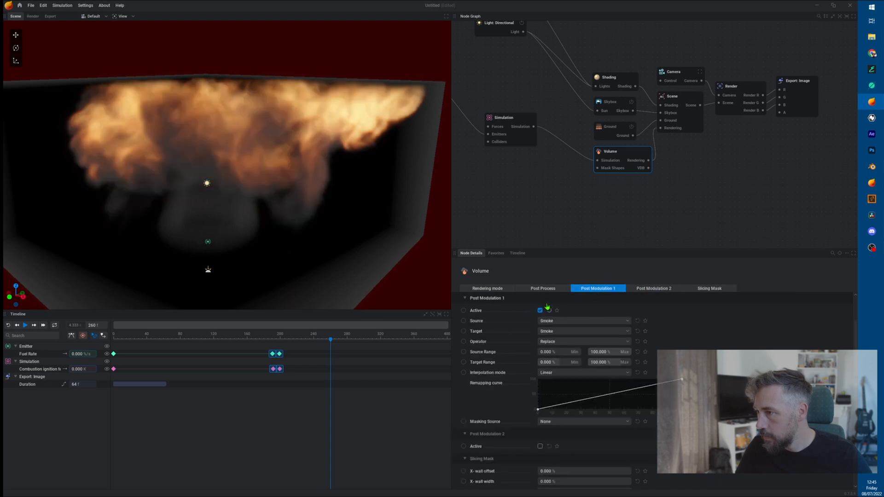
left_click(540, 310)
left_click(539, 289)
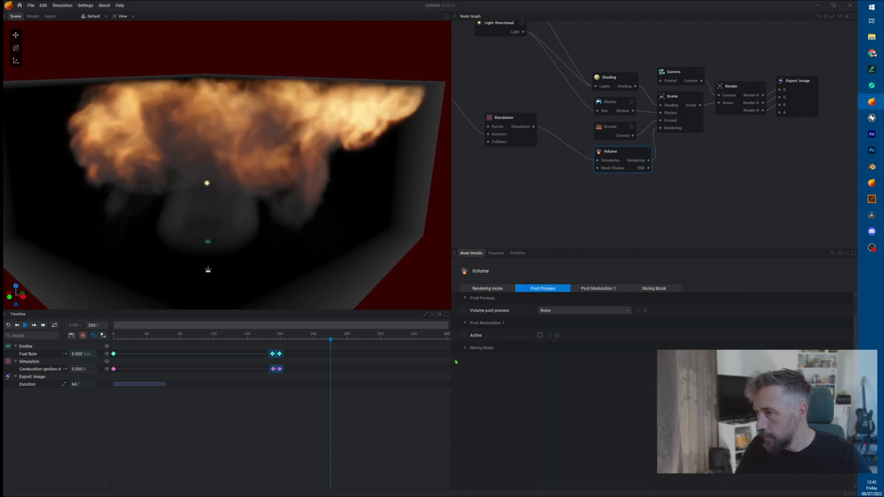
- Reset the Shading node's masking intensity to 100 % with emissive masking turned off, and replay the simulation
left_click(625, 79)
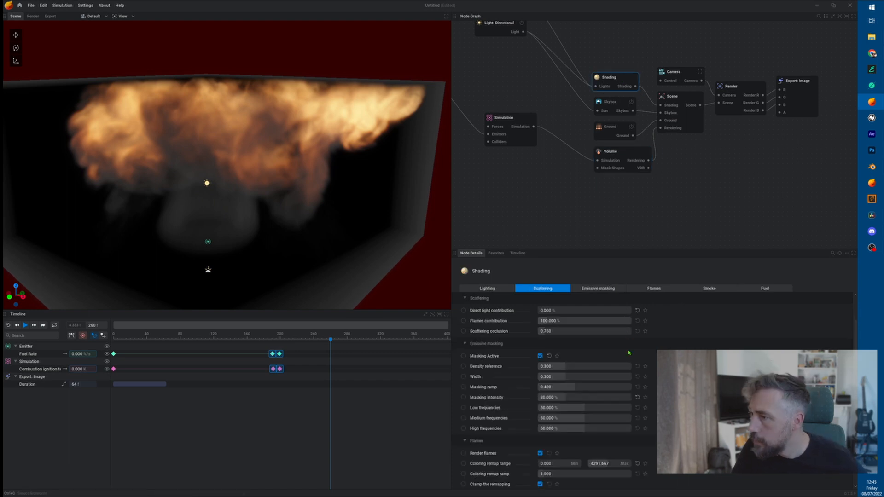
left_click(637, 399)
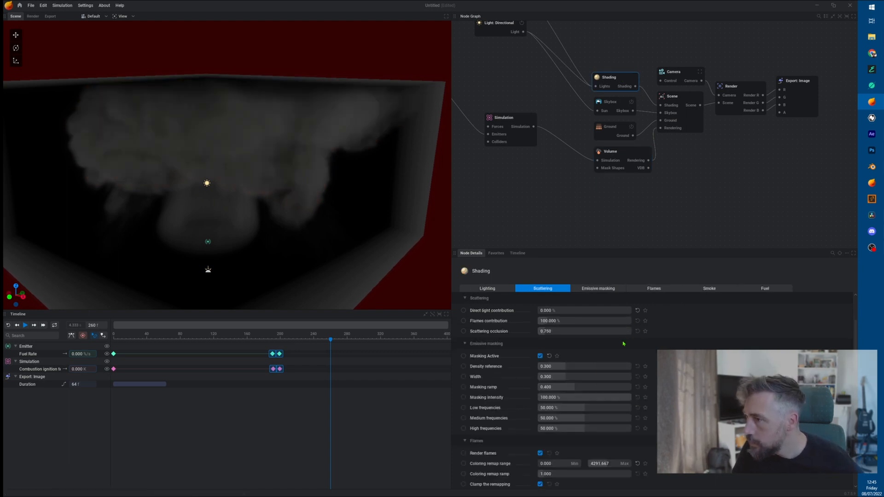
left_click(619, 288)
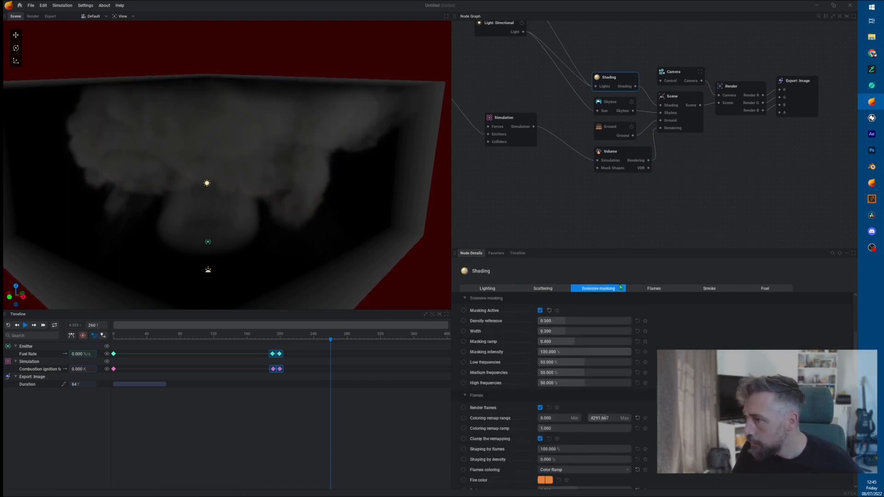
left_click(540, 311)
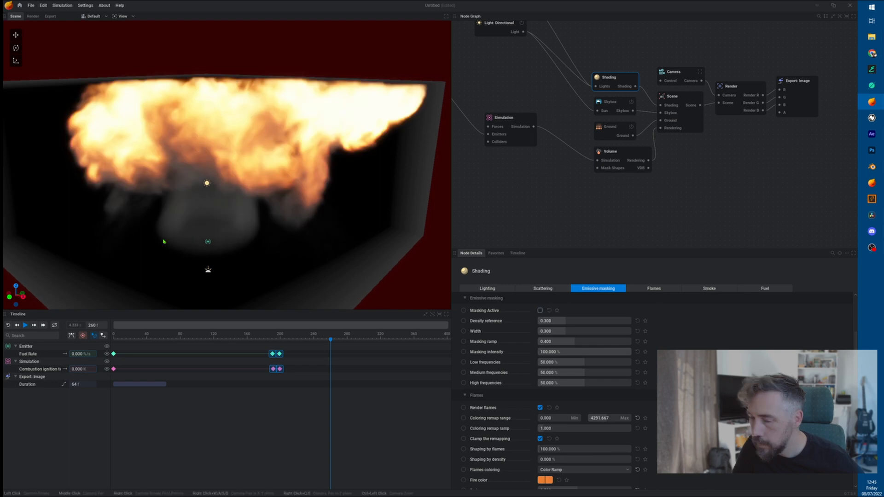
key("r")
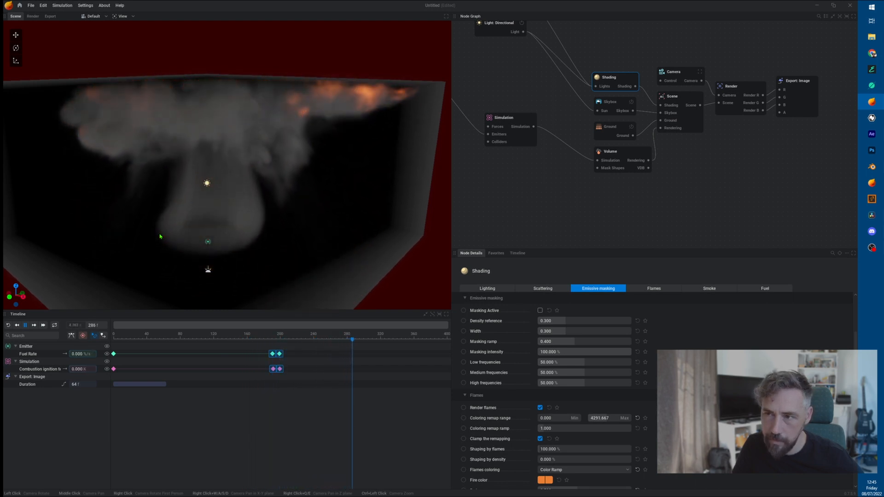
key("space")
- Set the Simulation node's Z voxel count to 256 and apply the new resolution
left_click(501, 120)
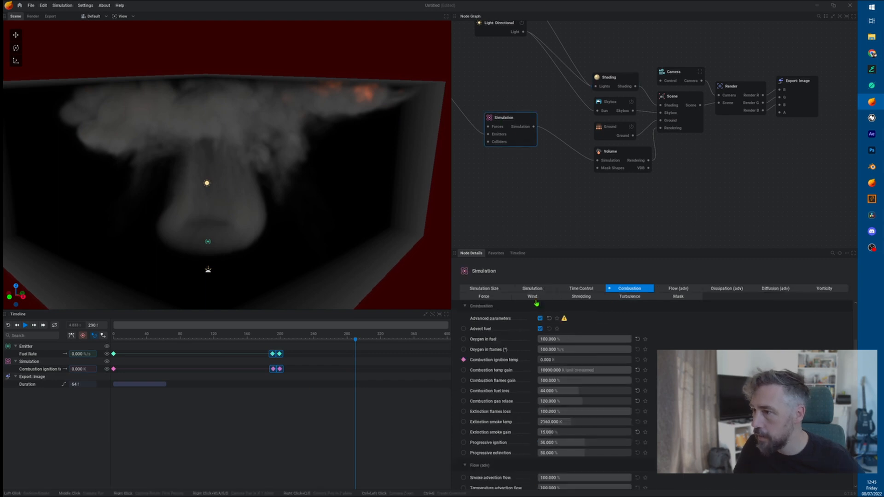
left_click(664, 330)
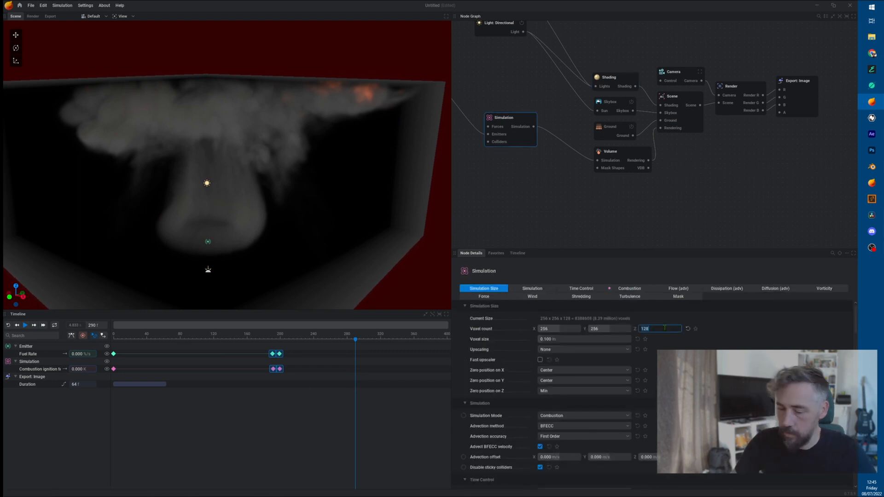
type("256")
key("Return")
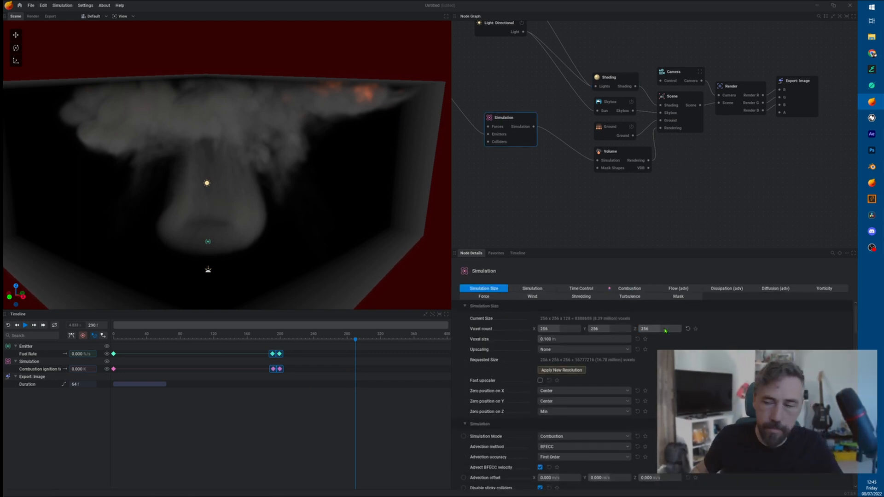
left_click(579, 373)
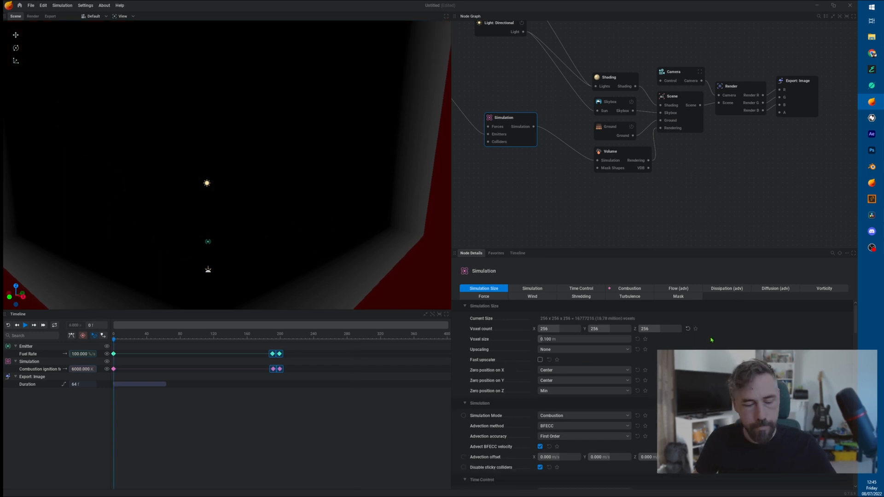
- Examine the explosion from several angles in the taller simulation box and check the Volume node's slicing mask settings
scroll(308, 159, "down", 3)
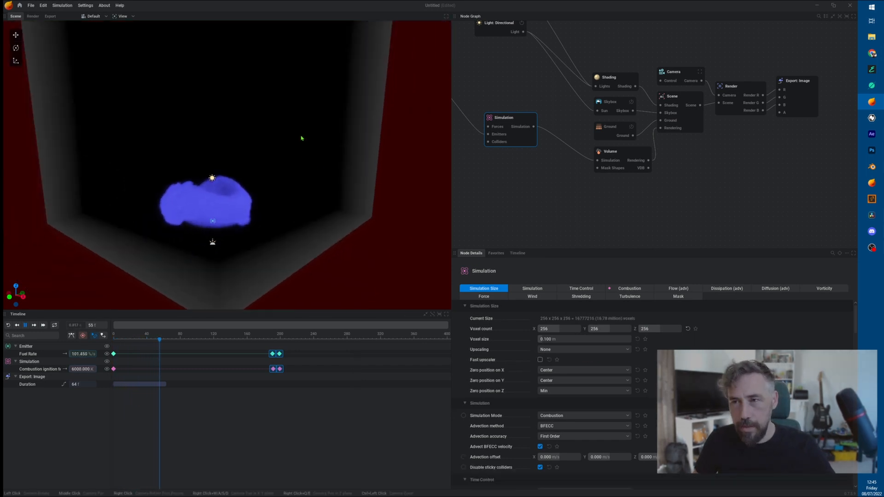
mouse_move(302, 138)
middle_mouse_down()
mouse_move(306, 178)
mouse_move(310, 152)
middle_mouse_up()
left_click_drag(310, 152, 327, 170)
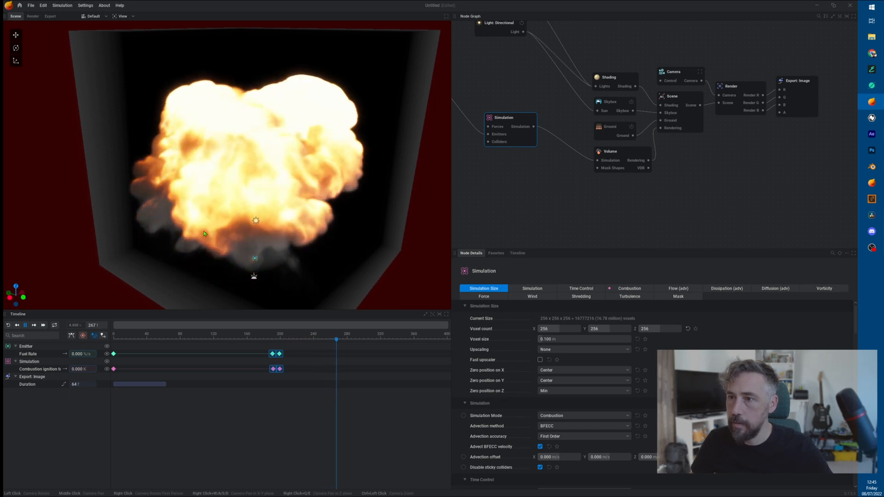
left_click_drag(327, 169, 111, 150)
left_click_drag(184, 240, 202, 234)
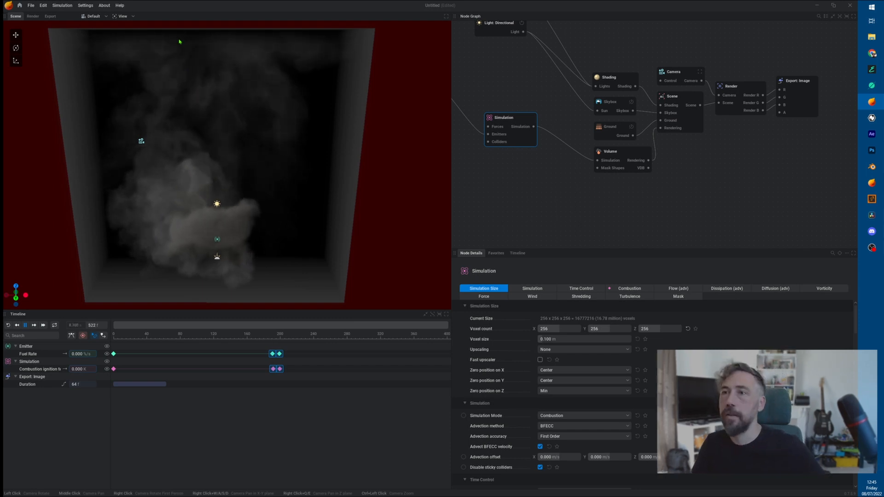
left_click(620, 153)
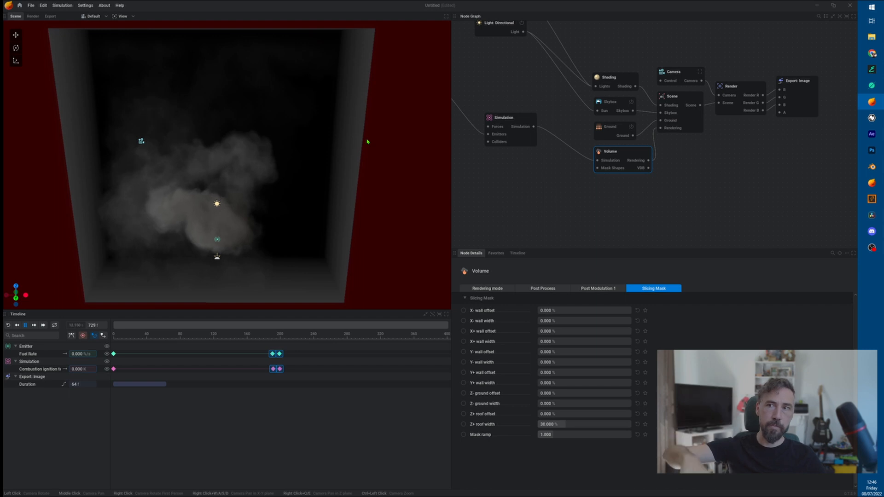
- Restart the simulation and disconnect the repositioned Force: Noise node from the Emitter
key("r")
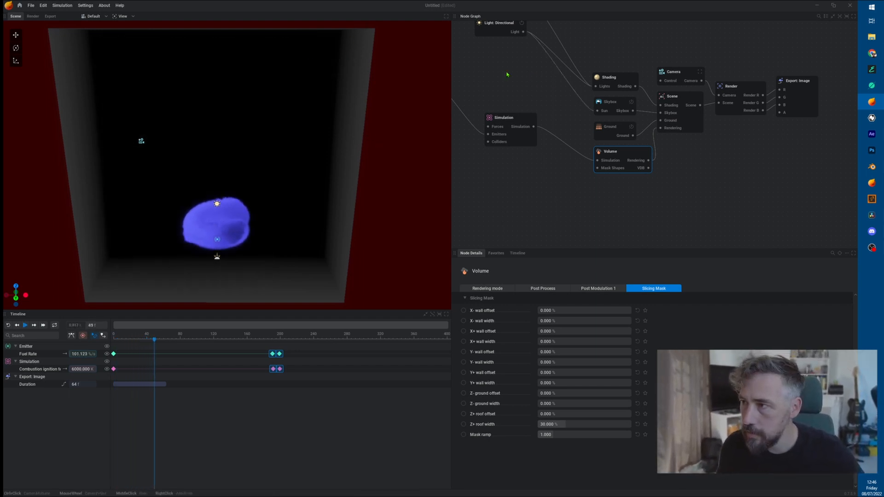
middle_click_drag(510, 66, 661, 89)
middle_click_drag(546, 65, 603, 61)
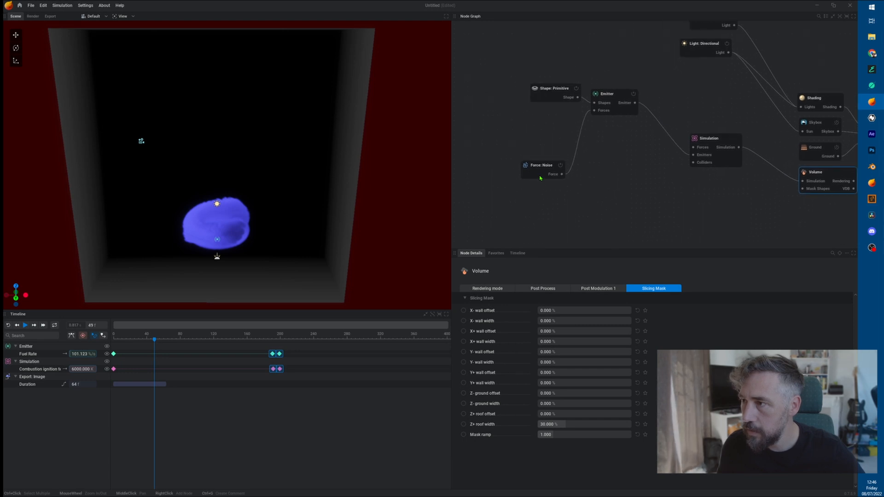
left_click_drag(540, 178, 519, 135)
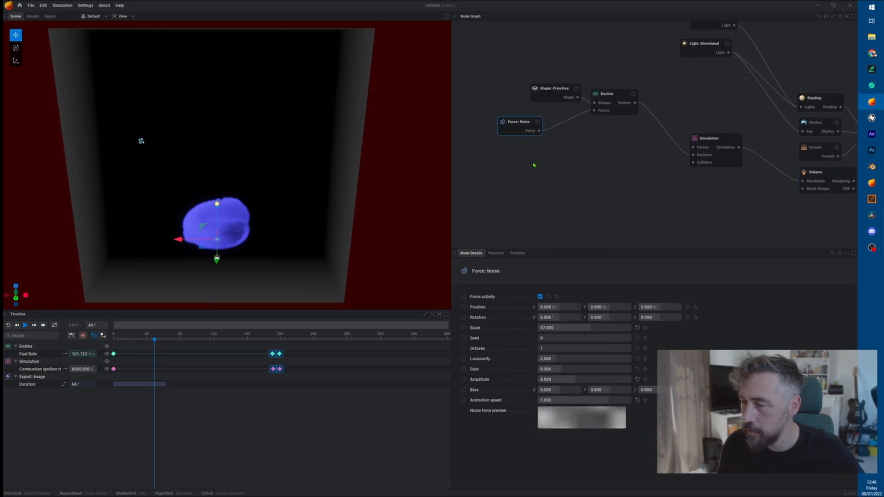
left_click(557, 127)
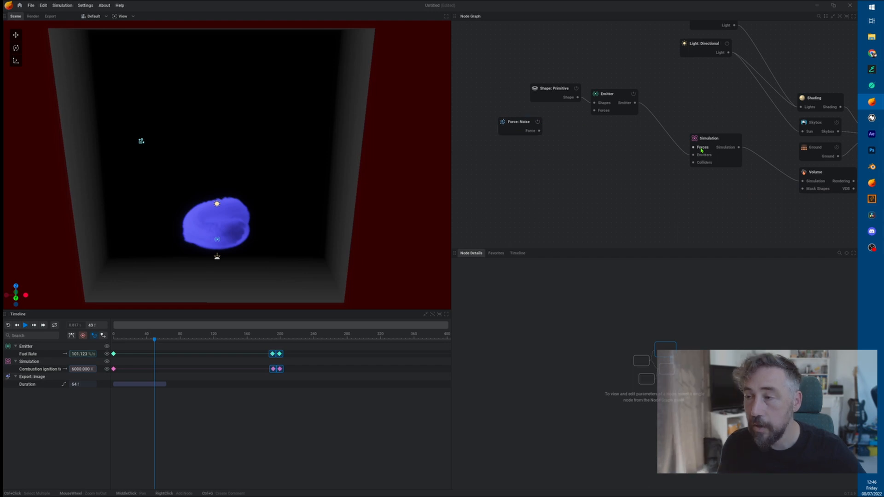
- Add a Force: Noise node to the Simulation's Forces input with a scale of 16 and an amplitude of 0.1
left_click_drag(701, 150, 644, 54)
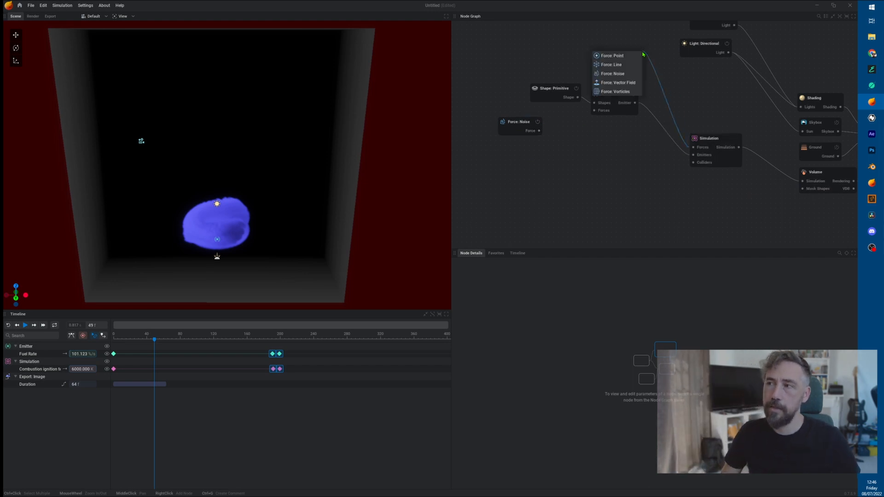
left_click(612, 73)
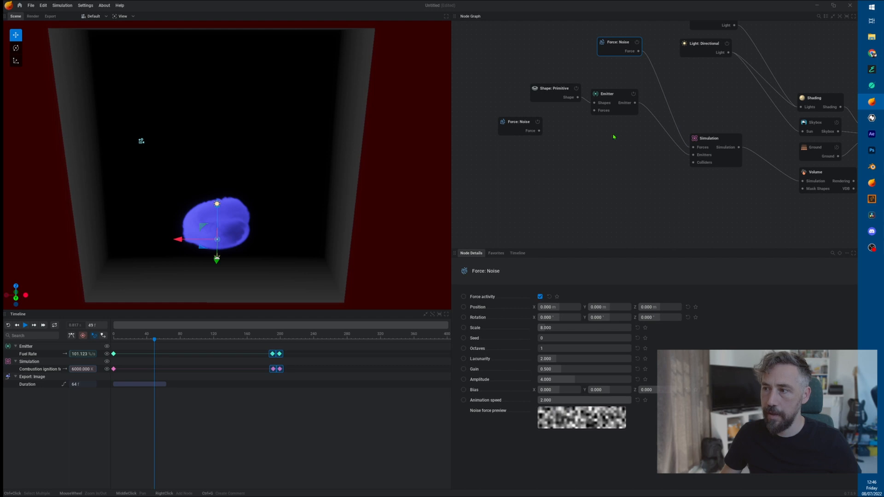
left_click(572, 327)
type("16")
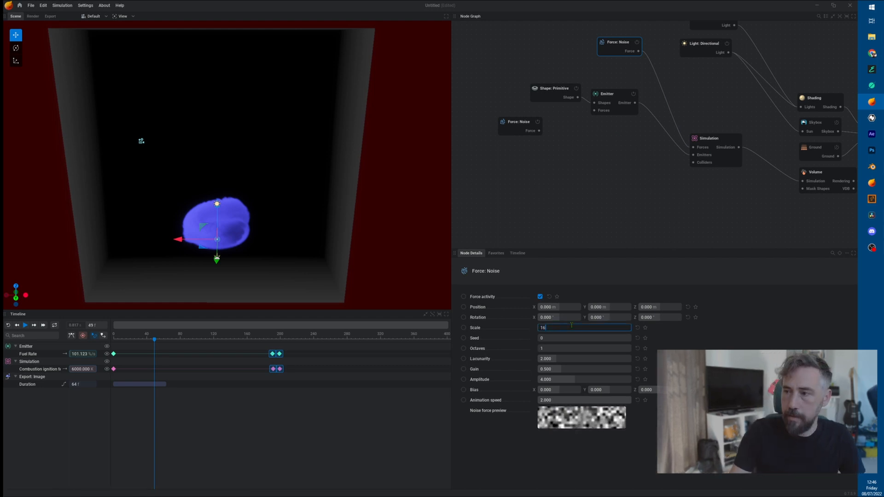
key("Return")
left_click(576, 378)
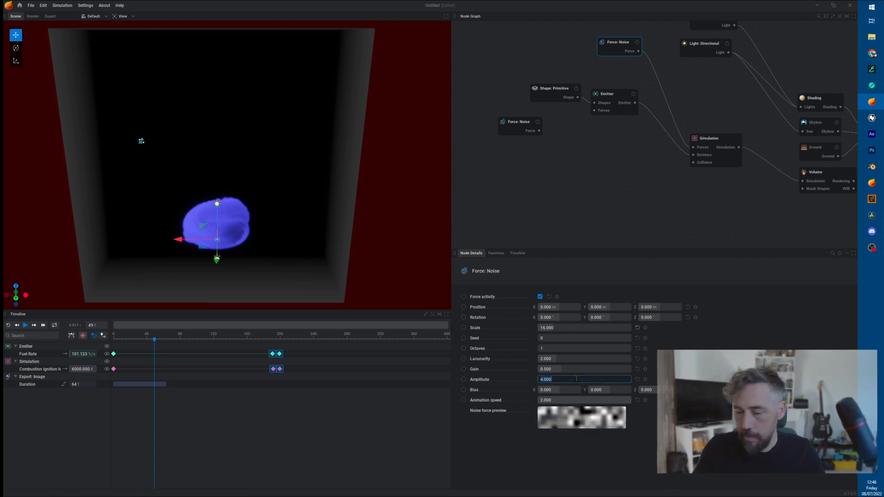
type("0.1")
key("Return")
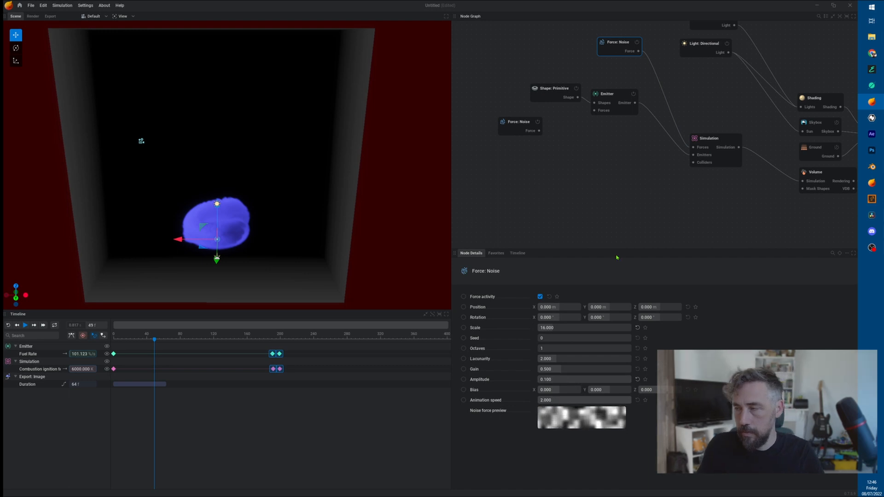
- Add a Force: Line node to the Emitter's Forces input with a push strength of 1
left_click(519, 122)
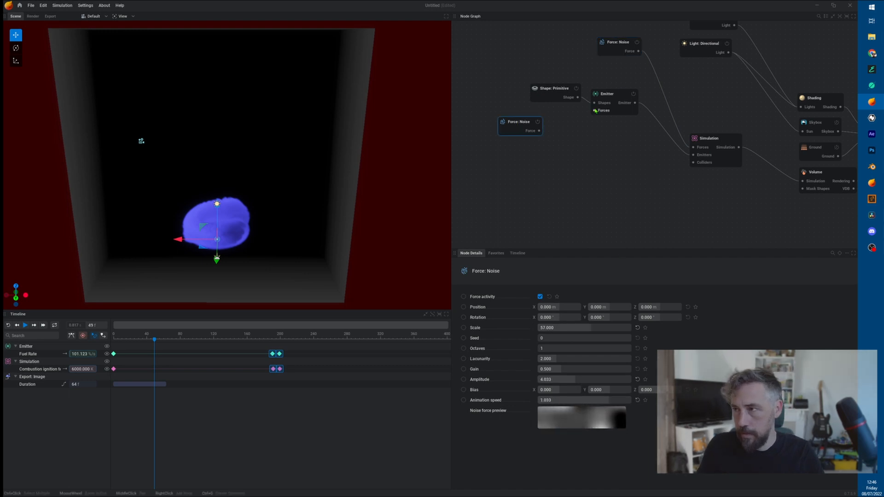
left_click_drag(596, 111, 576, 180)
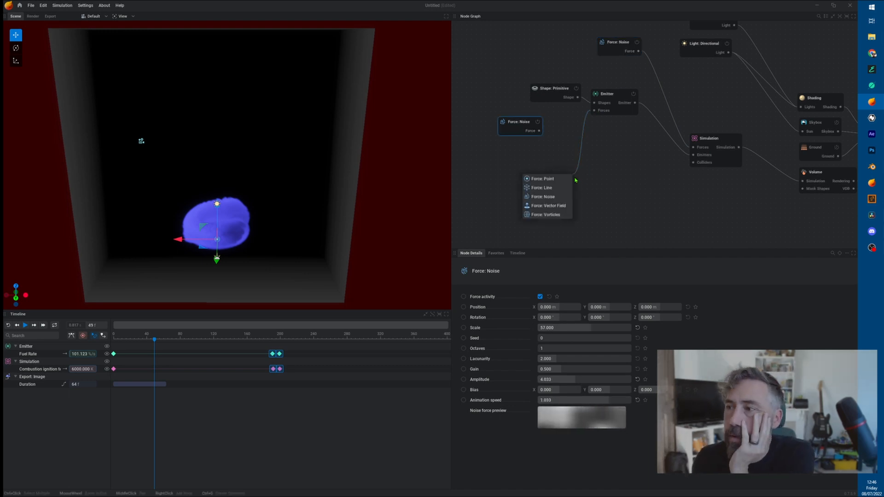
left_click(558, 187)
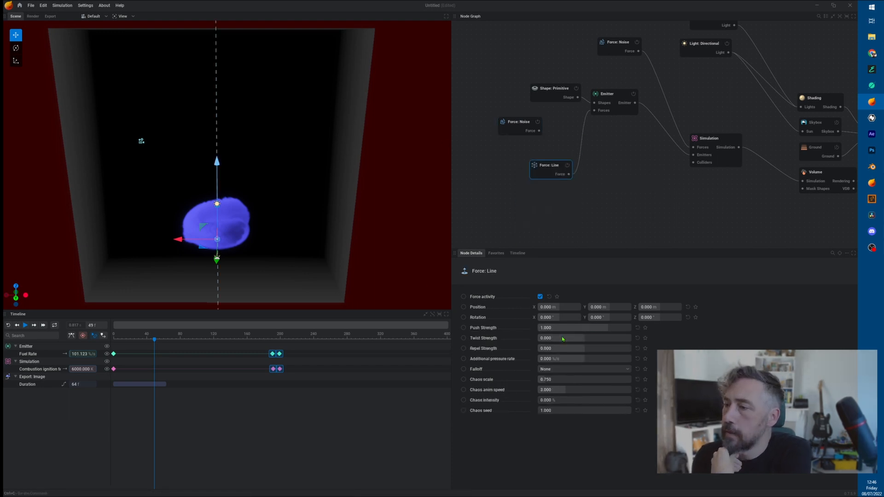
double_click(616, 329)
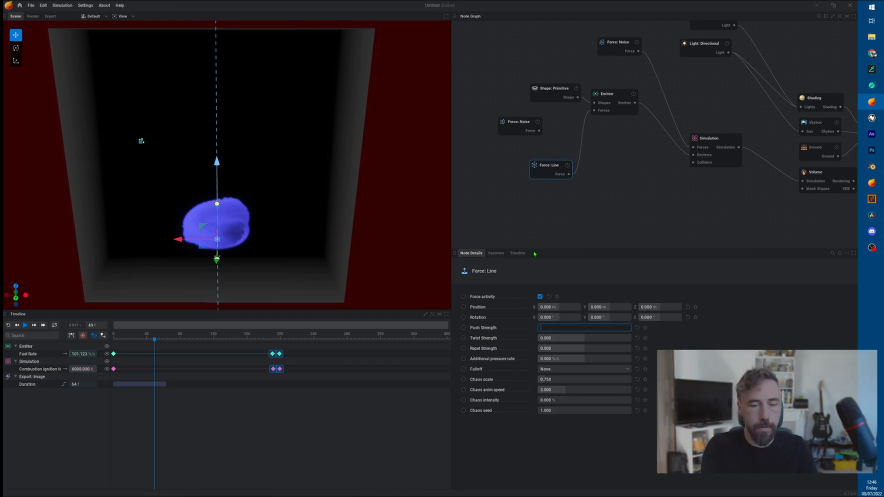
type("1")
key("Return")
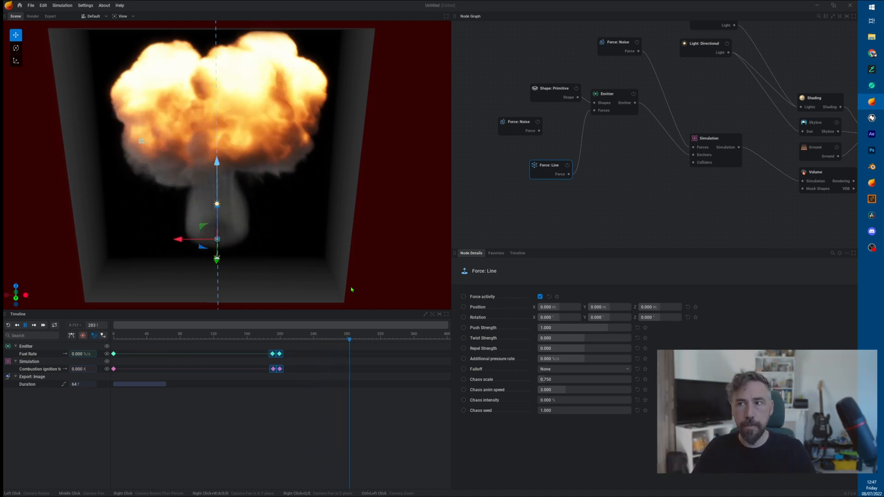
- Try a push strength of -5 on the line force and reset it to the default of 1
left_click(594, 327)
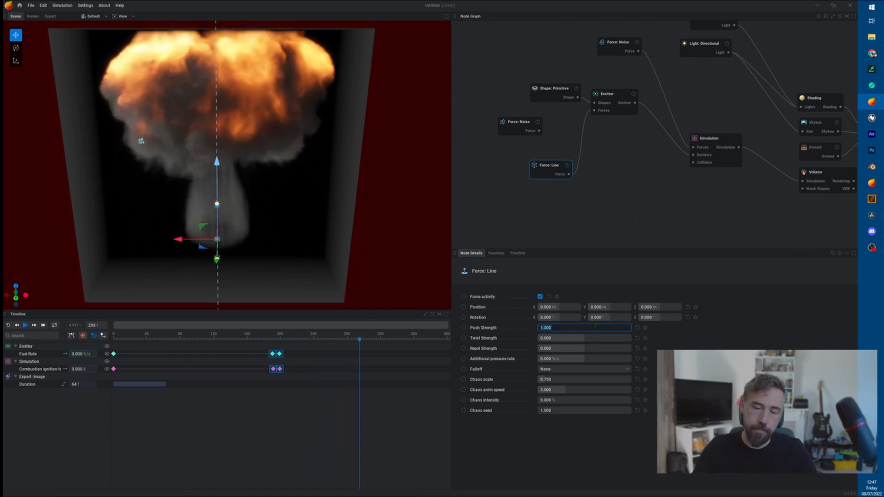
key("Return")
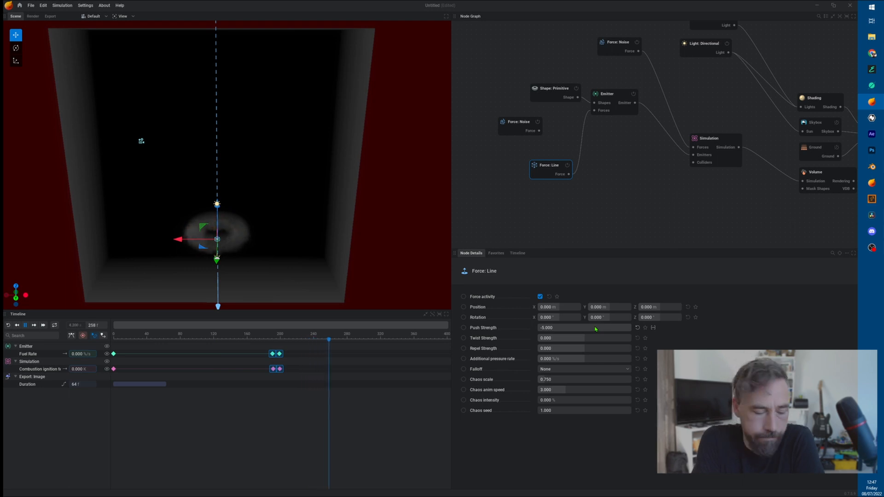
left_click(596, 329)
left_click(637, 328)
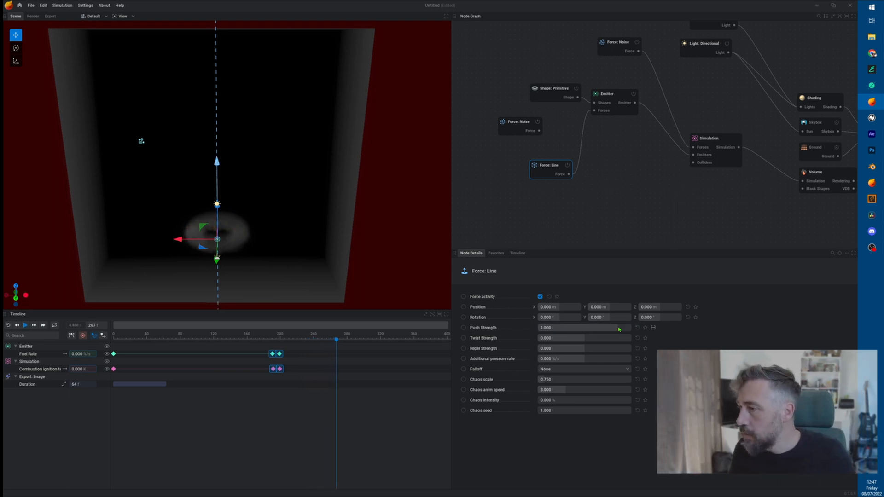
- Set the line force's push strength to 0 and its twist strength to 2, and run the simulation as a test
left_click(600, 328)
type("0")
key("Return")
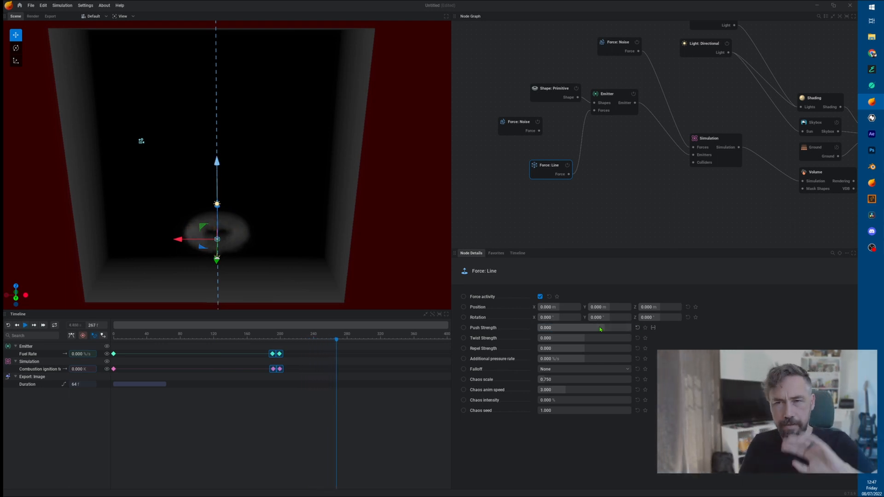
left_click(564, 341)
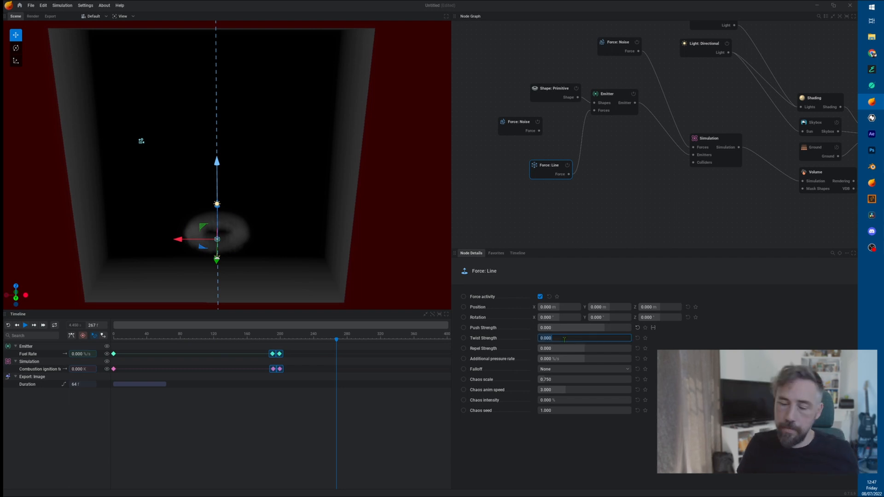
type("2")
key("Return")
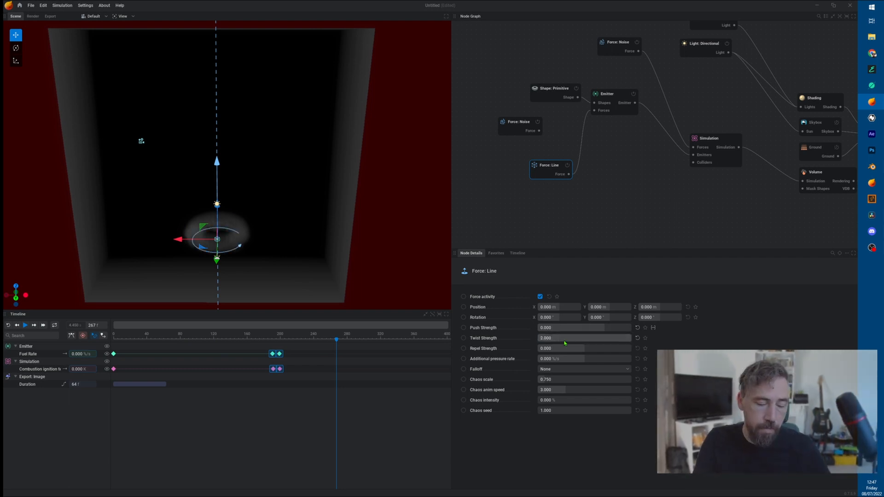
key("space")
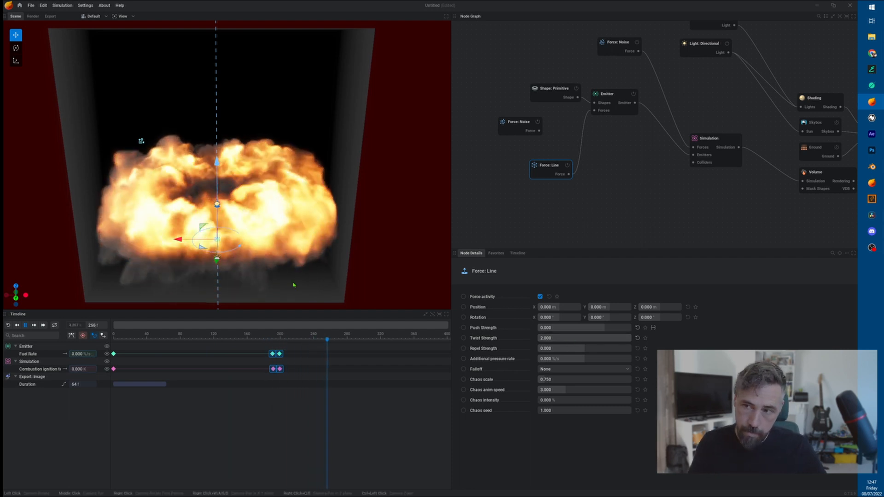
key("space")
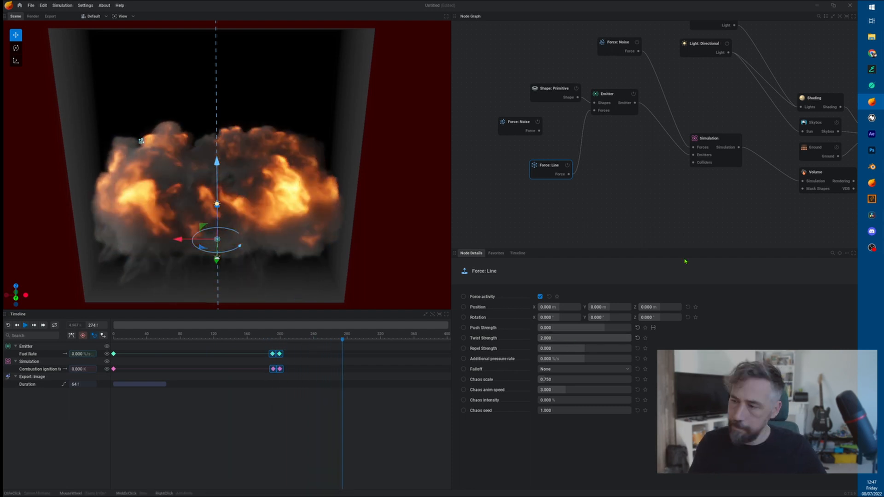
- Set the line force's twist strength to 1, its Y rotation to 45° and its repel strength to about -0.213
left_click(592, 341)
type("1")
key("Return")
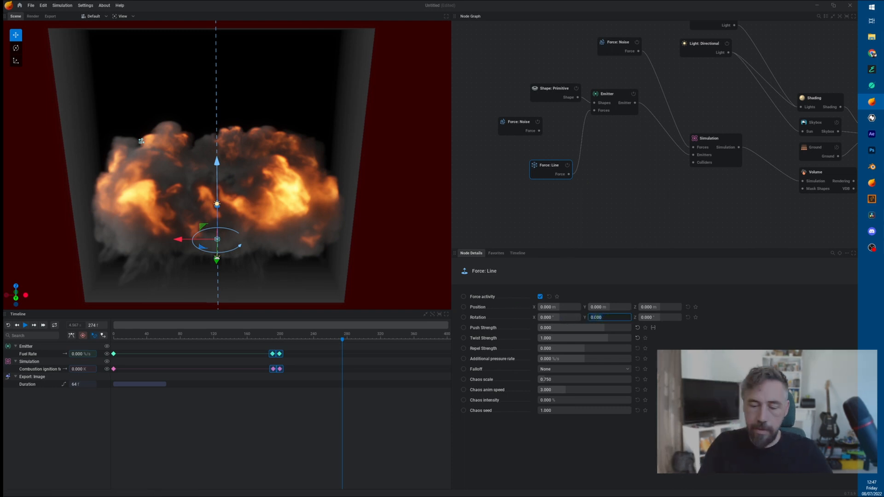
type("45")
key("Return")
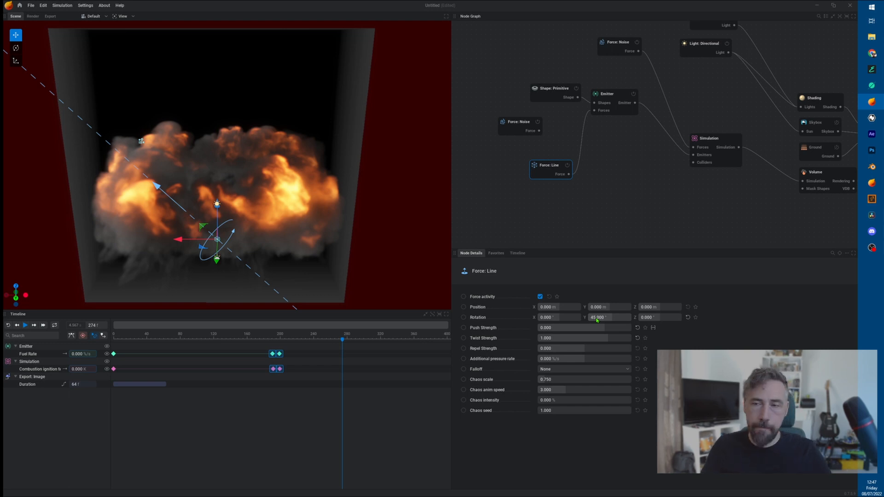
- Rerun the simulation, examine the explosion from several angles and check the Simulation node's Force settings
key("r")
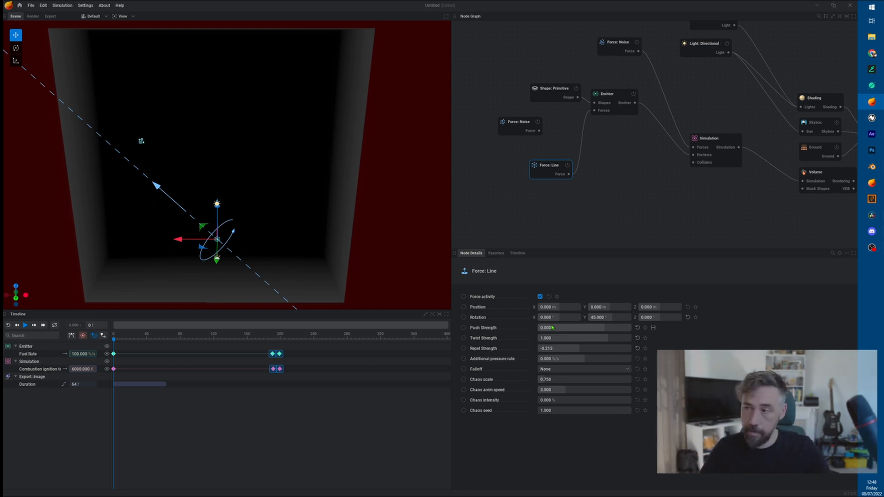
key("space")
left_click_drag(346, 250, 604, 210)
left_click_drag(240, 253, 350, 259)
key("space")
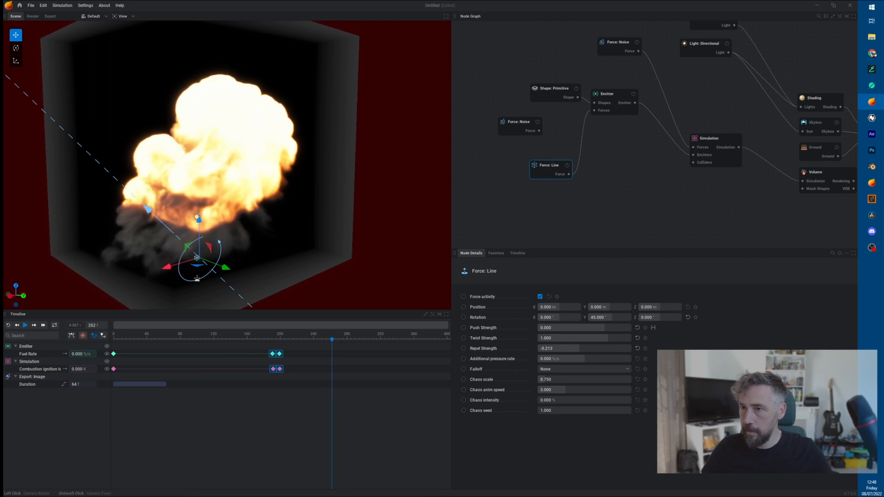
left_click_drag(258, 221, 223, 212)
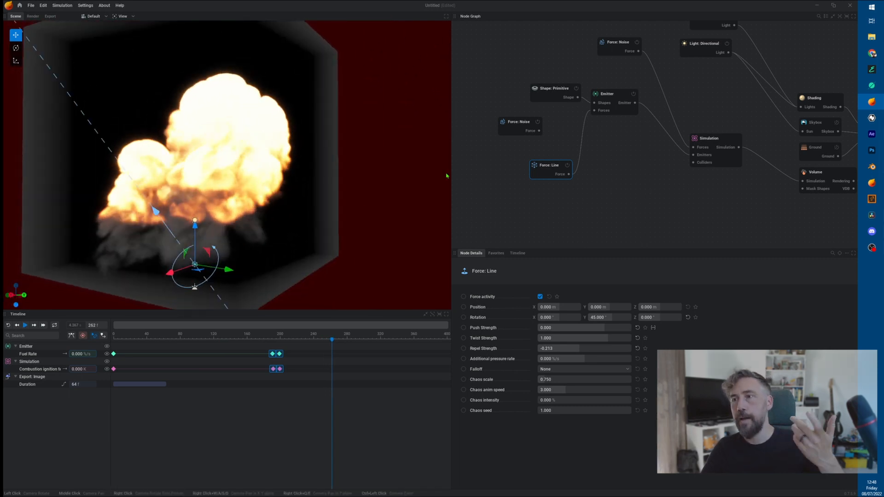
left_click(709, 138)
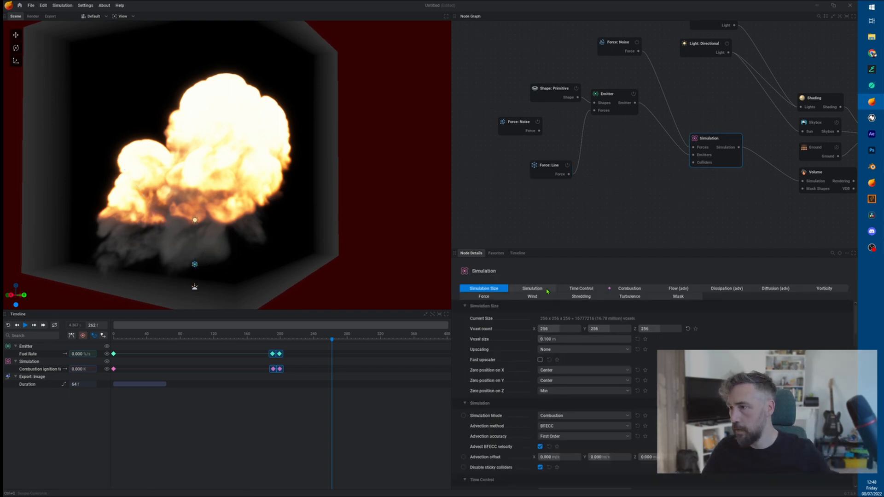
left_click(484, 297)
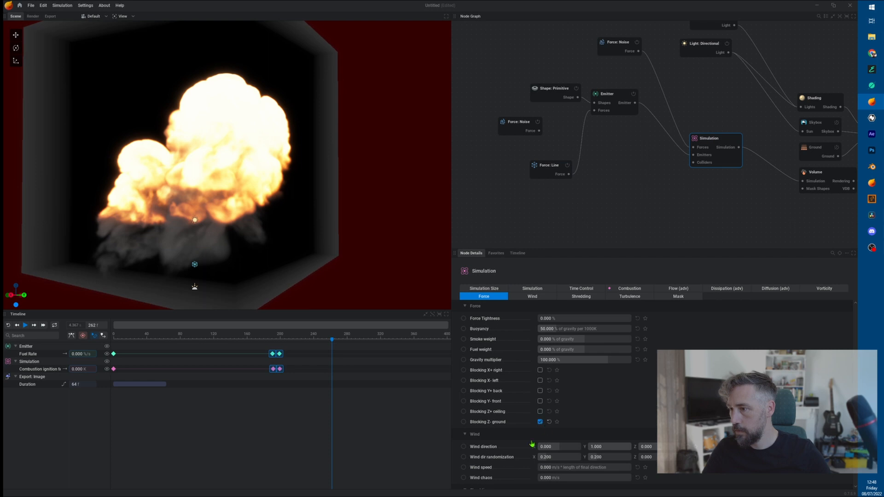
key("r")
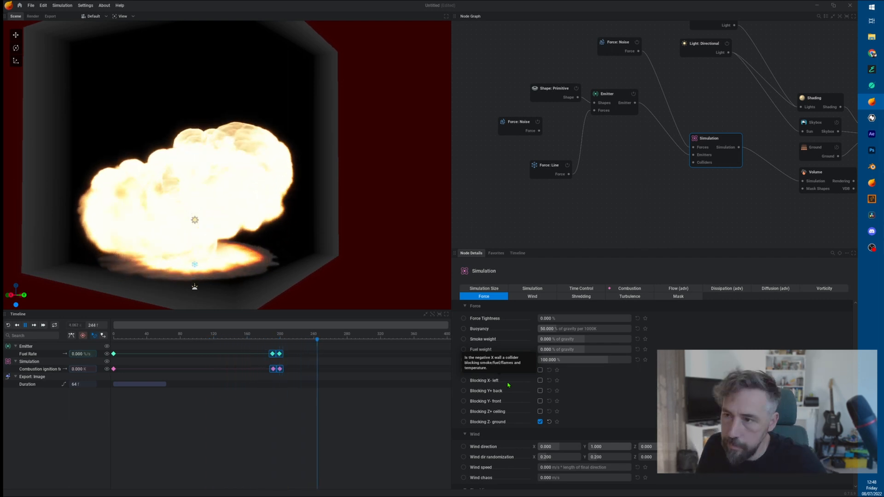
key("space")
mouse_move(237, 228)
left_mouse_down()
mouse_move(138, 226)
mouse_move(240, 232)
left_mouse_up()
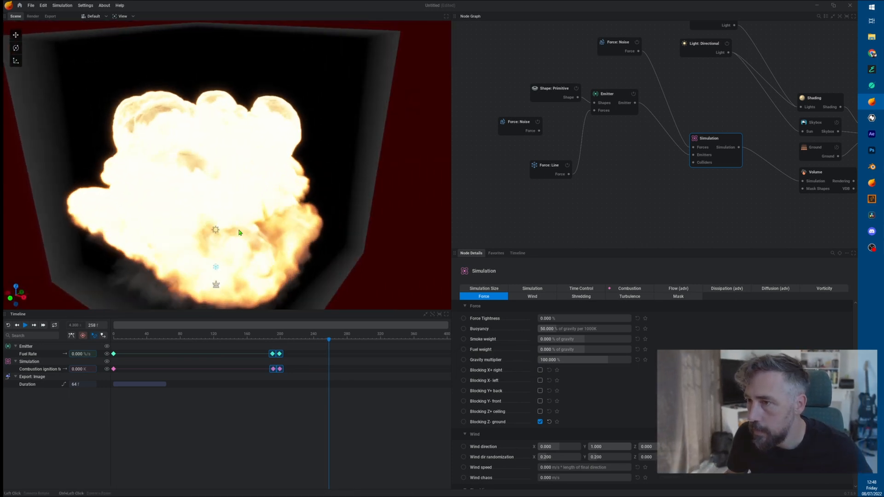
- Set the amplitude of the Force: Noise node connected to the Simulation to 0.5 and rerun the simulation
left_click(619, 46)
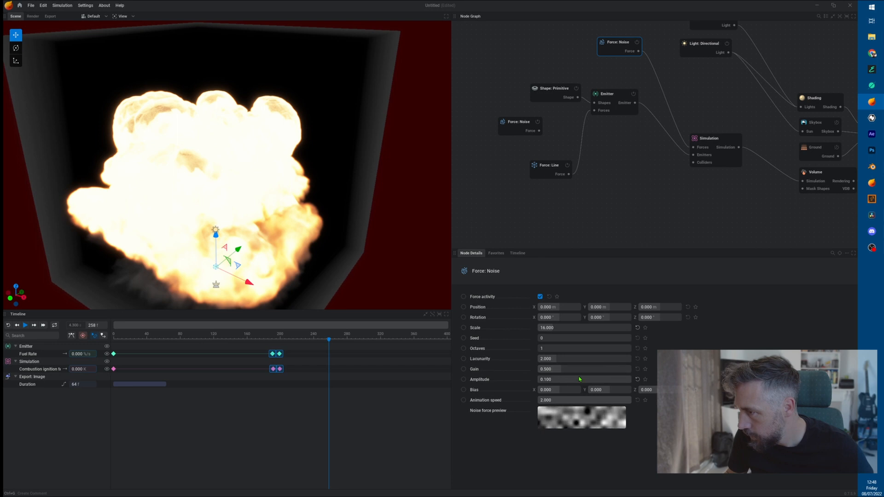
type("0.5")
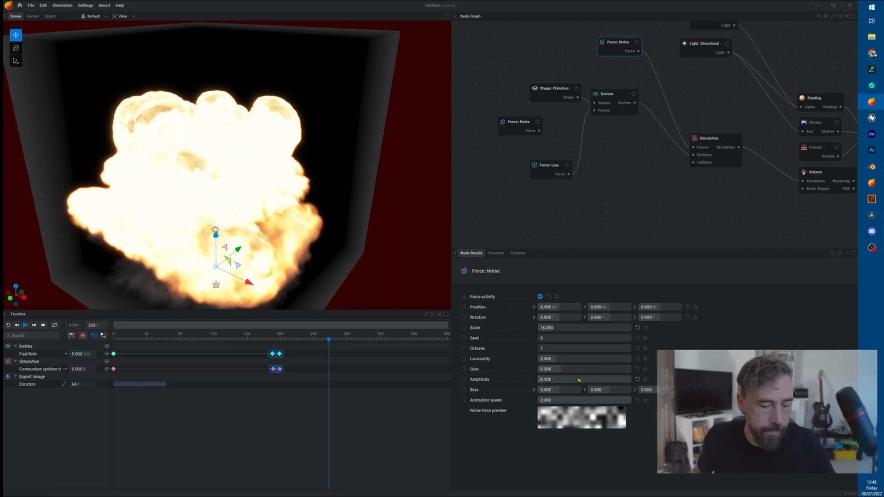
key("Return")
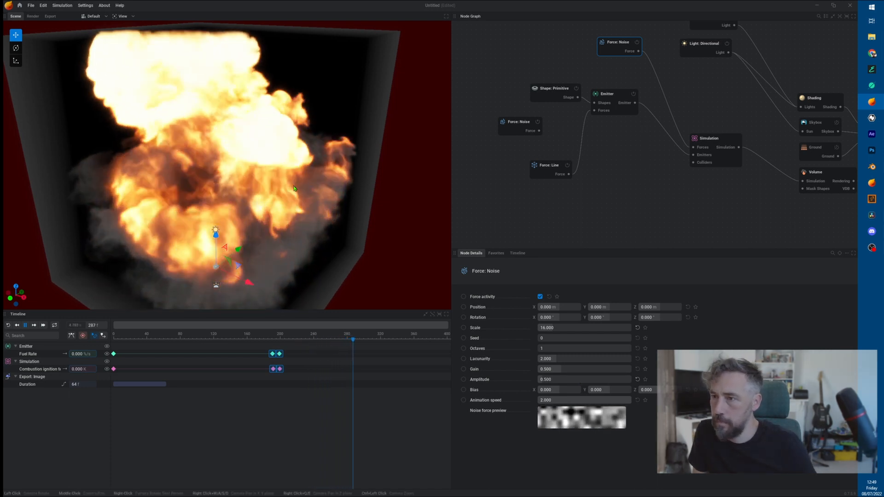
key("space")
left_click_drag(294, 188, 243, 176)
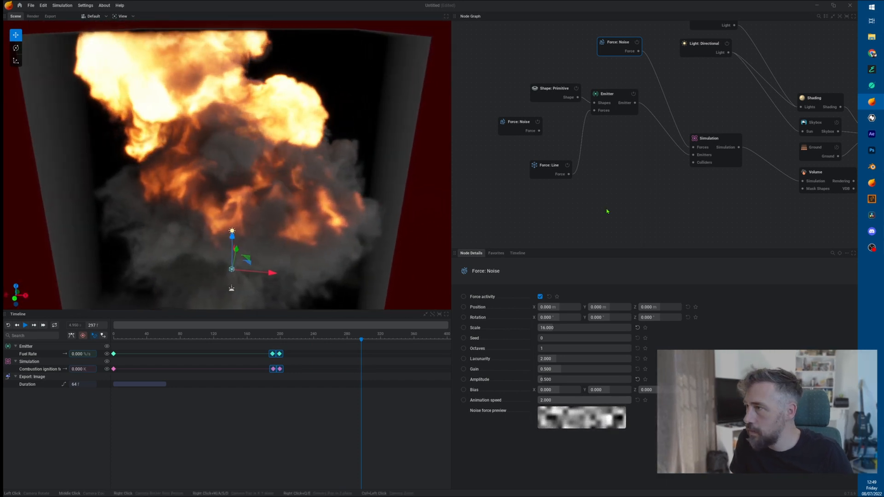
- Raise the smoke density scale in the Shading node's Smoke settings to 300%
left_click(812, 98)
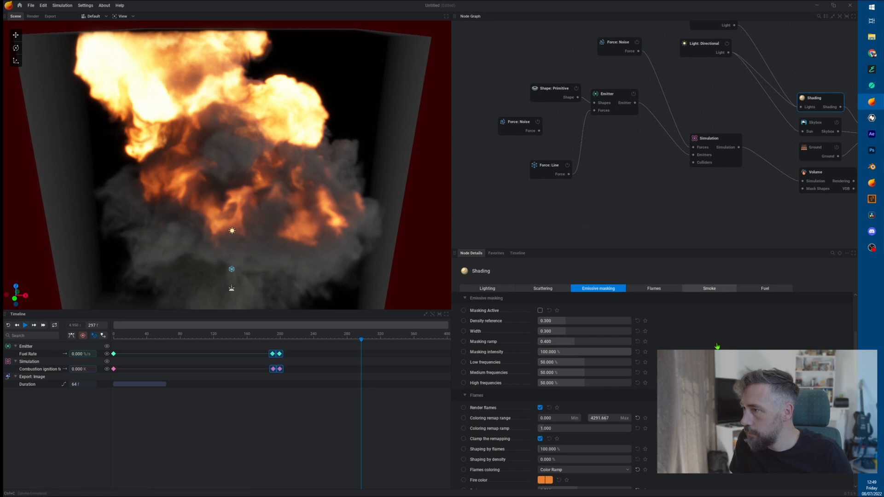
scroll(559, 394, "down", 5)
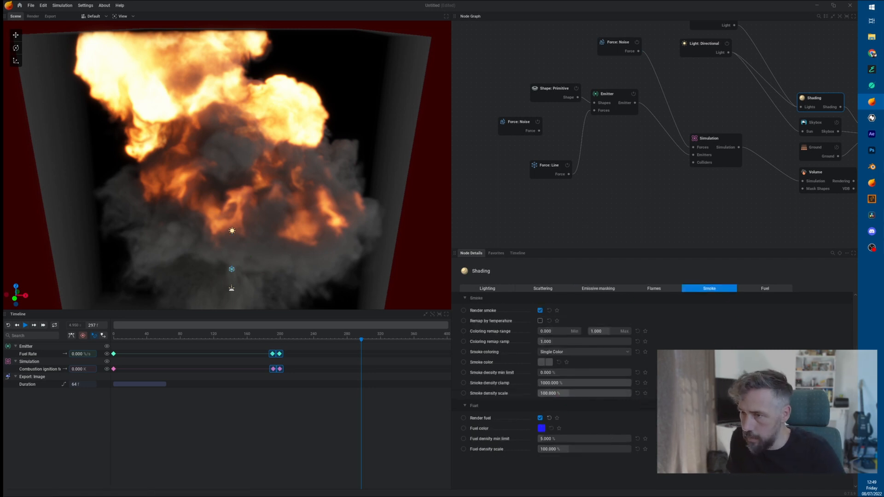
left_click_drag(569, 394, 631, 393)
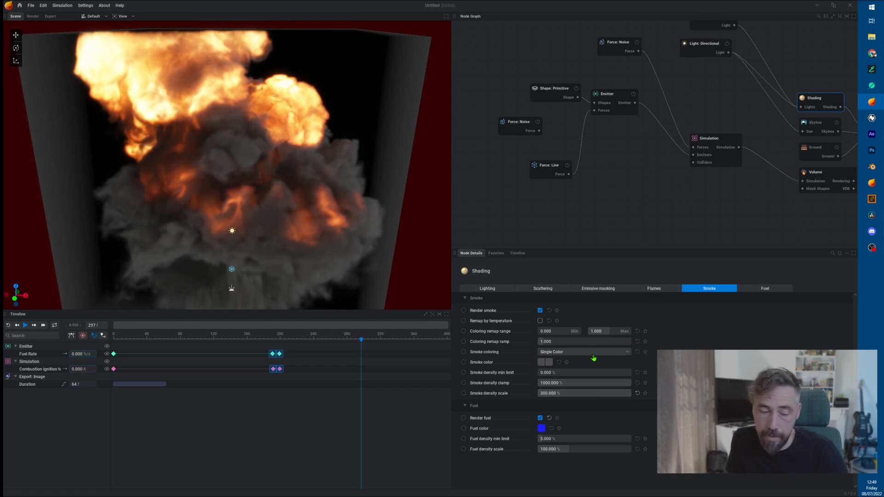
- Replay the simulation and examine the smoke cloud's shape and dissipation from several angles
key("r")
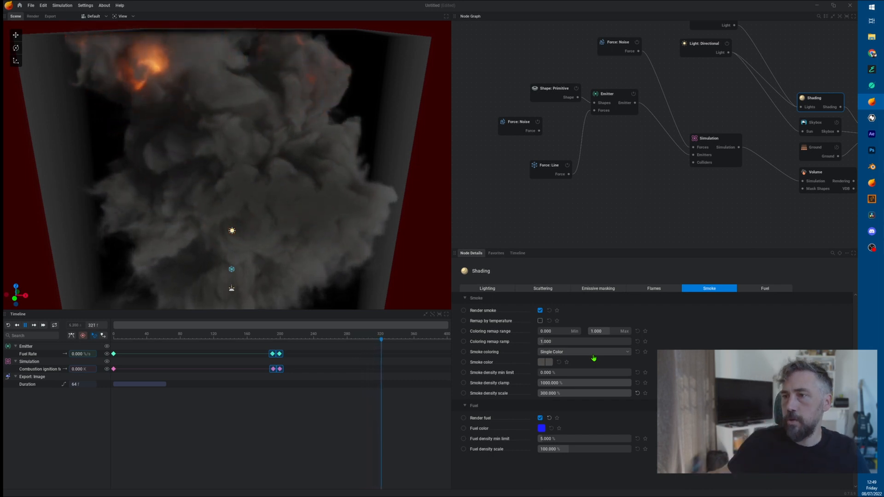
key("space")
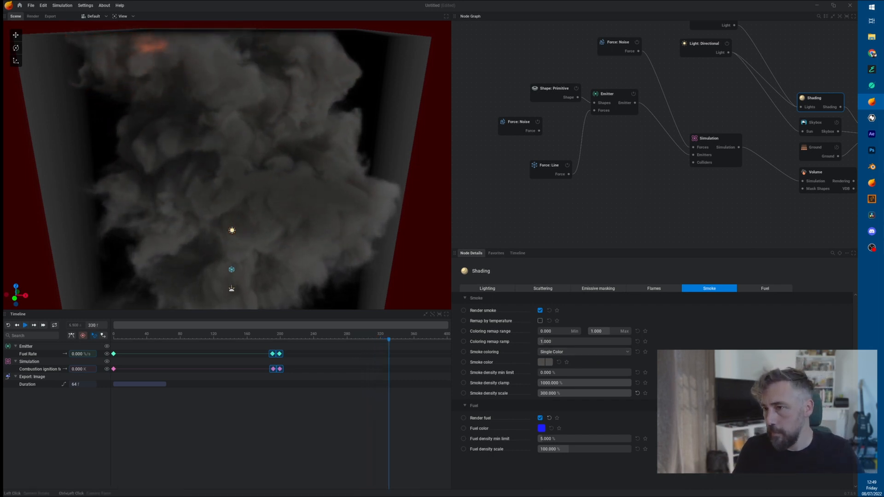
left_click_drag(193, 156, 383, 150)
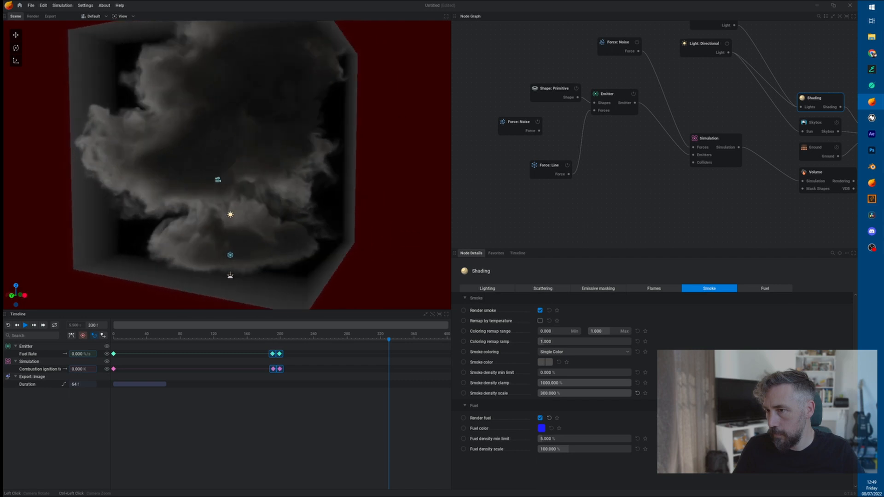
left_click_drag(249, 269, 156, 272)
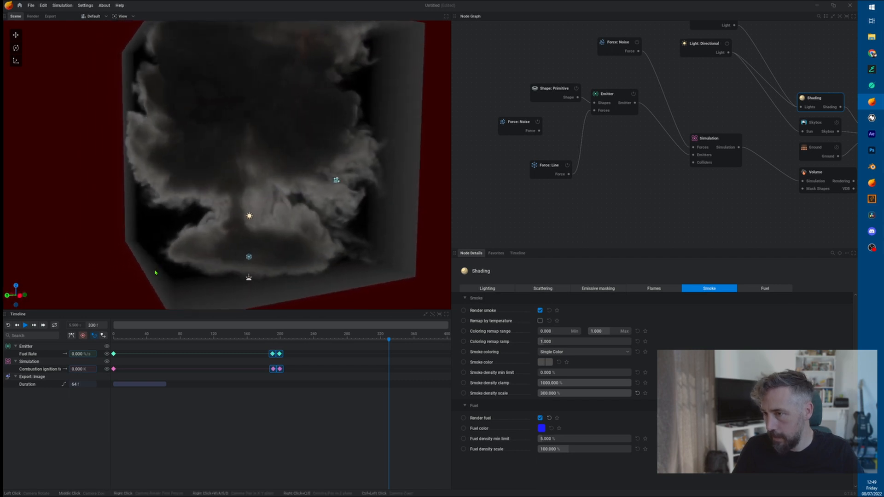
key("space")
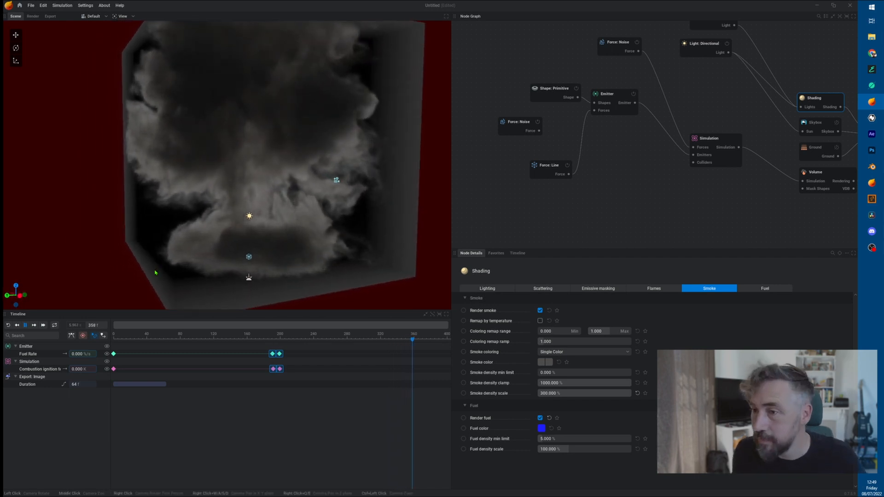
left_click_drag(276, 207, 213, 257)
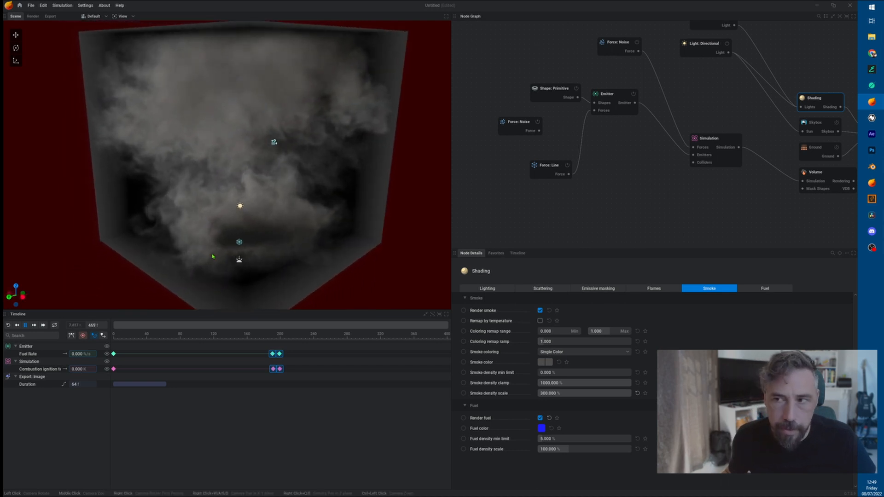
key("r")
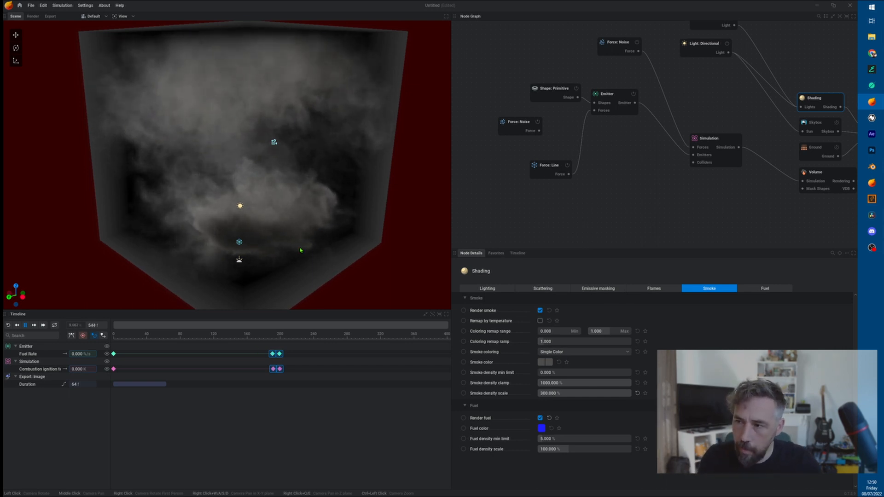
- Reset the simulation, add a Collider node to the Simulation's Colliders input and place it below the Emitter
key("r")
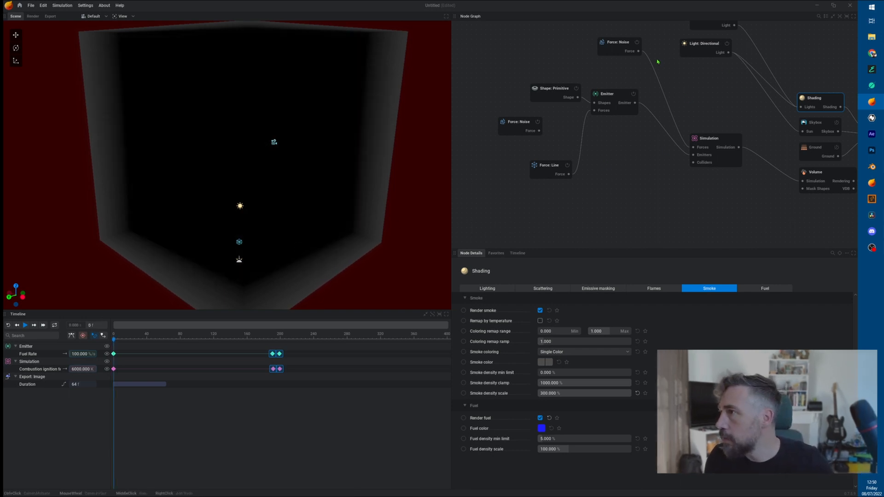
middle_click_drag(663, 90, 669, 121)
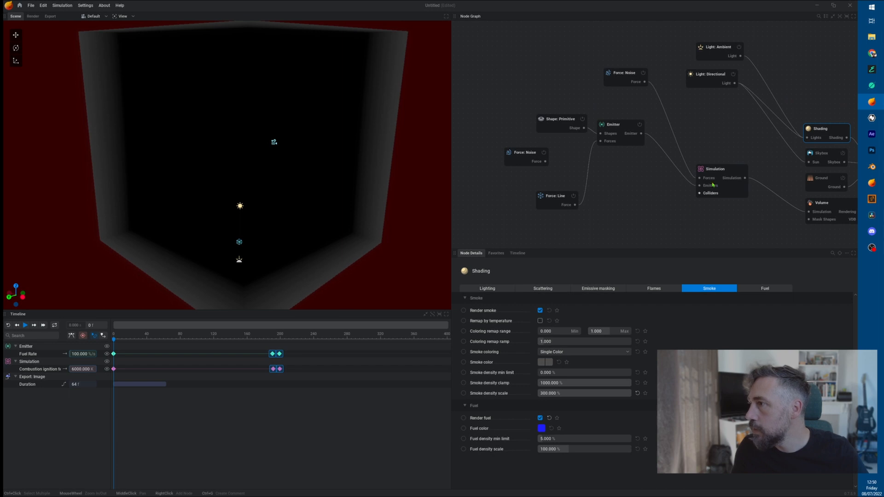
left_click_drag(690, 229, 681, 231)
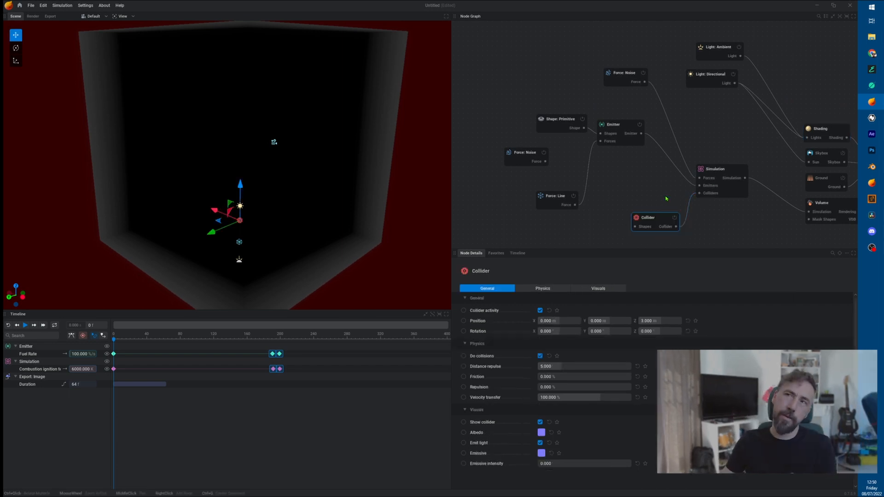
left_click(618, 131)
left_click(660, 221)
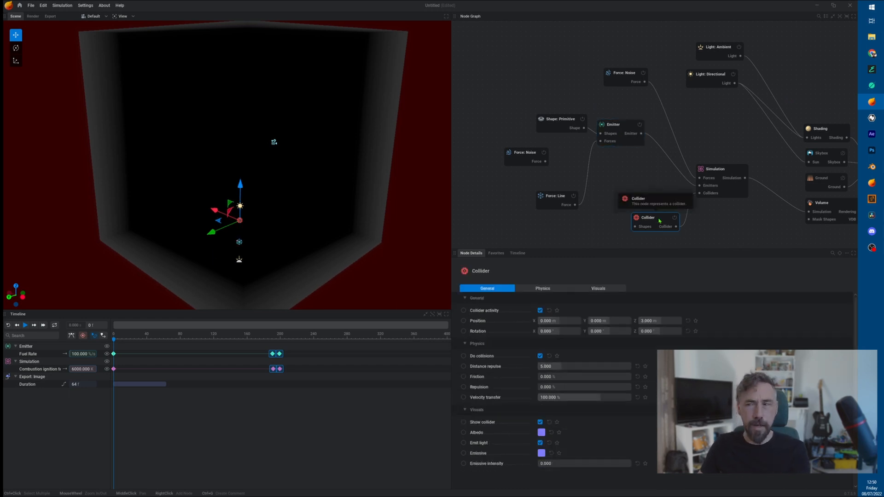
left_click_drag(651, 221, 653, 217)
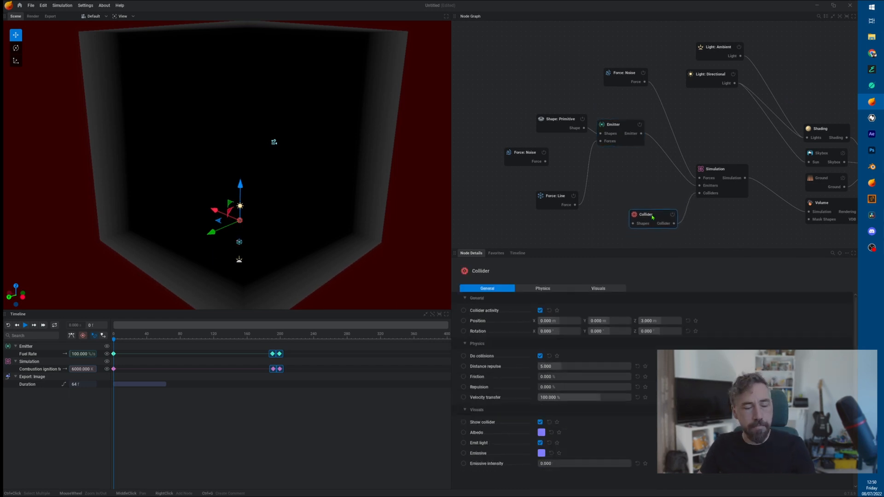
- Run and pause the simulation, and attach a Shape: Primitive sphere to the Collider's Shapes input
key("space")
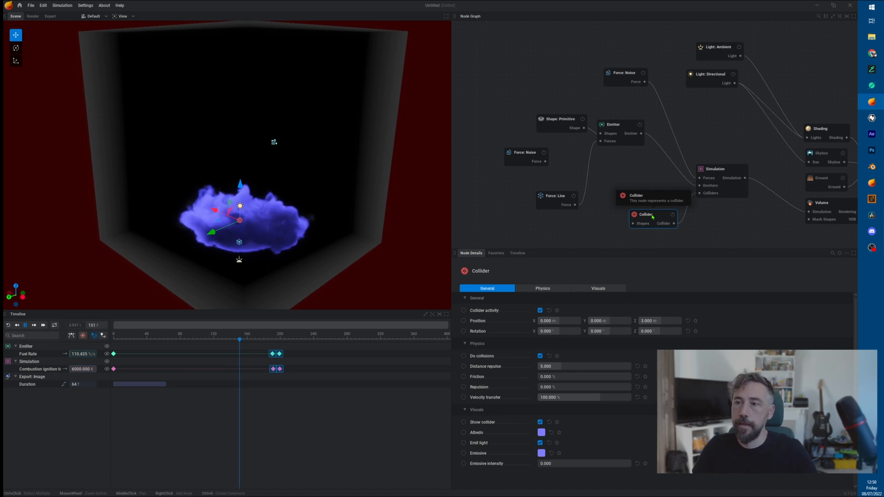
key("space")
left_click_drag(633, 223, 601, 236)
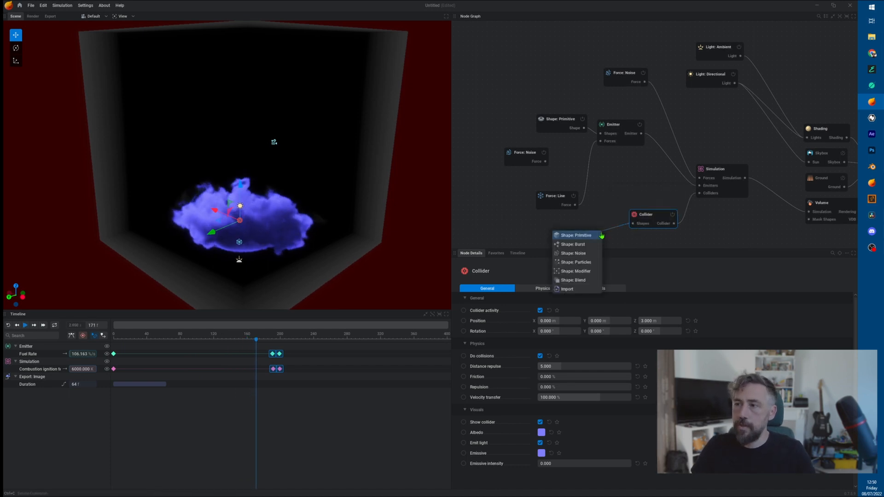
left_click(594, 235)
left_click(571, 307)
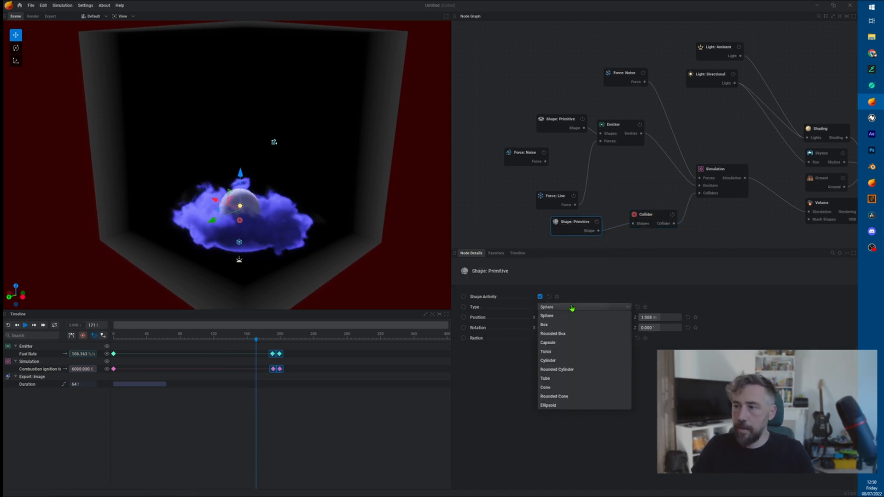
left_click(264, 180)
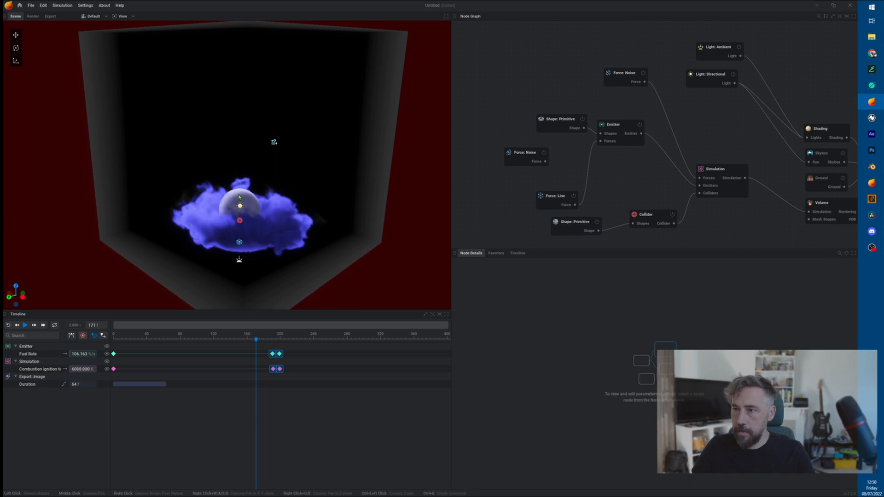
- Move the collider's sphere to about Y 3.8 m, Z 7.7 m and enlarge its radius to 4.5 m
left_click(555, 229)
left_click_drag(242, 174, 191, 175)
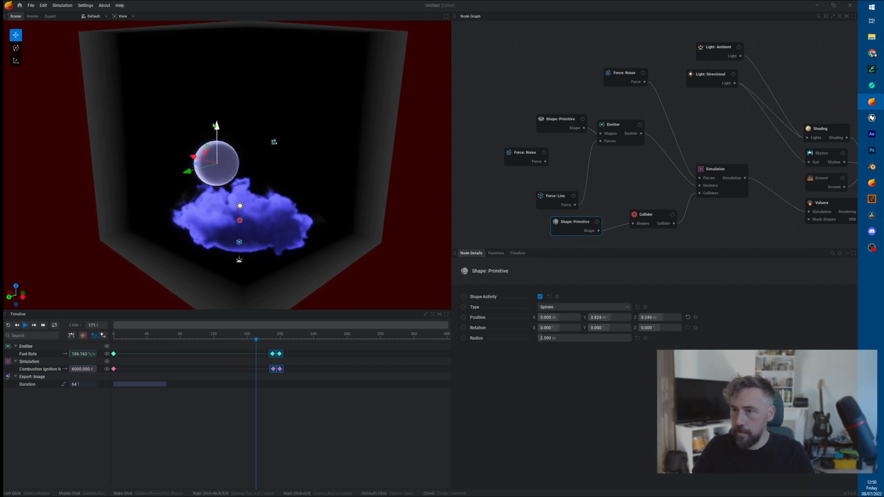
left_click_drag(215, 125, 216, 130)
mouse_move(576, 338)
left_mouse_down()
mouse_move(594, 338)
mouse_move(585, 338)
left_mouse_up()
- Turn off Show collider in the Collider node's visual settings
left_click(655, 215)
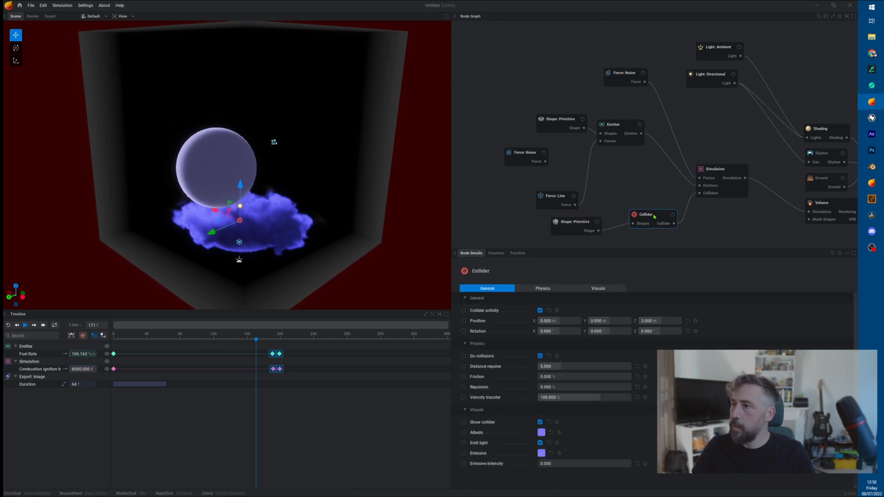
left_click(608, 288)
left_click(541, 311)
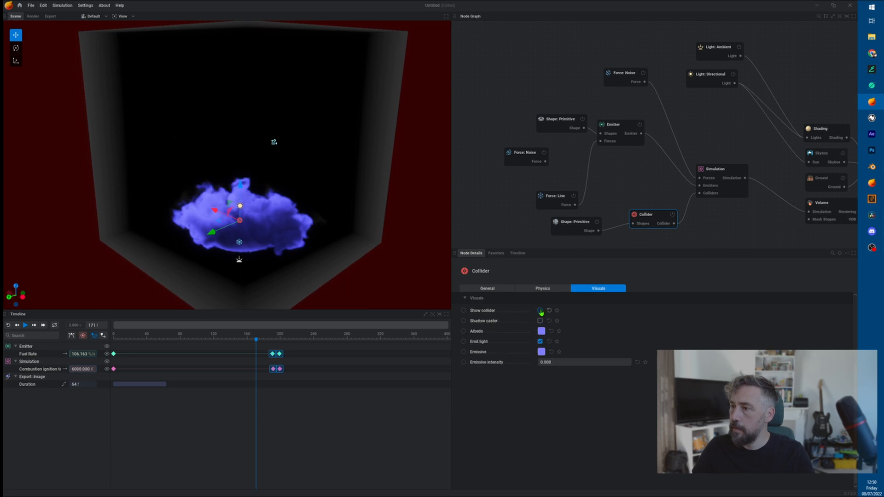
- Reset and replay the simulation, examining from several angles how the smoke interacts with the hidden collider
key("r")
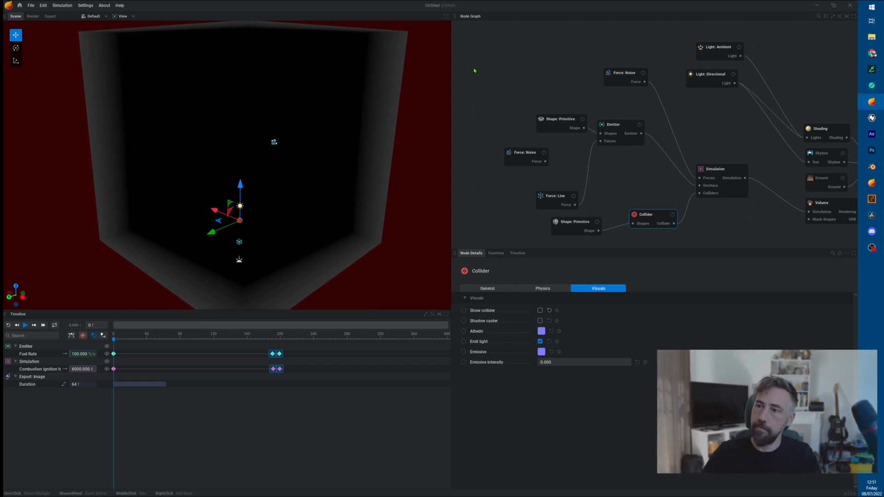
key("space")
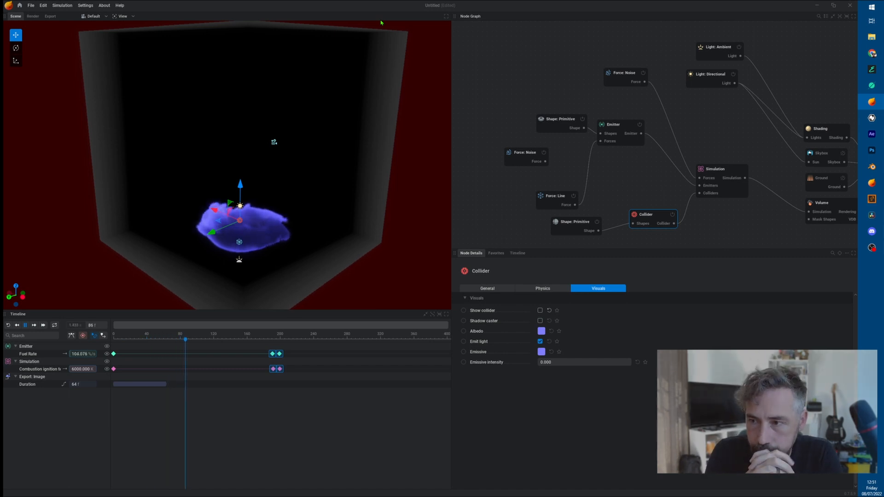
left_click_drag(350, 111, 295, 108)
left_click_drag(346, 133, 399, 190)
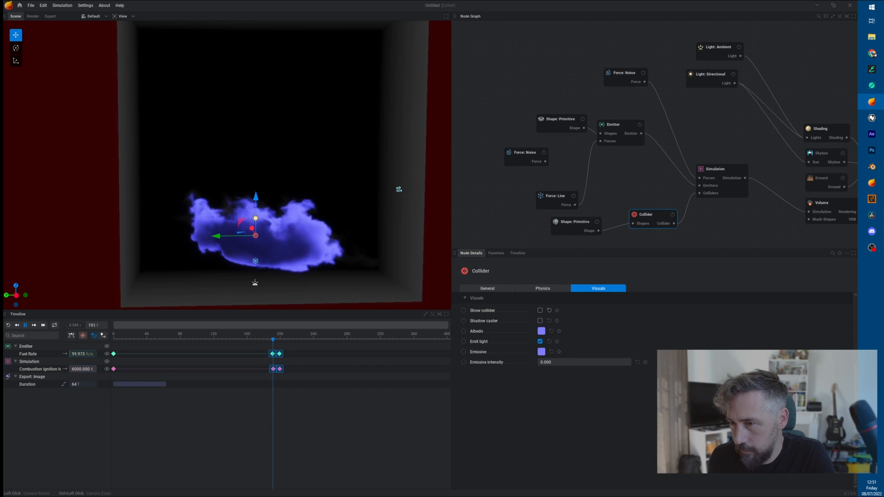
mouse_move(193, 139)
left_mouse_down()
mouse_move(230, 172)
mouse_move(272, 182)
mouse_move(362, 172)
mouse_move(433, 204)
mouse_move(208, 140)
left_mouse_up()
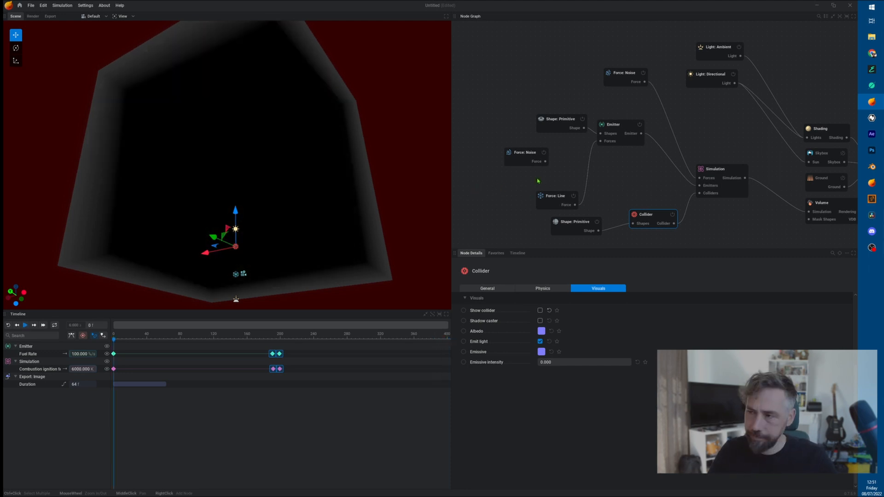
- Replace the Collider's sphere shape with an Import node connected to its Shapes input, placed below the Force: Line node
left_click(509, 216)
left_click(555, 226)
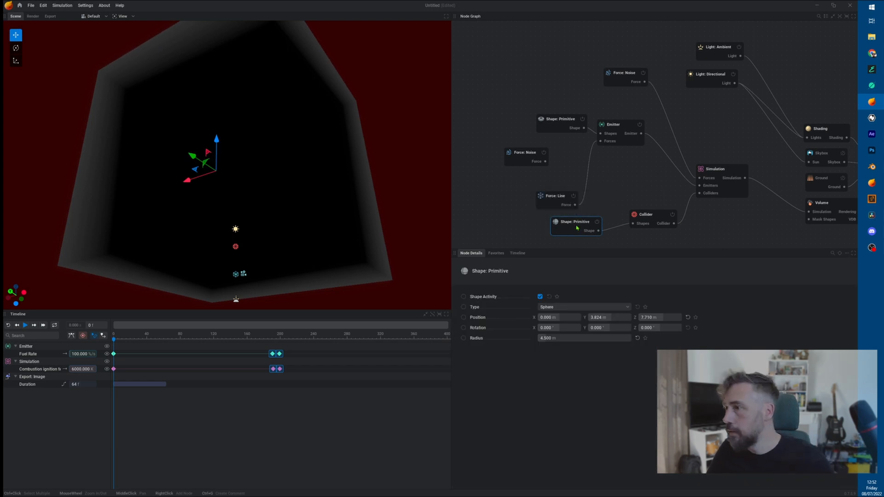
key("Delete")
left_click_drag(636, 225, 537, 230)
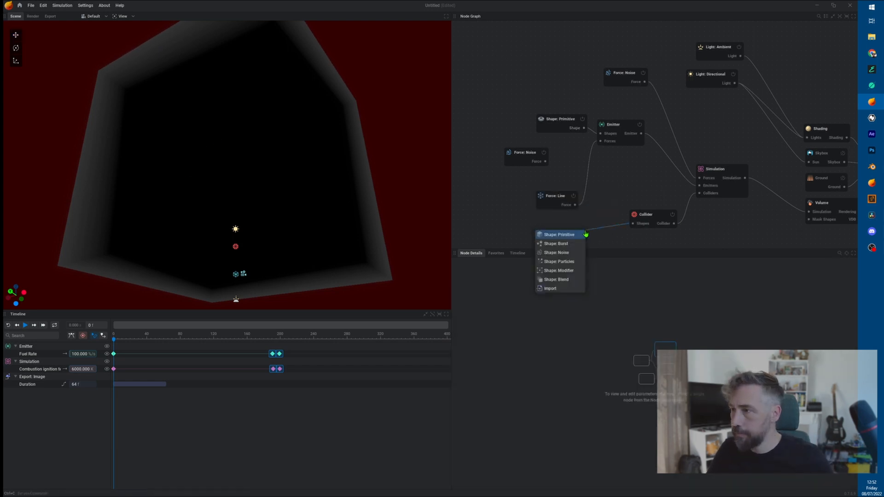
left_click(564, 289)
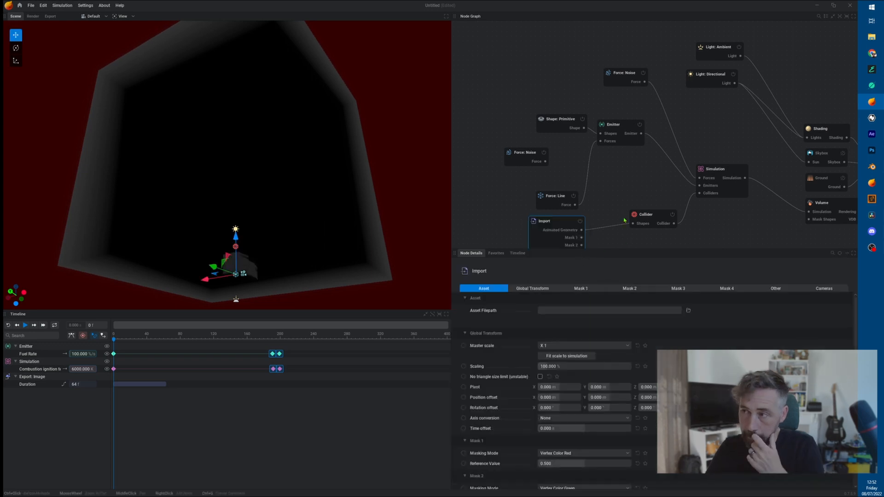
middle_click_drag(624, 177, 656, 63)
left_click_drag(574, 106, 529, 141)
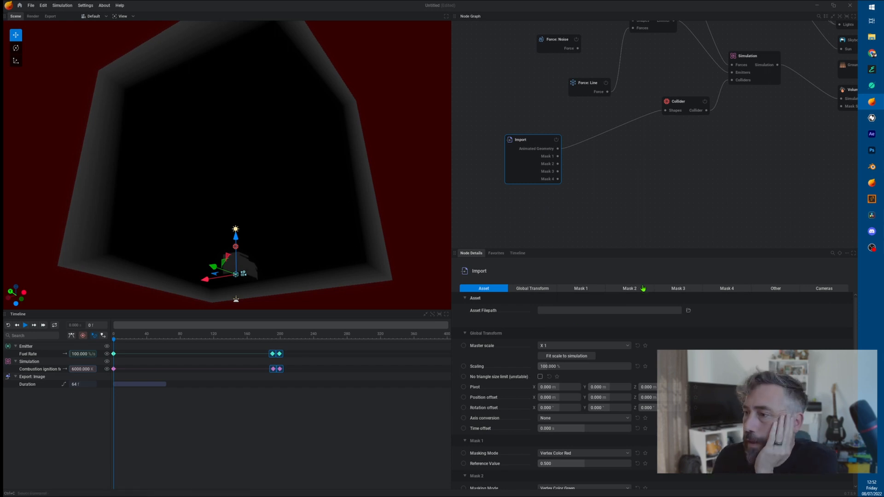
- Load the bunker1.fbx mesh from the Documents folder into the Import node
left_click(688, 311)
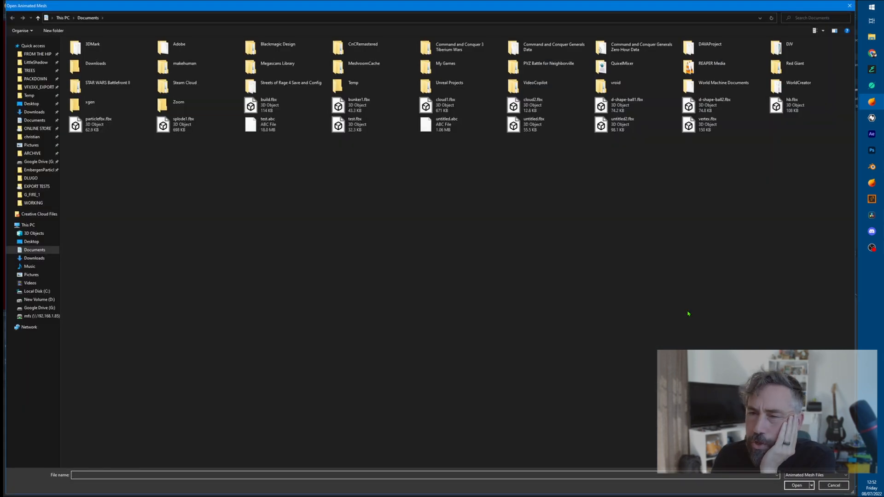
left_click(368, 105)
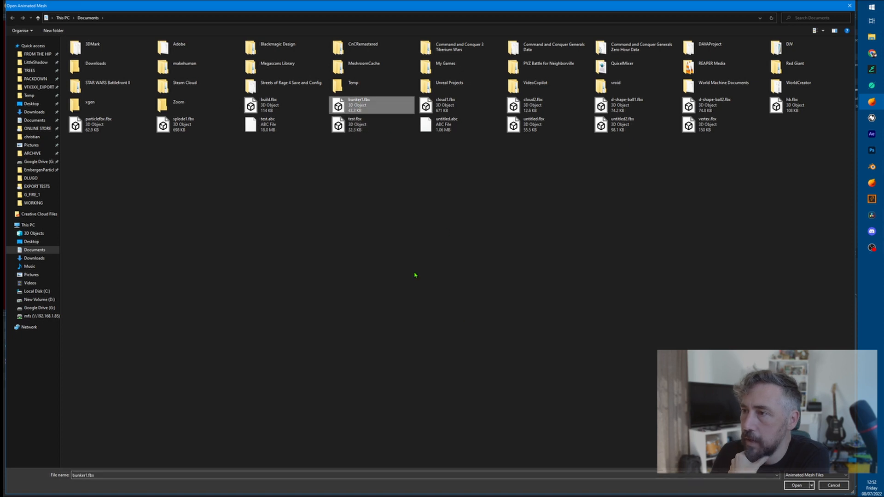
left_click(796, 487)
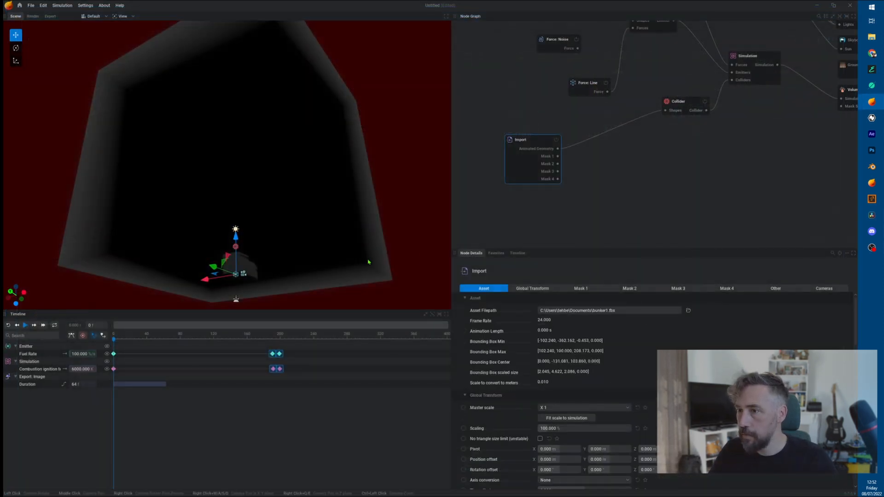
- Fit the imported bunker's scale to the simulation and reduce its scaling to about 334%
left_click_drag(403, 159, 295, 258)
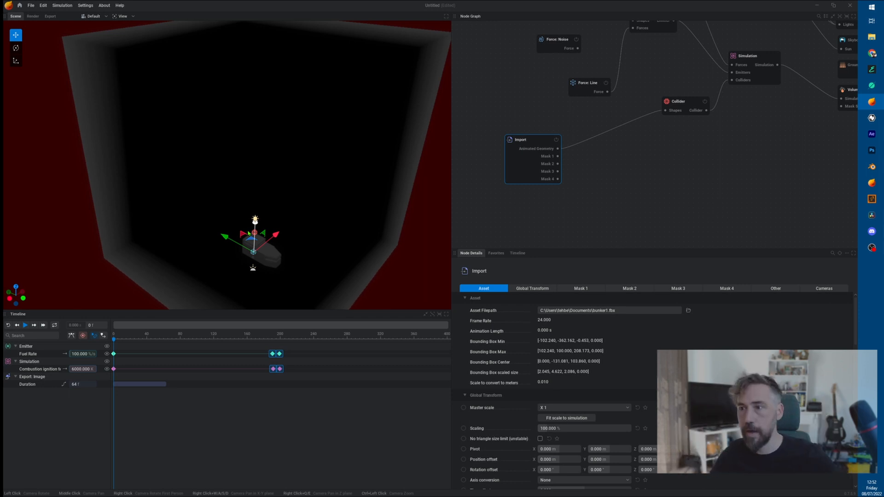
left_click_drag(521, 157, 523, 151)
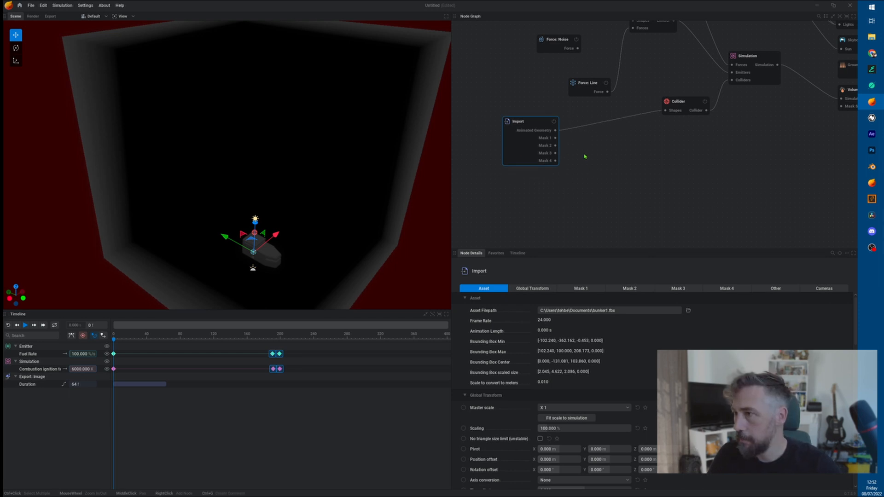
left_click(572, 419)
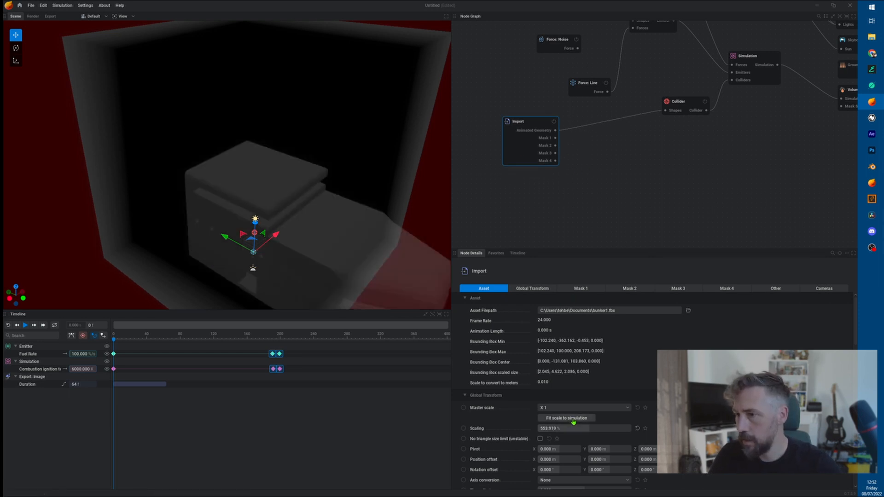
left_click_drag(289, 182, 413, 207)
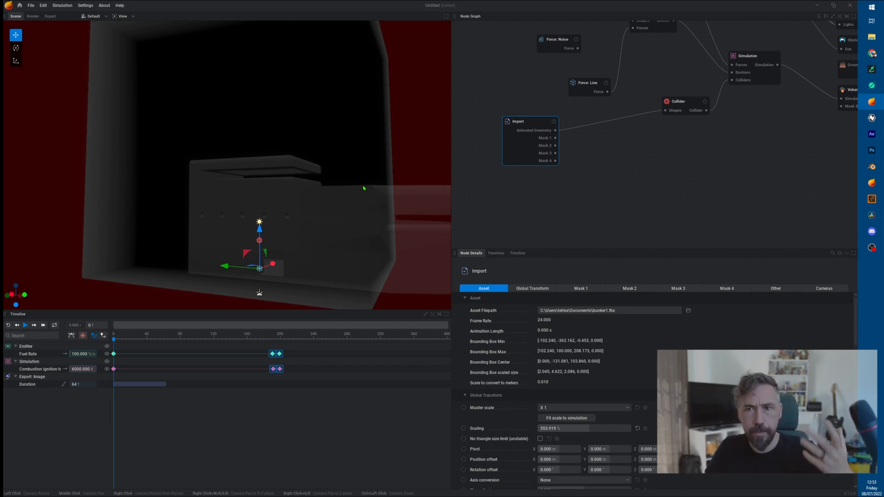
left_click_drag(594, 428, 567, 428)
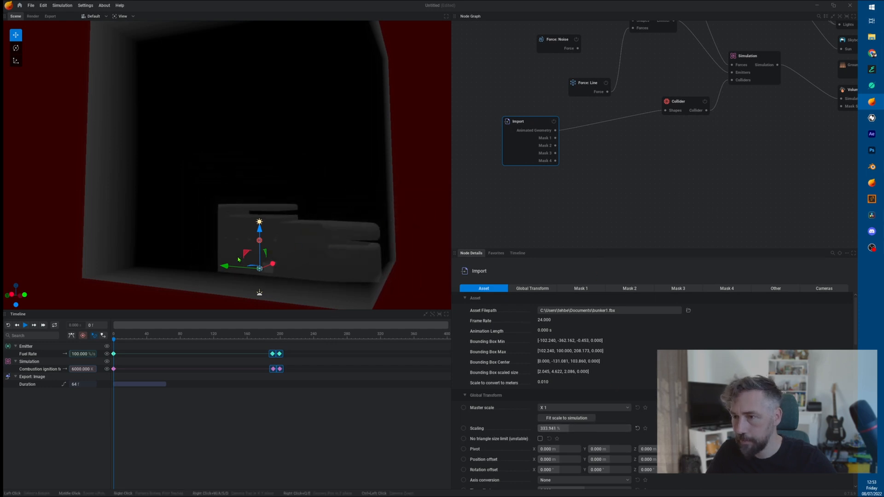
- Shift the bunker along the Y axis to a position offset of about 5.95 m and check its placement in the domain
left_click_drag(233, 266, 73, 236)
left_click_drag(433, 198, 75, 235)
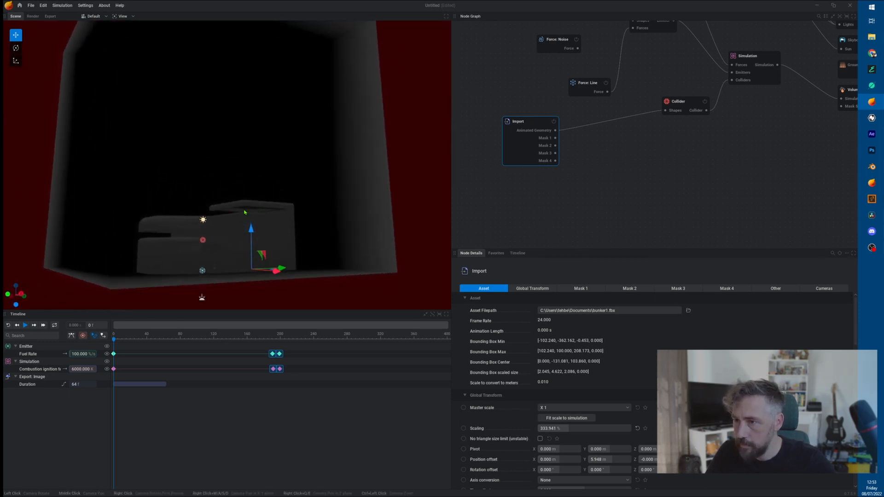
left_click_drag(171, 238, 252, 266)
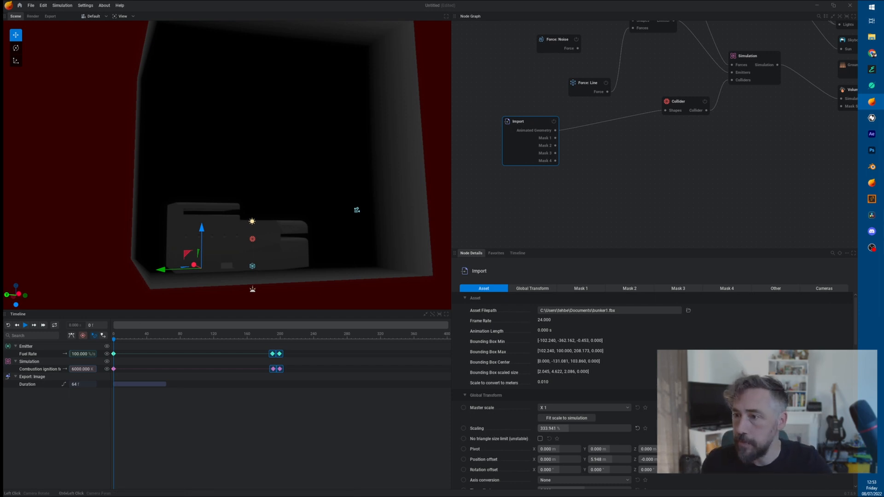
left_click_drag(293, 224, 244, 227)
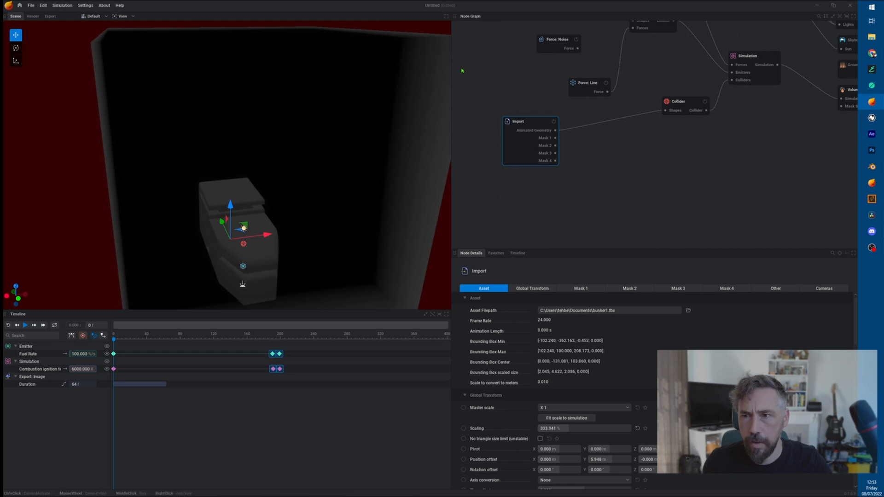
- Run the simulation briefly to check the emission around the bunker, and reset it to the start
left_click(661, 170)
middle_click_drag(657, 57, 600, 132)
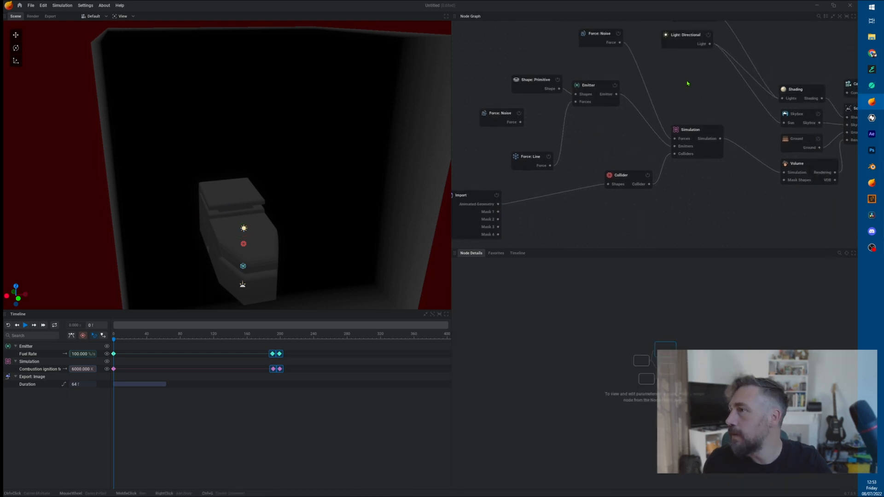
key("space")
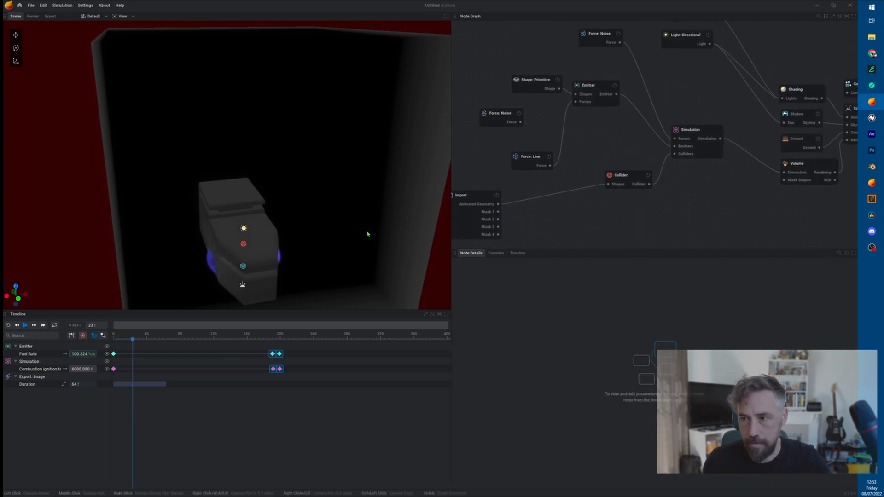
key("space")
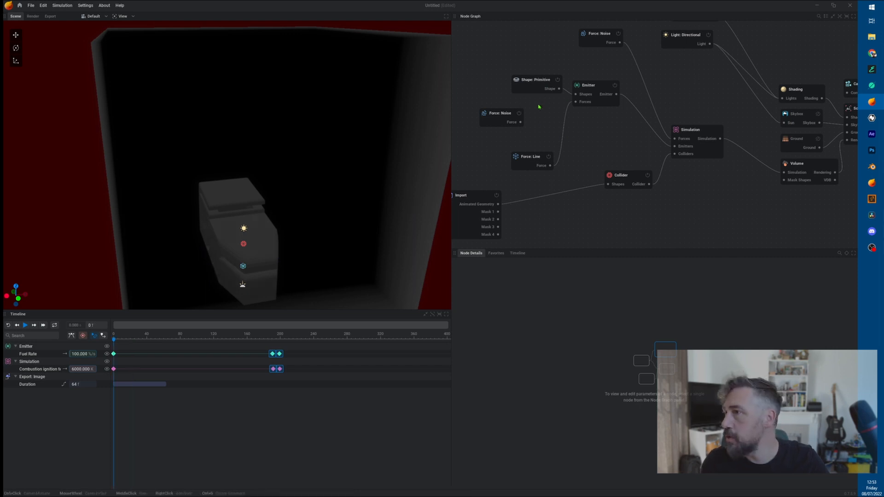
- Set the major radius of the Emitter's torus primitive to 2.8 m
left_click(534, 83)
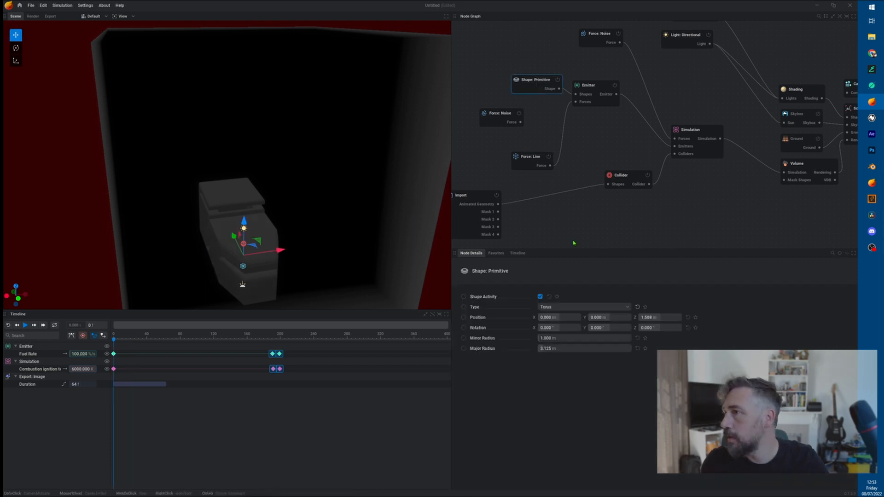
left_click(545, 349)
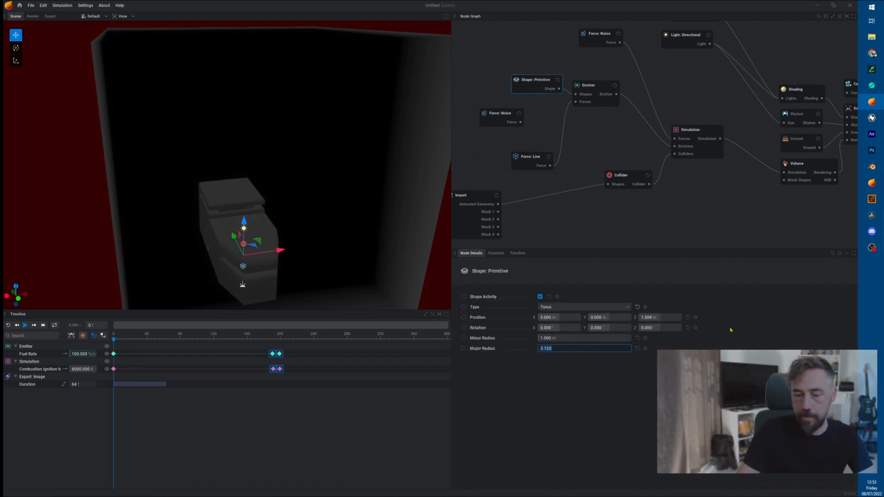
type("2.8")
key("Return")
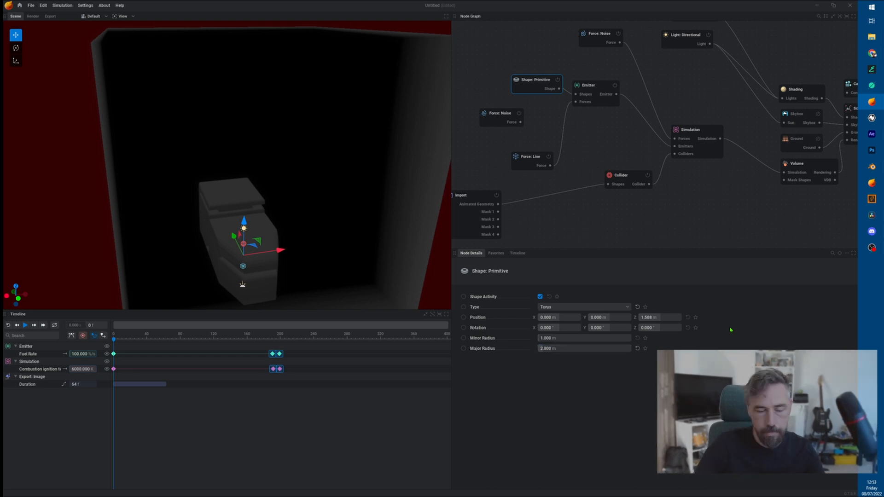
- Turn on Show emitter in the Emitter's visual settings and look for its shape around the bunker
left_click(596, 90)
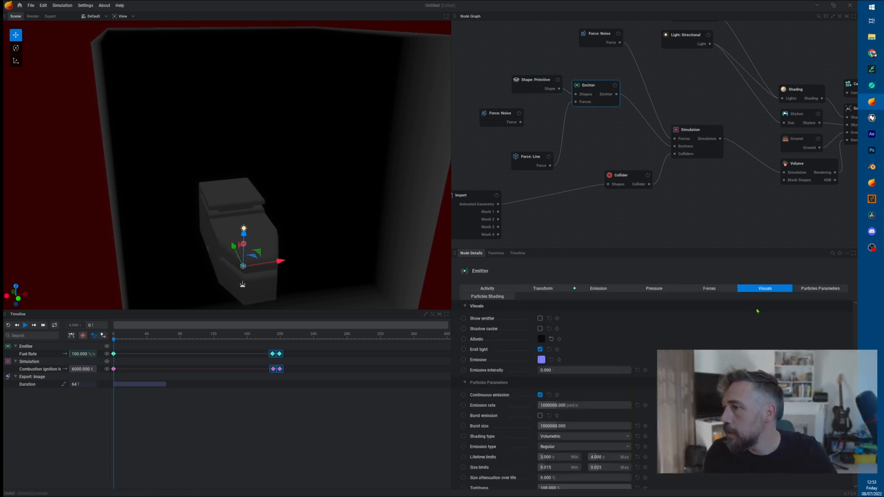
left_click(540, 318)
left_click_drag(271, 190, 415, 240)
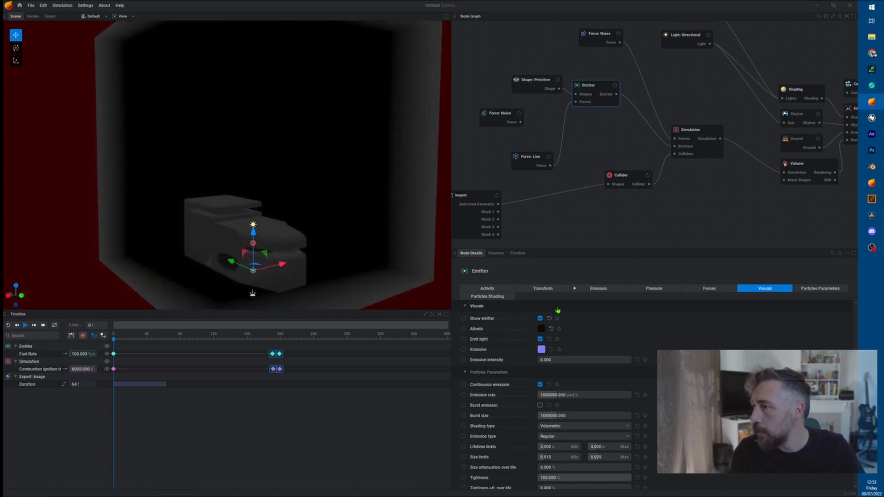
- Set the Emitter's Y rotation to 90 degrees
left_click(519, 288)
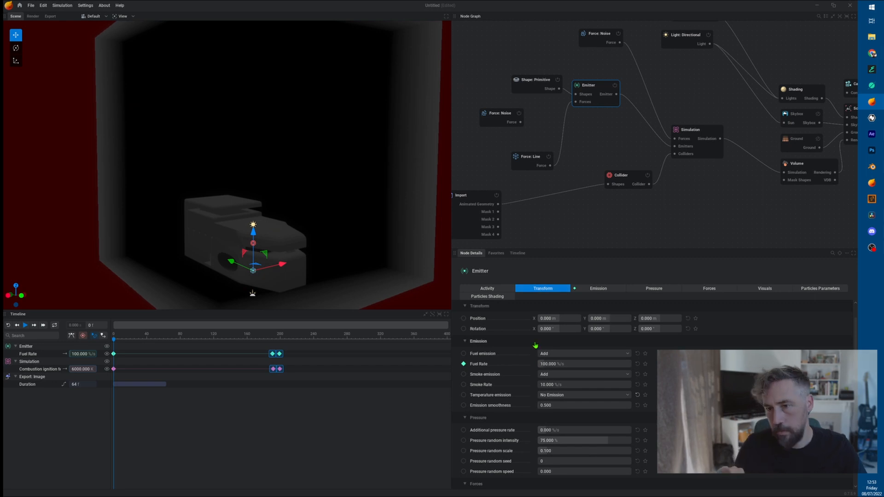
left_click(615, 332)
type("90")
key("Return")
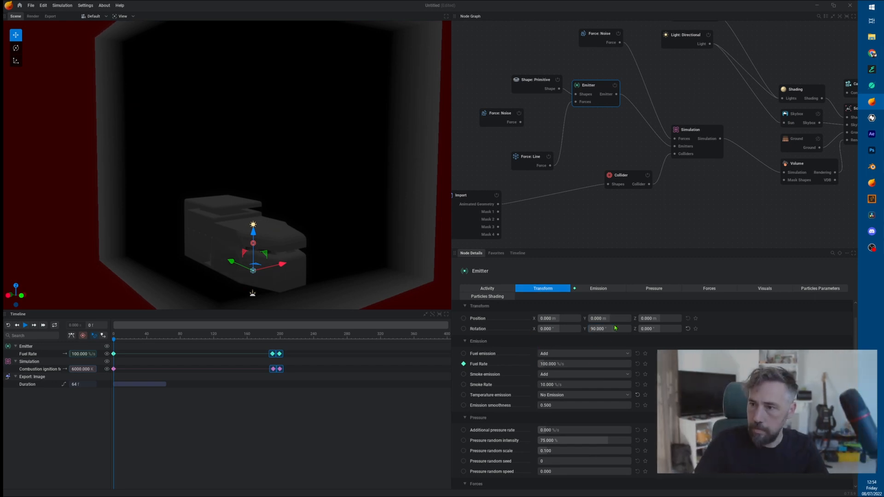
- Lower the torus primitive inside the bunker to a Z position of about 0.131 m
left_click_drag(396, 170, 115, 190)
left_click(535, 87)
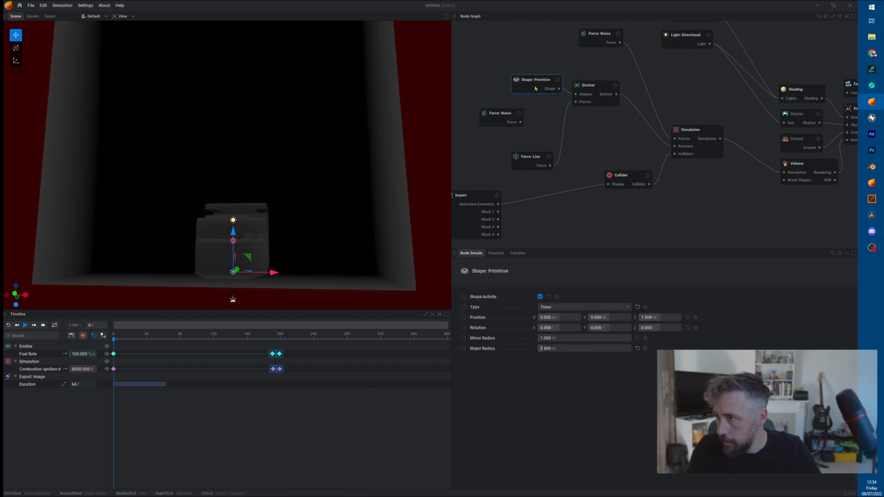
left_click_drag(286, 273, 271, 273)
- Run the simulation while examining the bunker's openings from close up, and reset it to the start
left_click_drag(276, 253, 299, 211)
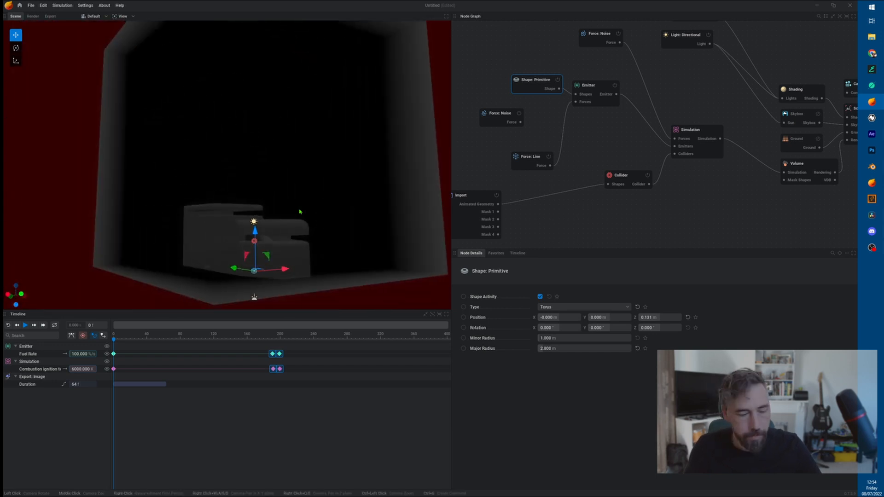
scroll(318, 253, "up", 4)
middle_click_drag(314, 259, 246, 156)
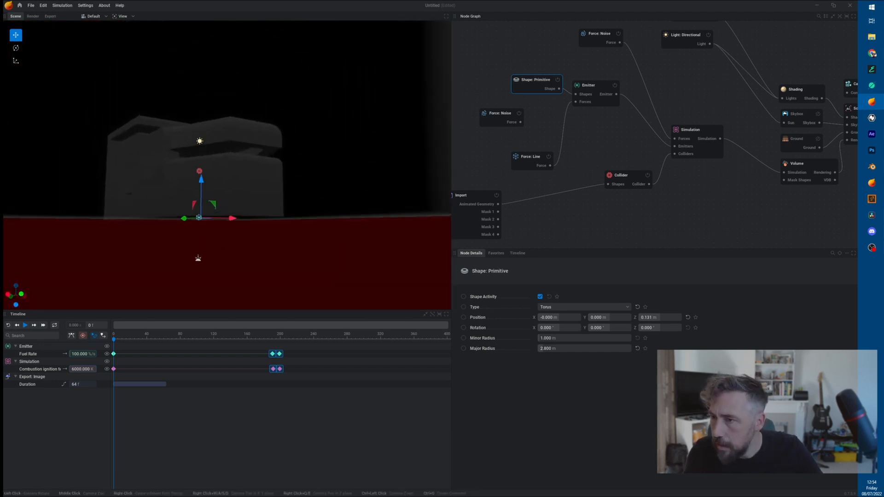
left_click_drag(246, 157, 245, 172)
left_click_drag(373, 229, 374, 238)
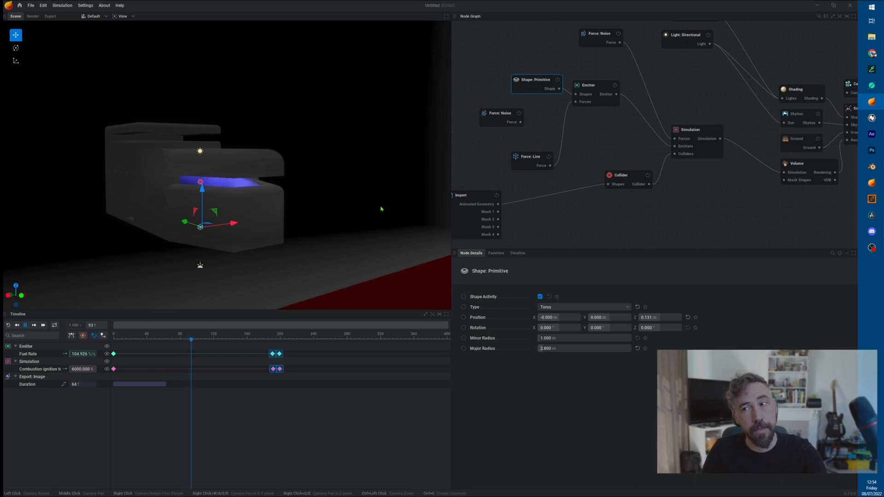
left_click_drag(381, 209, 260, 216)
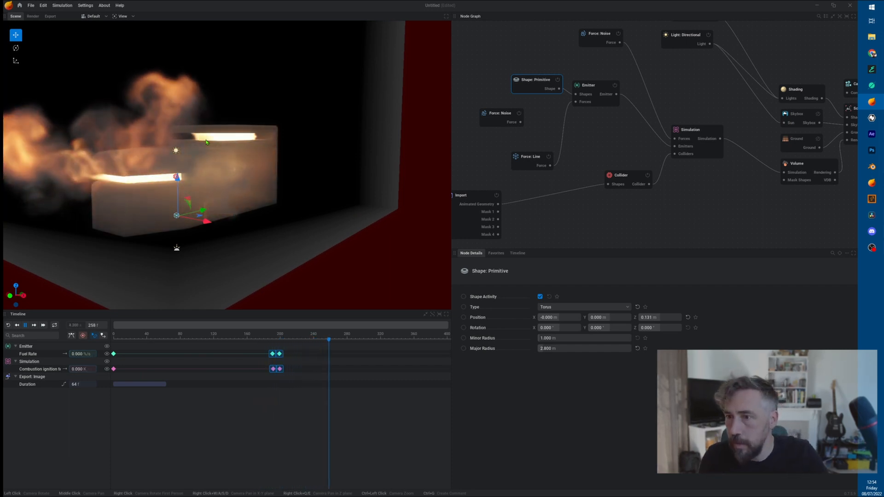
key("space")
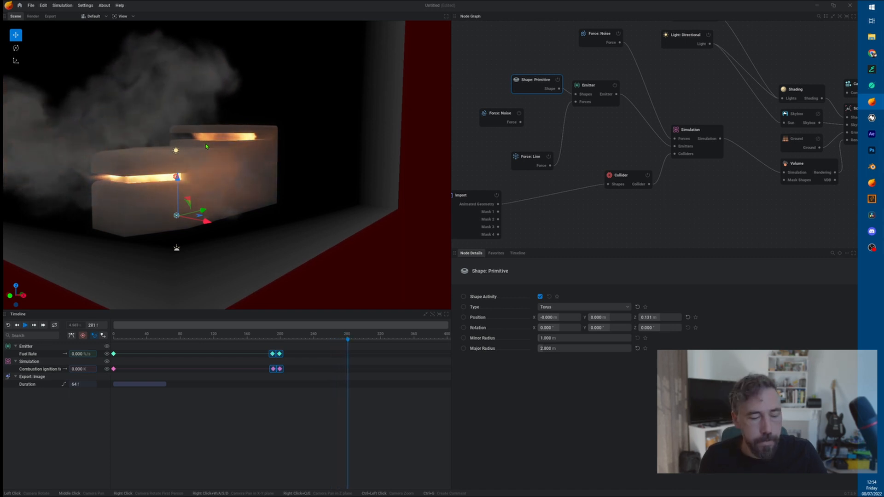
key("r")
- Rerun the simulation briefly to check how the fuel fills the bunker's slit, and pause it
left_click_drag(195, 231, 267, 246)
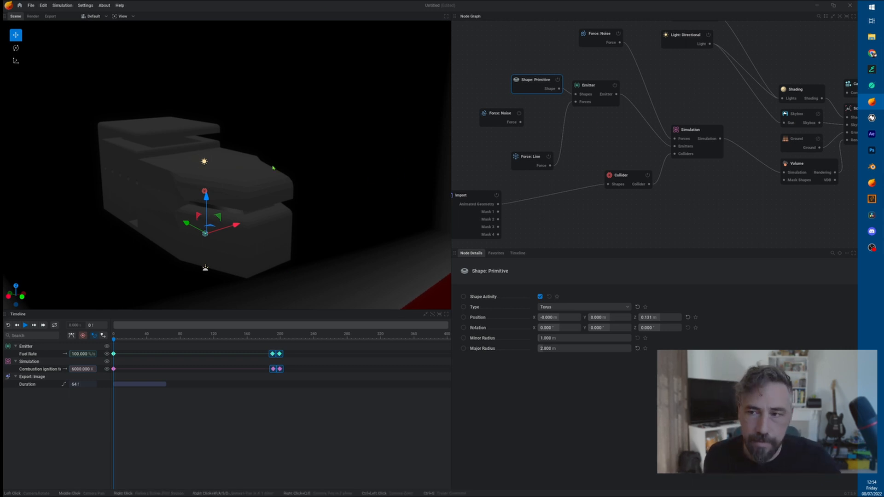
key("space")
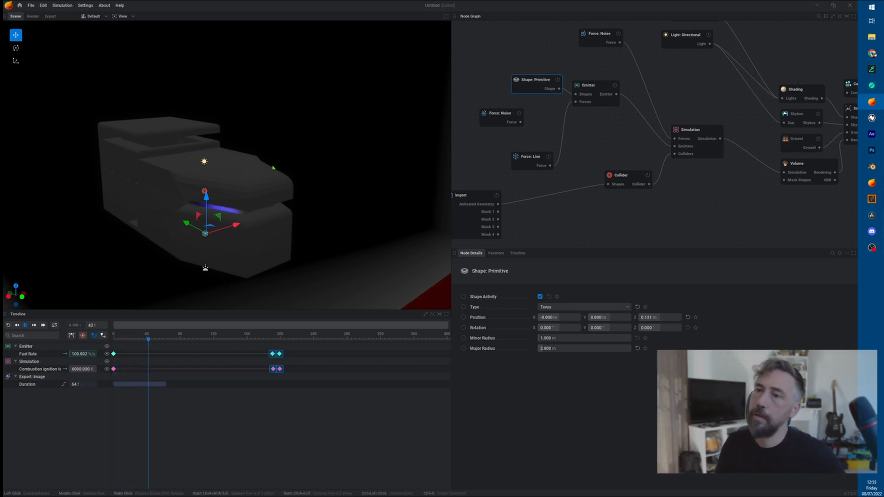
key("space")
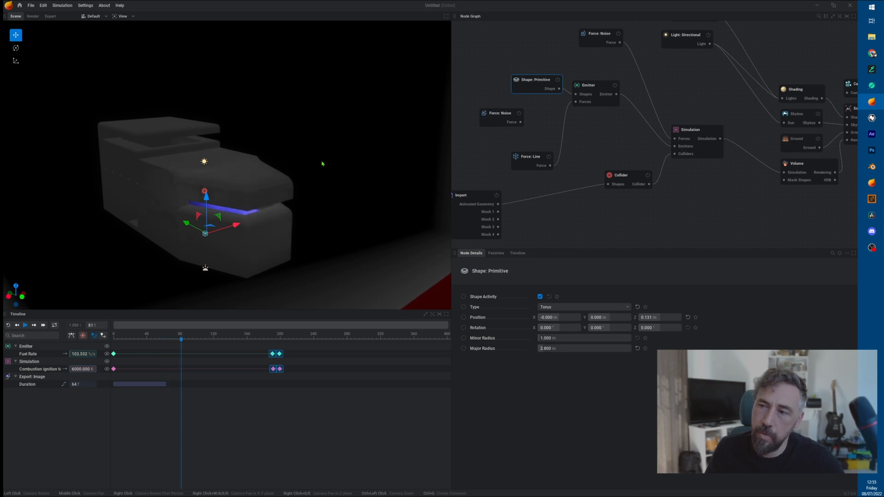
left_click_drag(322, 164, 277, 117)
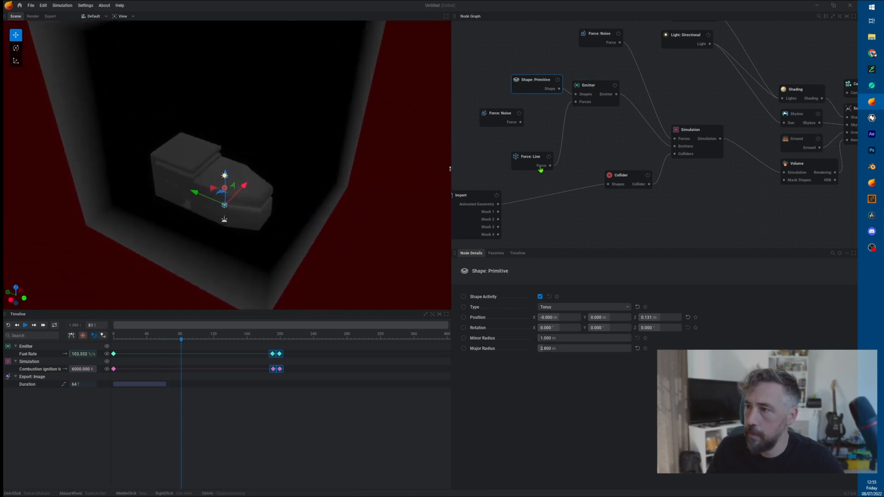
- Try X2 upscaling on the Simulation by applying the new resolution, and return the upscaling to None
left_click(702, 130)
left_click(488, 289)
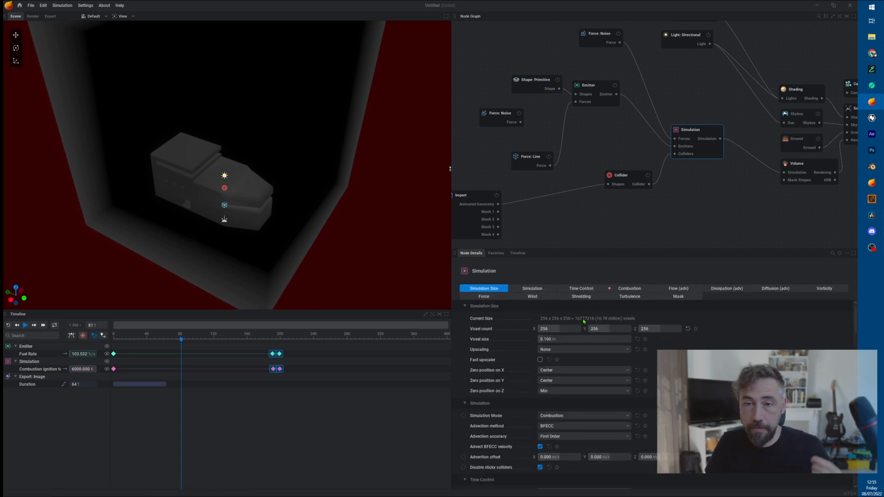
left_click(569, 350)
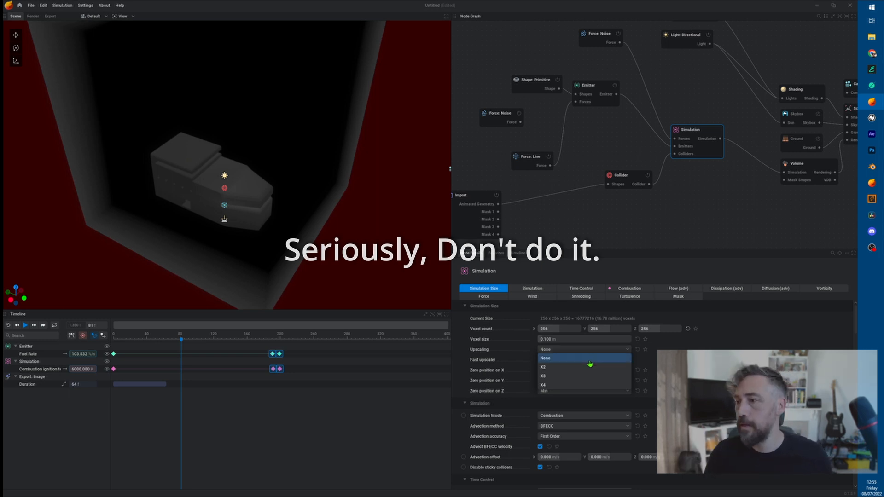
left_click(565, 367)
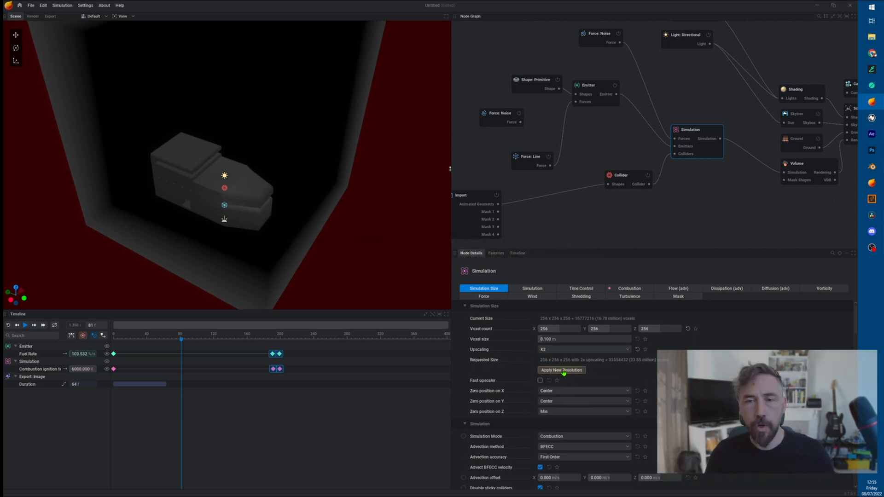
left_click(563, 370)
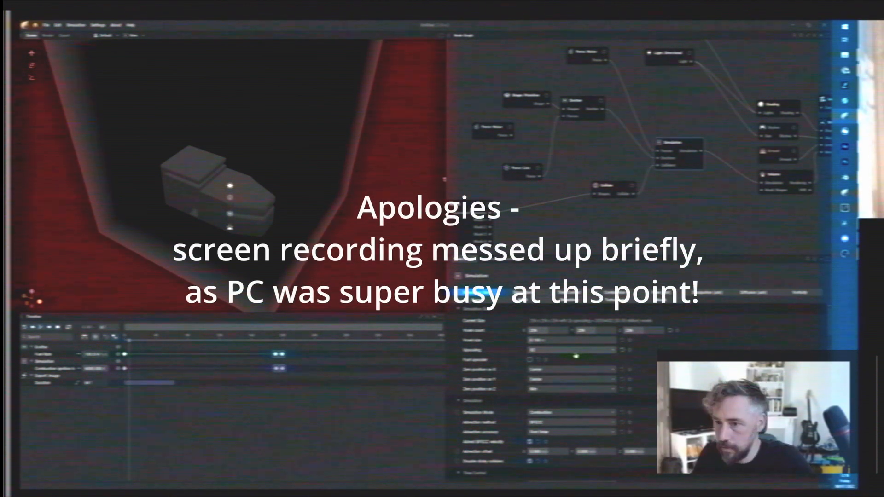
left_click(572, 351)
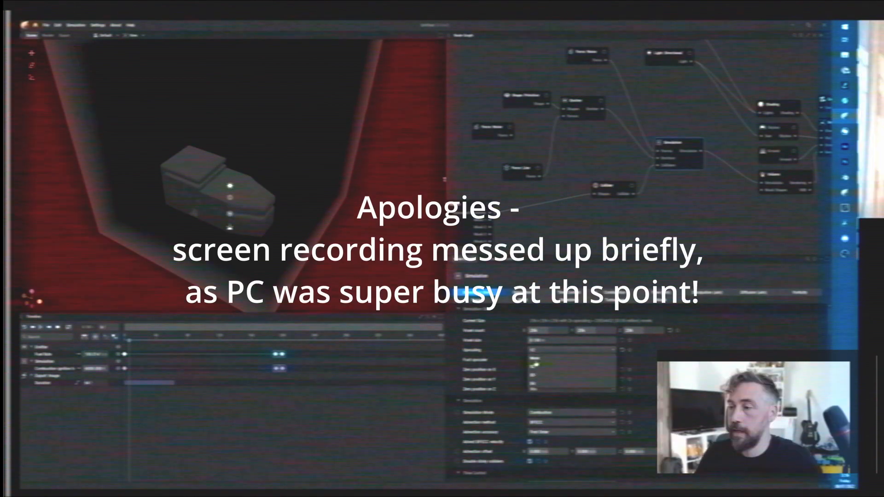
left_click(535, 365)
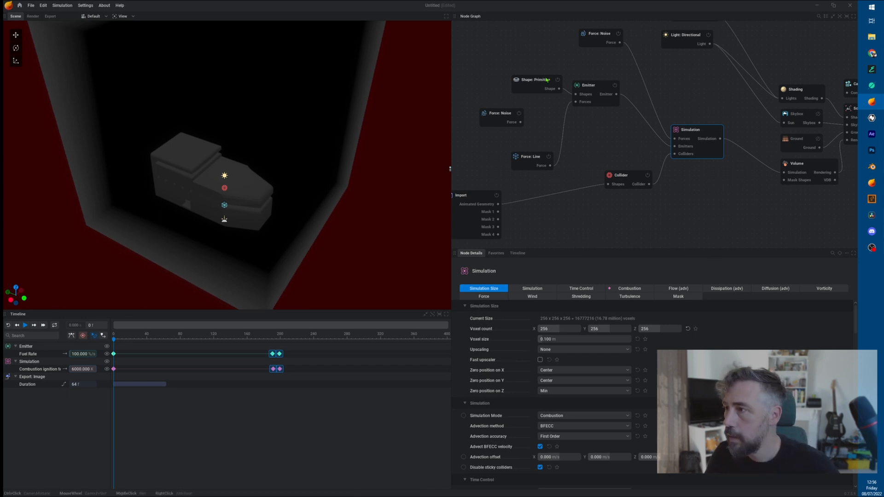
- Move the unconnected Force: Noise node closer to the Force: Line node in the graph
left_click_drag(787, 207, 766, 218)
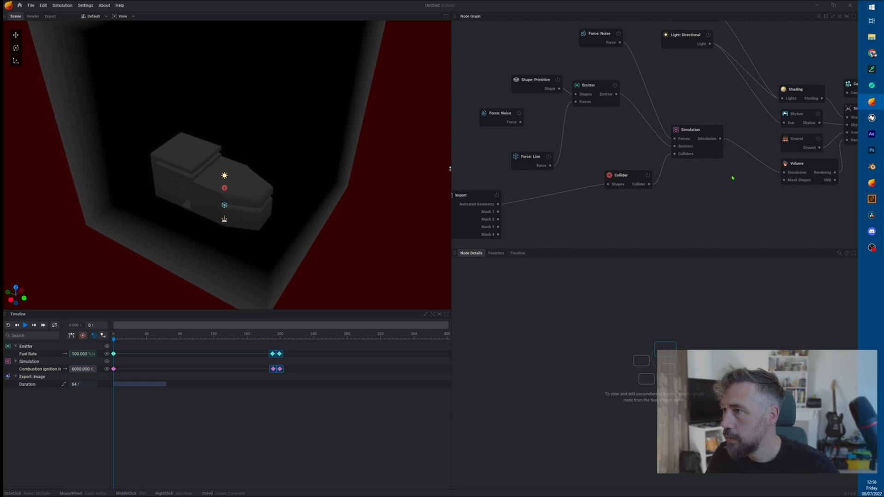
middle_click_drag(733, 177, 740, 190)
left_click(503, 133)
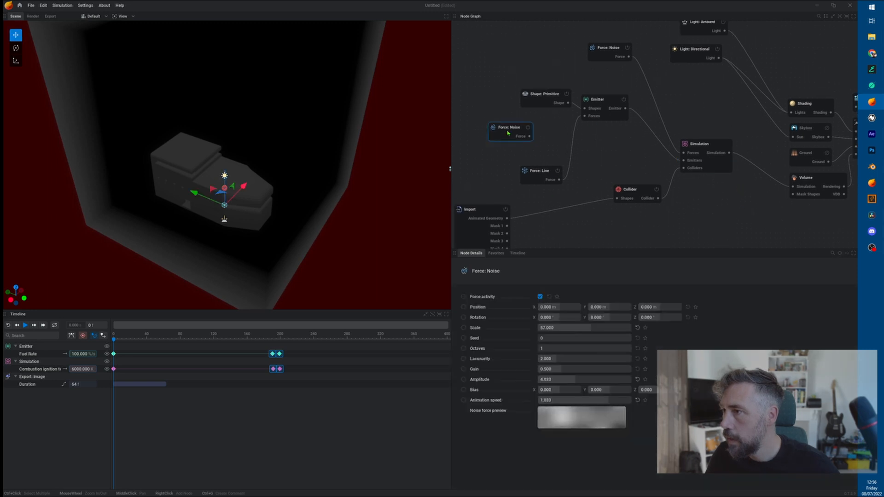
left_click_drag(508, 133, 510, 150)
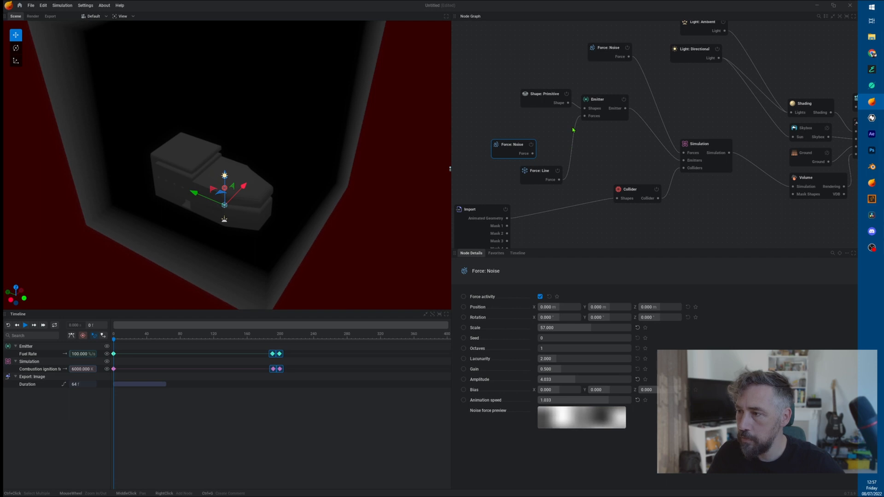
- Run the simulation and examine the fire bursting out of the bunker's openings from several angles
left_click(702, 148)
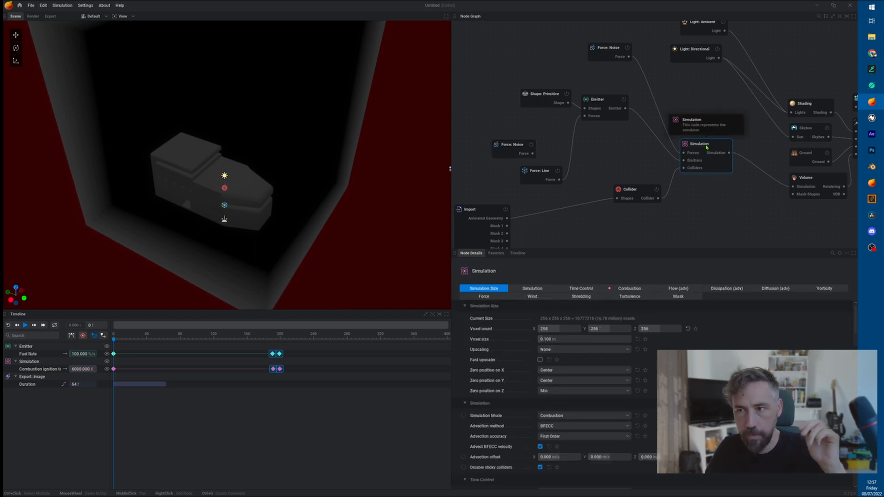
key("space")
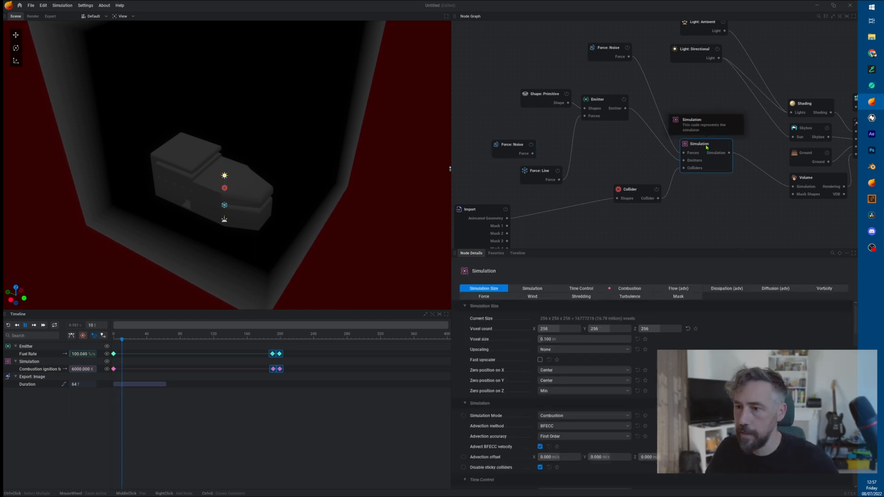
left_click_drag(389, 229, 363, 221)
left_click_drag(474, 160, 436, 145)
left_click_drag(352, 236, 314, 239)
scroll(314, 239, "up", 2)
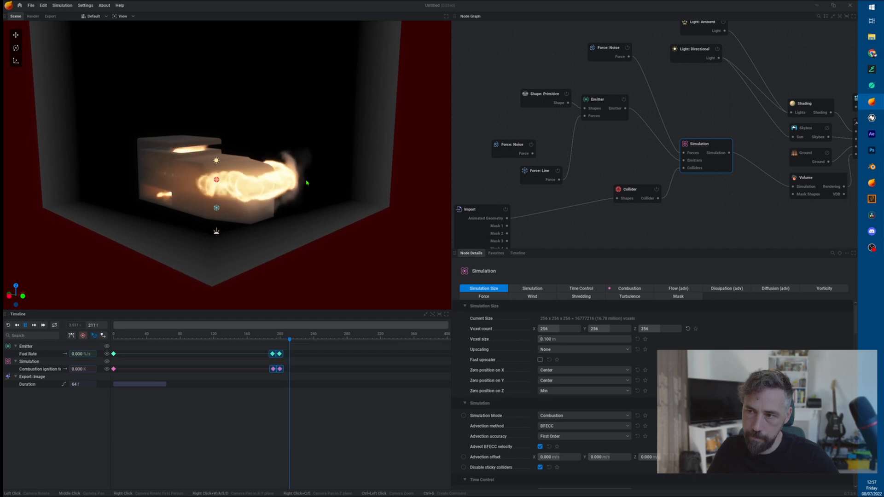
left_click_drag(353, 230, 382, 222)
scroll(382, 221, "up", 4)
left_click_drag(259, 213, 325, 212)
middle_click_drag(326, 211, 361, 186)
middle_click_drag(300, 205, 305, 209)
left_click_drag(305, 209, 431, 188)
left_click_drag(295, 99, 136, 120)
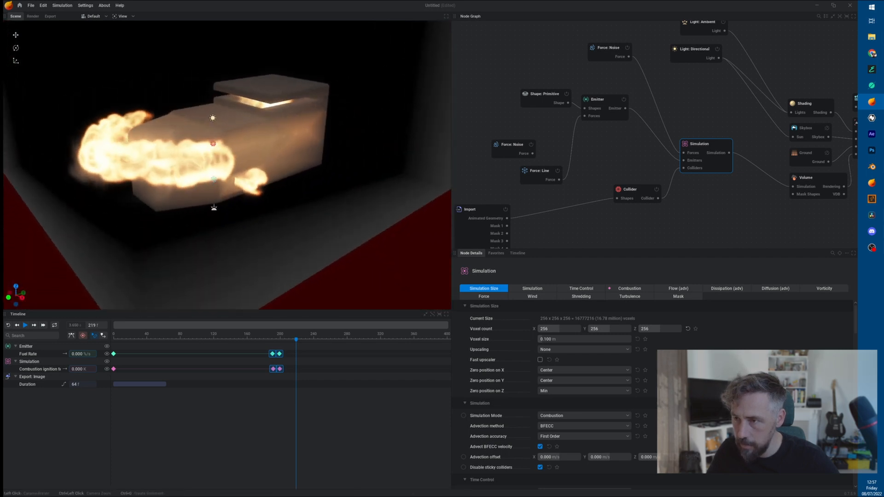
- Set the Simulation's temperature turbulence to 15% and restart the simulation to test it
left_click(630, 296)
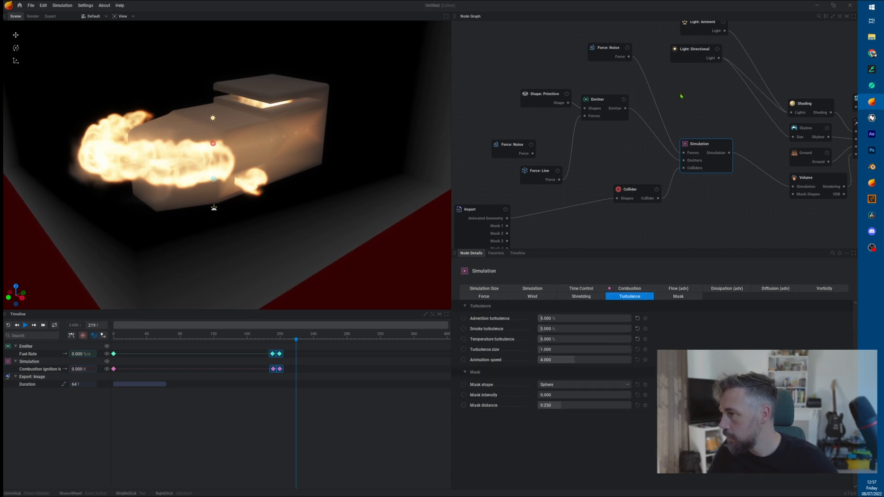
left_click(574, 342)
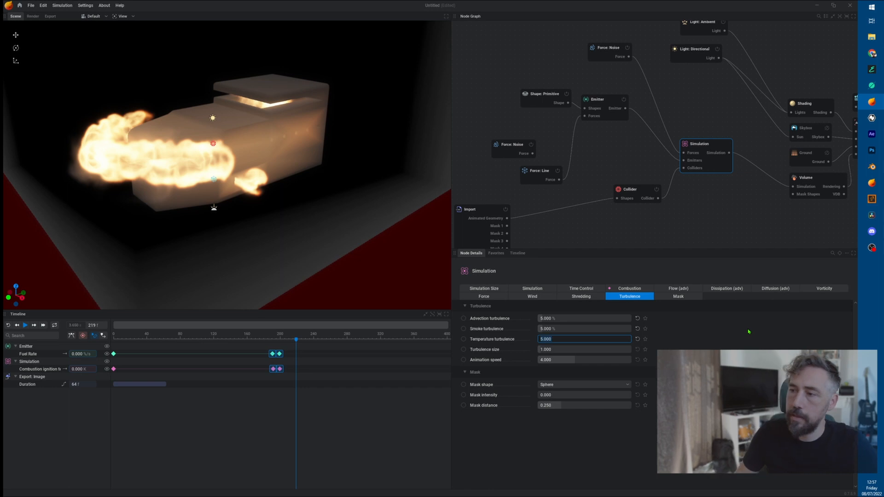
type("15")
key("Return")
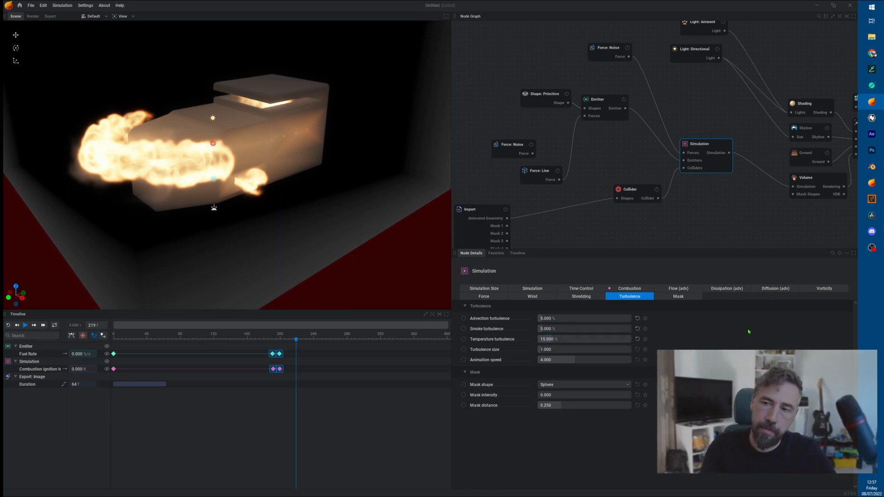
key("r")
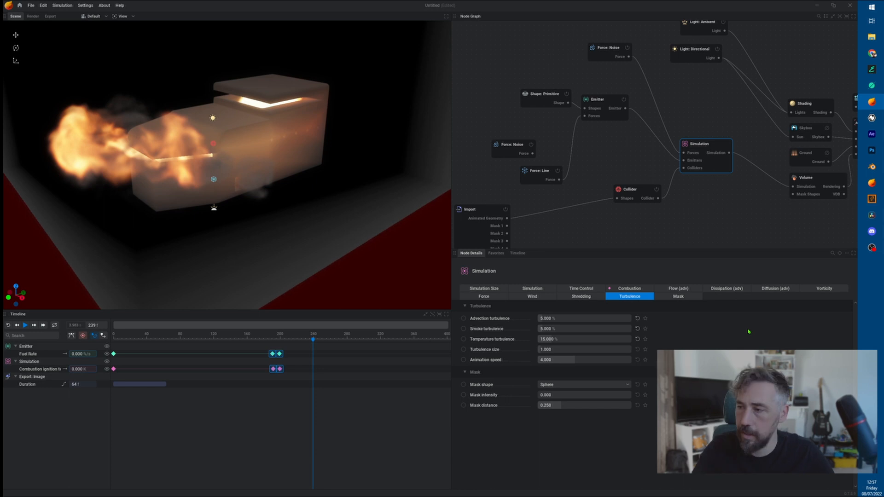
- Set the Simulation's advection turbulence to 15%, rerun it and inspect the fire from the bunker's other side
left_click(579, 317)
type("15")
key("Return")
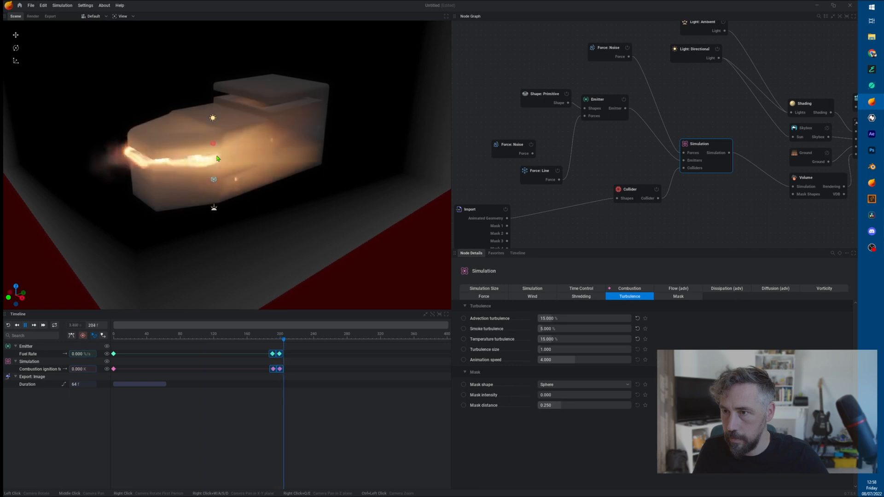
key("space")
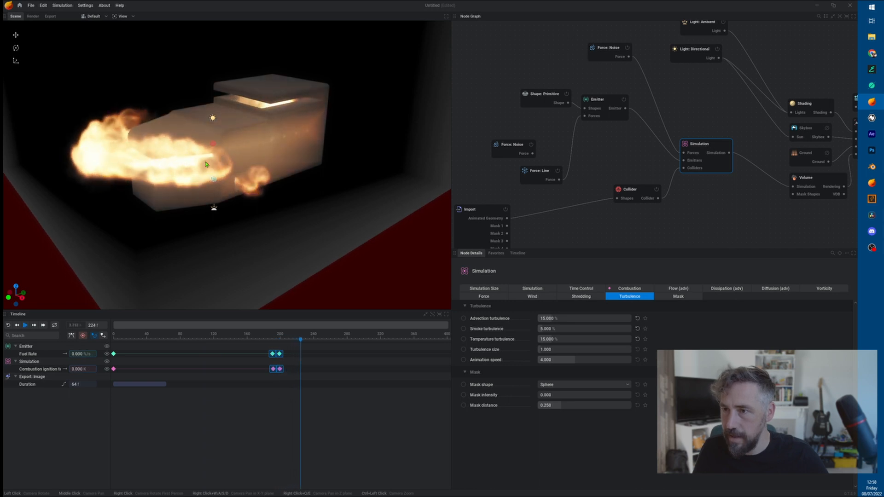
left_click_drag(300, 190, 197, 231)
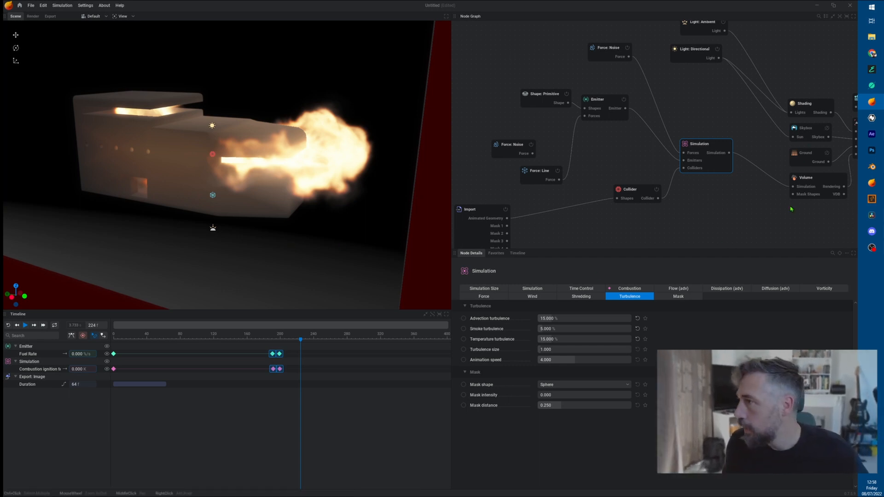
- Set the Simulation's shredding intensity to 22%, restart the simulation and bring up the vorticity settings
left_click(581, 297)
left_click(600, 320)
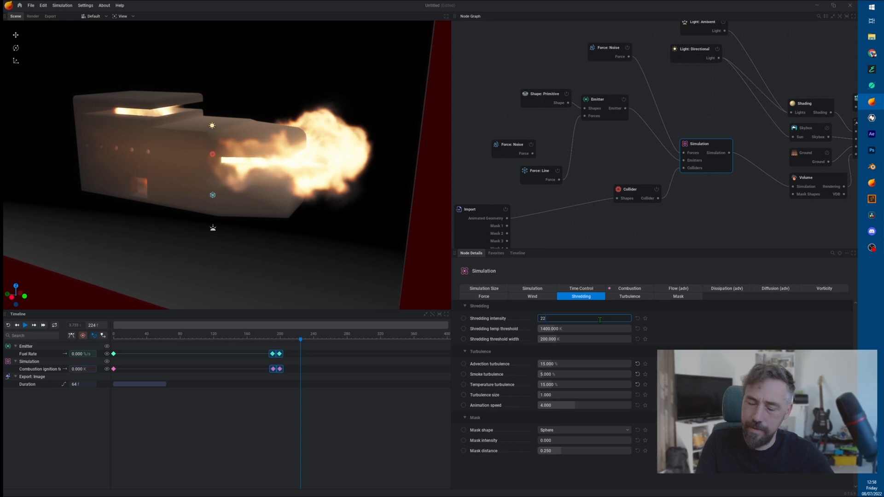
type("22")
key("Return")
key("r")
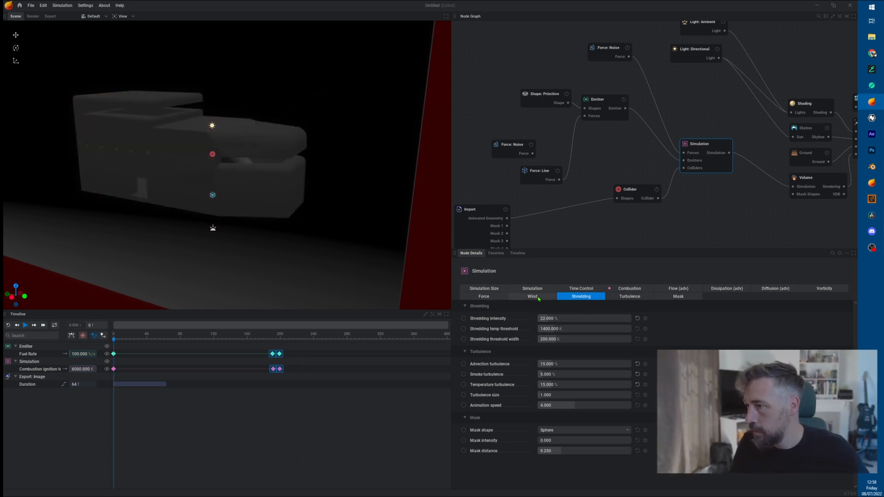
left_click(827, 289)
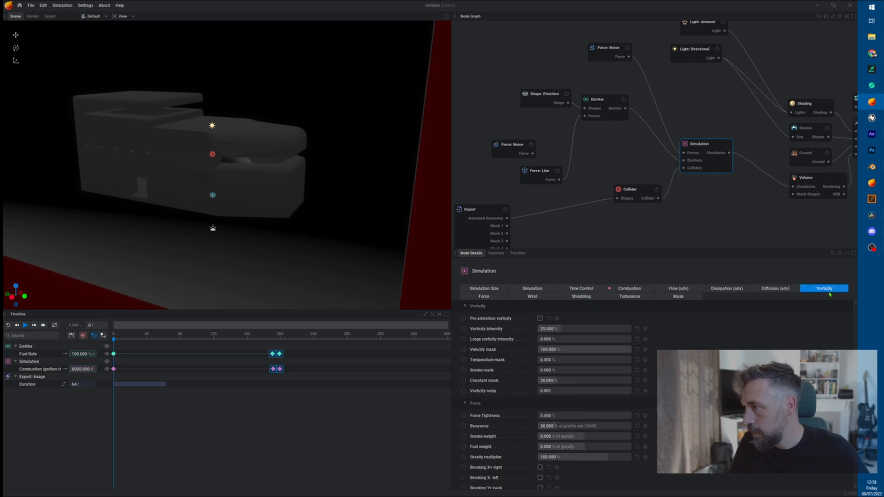
left_click(600, 330)
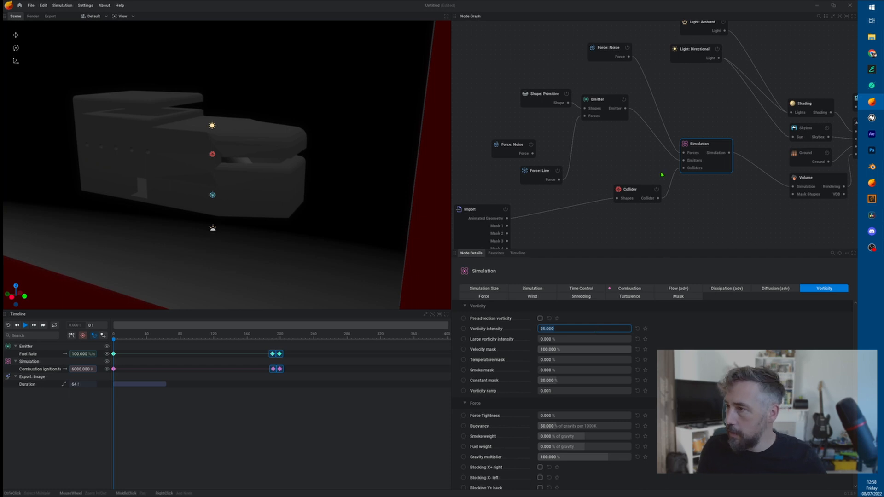
- Temporarily disable the collider, connected Force: Noise and Force: Line, run the simulation to view the unobstructed fire, and re-enable them
left_click(656, 190)
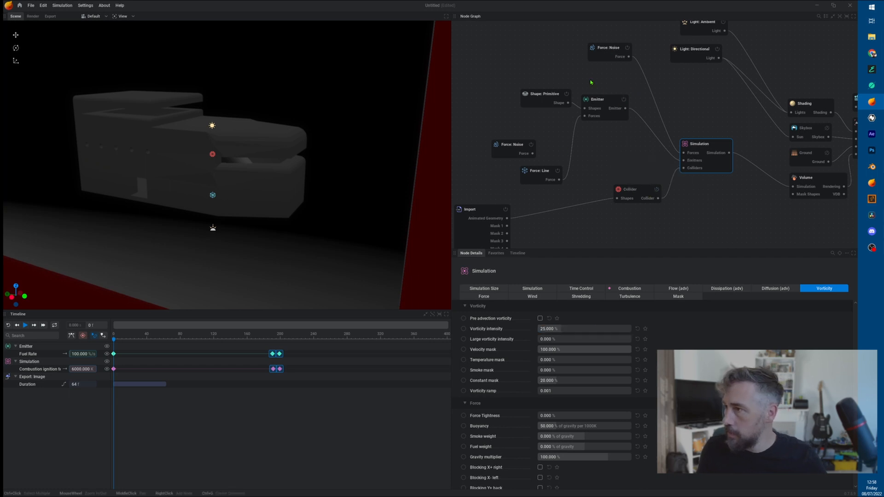
left_click(558, 171)
key("space")
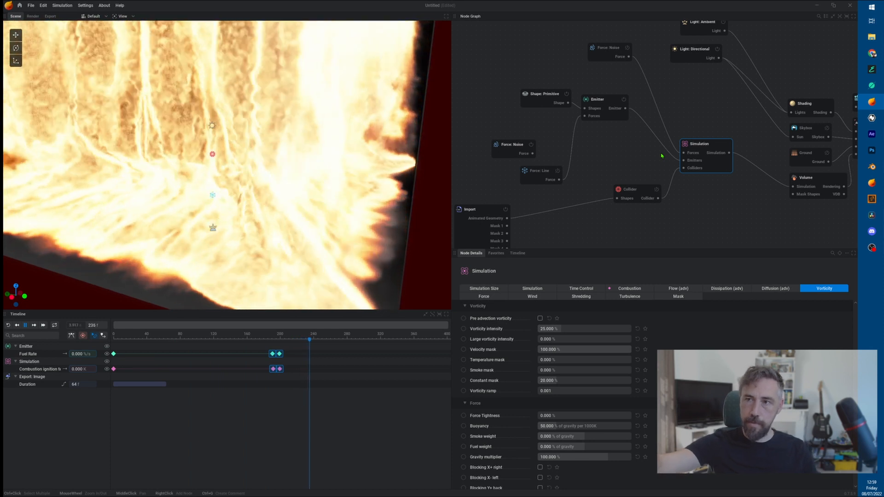
key("space")
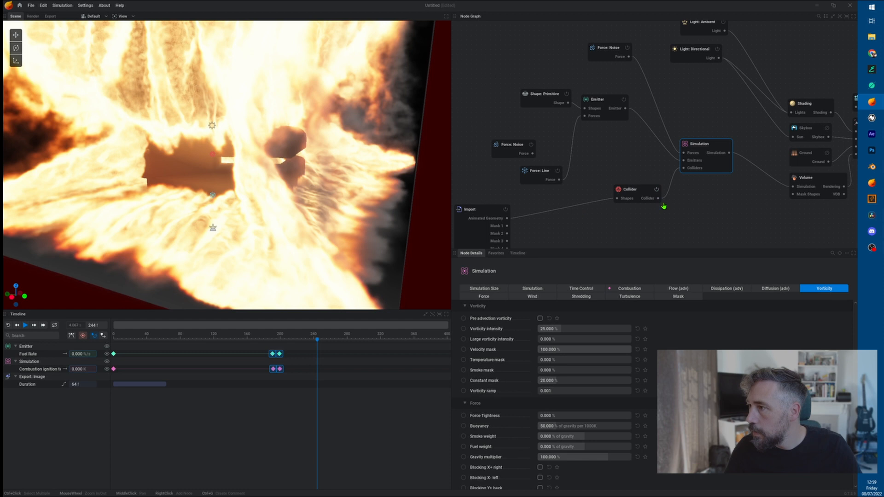
- Try the Simulation's vorticity intensity at 50% and at 100%, rerunning the simulation with each value
key("r")
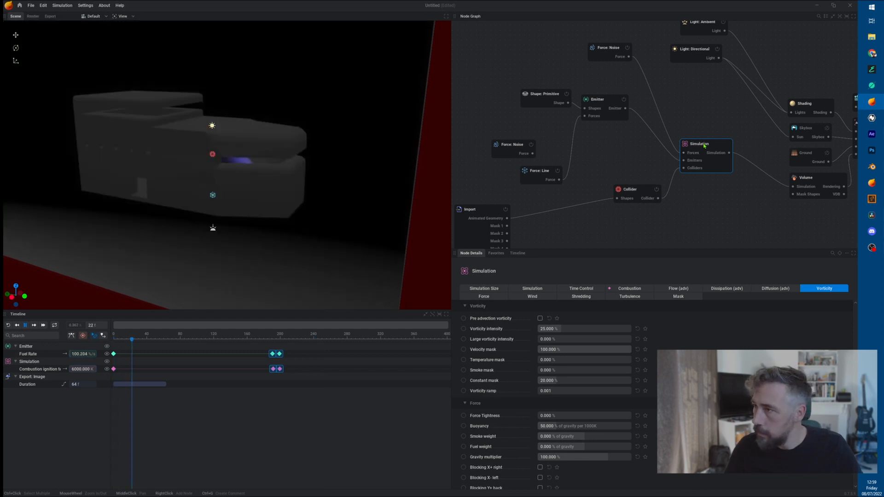
left_click(576, 328)
type("50")
key("Return")
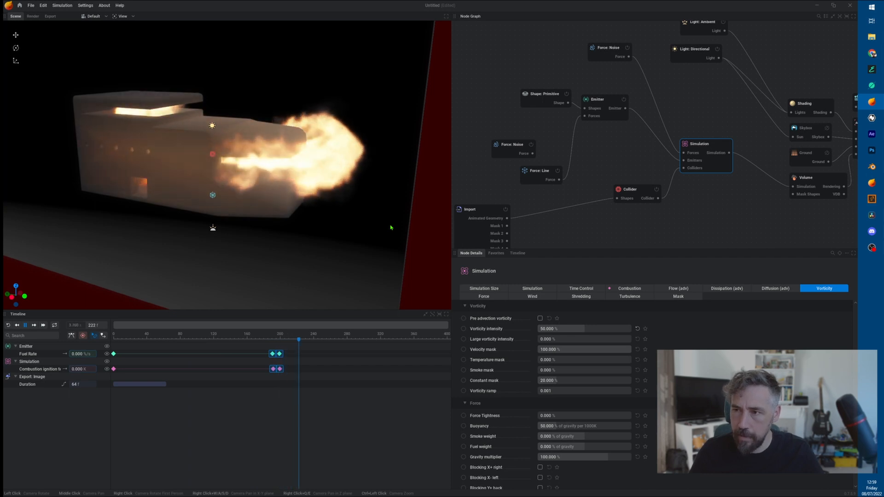
key("space")
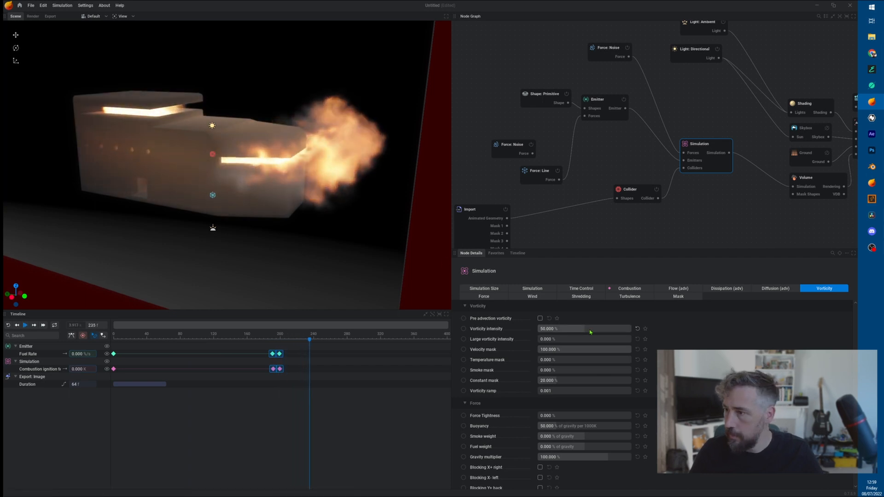
key("r")
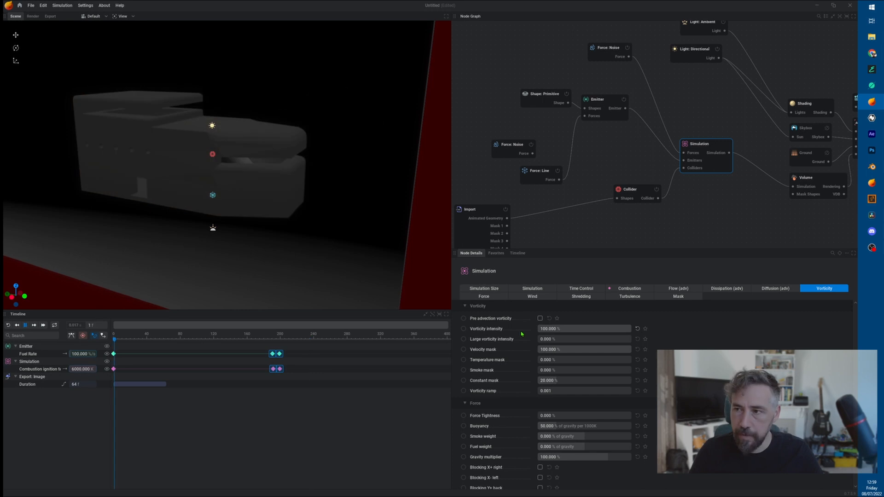
key("space")
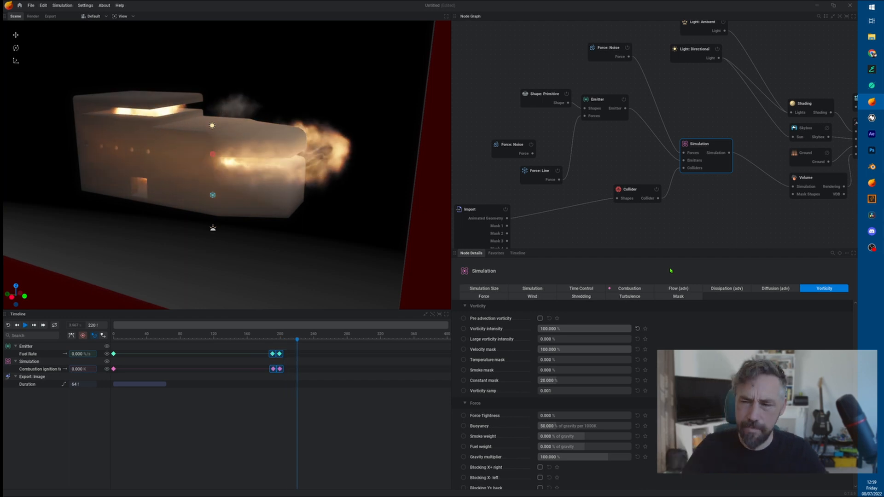
- Set the Simulation's vorticity intensity to 40% and both its smoke mask and temperature mask to 50%
double_click(578, 328)
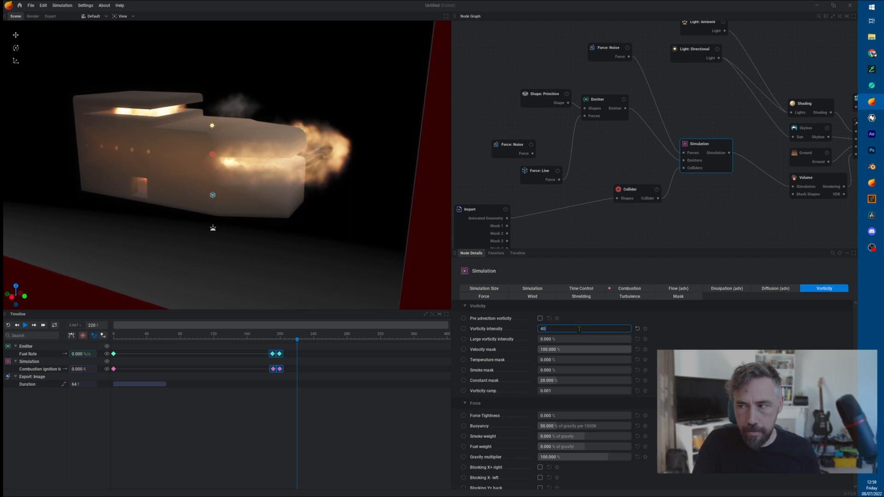
key("Return")
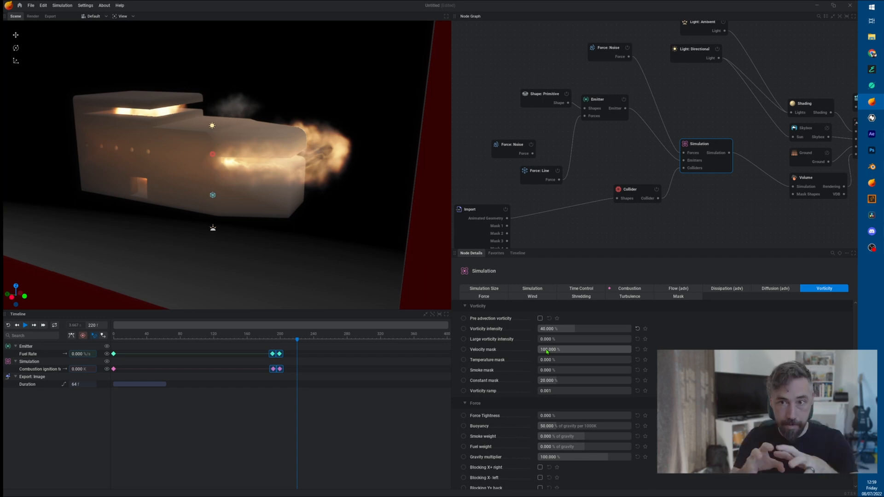
double_click(581, 370)
type("50")
key("Return")
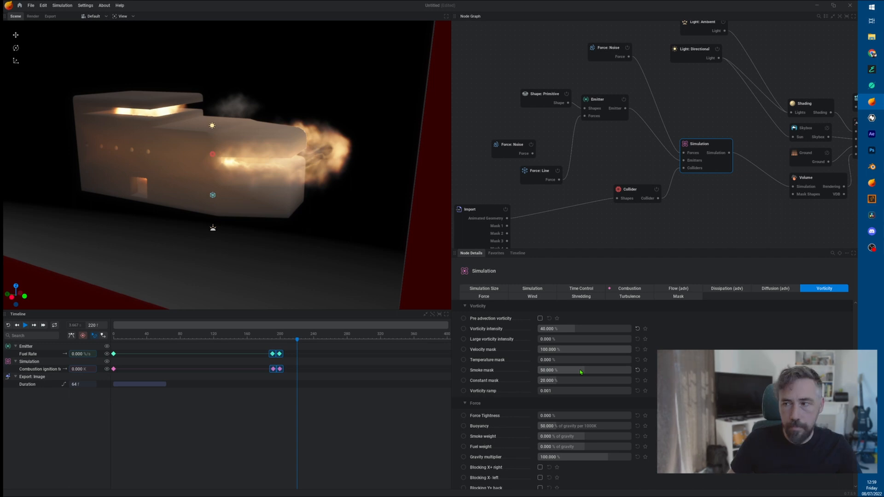
double_click(577, 362)
type("50")
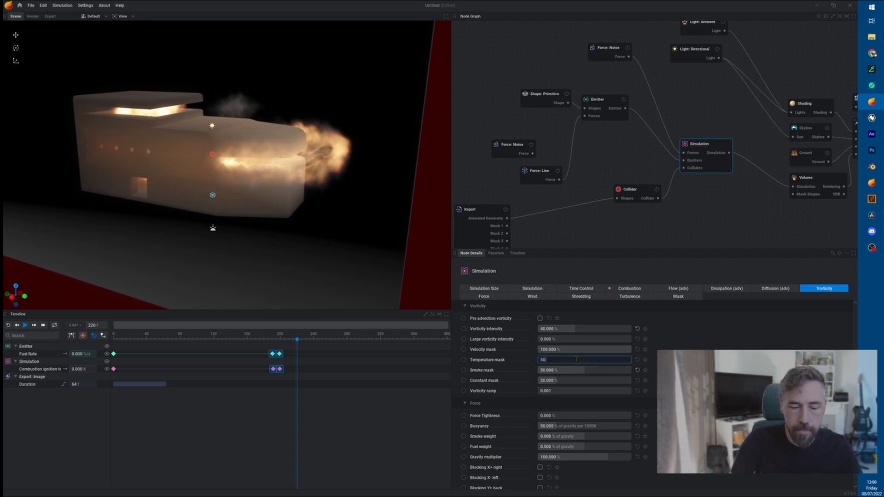
key("Return")
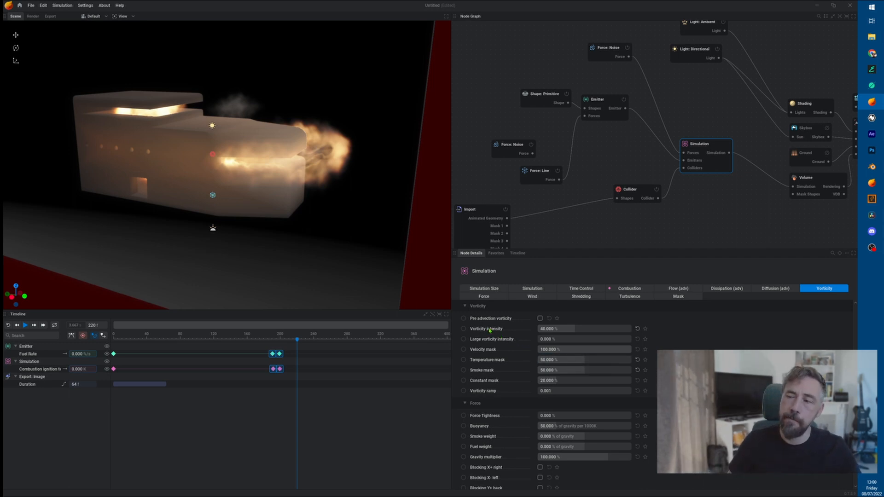
- Check the description of vorticity intensity and run the simulation to examine the fire and smoke leaving the bunker
mouse_move(490, 329)
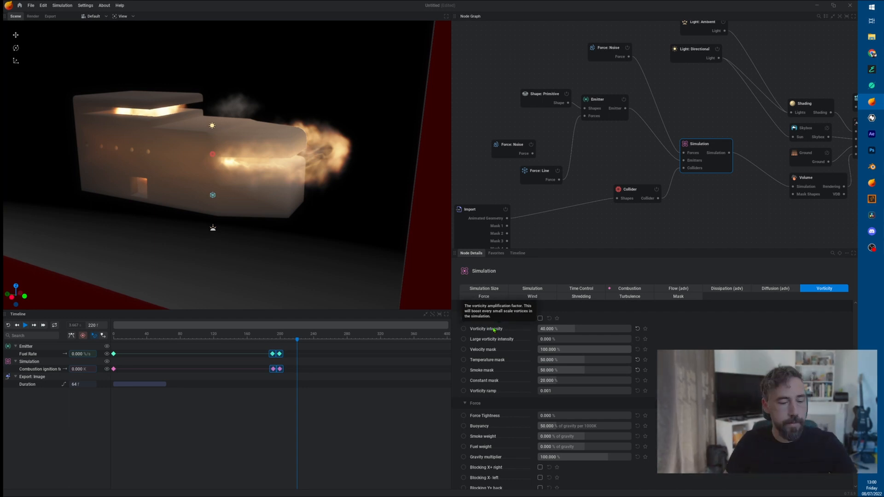
key("space")
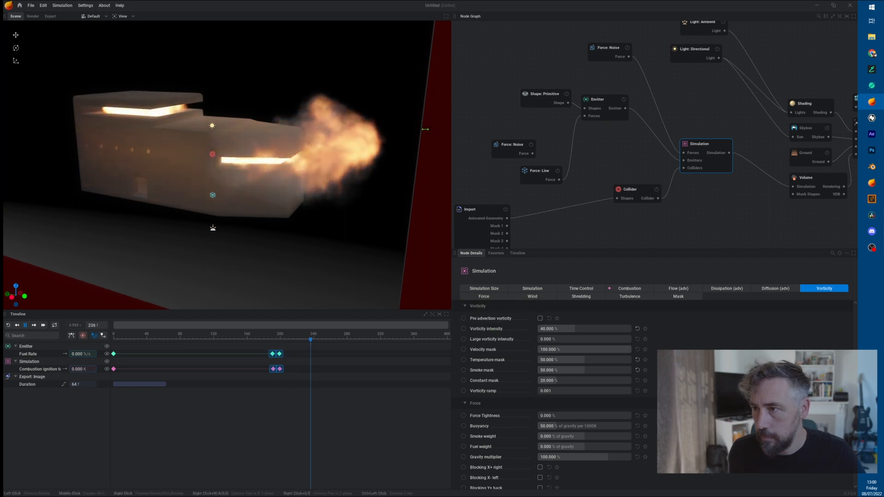
key("space")
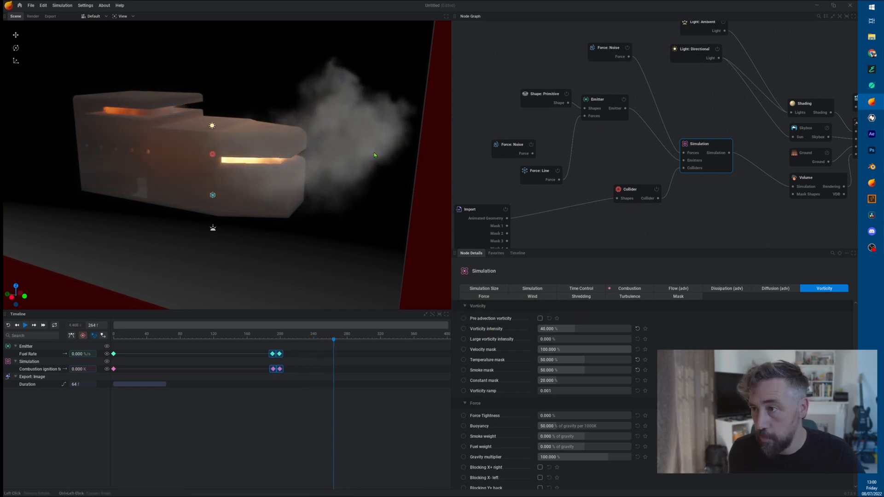
- Move the emitter's torus Shape: Primitive along Y to about 3.55 m, towards the back of the bunker
left_click_drag(374, 156, 154, 226)
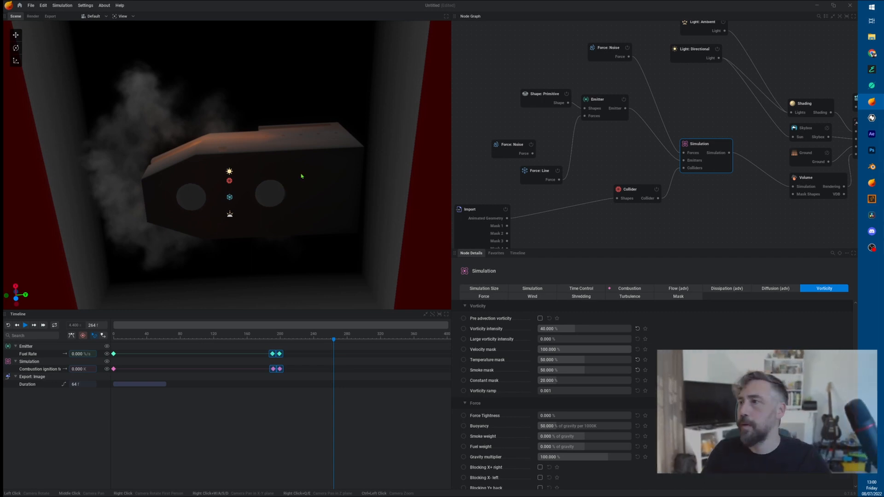
left_click(544, 97)
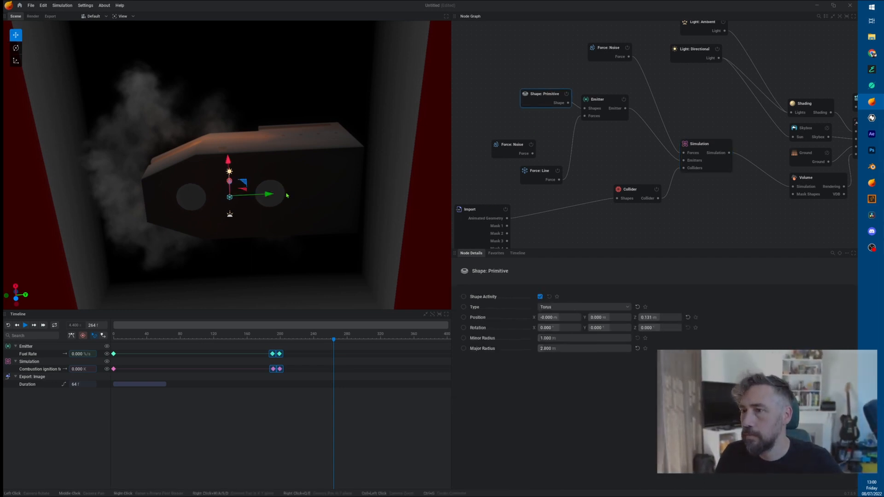
left_click_drag(286, 195, 335, 193)
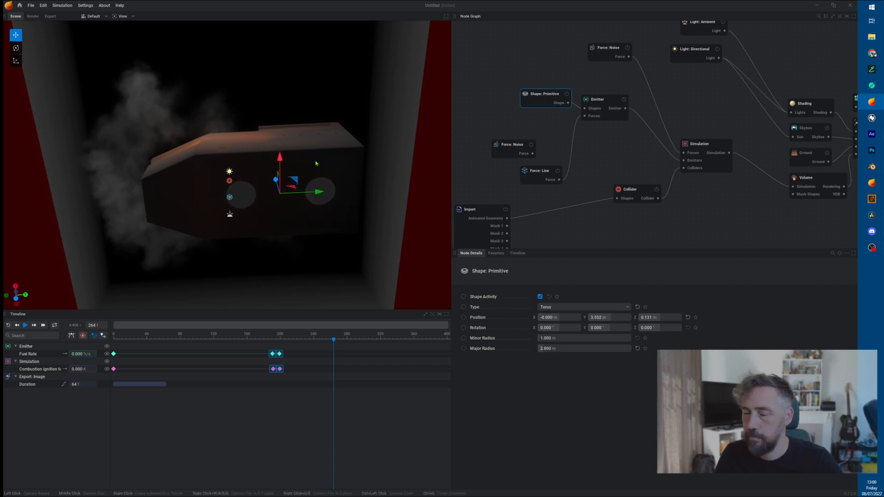
left_click_drag(345, 81, 275, 31)
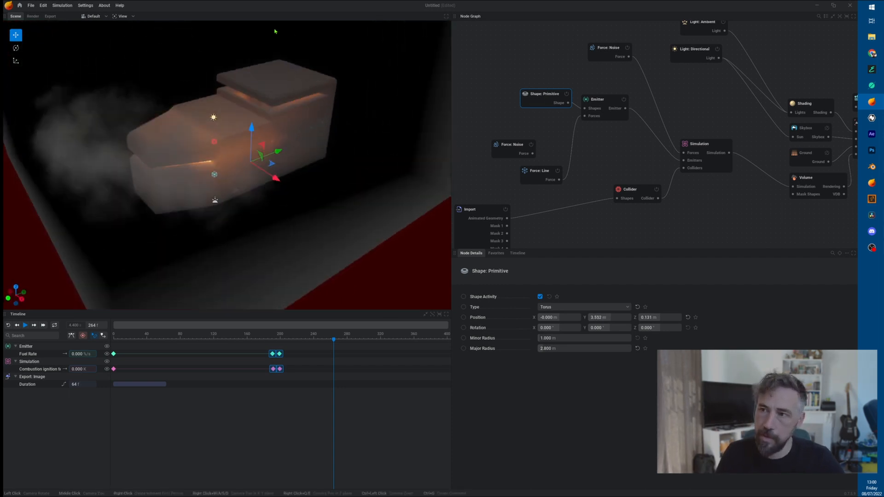
- Restart the simulation and watch the explosion from the shifted torus from the bunker's front and side
key("r")
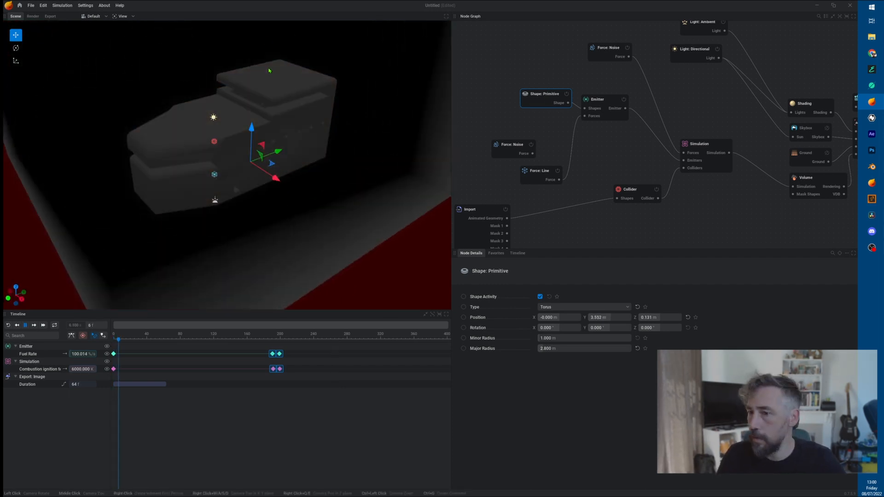
left_click(704, 152)
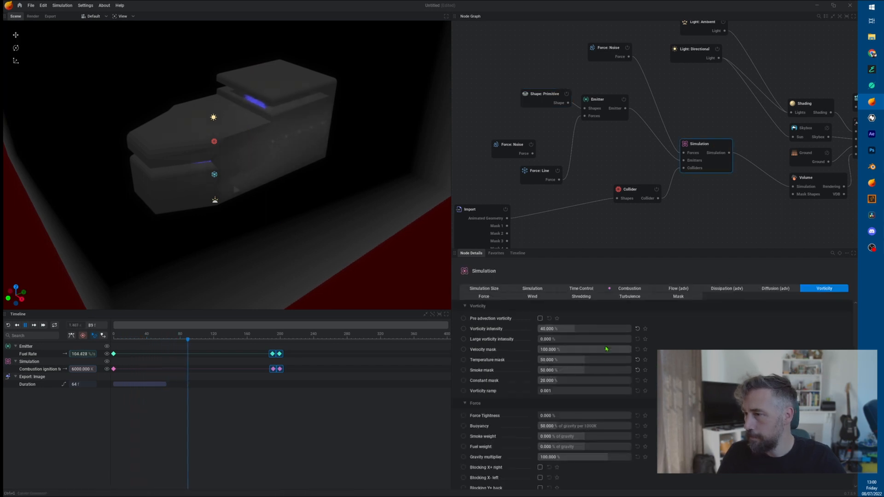
left_click_drag(265, 249, 124, 164)
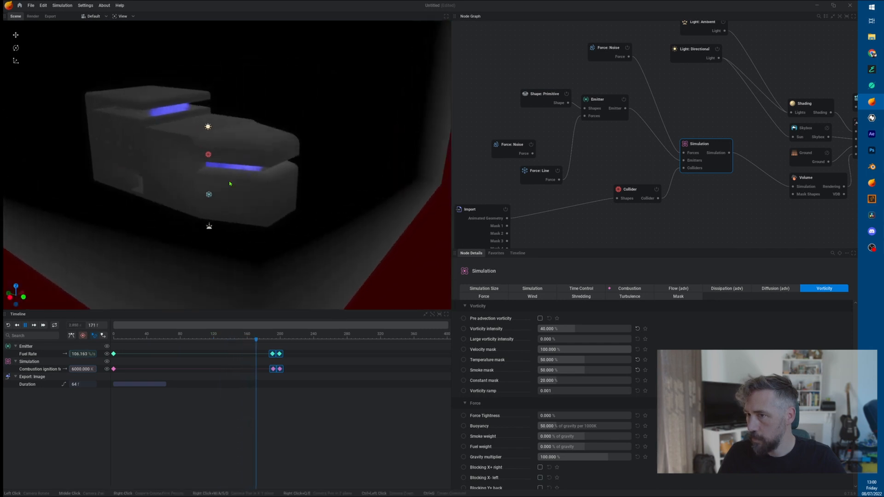
left_click_drag(187, 247, 141, 201)
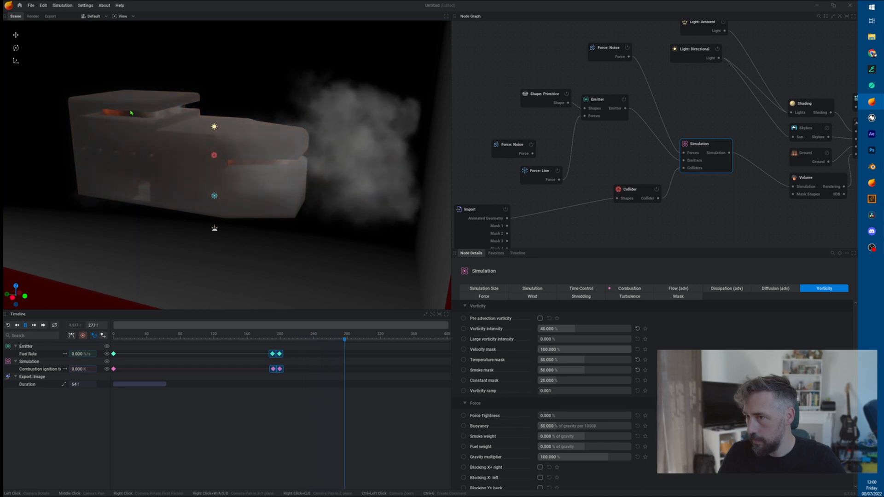
key("space")
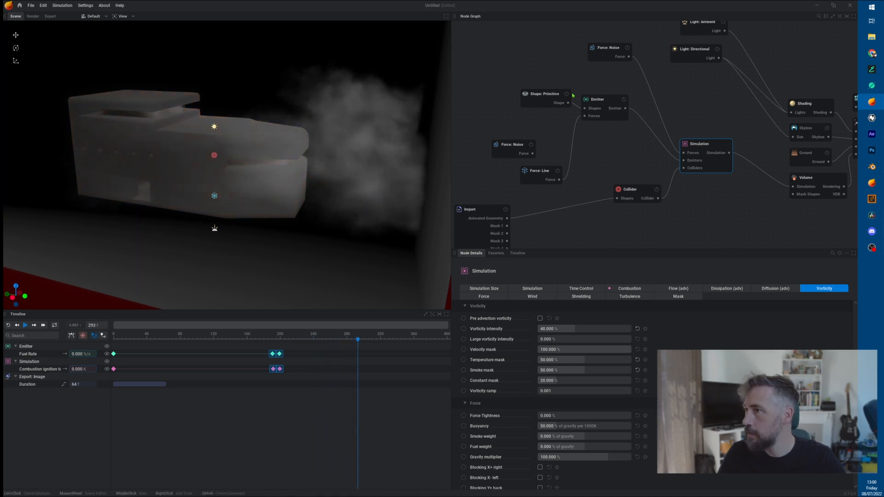
- Raise the Emitter's fuel rate to about 200 %/s at the keyframe near frame 191
left_click(612, 101)
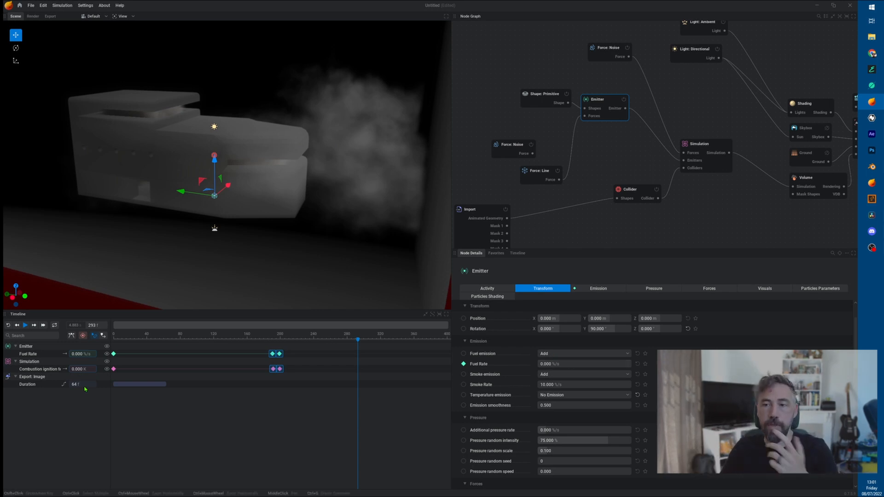
left_click_drag(113, 339, 105, 338)
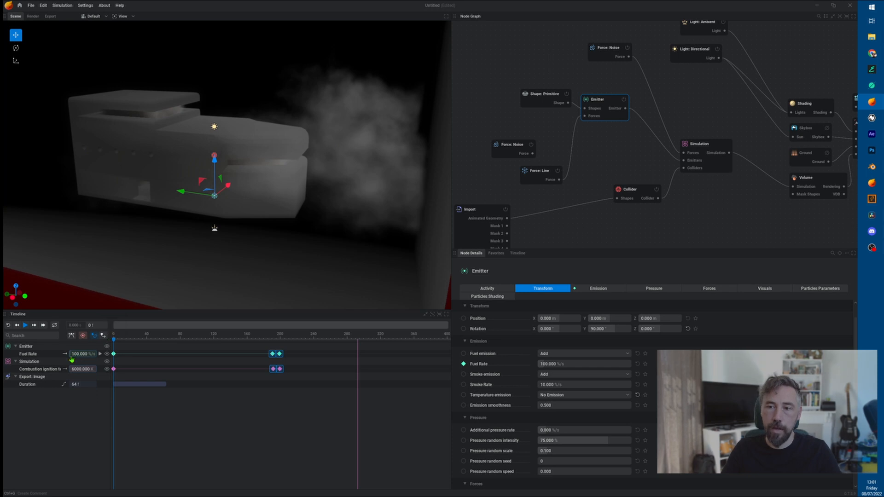
left_click(272, 335)
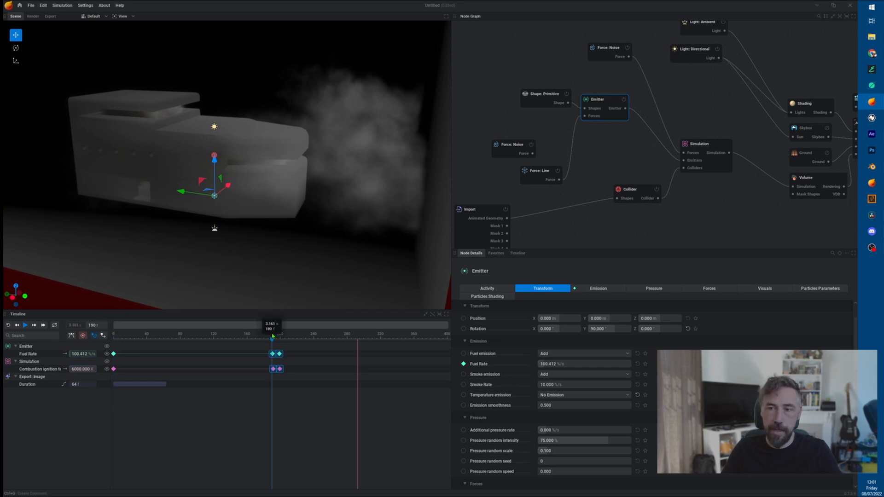
left_click_drag(273, 336, 274, 337)
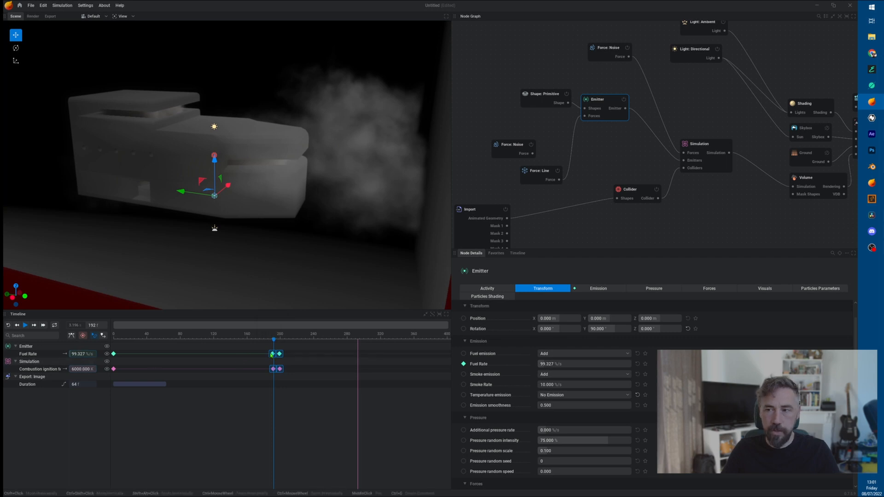
left_click(272, 354)
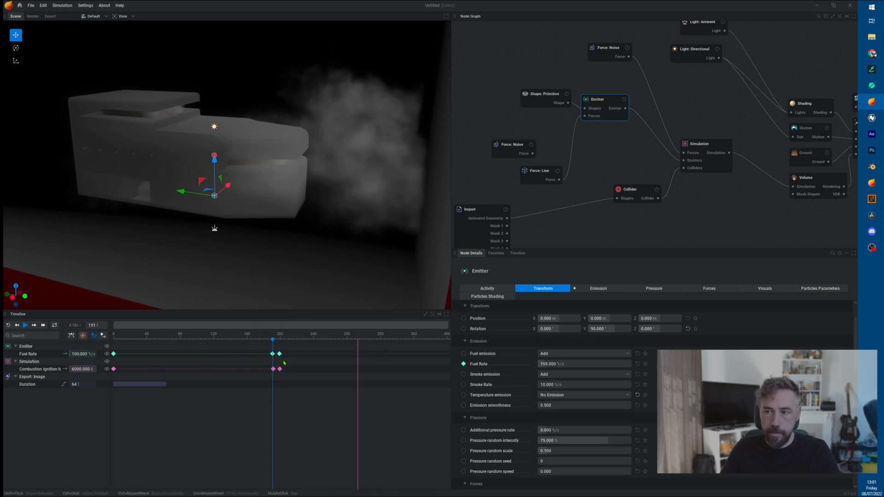
left_click(273, 355)
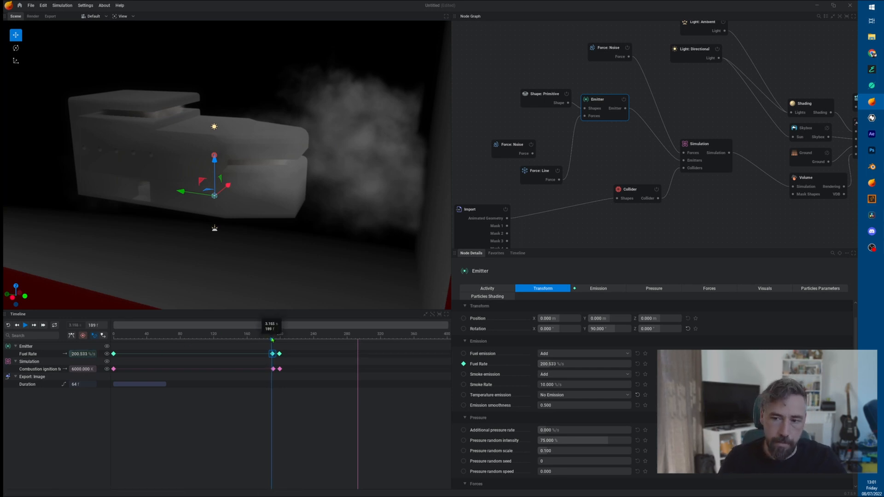
- Rewind the timeline to frame 0, run the simulation to about frame 293 to examine the blast, and reset it
mouse_move(272, 339)
left_mouse_down()
mouse_move(261, 340)
mouse_move(271, 339)
left_mouse_up()
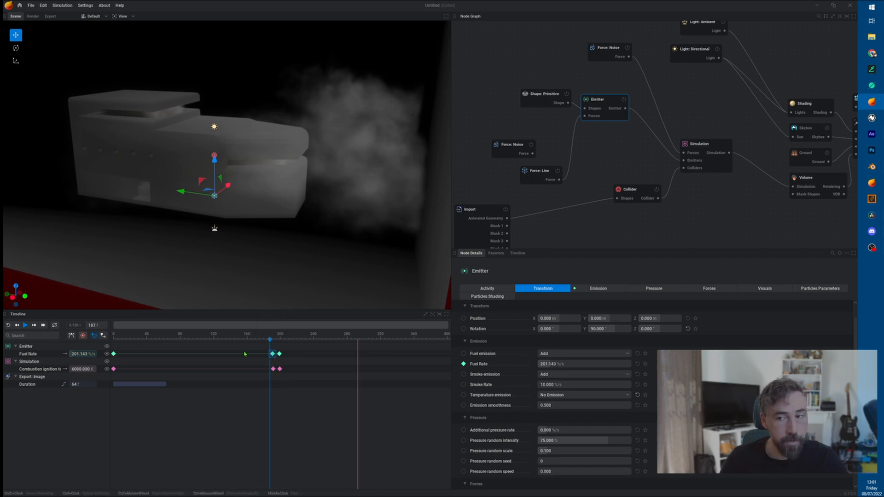
left_click_drag(270, 341, 105, 327)
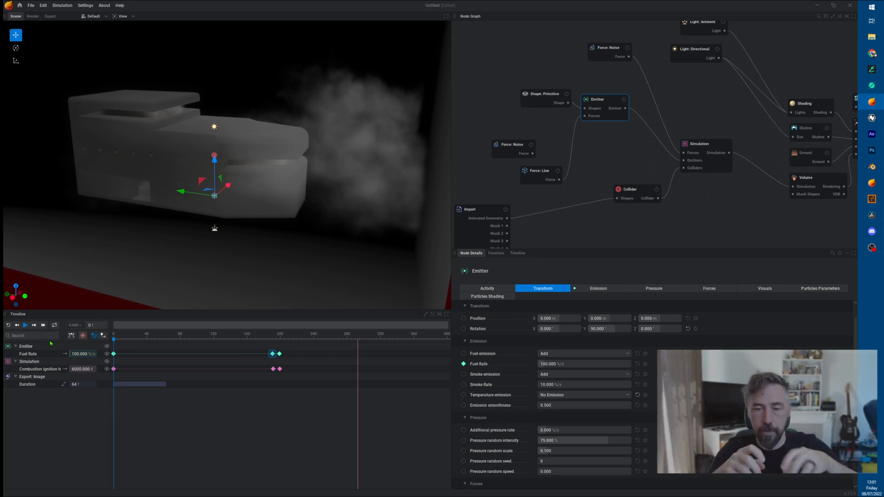
key("space")
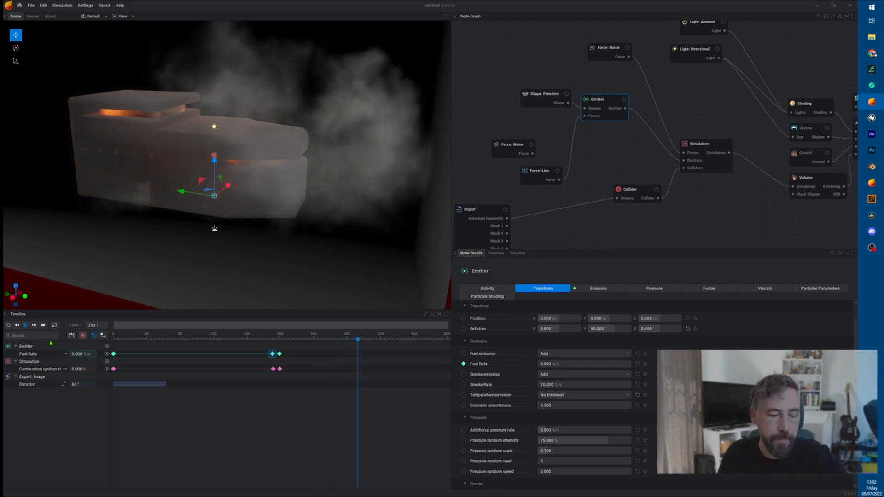
key("space")
key("r")
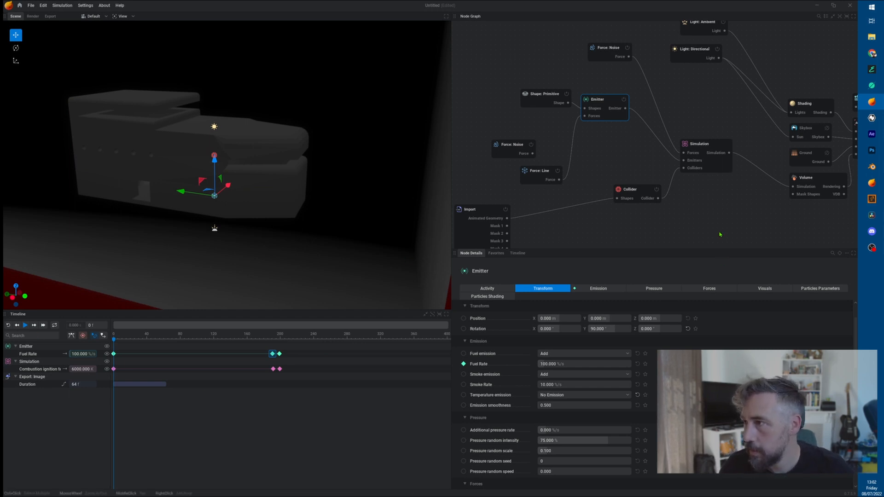
- Turn off rendering of the Import node's bunker as polygons and show the Collider instead
left_click(709, 150)
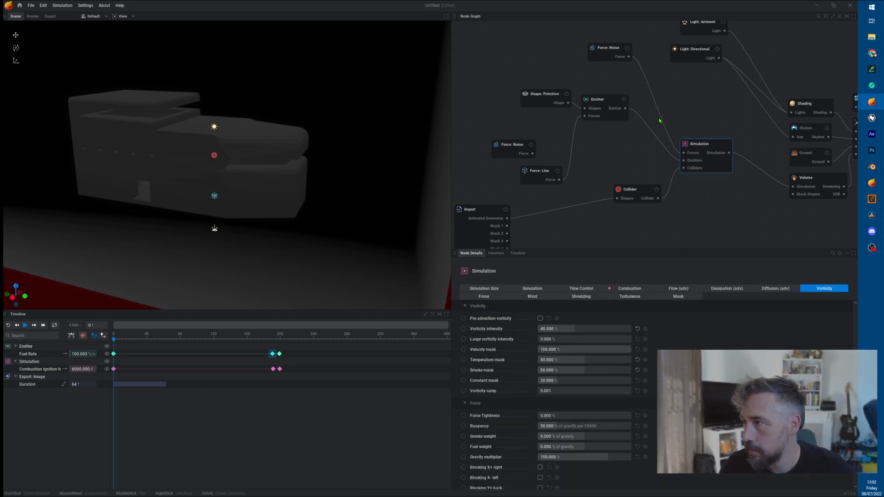
left_click(645, 192)
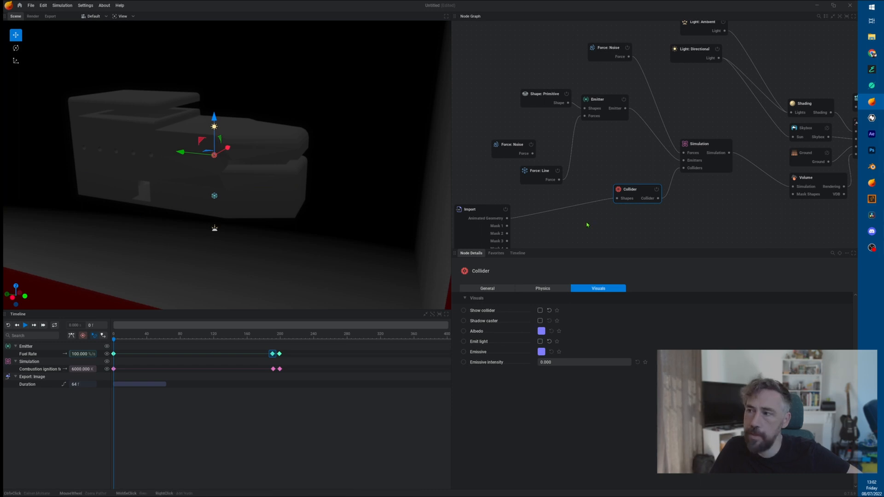
middle_click_drag(587, 225, 650, 183)
left_click(536, 169)
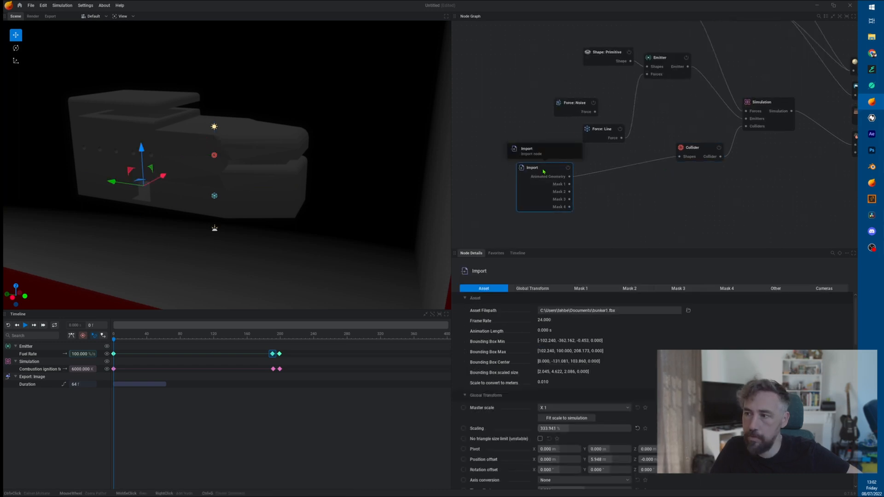
left_click(776, 290)
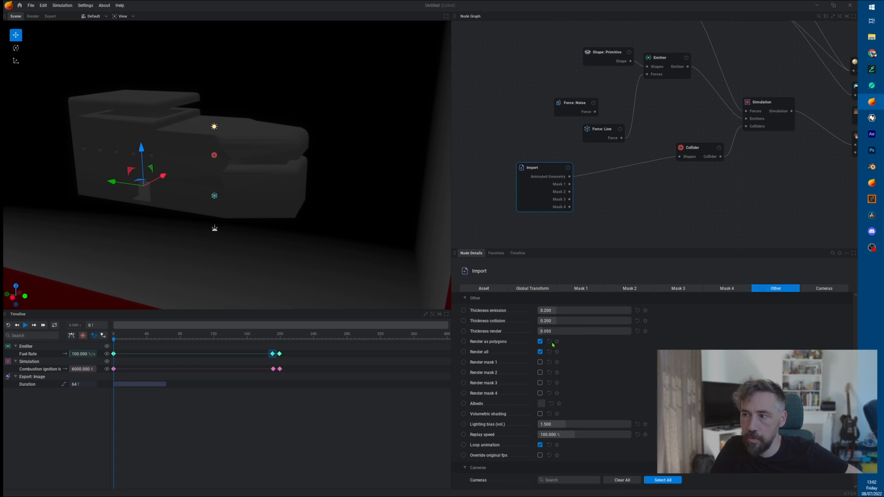
left_click(540, 342)
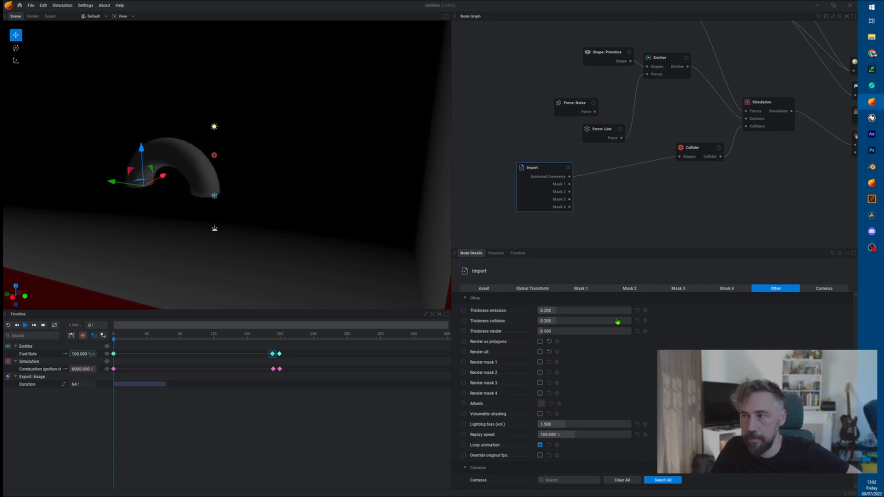
left_click(693, 147)
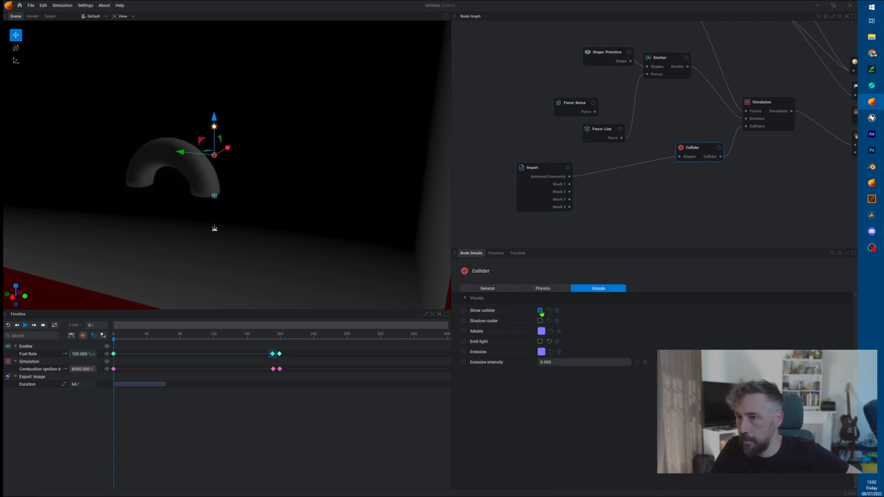
left_click(541, 311)
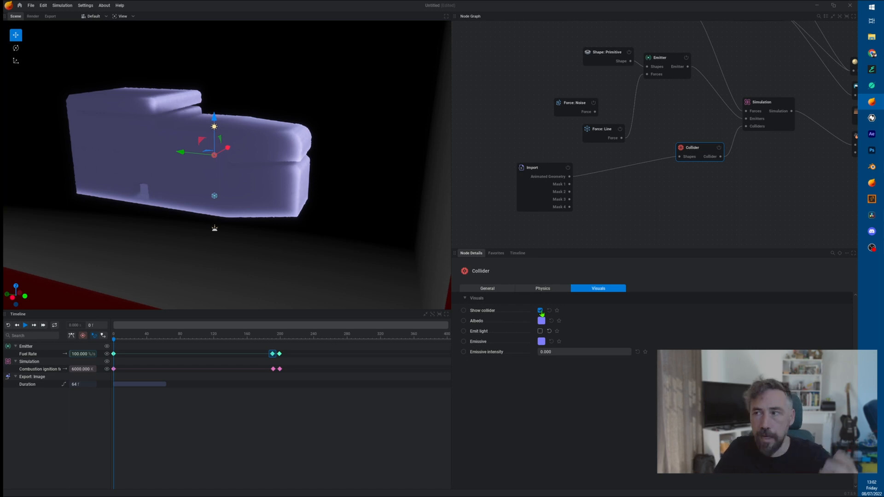
- Add a sphere Shape: Primitive to the Collider's shapes, raise it to about Z 3.86 m above the bunker, and delete it again
left_click_drag(684, 162, 682, 204)
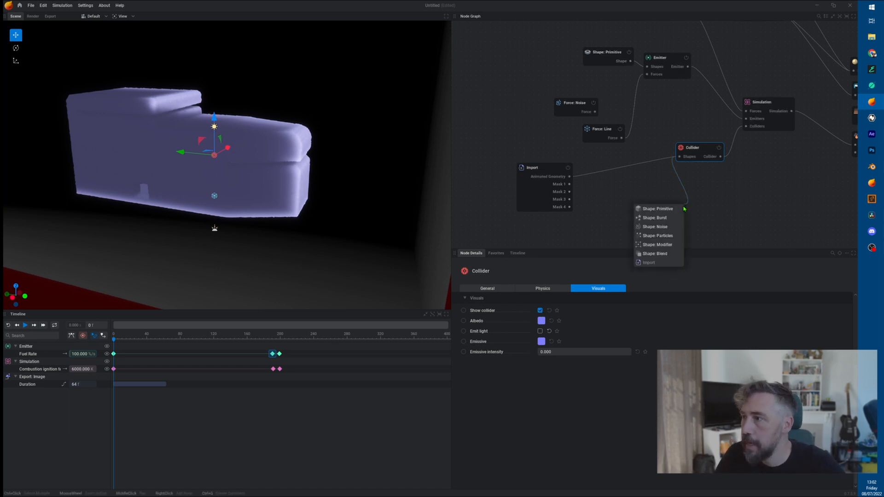
left_click(663, 207)
left_click_drag(219, 102, 219, 65)
left_click(781, 242)
left_click(649, 201)
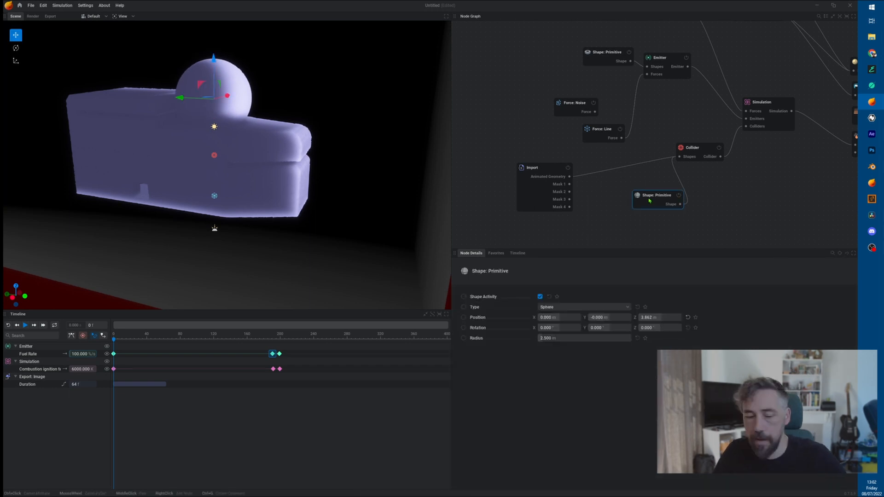
key("Delete")
- Hide the Collider and turn rendering of the imported bunker as polygons back on
left_click(712, 148)
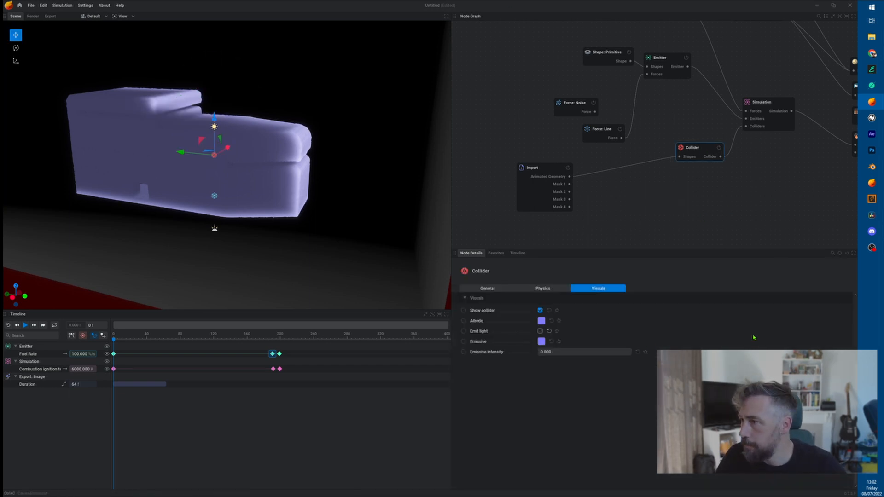
left_click(541, 312)
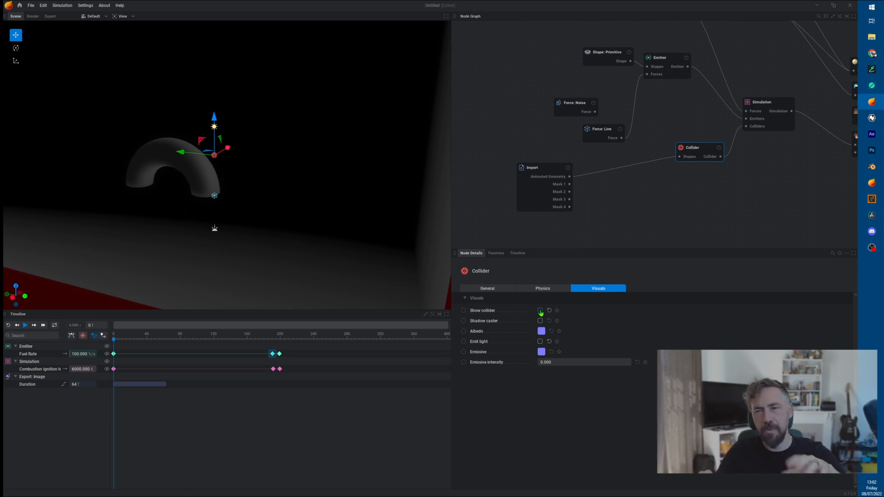
left_click(569, 168)
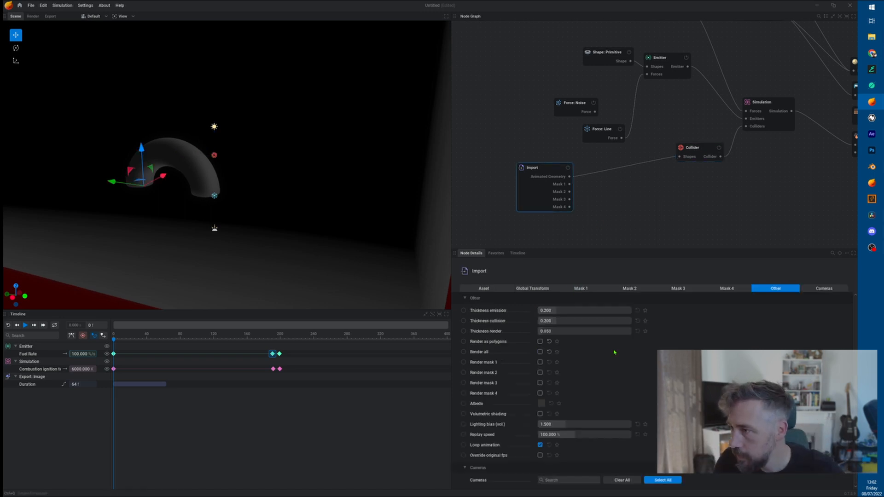
left_click(540, 351)
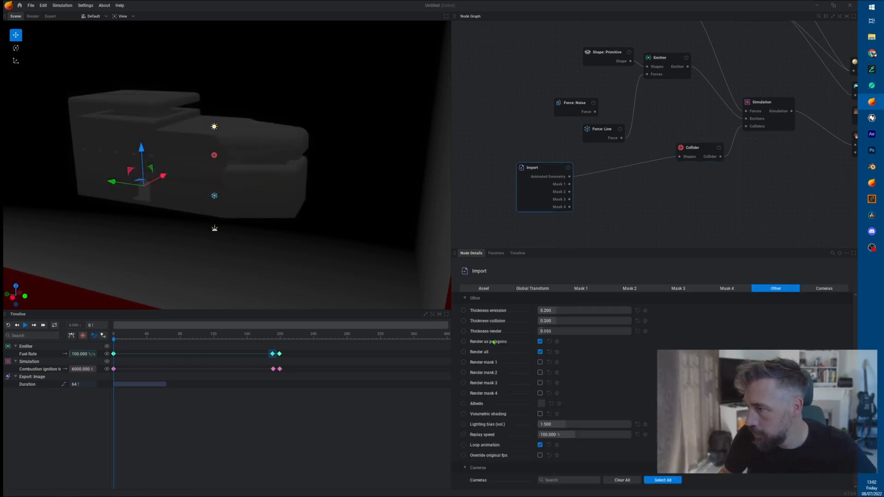
- Enable pre advection vorticity on the Simulation and run on to about frame 256, examining the explosion from the side and front
key("space")
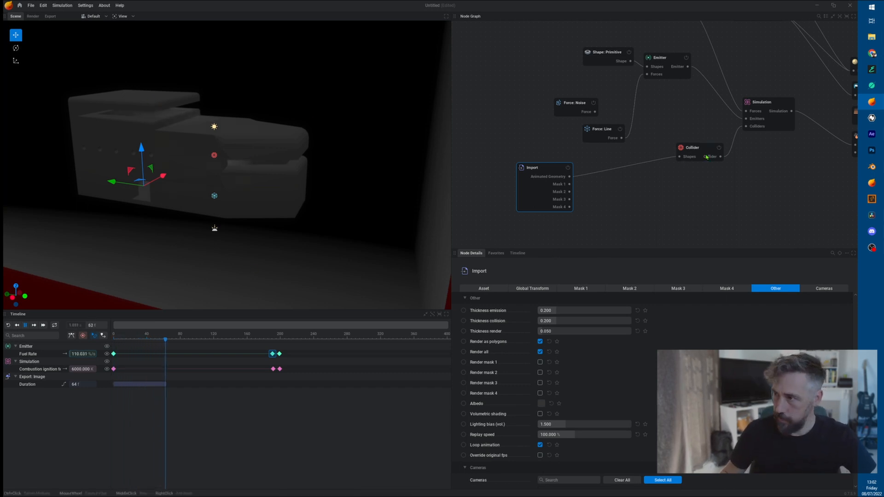
left_click(785, 104)
middle_click_drag(776, 213, 760, 170)
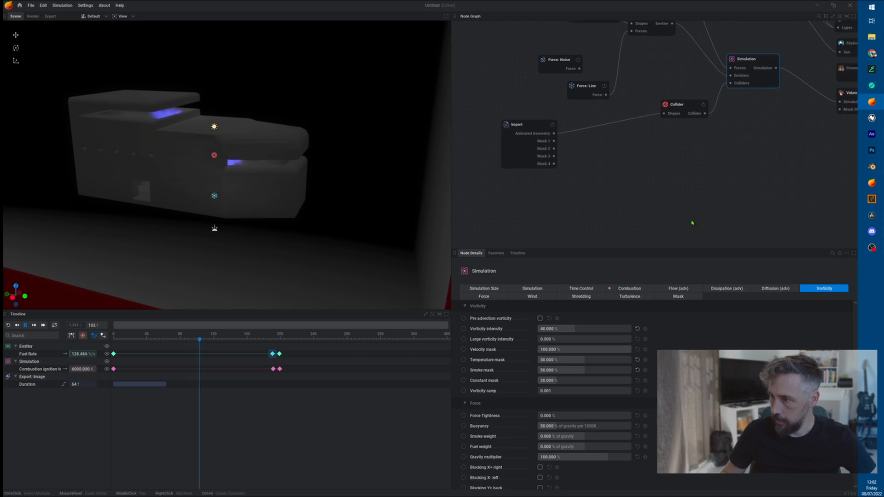
key("space")
left_click(540, 318)
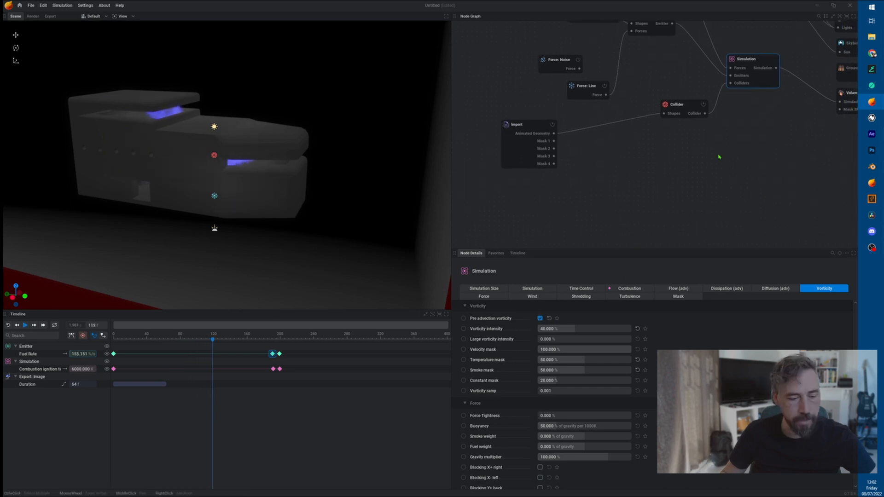
key("space")
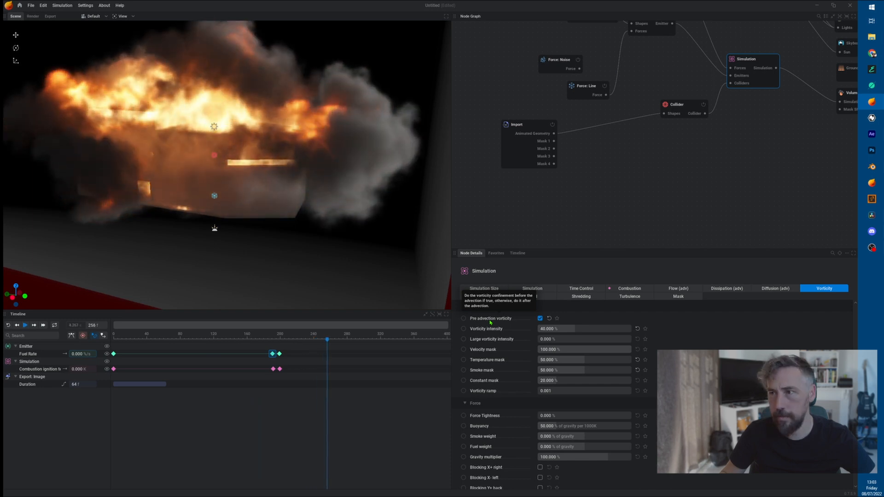
left_click_drag(331, 152, 46, 175)
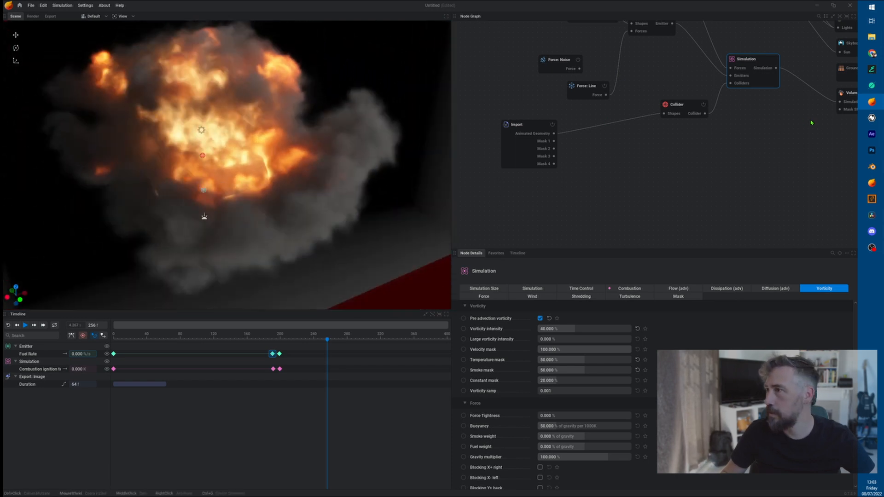
- Reset the Simulation's advection, smoke and temperature turbulence to 0% and restart the simulation
middle_click_drag(811, 123, 709, 198)
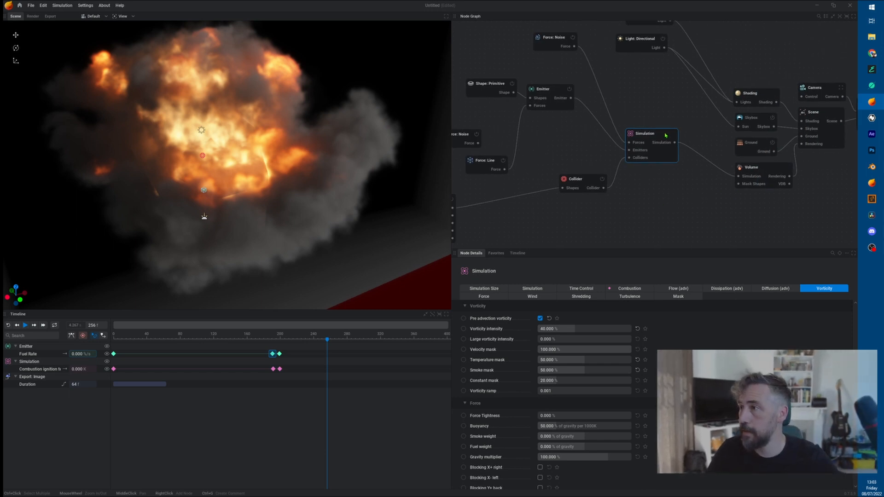
left_click(639, 297)
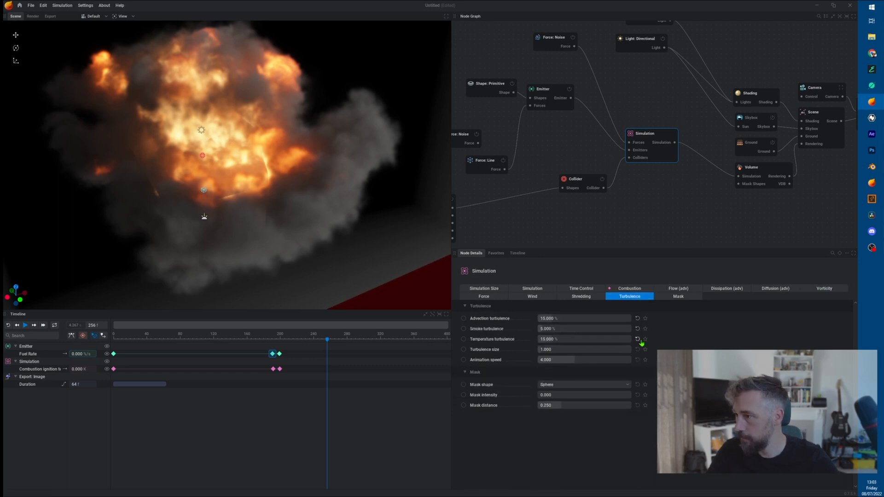
key("r")
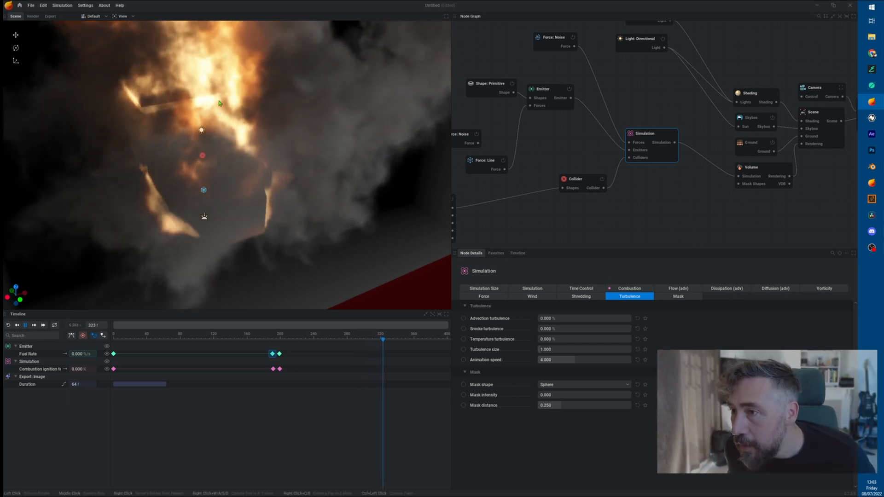
- Examine the turbulence-free fire and smoke around the bunker from several angles up to frame 437
mouse_move(131, 144)
left_mouse_down()
mouse_move(199, 79)
mouse_move(242, 109)
mouse_move(271, 115)
mouse_move(202, 105)
mouse_move(159, 119)
left_mouse_up()
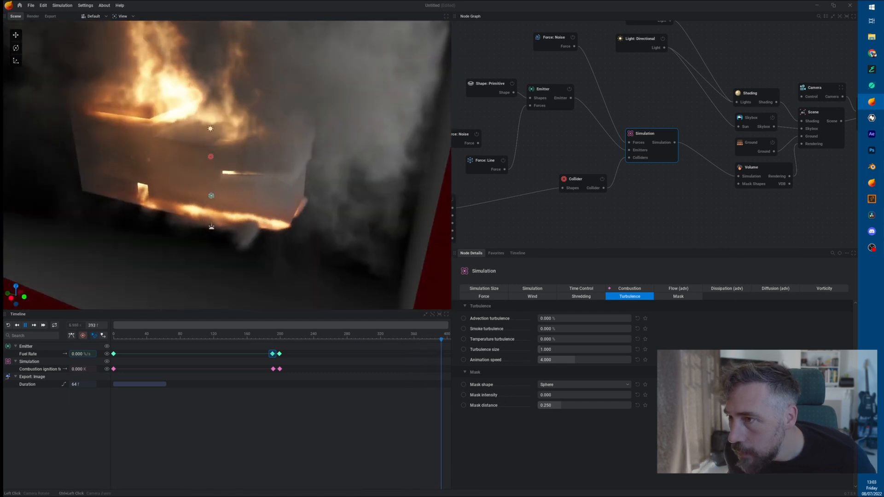
mouse_move(249, 155)
left_mouse_down()
mouse_move(210, 138)
mouse_move(179, 169)
mouse_move(194, 117)
left_mouse_up()
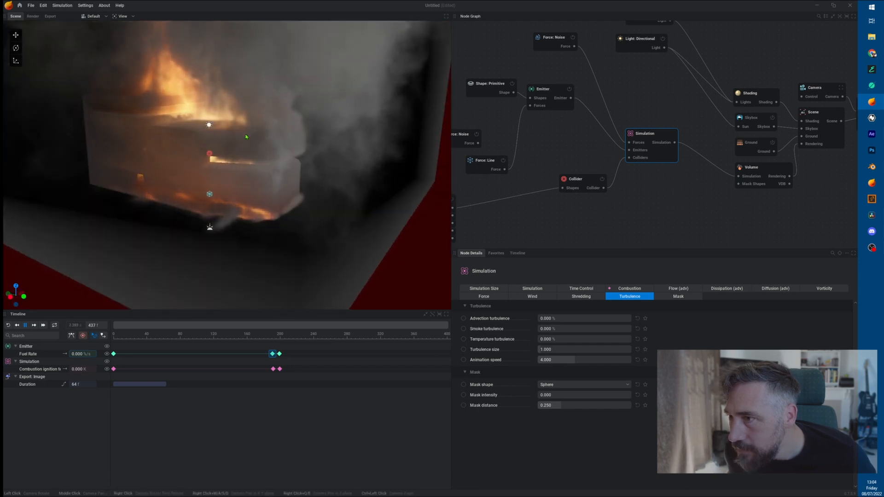
left_click_drag(247, 136, 202, 126)
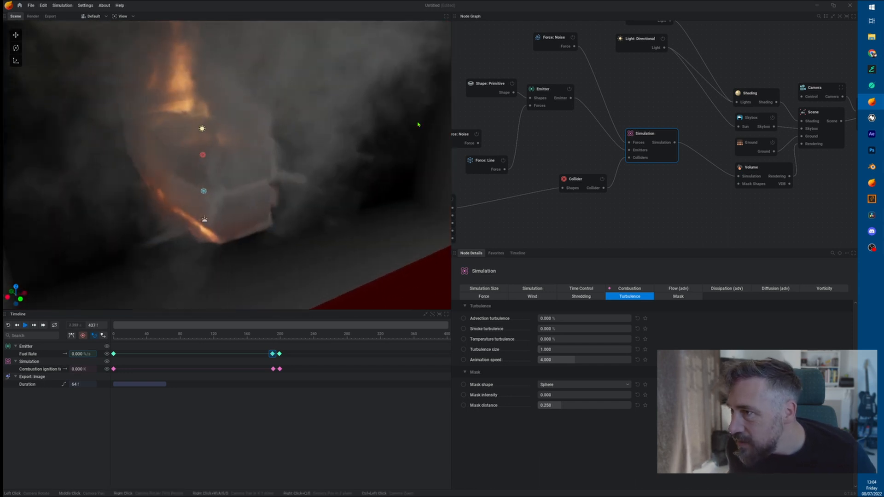
mouse_move(325, 165)
left_mouse_down()
mouse_move(168, 158)
mouse_move(324, 167)
left_mouse_up()
middle_click_drag(324, 167, 323, 247)
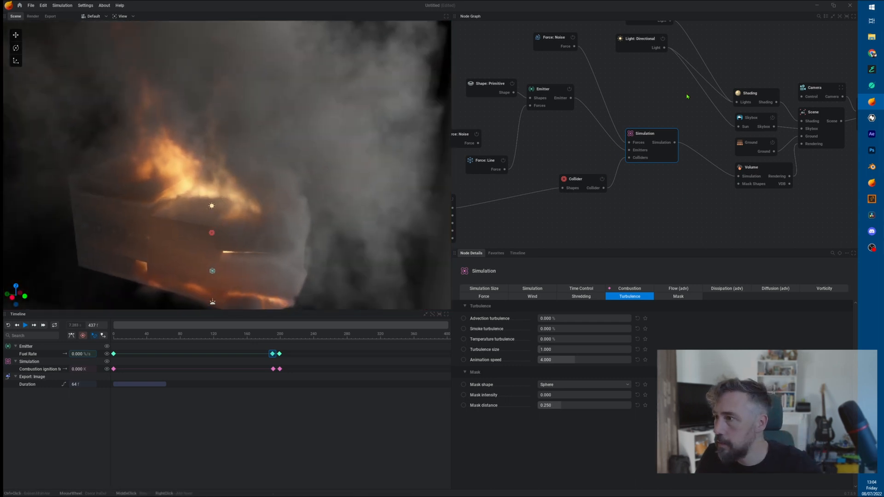
- Activate Post Modulation 1 on the Volume and steepen its smoke remapping curve to peak at about 47% of the source range
left_click(778, 174)
left_click(610, 289)
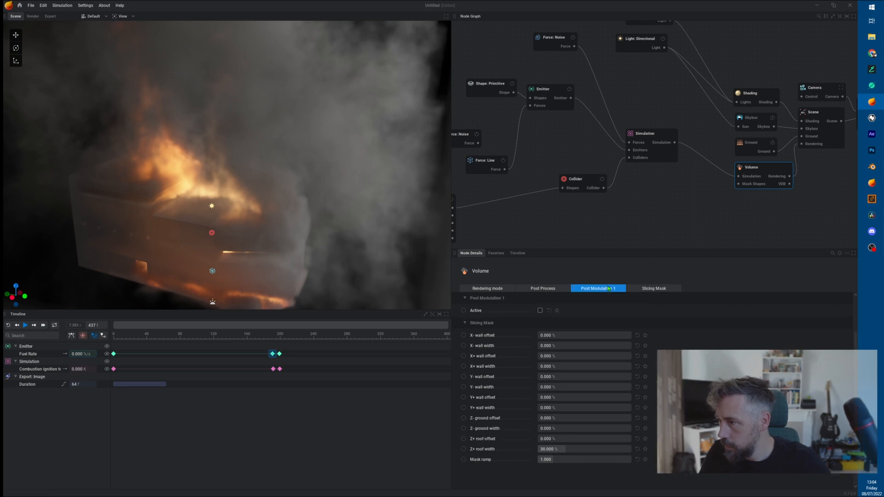
left_click(541, 311)
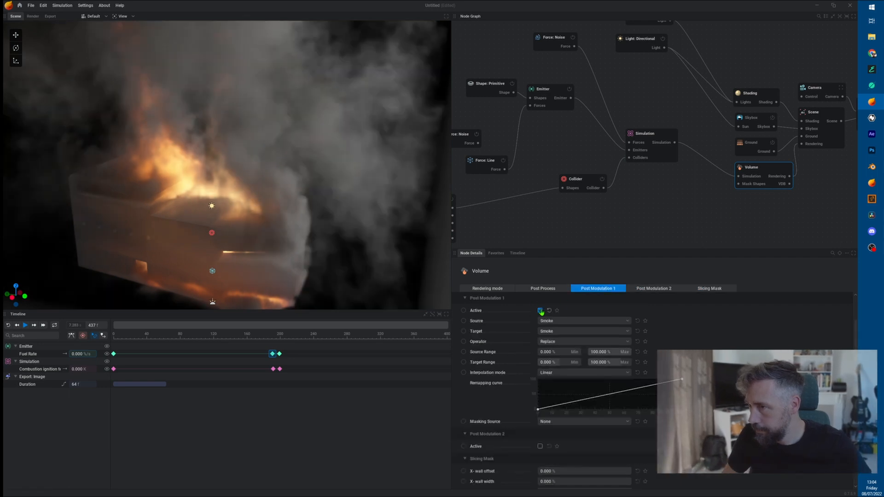
left_click_drag(682, 381, 607, 356)
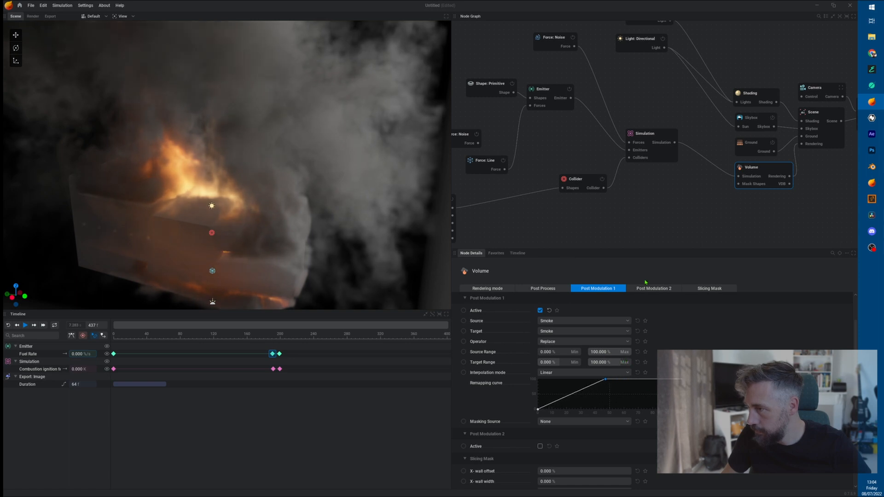
- Set Post Modulation 1's masking source on the Volume to Temperature and look over the other available masking sources
left_click(552, 423)
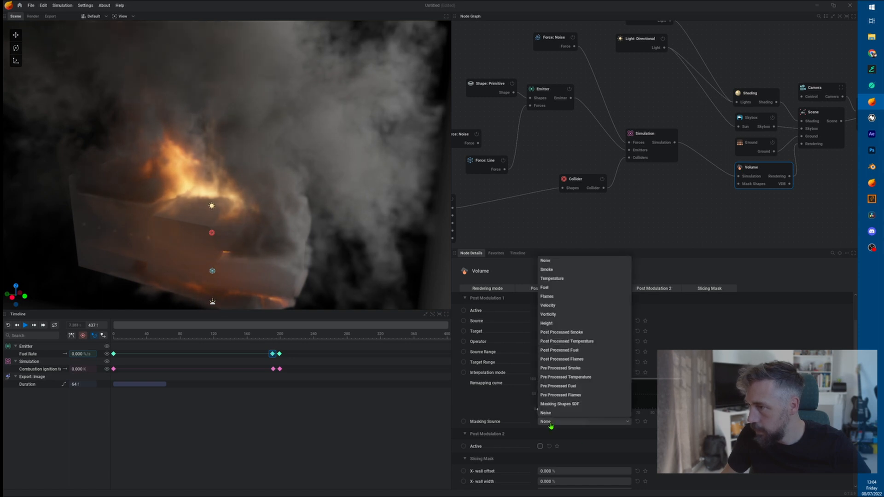
left_click(560, 280)
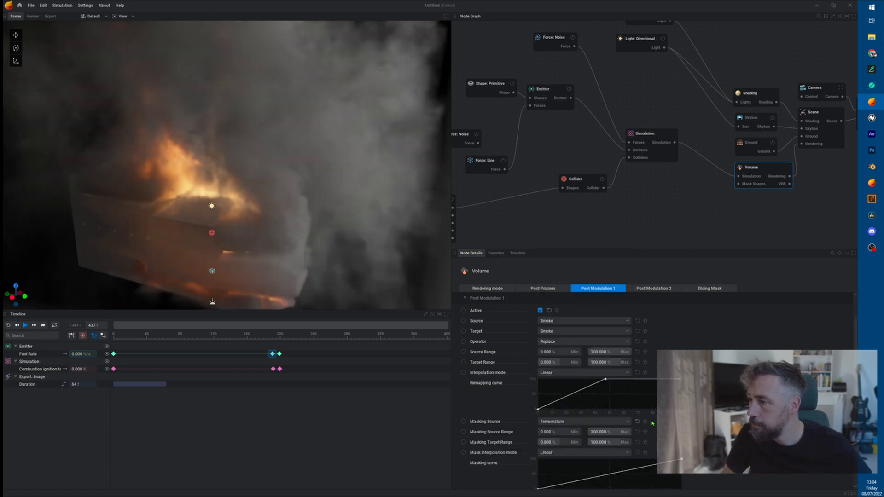
left_click(562, 422)
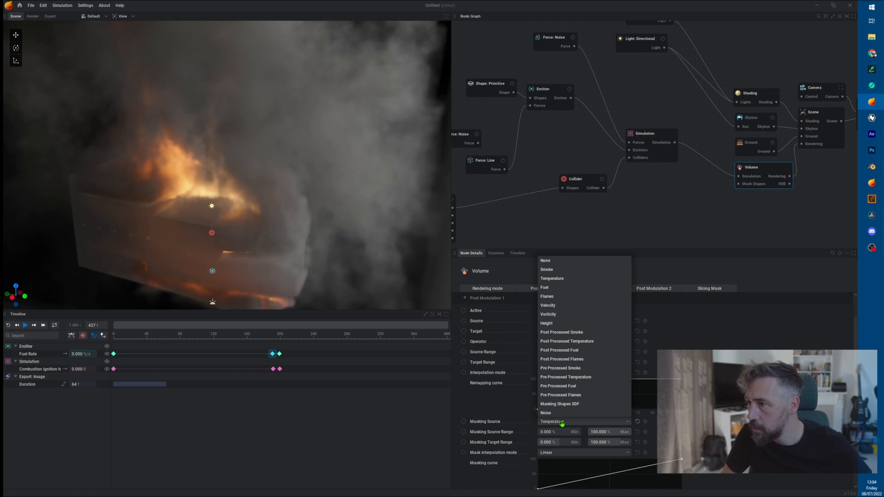
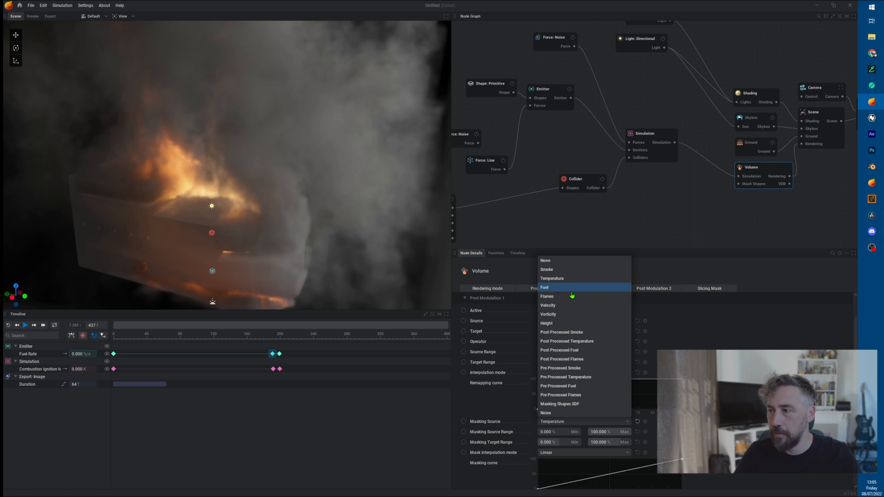
left_click(762, 343)
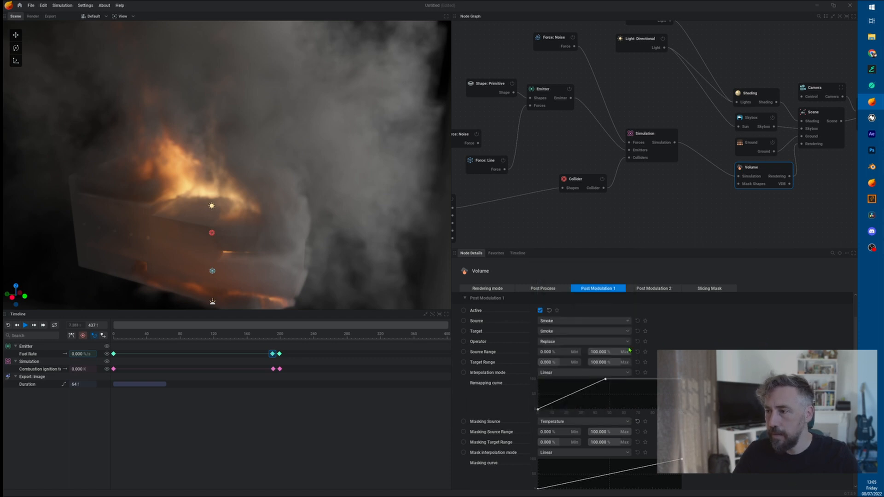
- Try Pre Processed Smoke, Post Processed Smoke and Velocity as Post Modulation 1's masking source
left_click(595, 423)
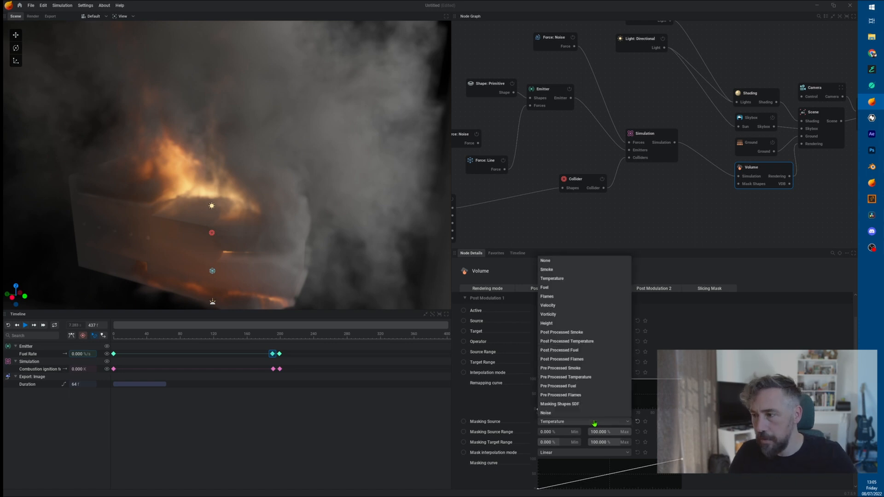
left_click(601, 369)
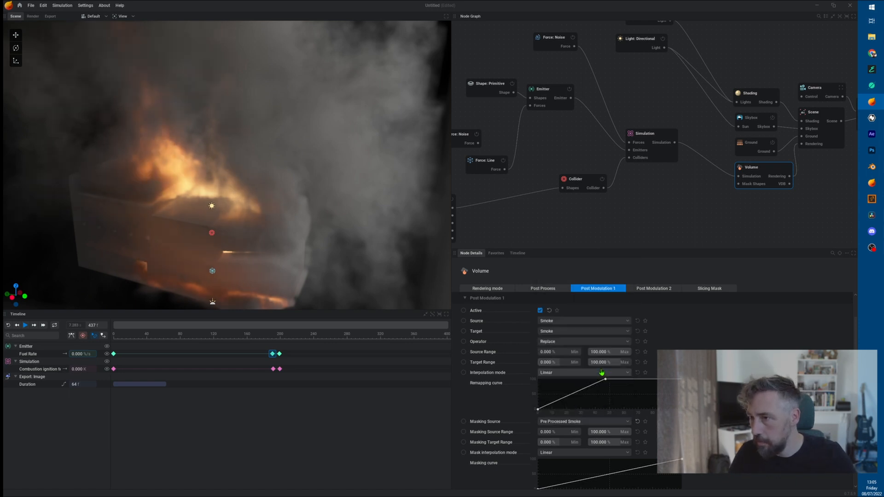
left_click(573, 422)
left_click(585, 335)
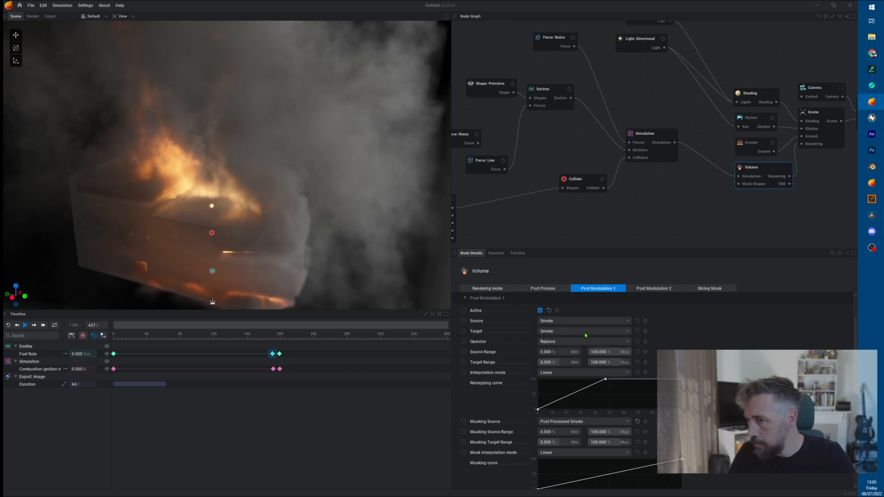
left_click(601, 422)
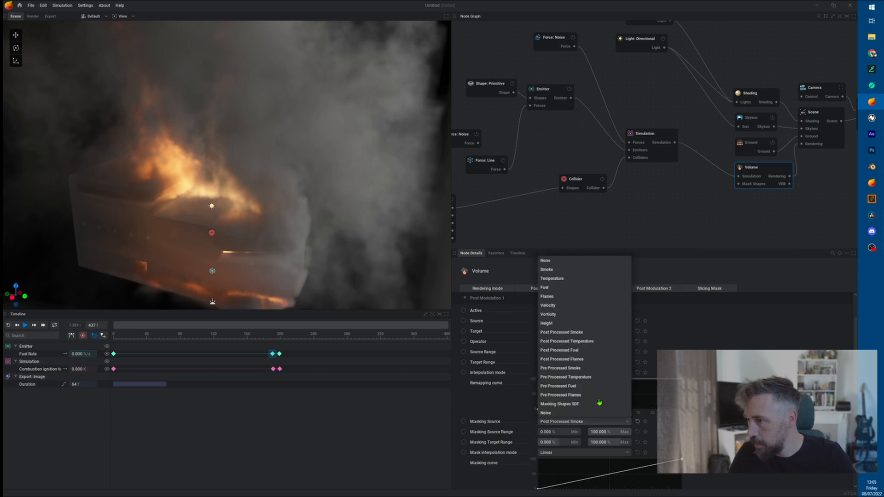
left_click(591, 308)
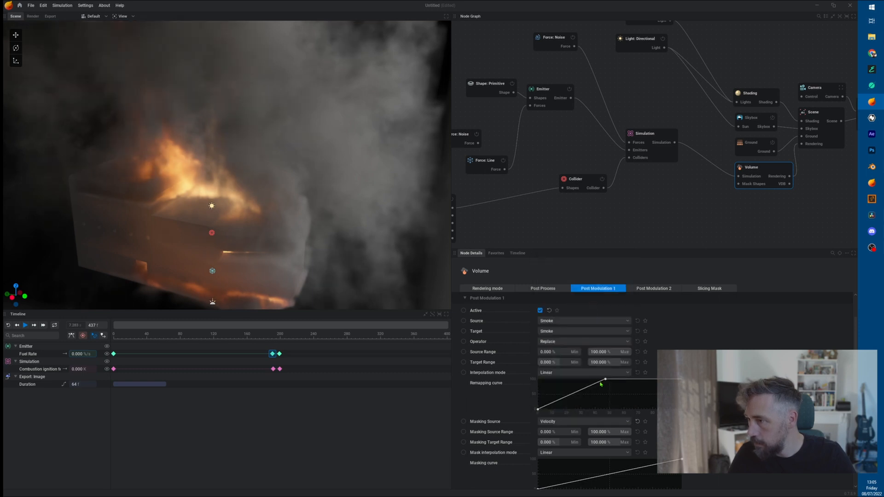
- Try Flames as Post Modulation 1's masking source, ending with Temperature selected
left_click(558, 422)
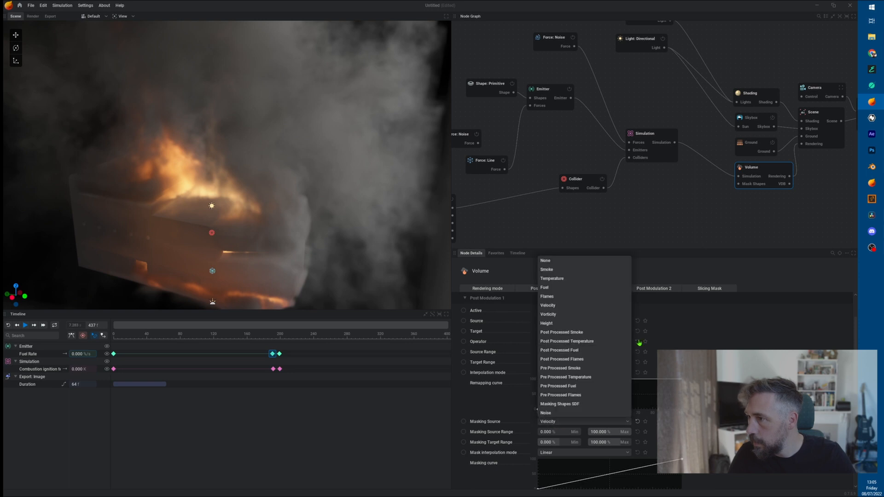
left_click(611, 304)
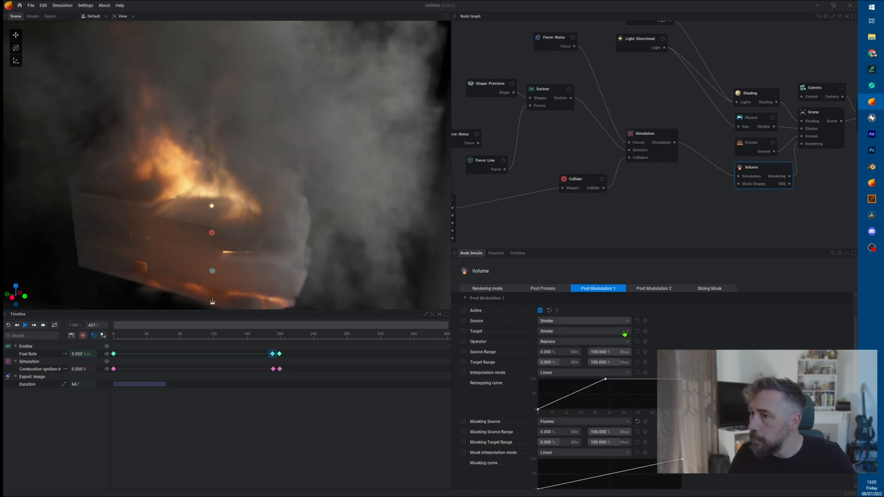
left_click(554, 425)
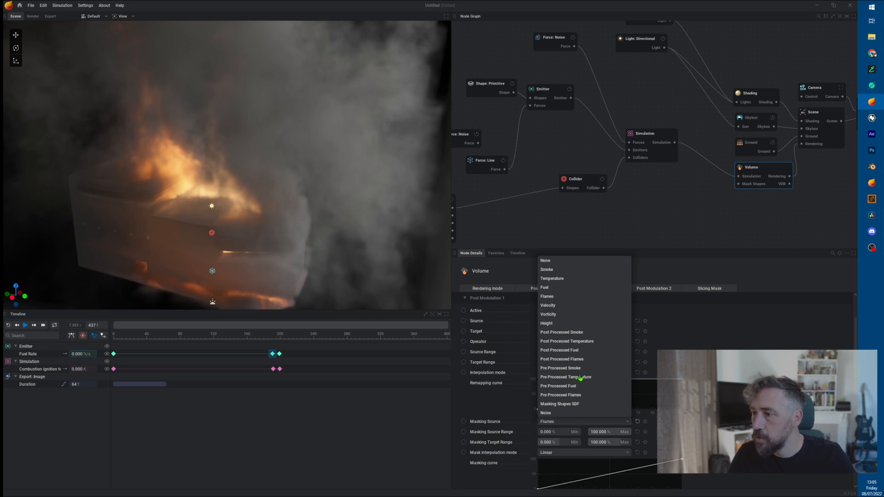
left_click(577, 279)
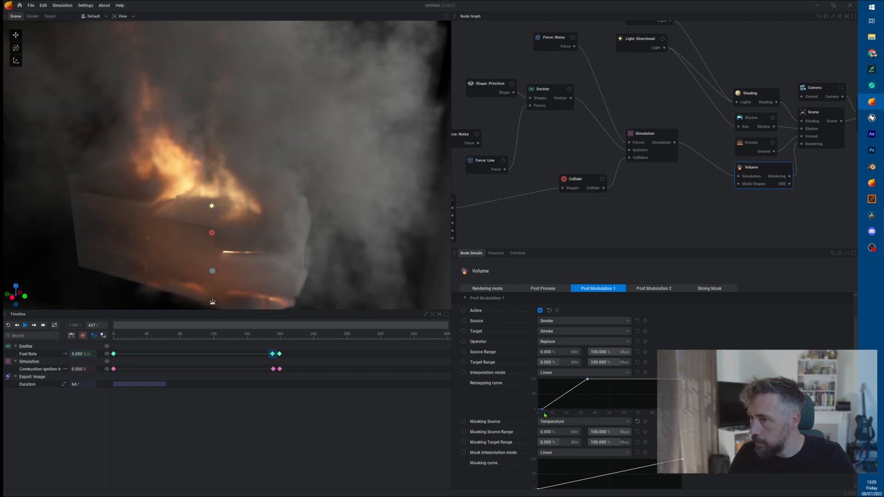
- Try steeper and shifted smoke remapping curves under the temperature mask, ending with a ramp from 0% to a peak at about 50%
left_click_drag(540, 410, 555, 416)
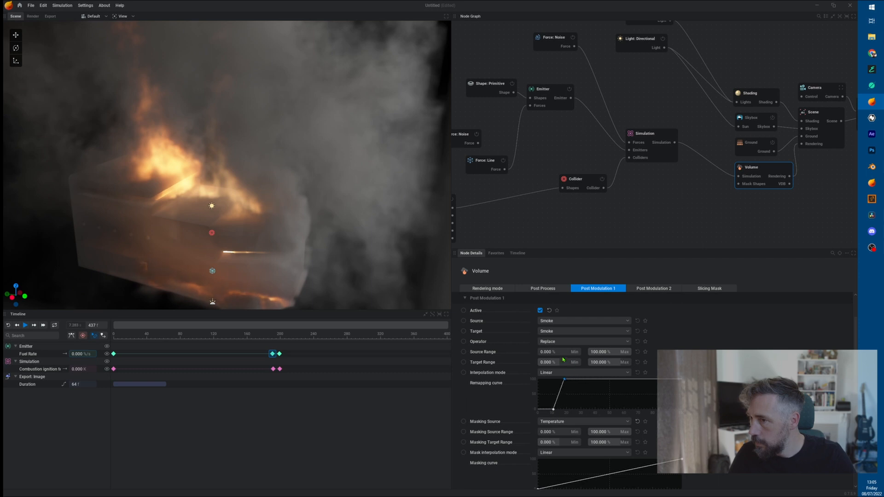
left_click_drag(564, 358, 603, 354)
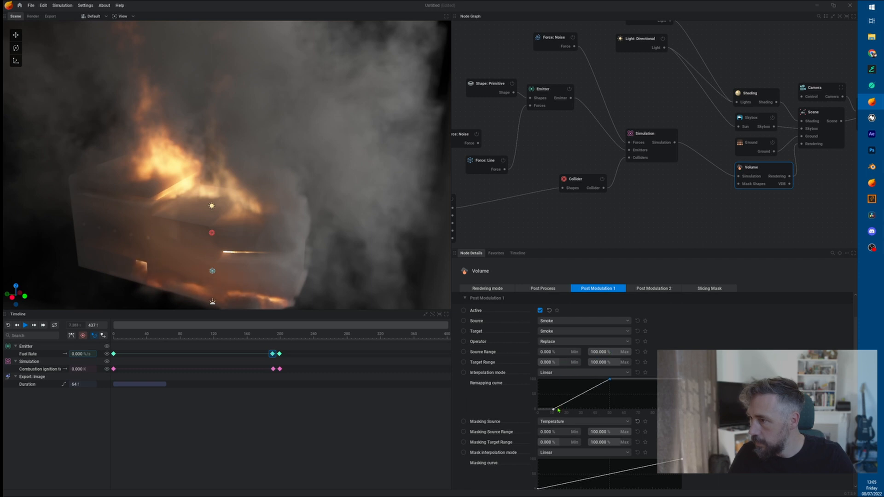
left_click_drag(551, 413, 524, 423)
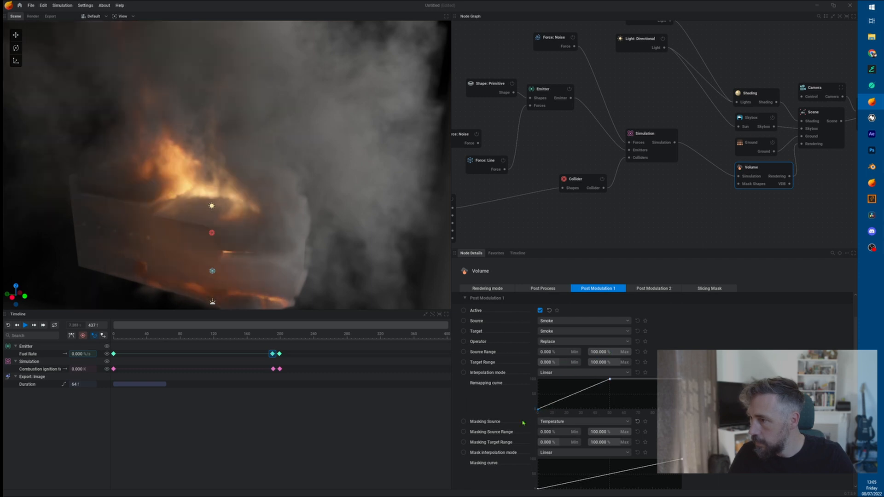
- Reset Post Modulation 1's masking source to None and steepen the smoke remapping curve to peak at about 15% of the source range
left_click(638, 422)
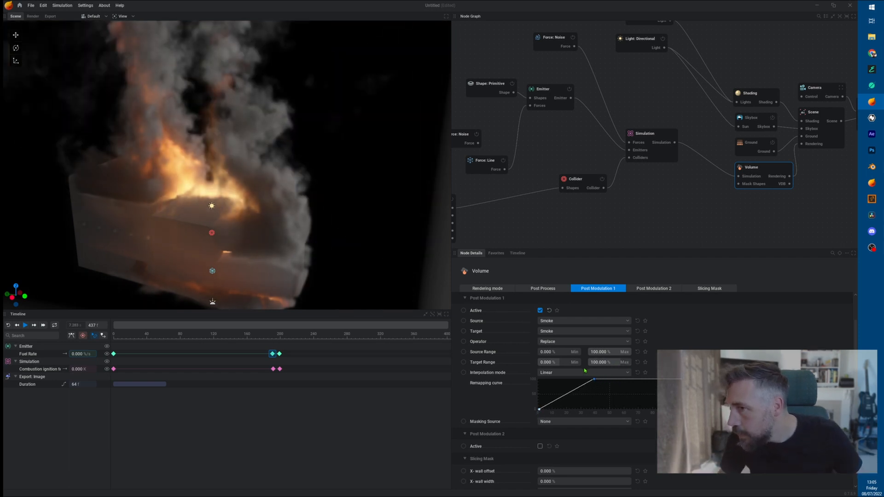
left_click_drag(611, 381, 560, 379)
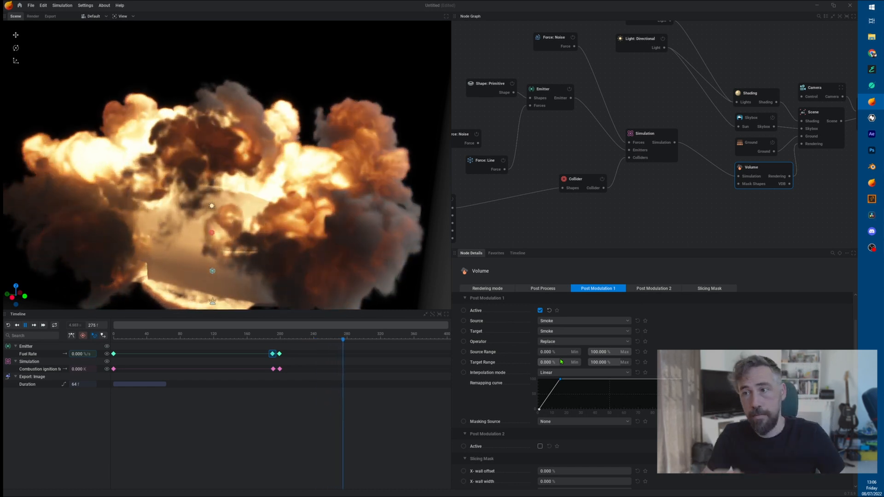
- Pause the simulation at frame 283 and examine the explosion around the bunker from several sides, both close up and from afar
key("space")
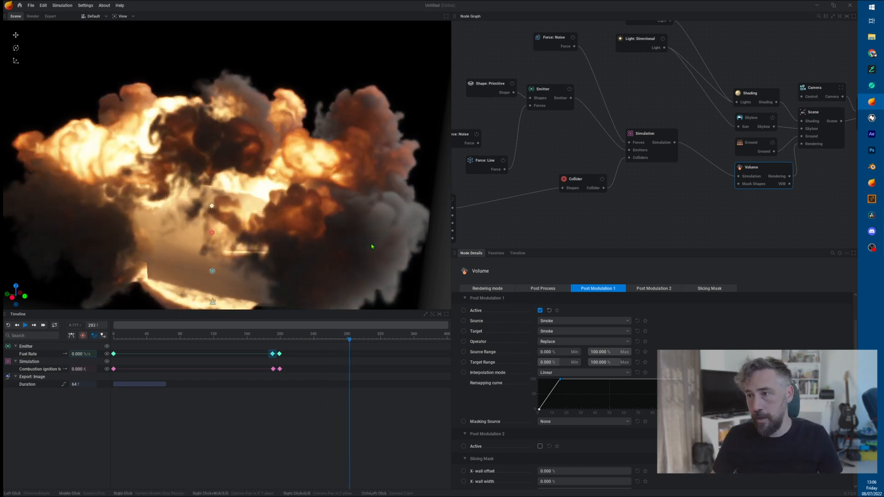
mouse_move(372, 246)
left_mouse_down()
mouse_move(407, 248)
mouse_move(372, 246)
left_mouse_up()
scroll(372, 146, "down", 5)
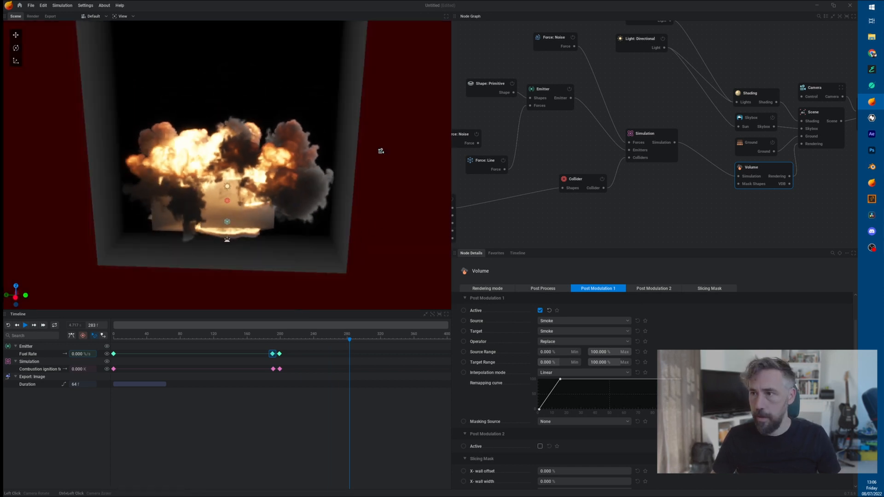
left_click_drag(380, 150, 52, 190)
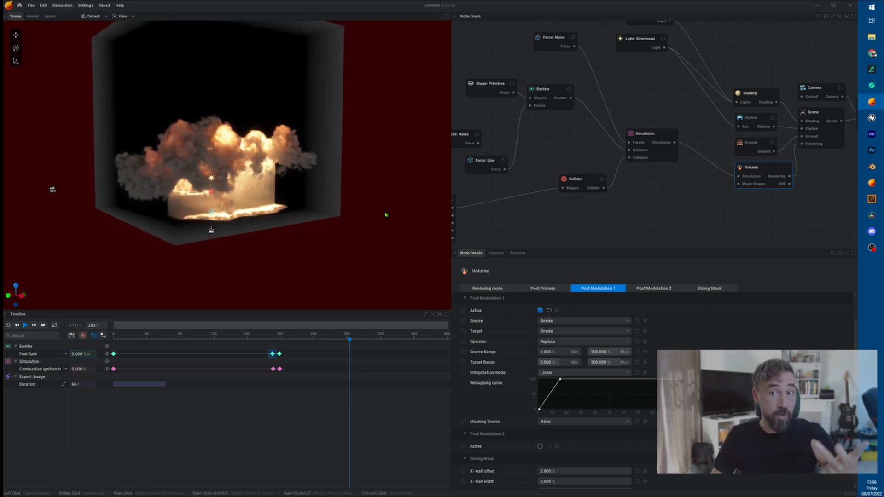
scroll(350, 184, "up", 5)
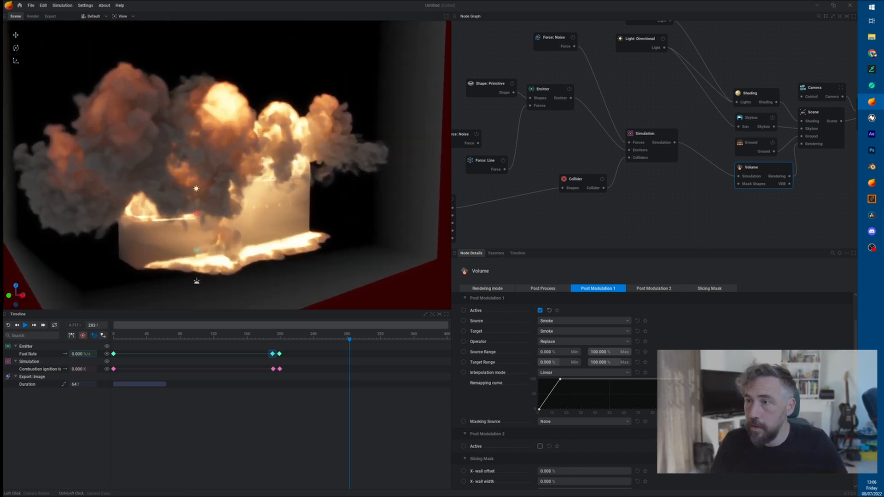
left_click_drag(295, 184, 368, 161)
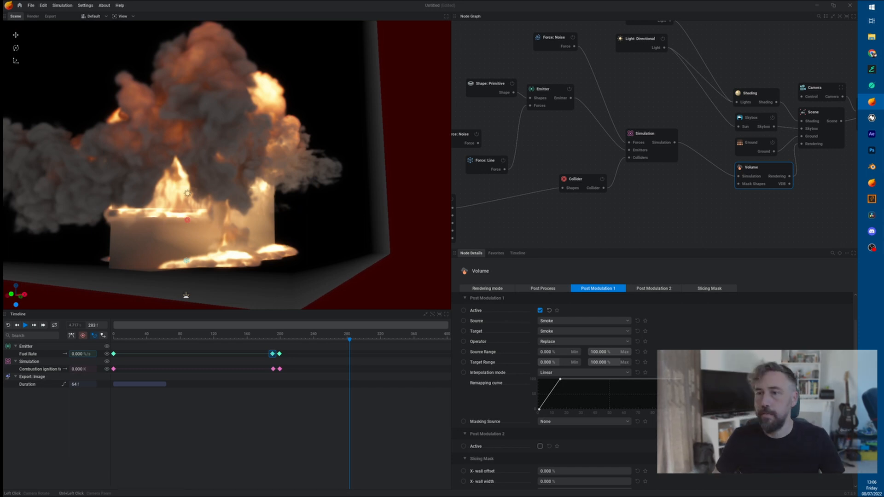
left_click_drag(230, 165, 277, 150)
mouse_move(203, 166)
left_mouse_down()
mouse_move(354, 163)
mouse_move(71, 186)
mouse_move(221, 222)
left_mouse_up()
scroll(177, 217, "down", 5)
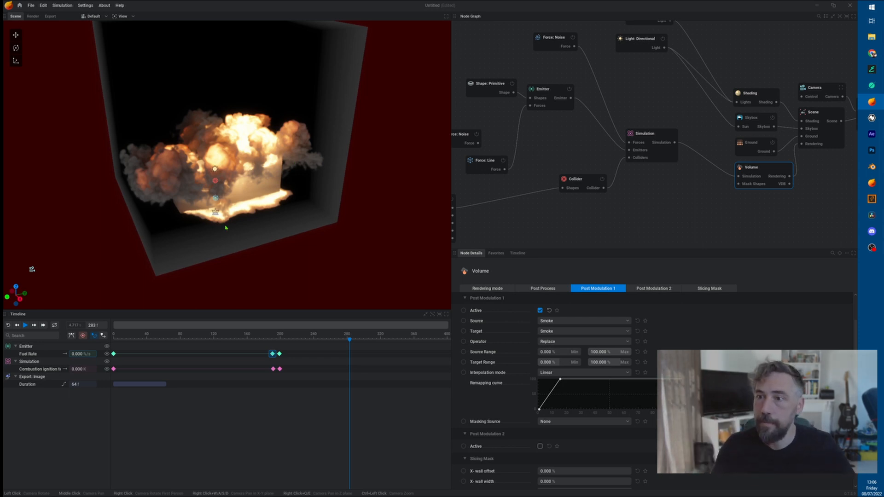
left_click_drag(262, 251, 195, 243)
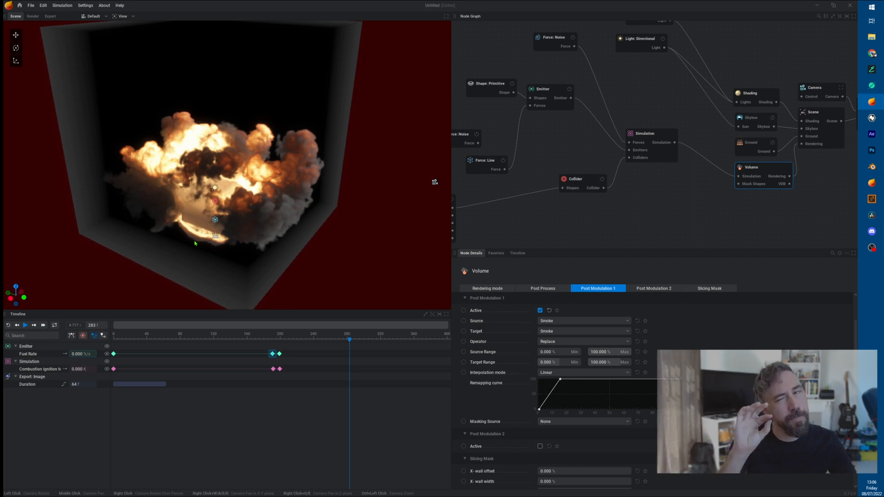
- Run the simulation on to frame 323 and examine the rising fire and smoke from a slightly different angle
key("space")
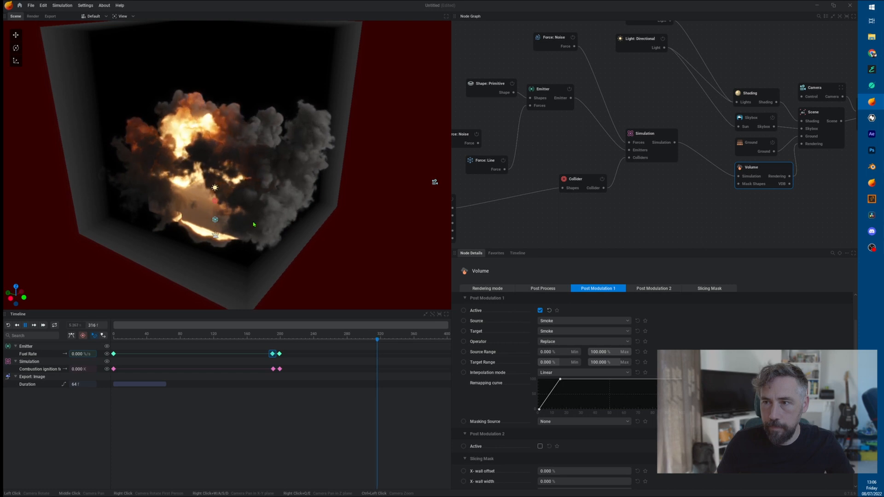
key("space")
left_click_drag(282, 249, 364, 216)
left_click_drag(336, 163, 421, 166)
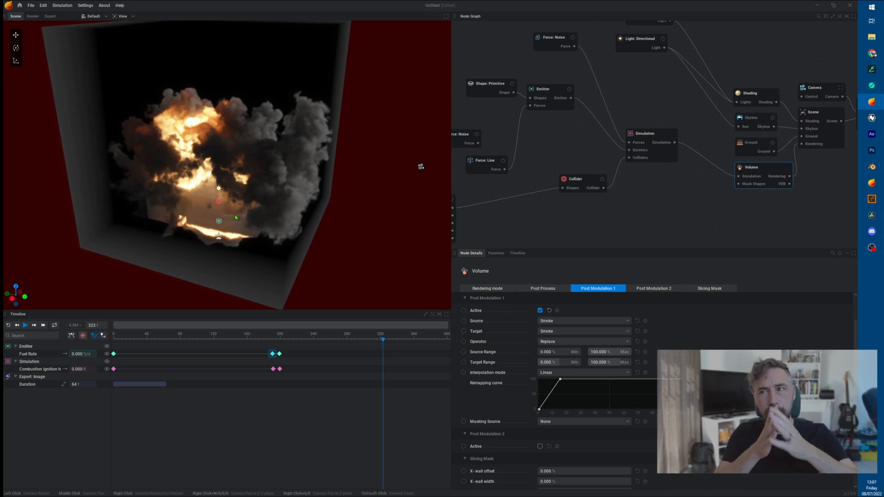
- Set the Shading's scattering to 733.333% flames contribution and 1.650 scattering occlusion, and run the simulation on to view the fire
left_click(749, 95)
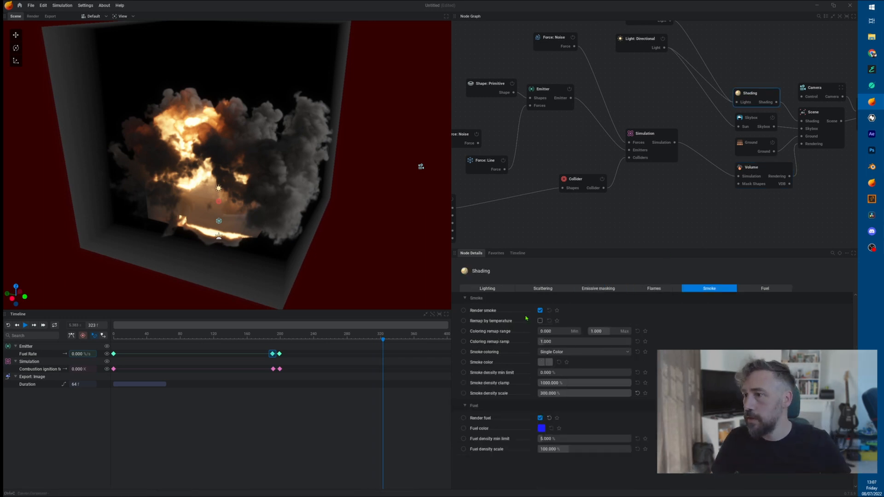
left_click(548, 288)
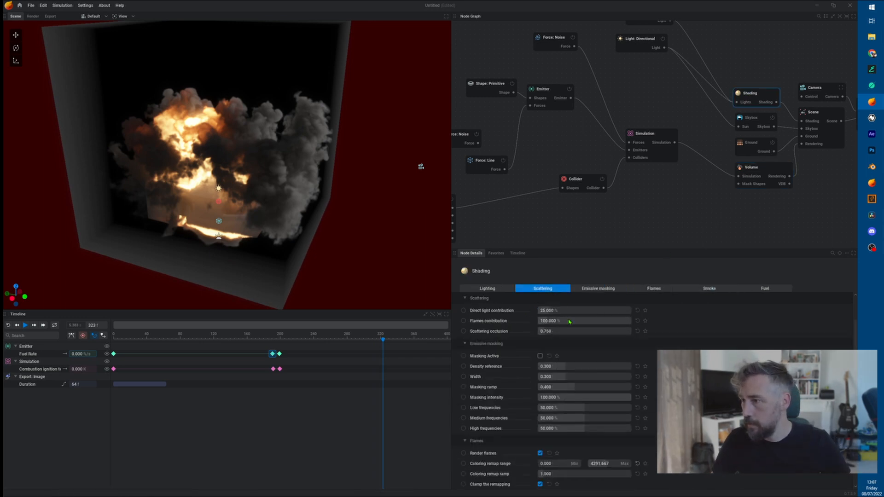
mouse_move(560, 321)
left_mouse_down()
mouse_move(591, 321)
mouse_move(564, 331)
left_mouse_up()
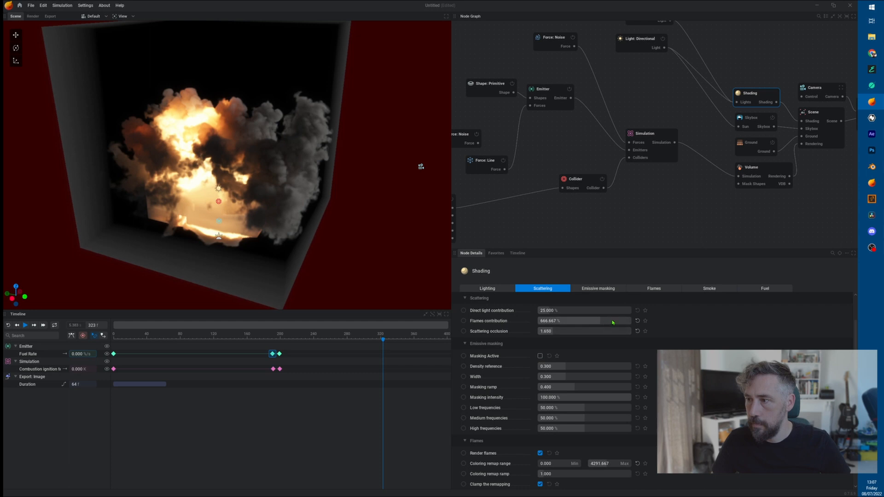
mouse_move(612, 321)
left_mouse_down()
mouse_move(627, 322)
mouse_move(618, 321)
left_mouse_up()
key("space")
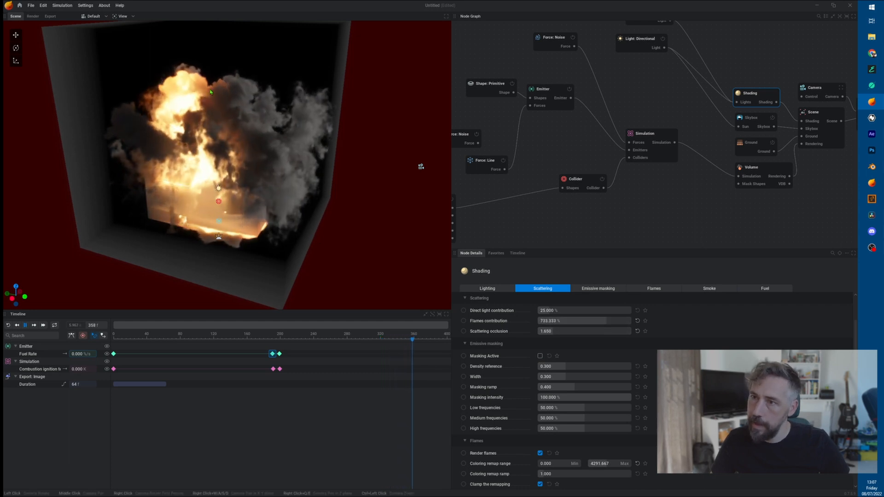
left_click_drag(308, 254, 299, 152)
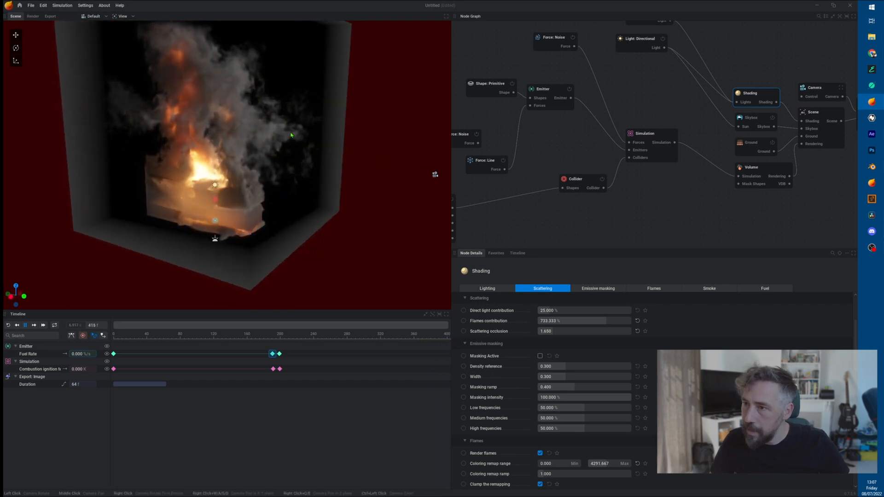
- Open the Simulation node's vorticity settings
left_click(647, 134)
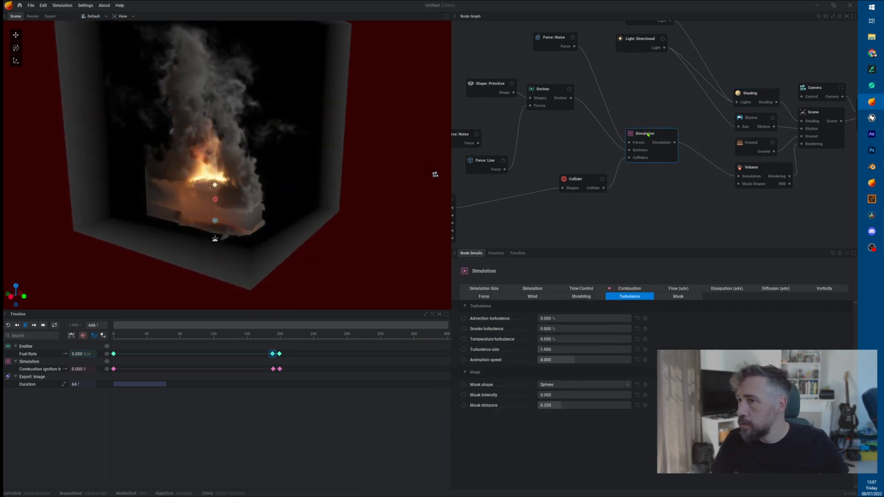
left_click(825, 289)
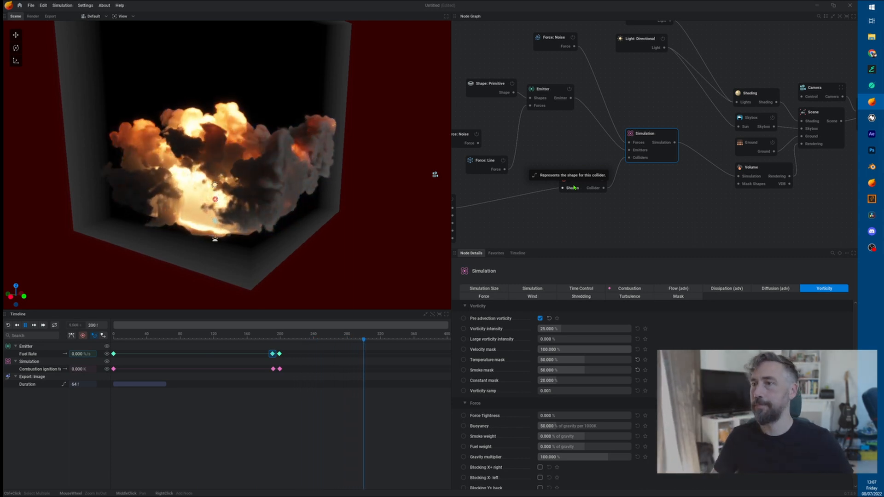
- Set the Shading's scattering to 1000% flames contribution and 10.000 scattering occlusion, then rerun the simulation and pause it at frame 448
key("space")
scroll(254, 210, "up", 2)
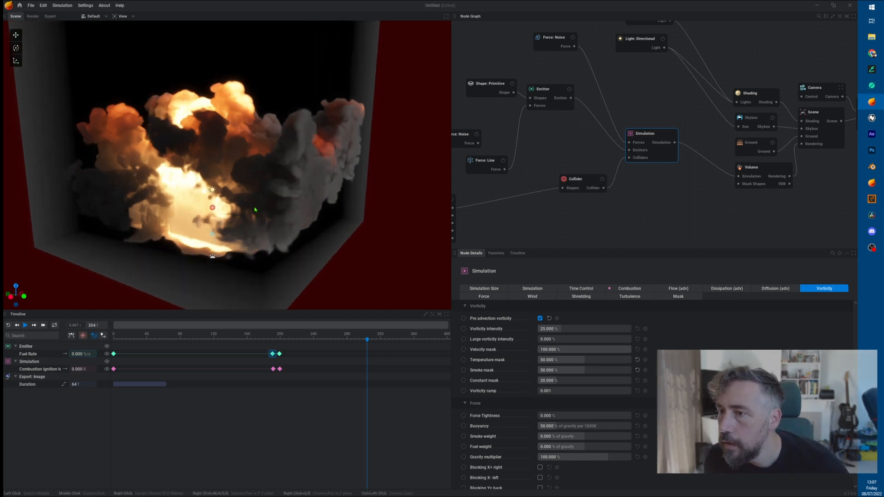
left_click(761, 103)
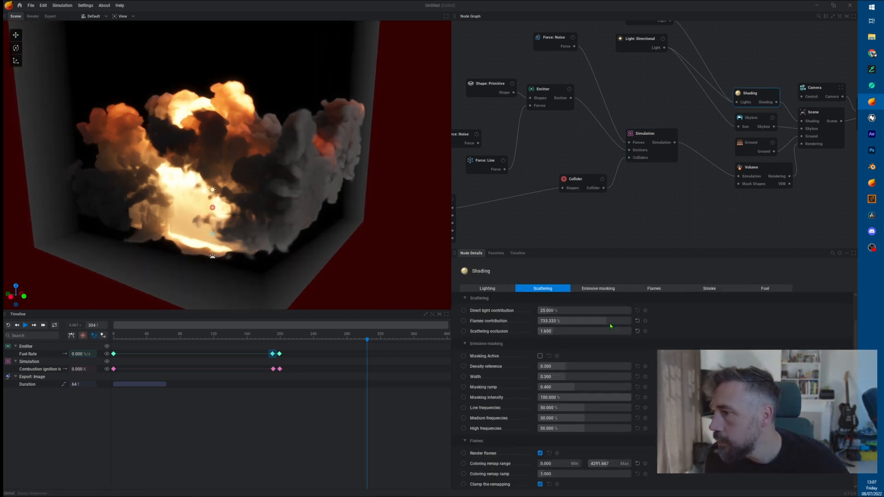
left_click_drag(612, 324, 632, 322)
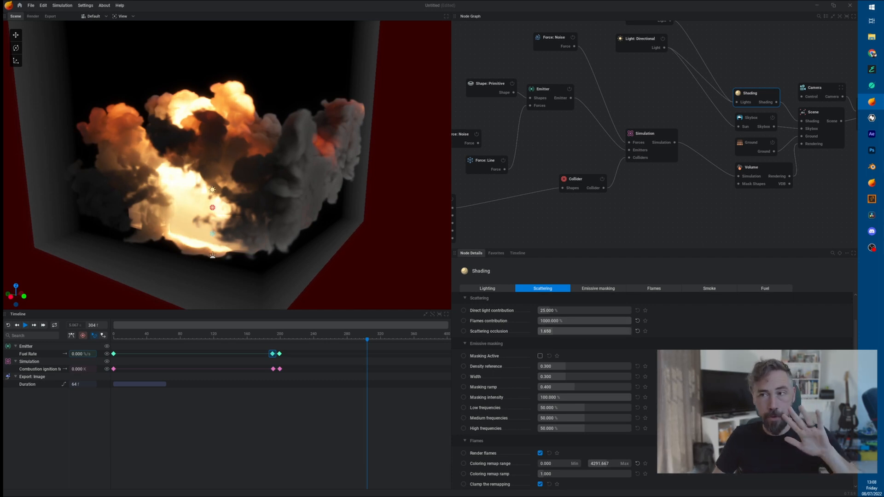
left_click_drag(576, 331, 625, 331)
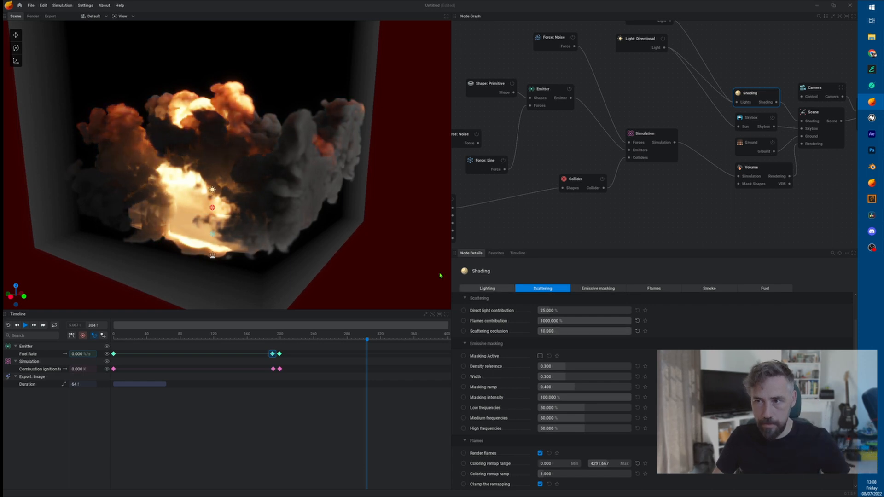
key("r")
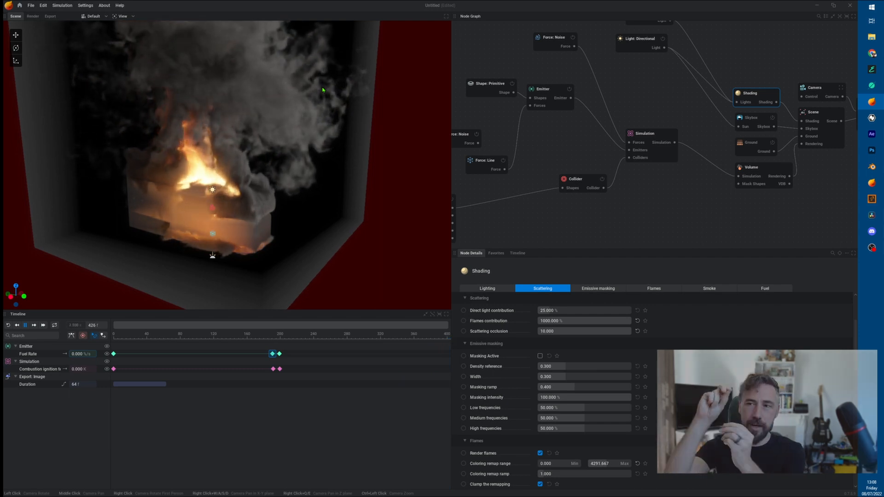
key("space")
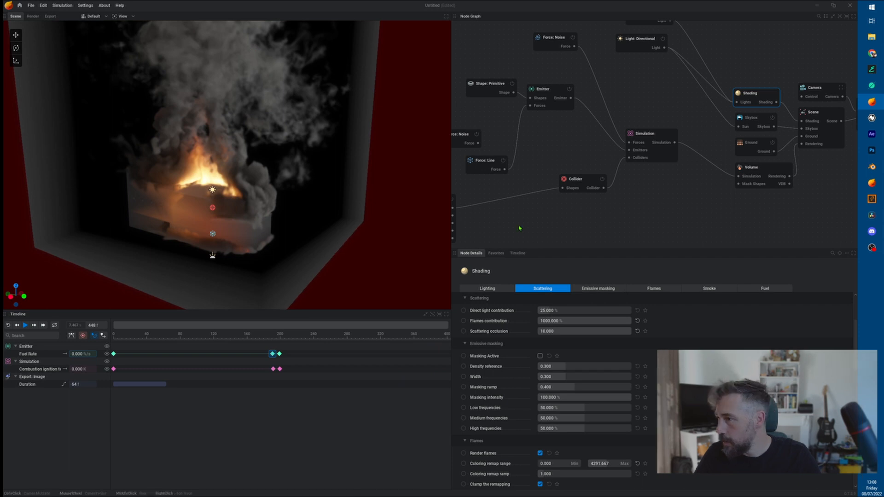
- Try a Sharpen post process on the Volume at 500% for smoke, temperature, flames and fuel, rerun the simulation, and reset the post process
left_click(752, 168)
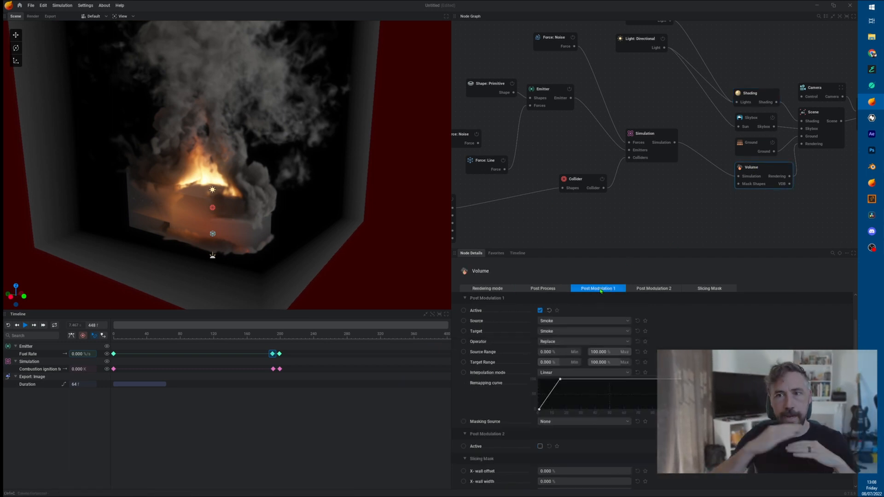
left_click(539, 288)
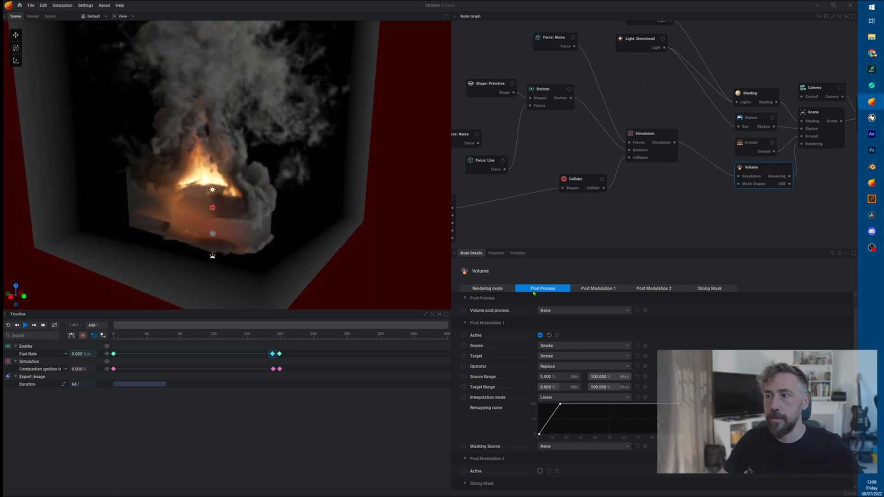
left_click(589, 312)
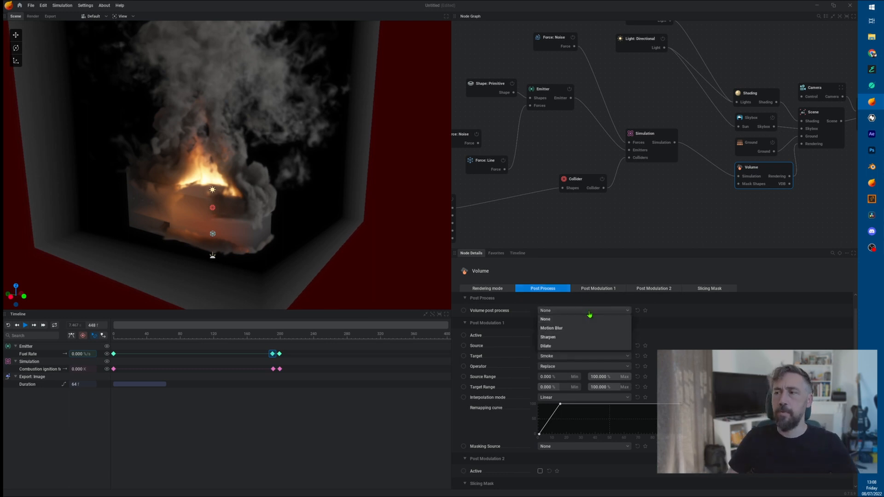
left_click(594, 336)
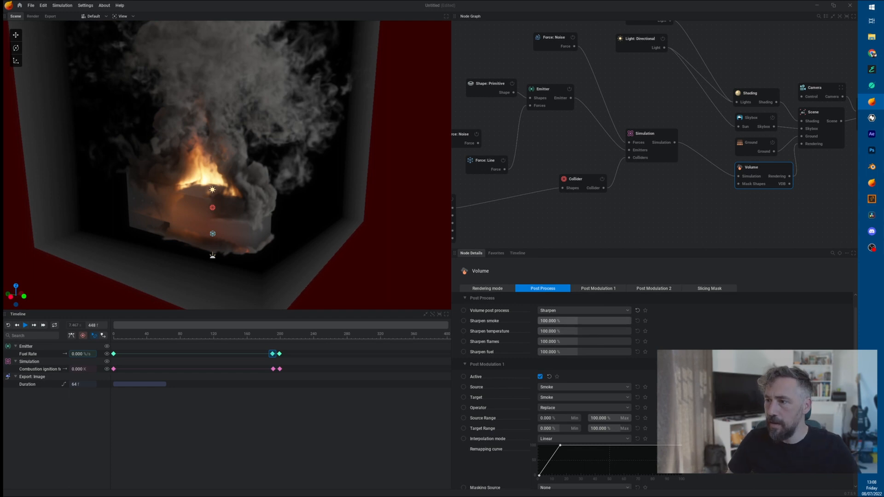
left_click_drag(578, 321, 630, 321)
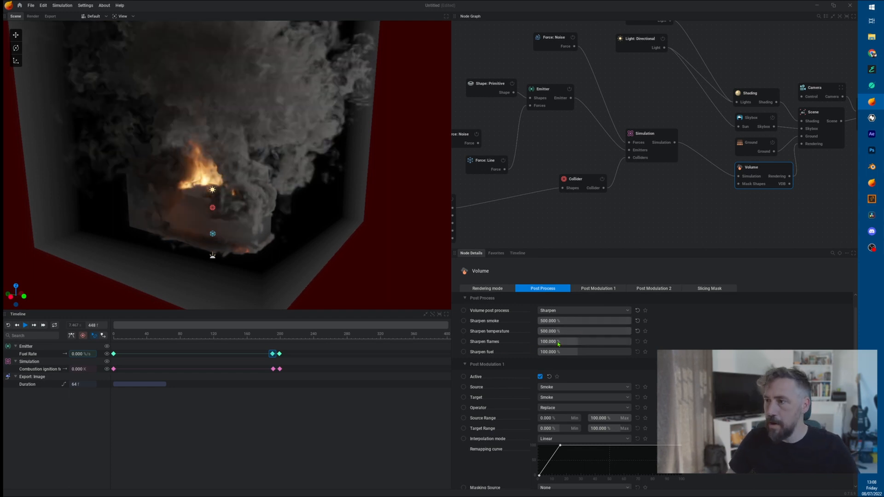
left_click_drag(558, 343, 632, 343)
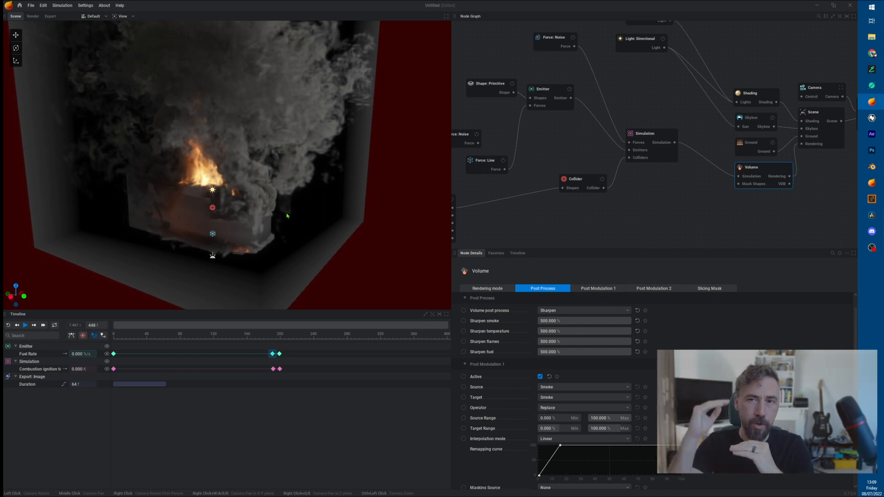
key("r")
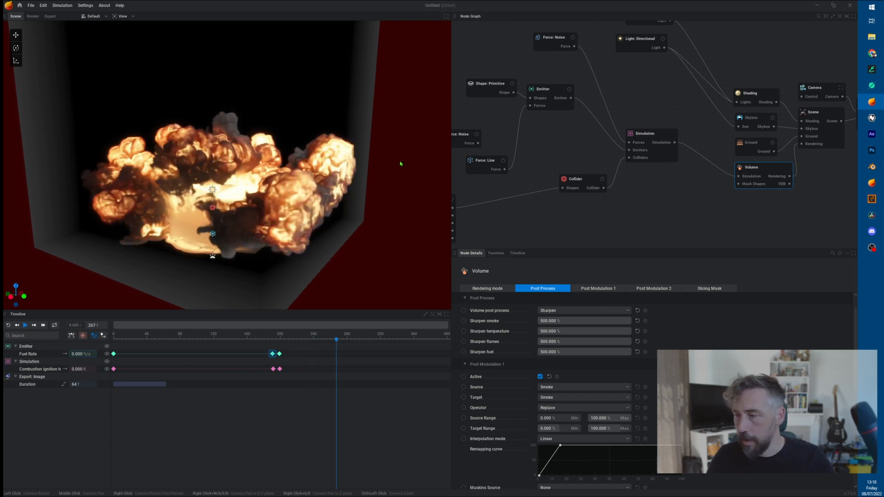
left_click(638, 311)
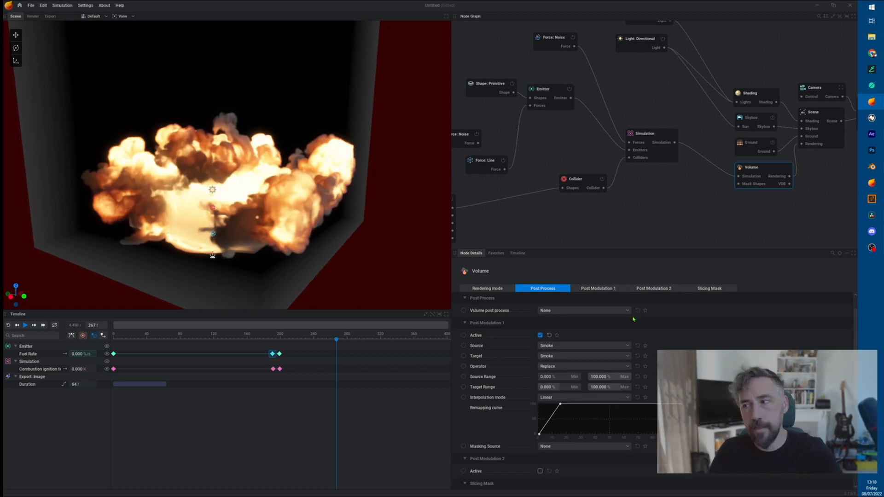
- Apply a Dilate post process to the Volume: smoke 15%, temperature -70%, flames -165%, fuel -250% and softness -57.5%
left_click(613, 312)
left_click(601, 348)
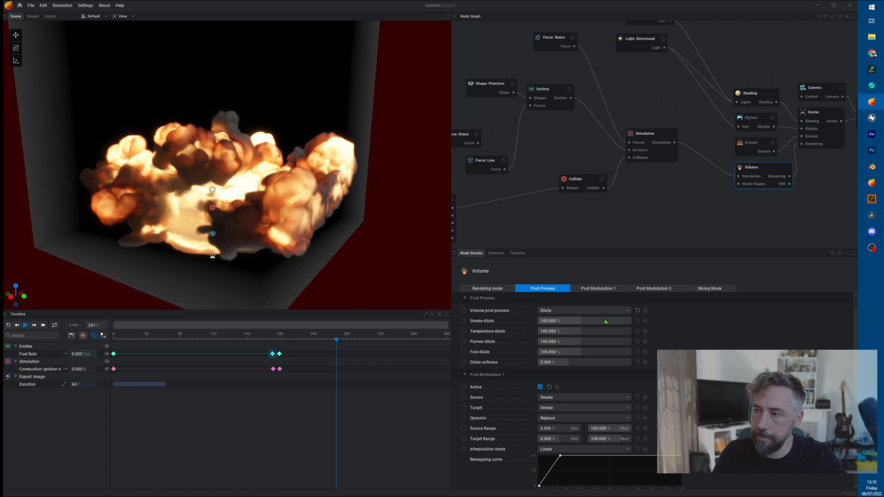
left_click_drag(581, 321, 583, 342)
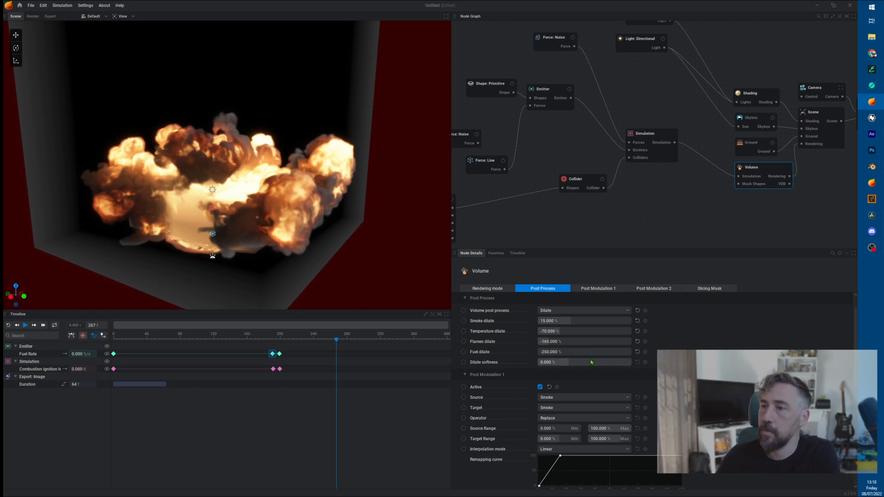
left_click_drag(569, 363, 573, 362)
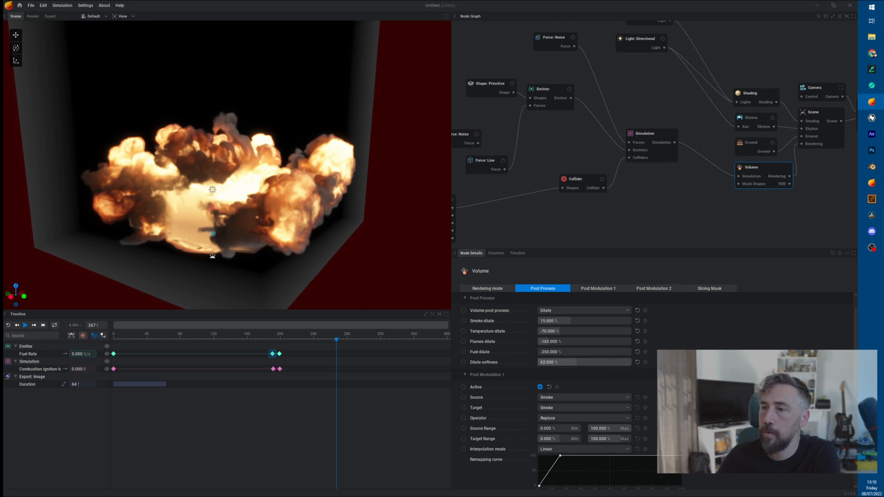
left_click_drag(575, 363, 563, 363)
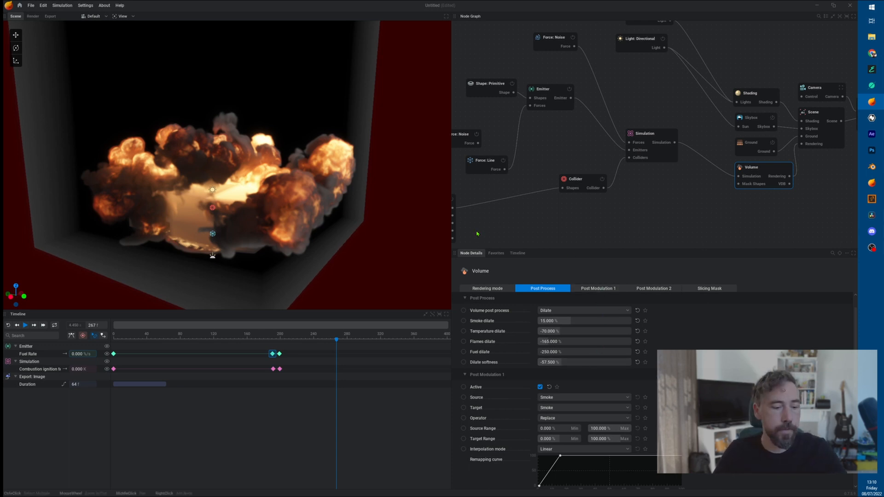
- Examine the dilated explosion around the bunker, rerun the simulation, and view the fire and fading smoke from several sides
scroll(258, 199, "up", 4)
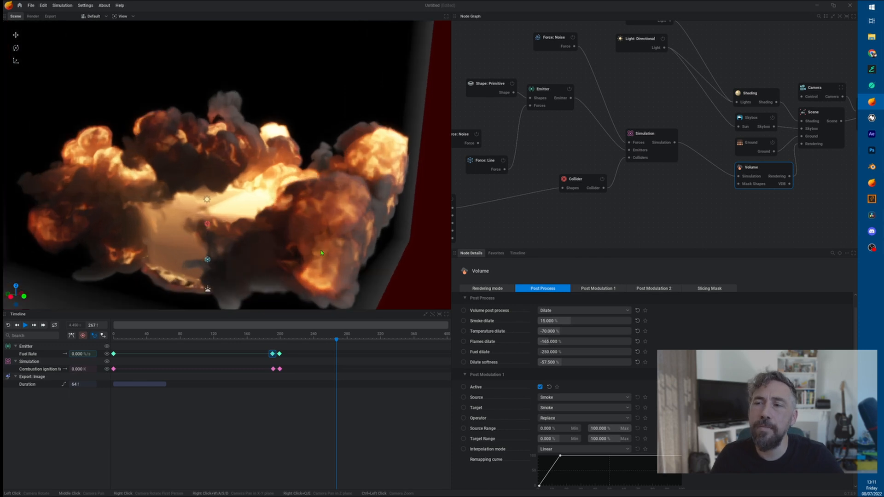
mouse_move(321, 253)
left_mouse_down()
mouse_move(251, 256)
mouse_move(175, 295)
mouse_move(184, 277)
mouse_move(244, 263)
mouse_move(369, 253)
mouse_move(327, 248)
left_mouse_up()
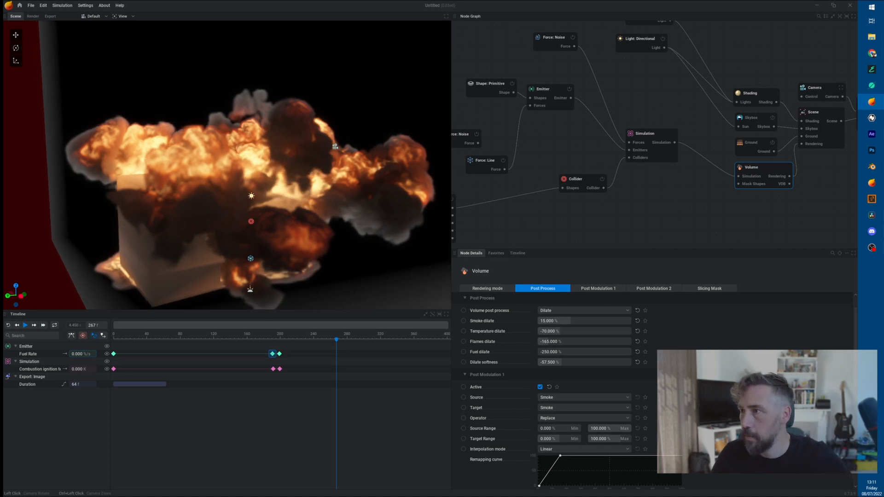
key("r")
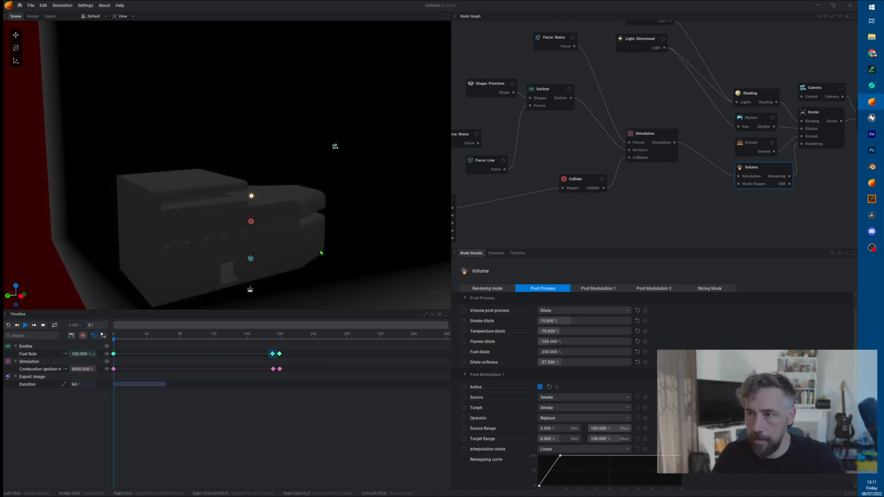
left_click_drag(347, 251, 236, 231)
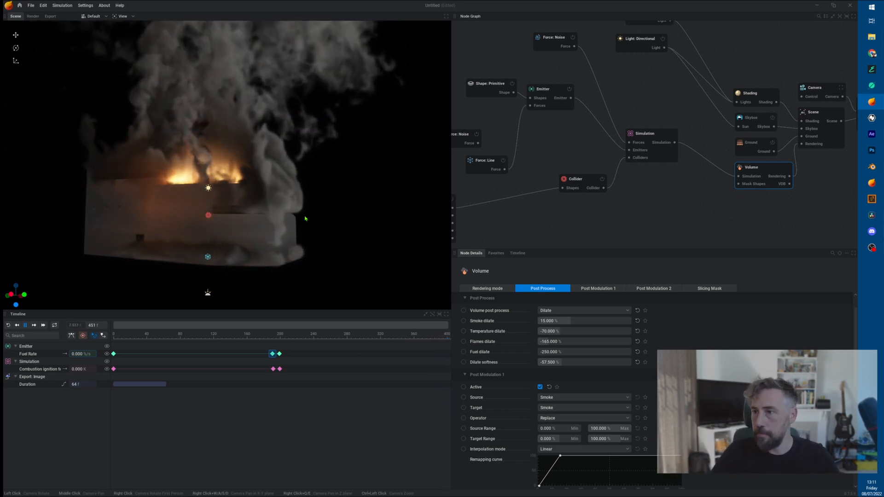
mouse_move(200, 230)
left_mouse_down()
mouse_move(110, 238)
mouse_move(248, 239)
mouse_move(230, 225)
mouse_move(152, 237)
mouse_move(270, 199)
mouse_move(311, 158)
left_mouse_up()
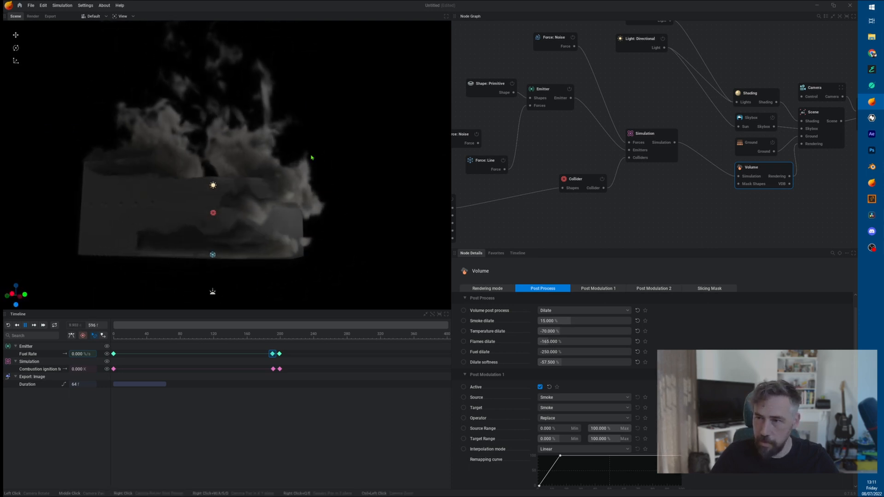
left_click_drag(346, 130, 152, 159)
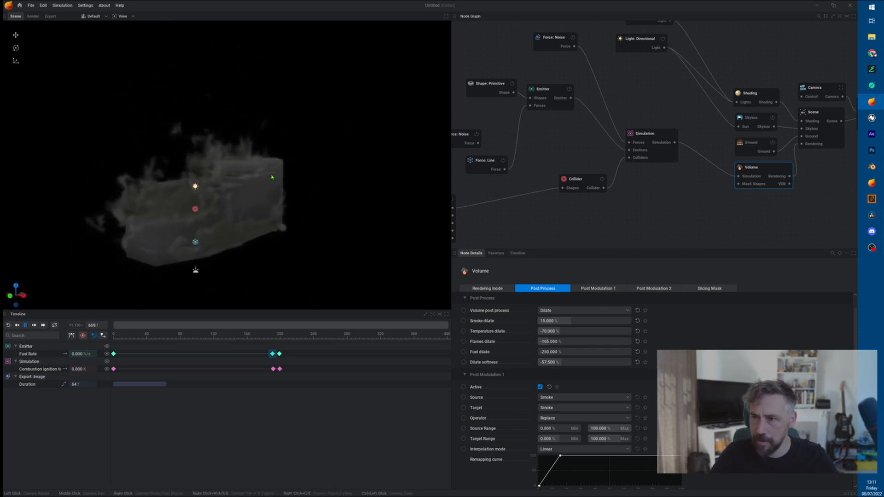
scroll(272, 177, "up", 4)
left_click_drag(298, 198, 406, 191)
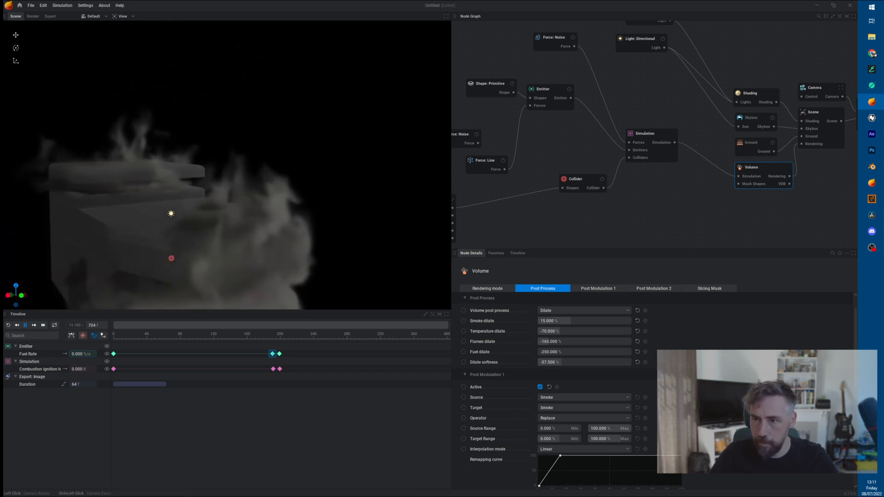
left_click_drag(340, 192, 344, 191)
middle_click_drag(336, 213, 348, 196)
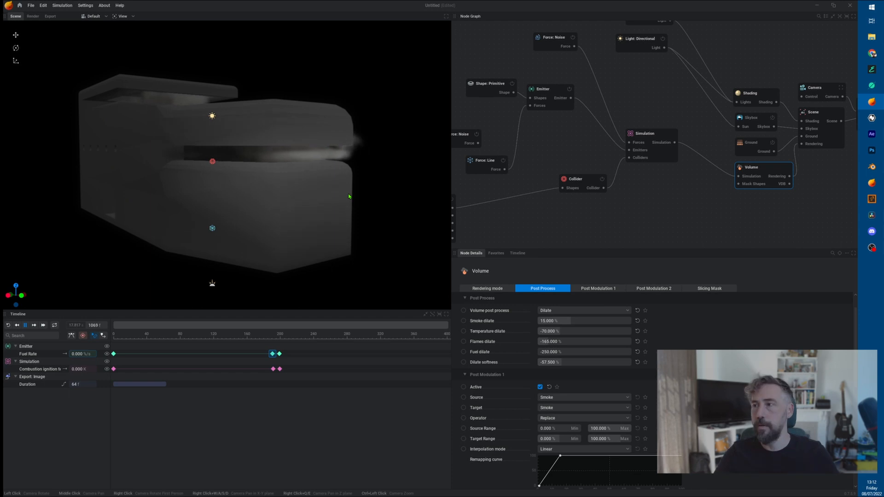
- Review the Collider visuals, the Noise and Line force settings, and the Simulation node's size and upscaling options
left_click_drag(581, 186, 579, 183)
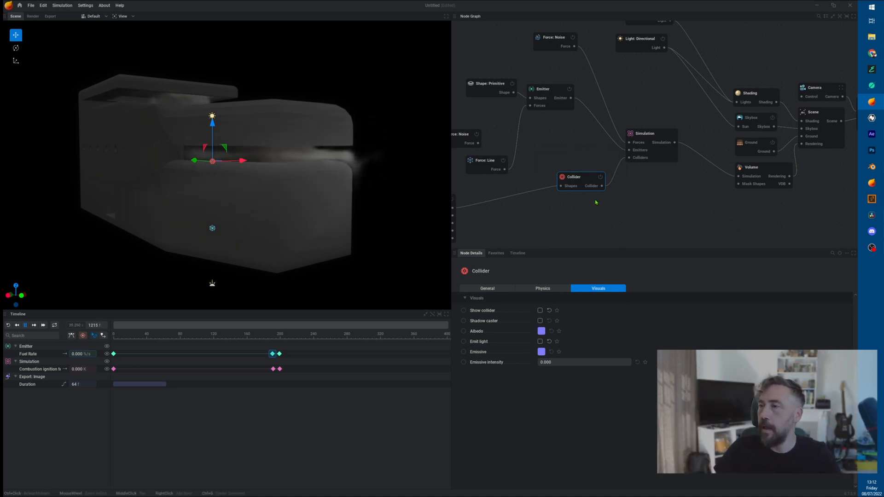
middle_click_drag(582, 146, 666, 203)
left_click(641, 100)
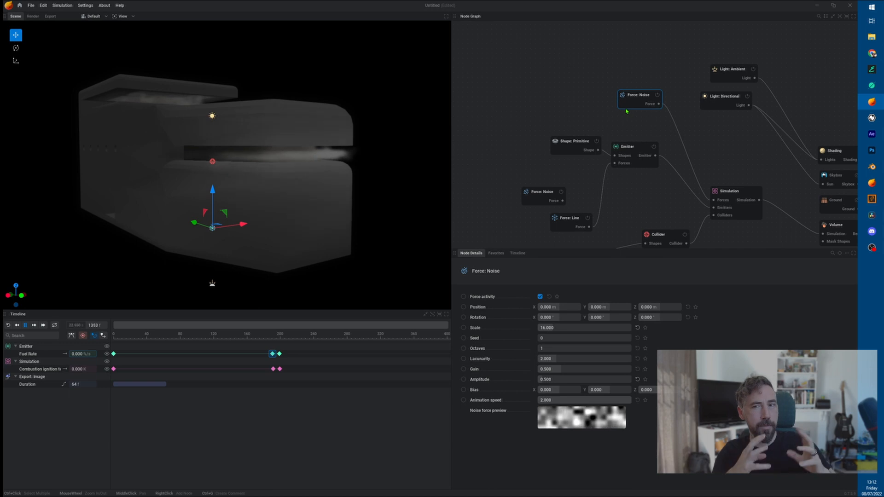
left_click_drag(570, 222, 545, 224)
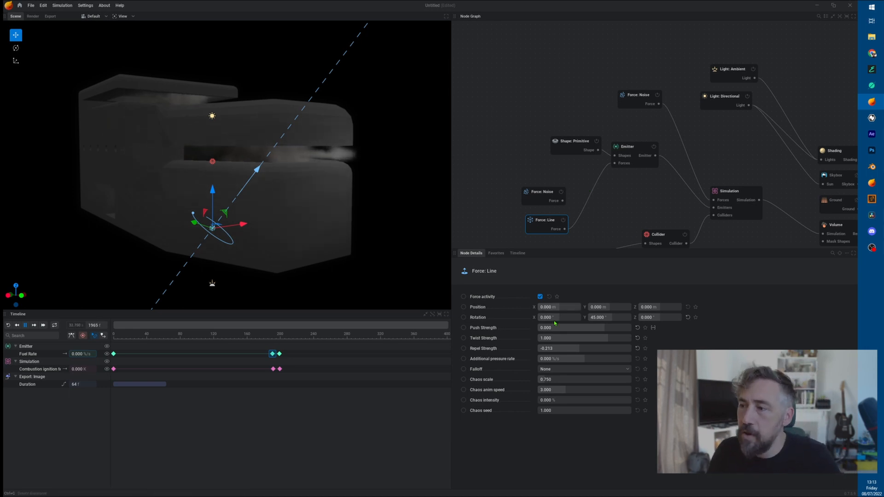
left_click(728, 208)
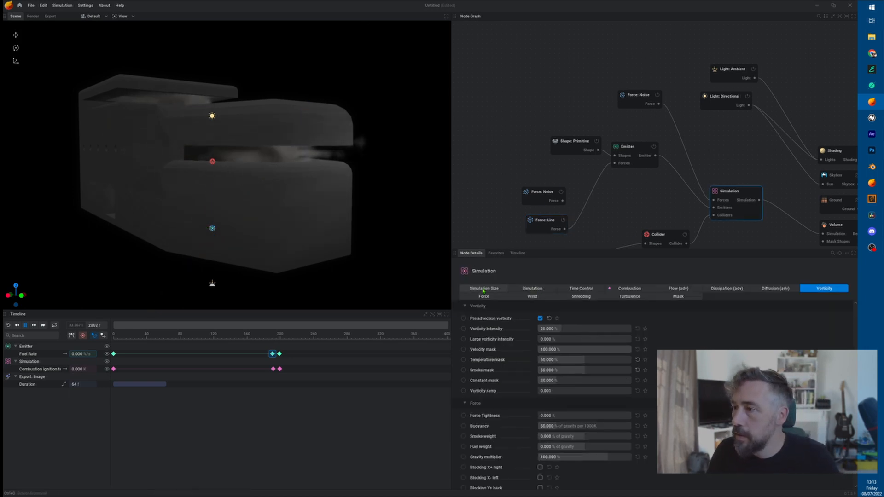
left_click(484, 289)
left_click(555, 350)
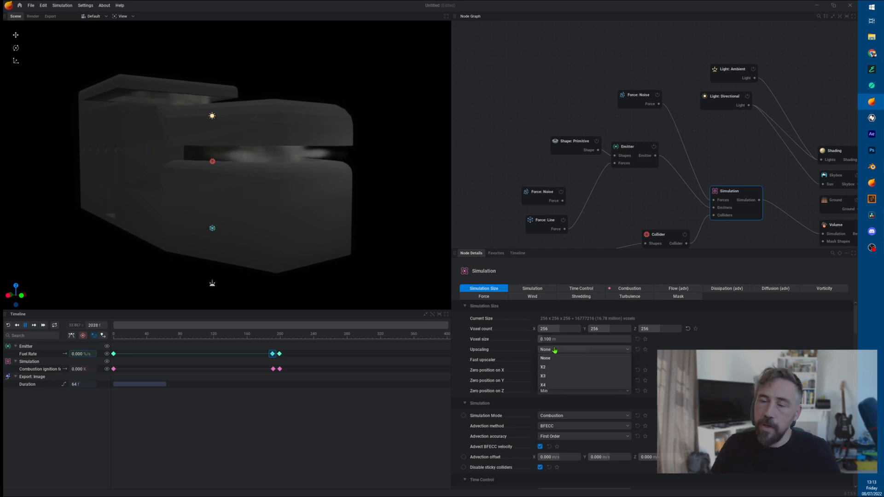
left_click(555, 351)
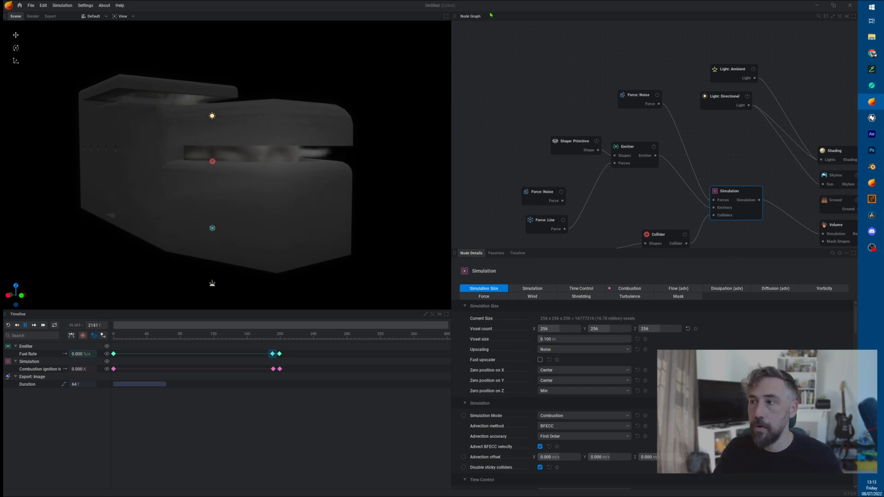
left_click(541, 200)
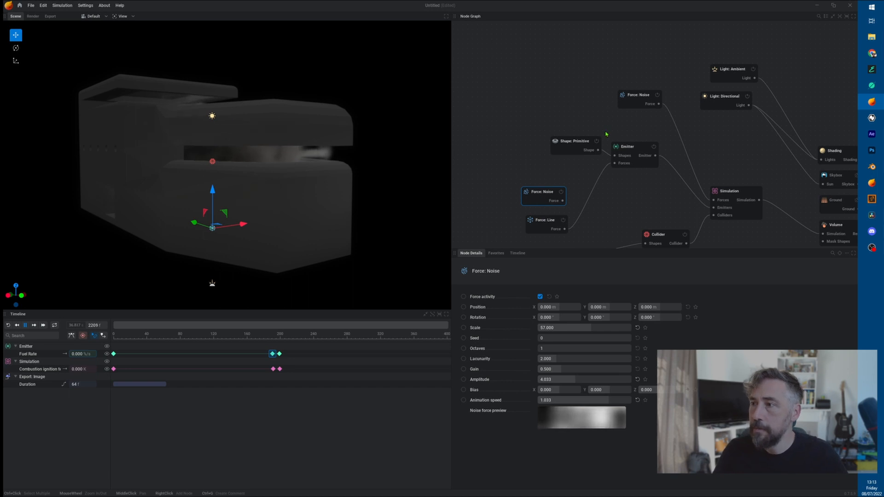
middle_click_drag(634, 188, 603, 138)
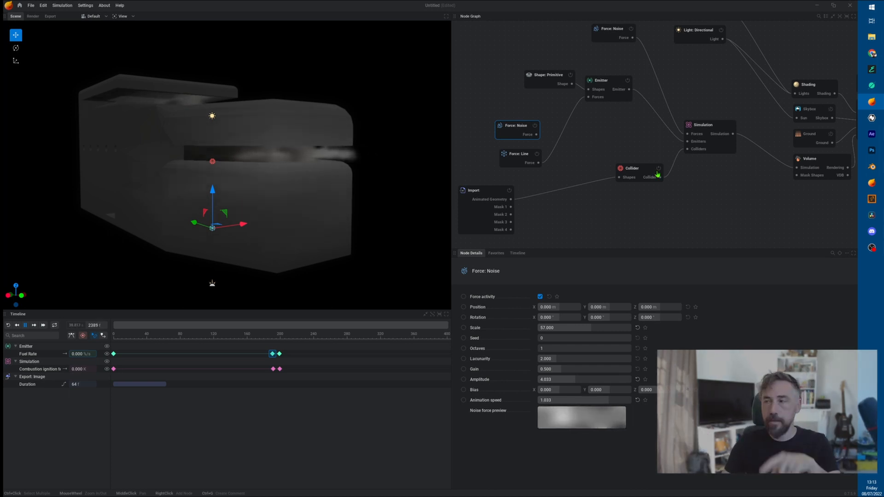
left_click(727, 146)
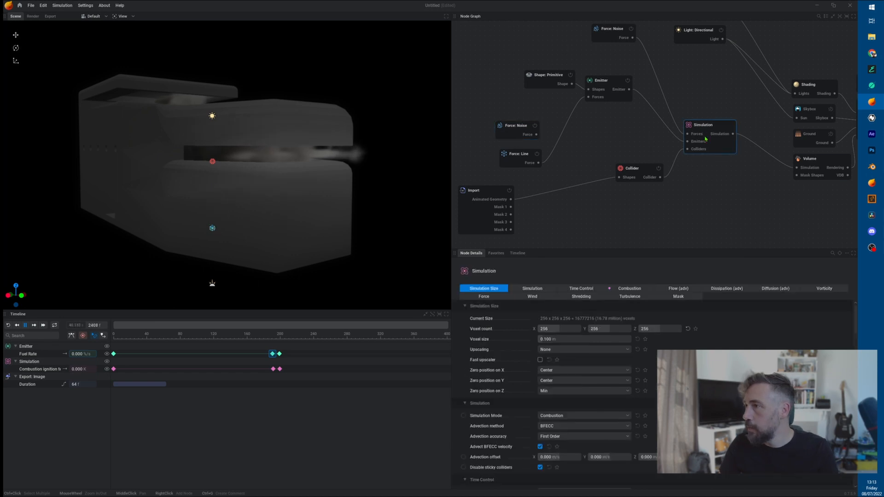
- Try wind on the Simulation with wind speed and wind chaos both at 0.2, rerun the simulation and view the explosion around the bunker
left_click(539, 297)
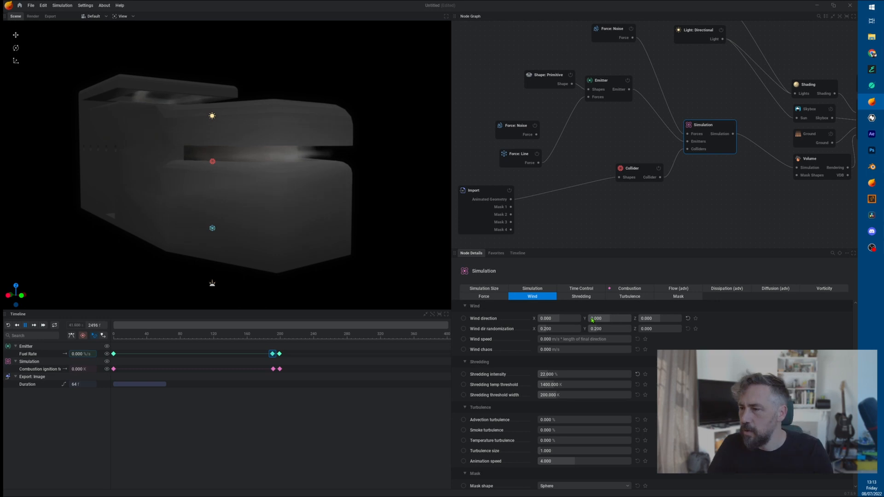
left_click(577, 341)
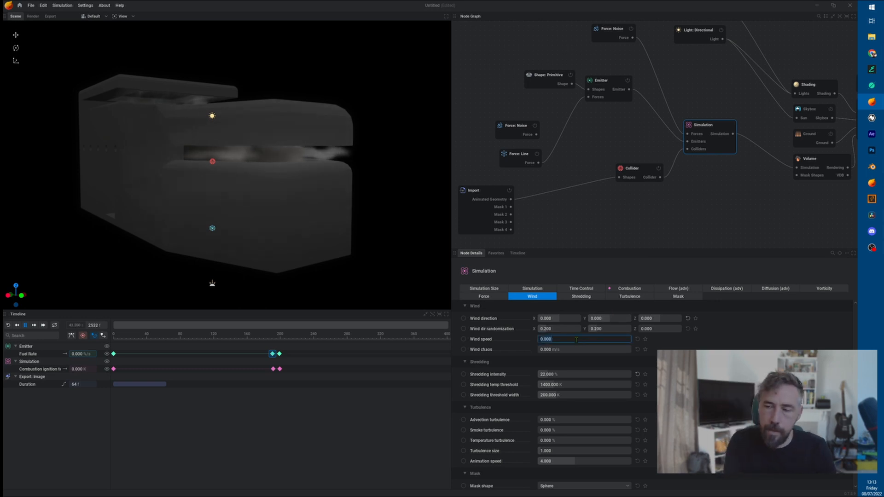
type(".2")
key("Return")
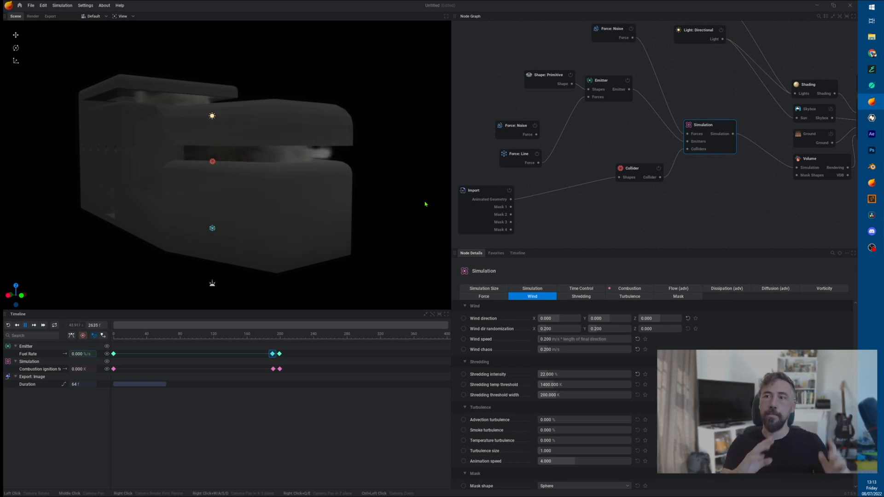
key("r")
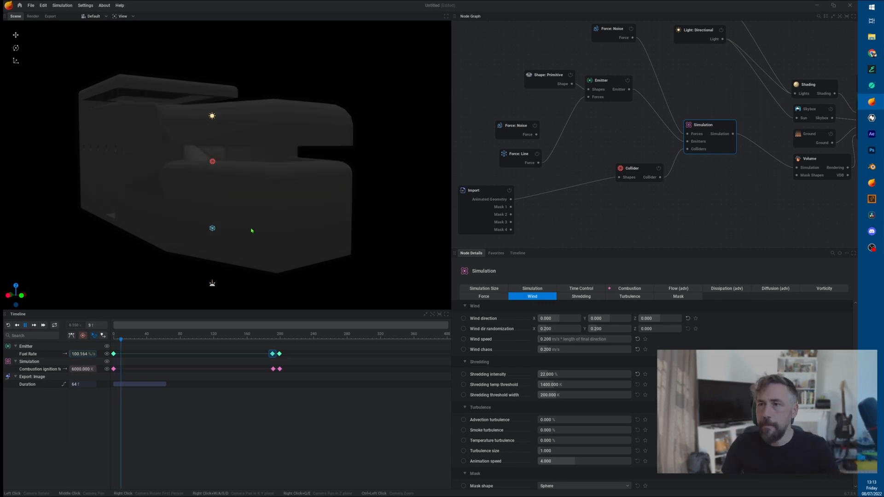
mouse_move(401, 175)
left_mouse_down()
mouse_move(284, 163)
mouse_move(308, 183)
mouse_move(401, 181)
left_mouse_up()
scroll(401, 180, "down", 3)
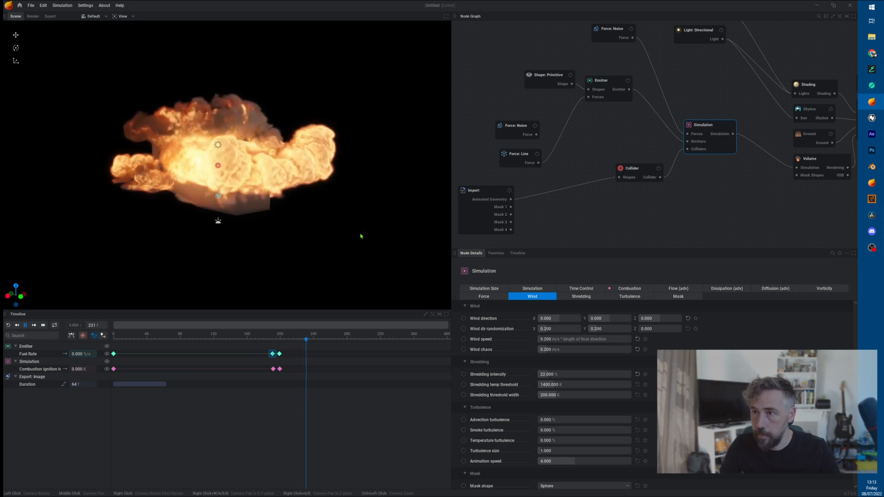
mouse_move(362, 237)
left_mouse_down()
mouse_move(272, 195)
mouse_move(170, 202)
mouse_move(345, 202)
mouse_move(354, 239)
left_mouse_up()
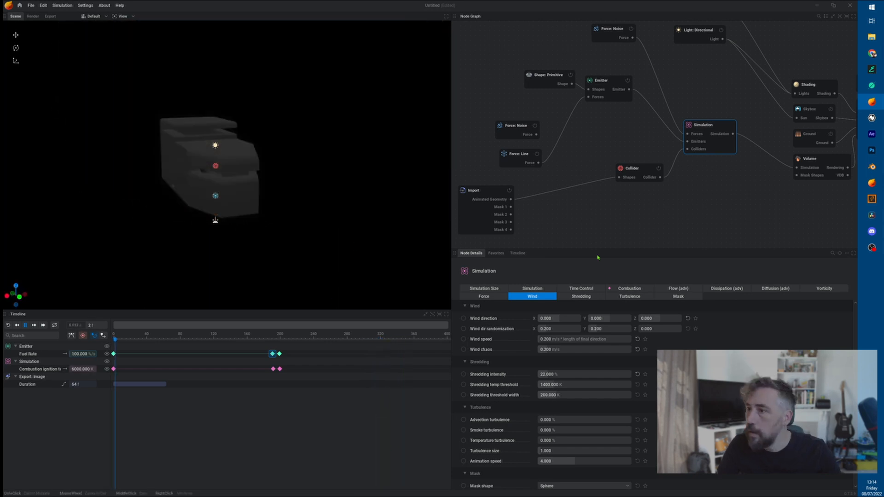
- Set the Simulation's wind speed and wind chaos to 1 and view the explosion and smoke from another side of the bunker
double_click(579, 339)
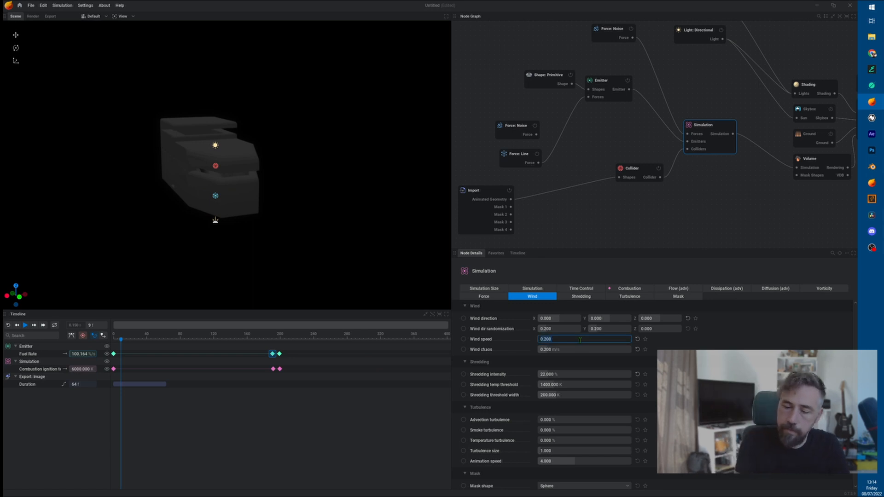
type("1")
key("Return")
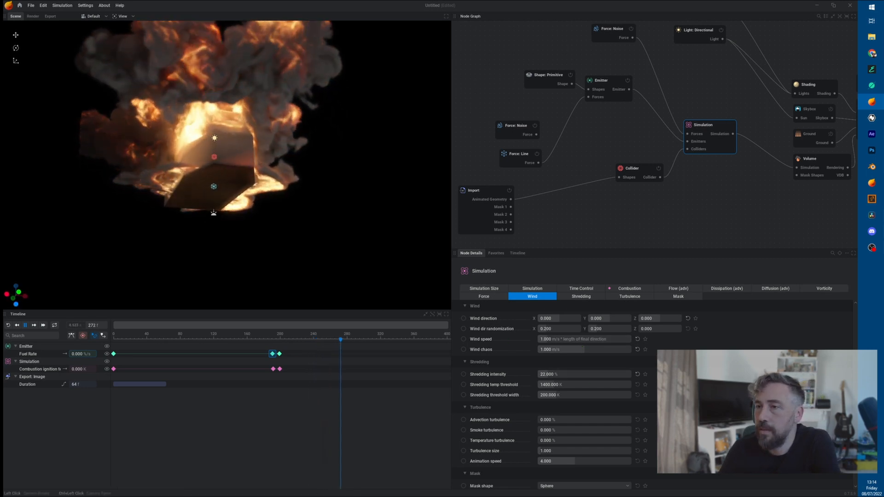
left_click_drag(221, 166, 99, 163)
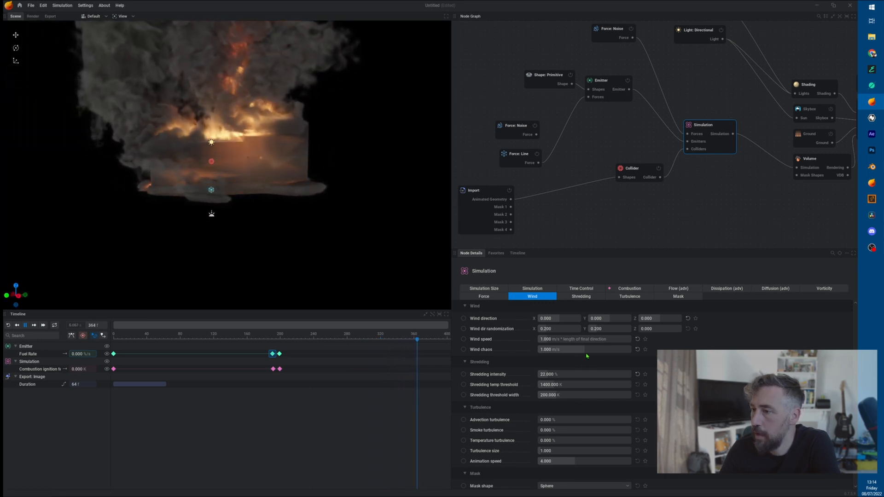
- Set the Simulation's wind speed to 10, rerun the simulation and view the wind-driven fire and smoke around the bunker from several sides
double_click(577, 342)
type("10")
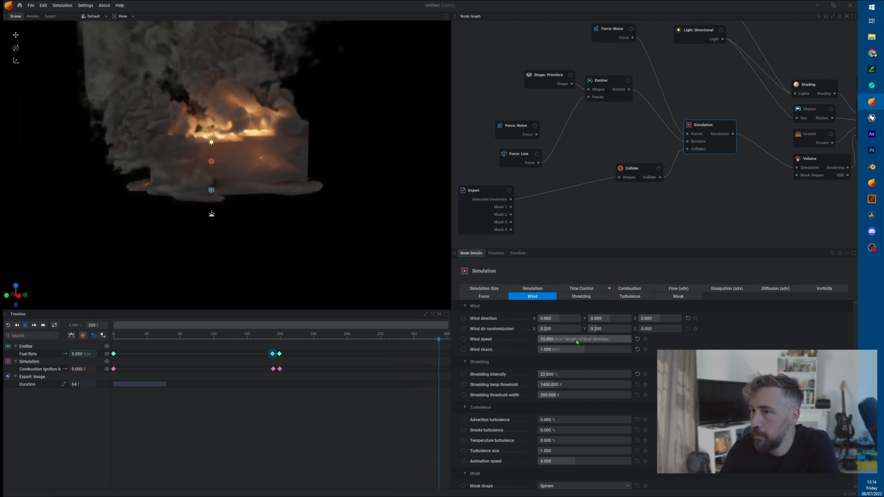
key("Return")
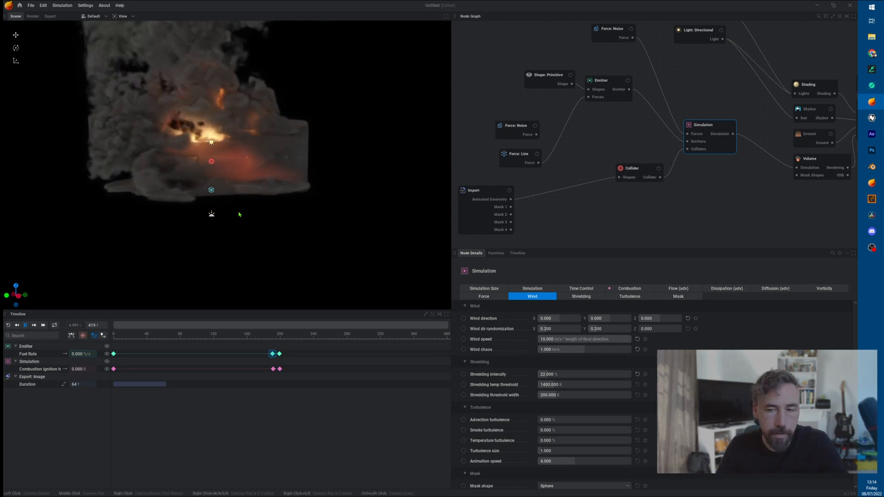
key("r")
left_click_drag(247, 259, 292, 254)
scroll(292, 254, "down", 5)
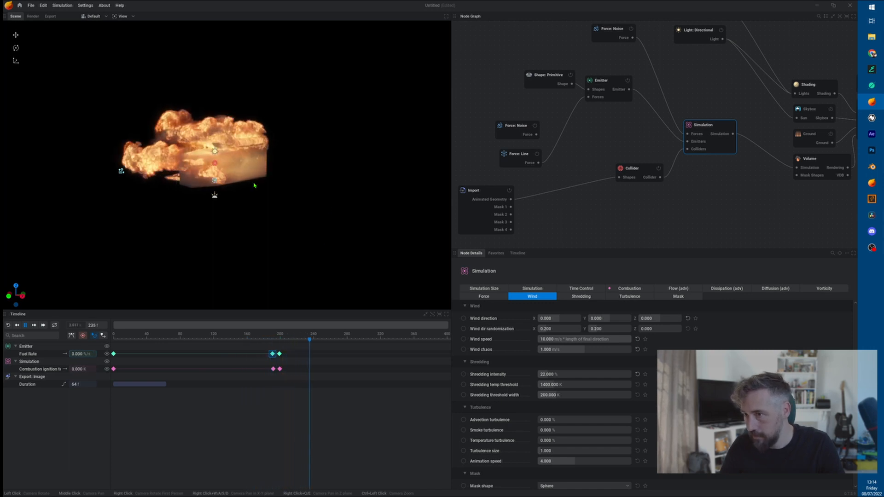
left_click_drag(217, 249, 274, 230)
scroll(302, 232, "up", 5)
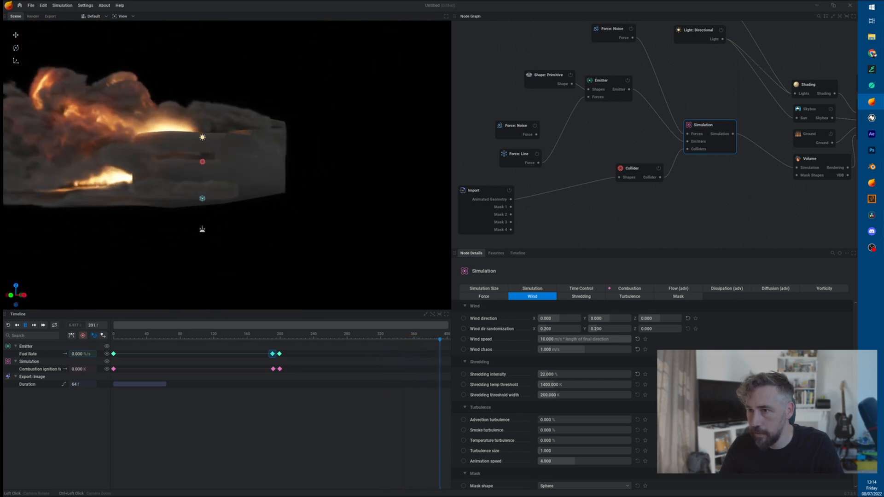
mouse_move(353, 257)
left_mouse_down()
mouse_move(361, 279)
mouse_move(354, 258)
left_mouse_up()
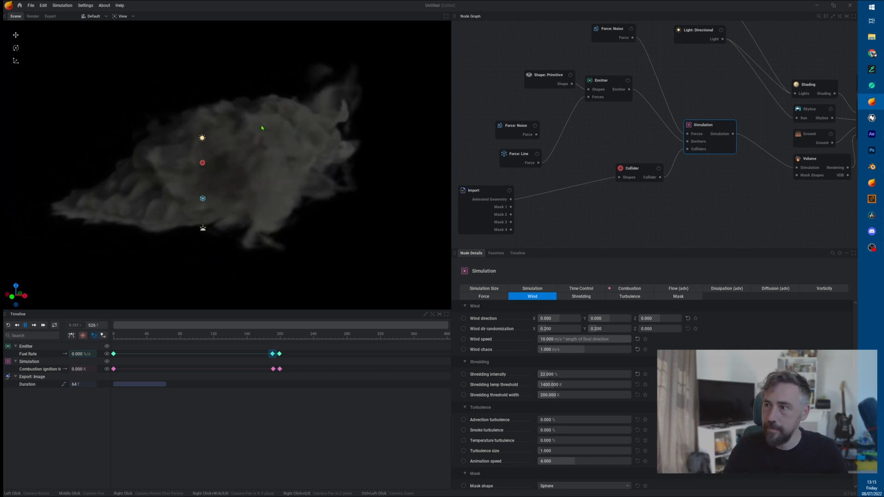
left_click_drag(150, 203, 225, 199)
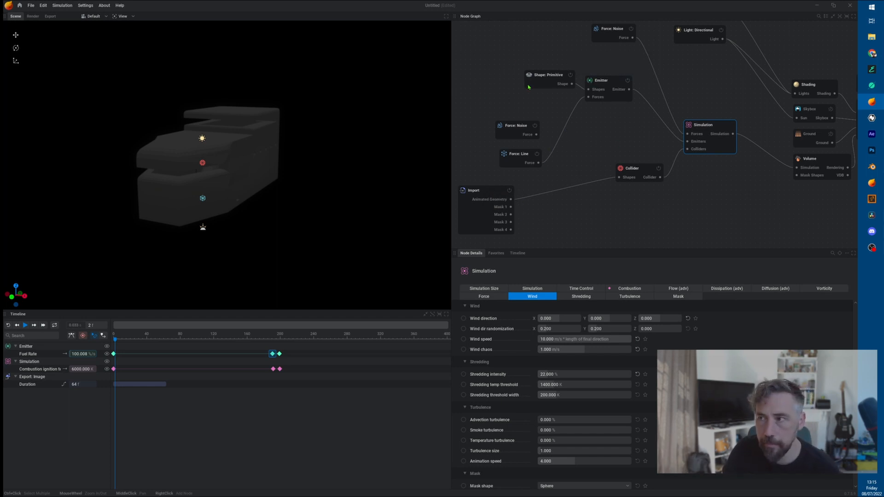
- Move the Shape: Primitive node farther from the Emitter and view the shape node types available for the Emitter's Shapes input
left_click_drag(528, 86, 491, 86)
left_click_drag(611, 83, 561, 47)
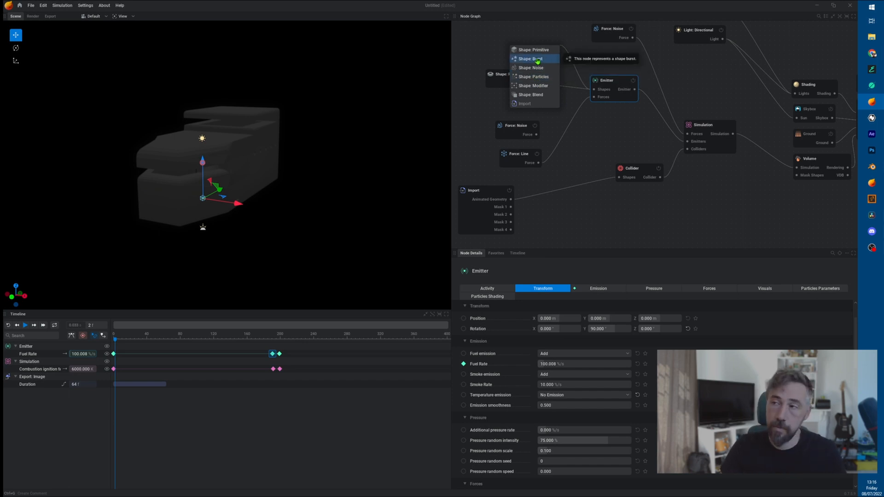
left_click(572, 55)
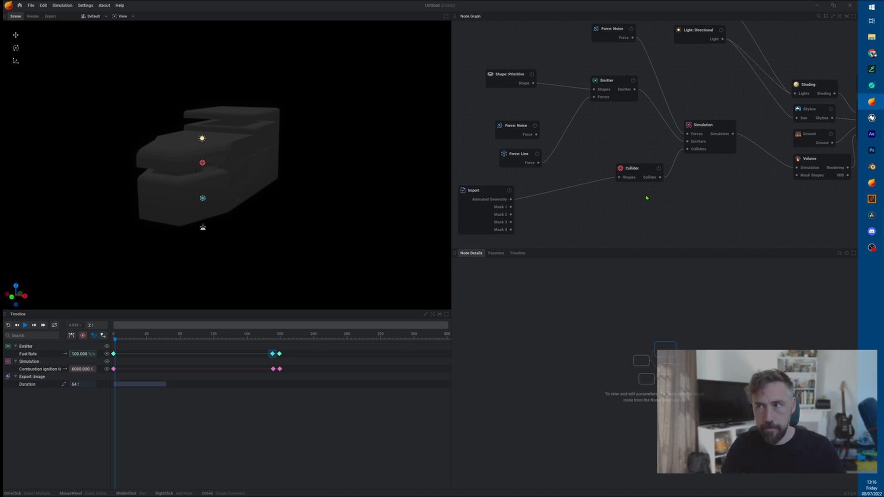
middle_click_drag(744, 177, 599, 198)
middle_click_drag(815, 192, 742, 197)
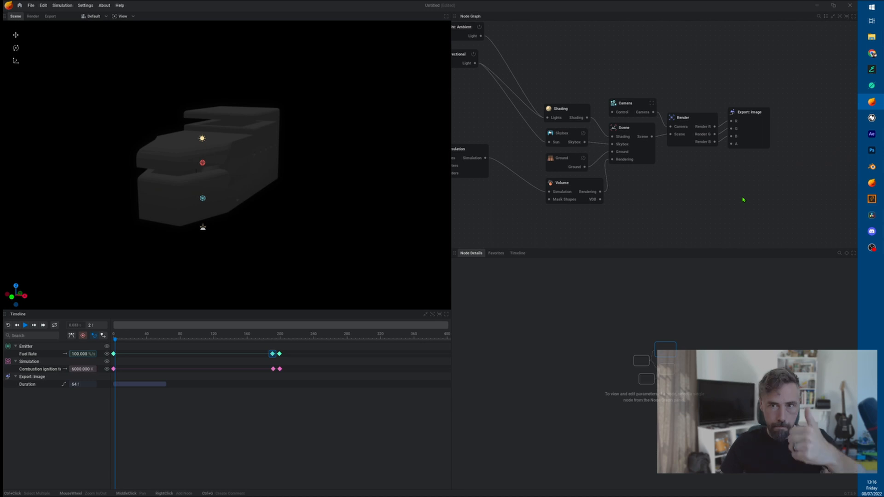